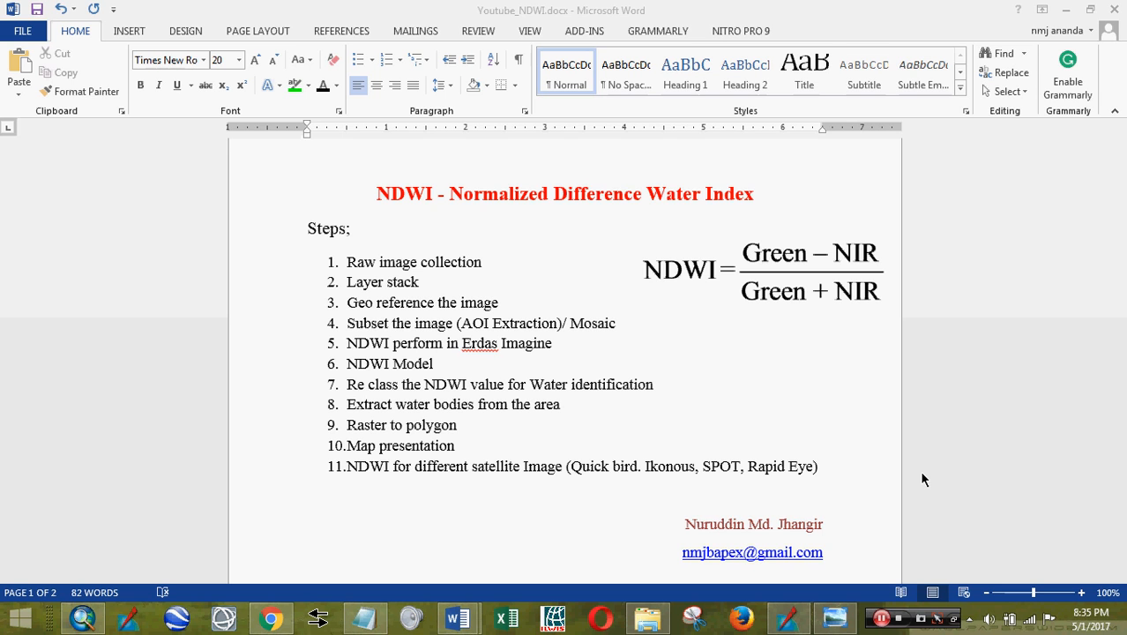
# - Activate the Youtube_NDWI.docx window with the NDWI formula and 11-step workflow
pyautogui.click(852, 466)
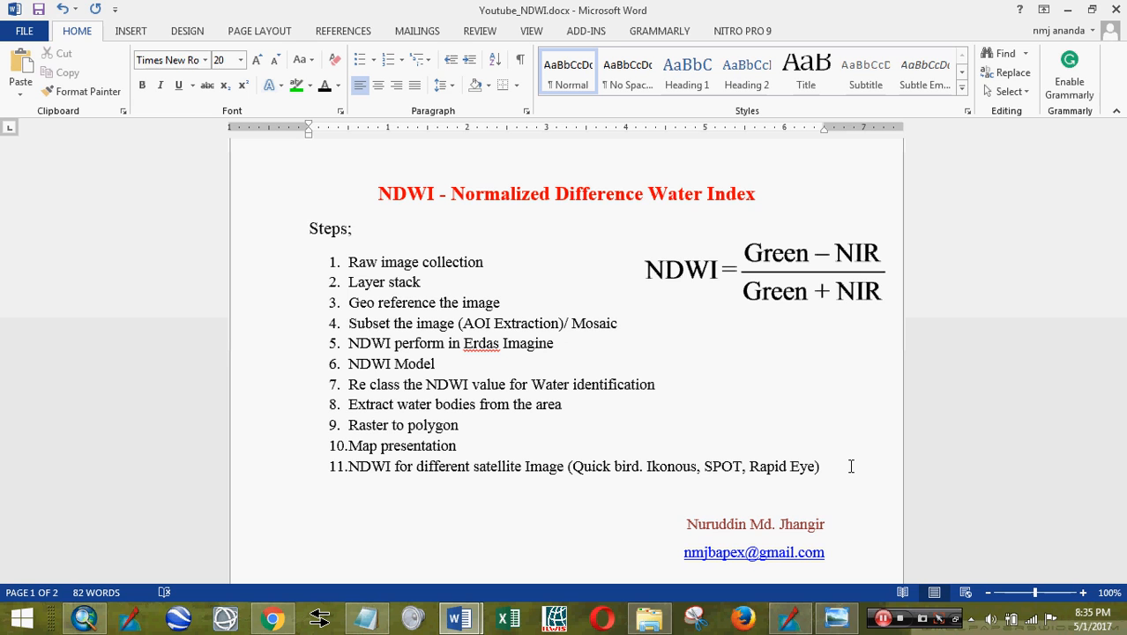
# - Switch to ERDAS and zoom into the 1987 layer-stack 5-4-2 composite, showing Multispectral band settings
pyautogui.click(789, 617)
pyautogui.scroll(-2, 689, 423)
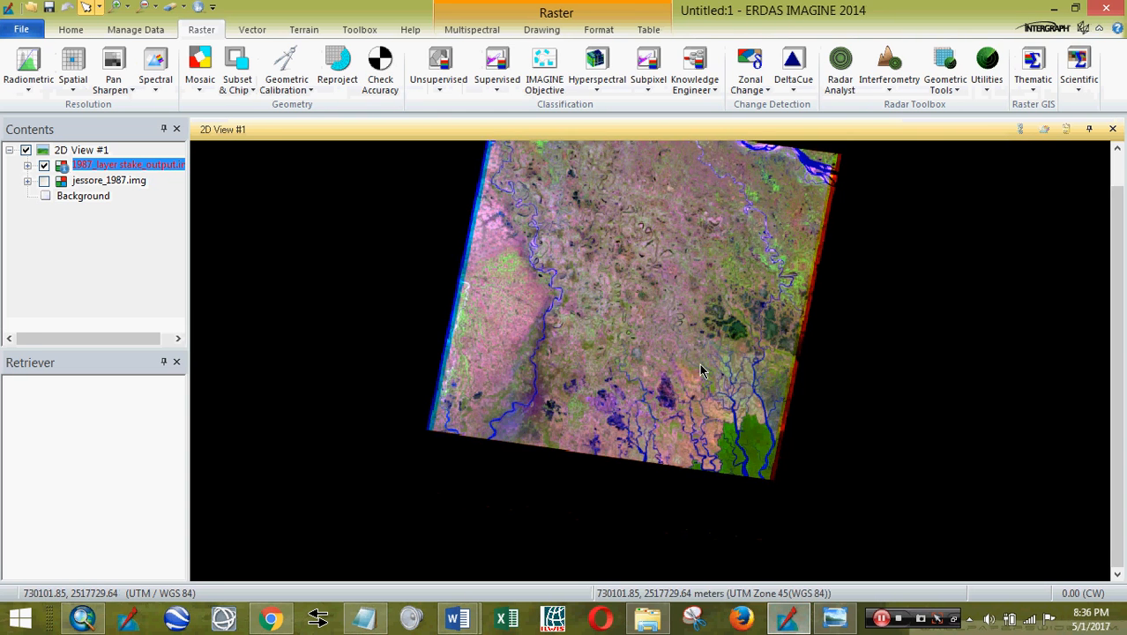
pyautogui.scroll(5, 697, 397)
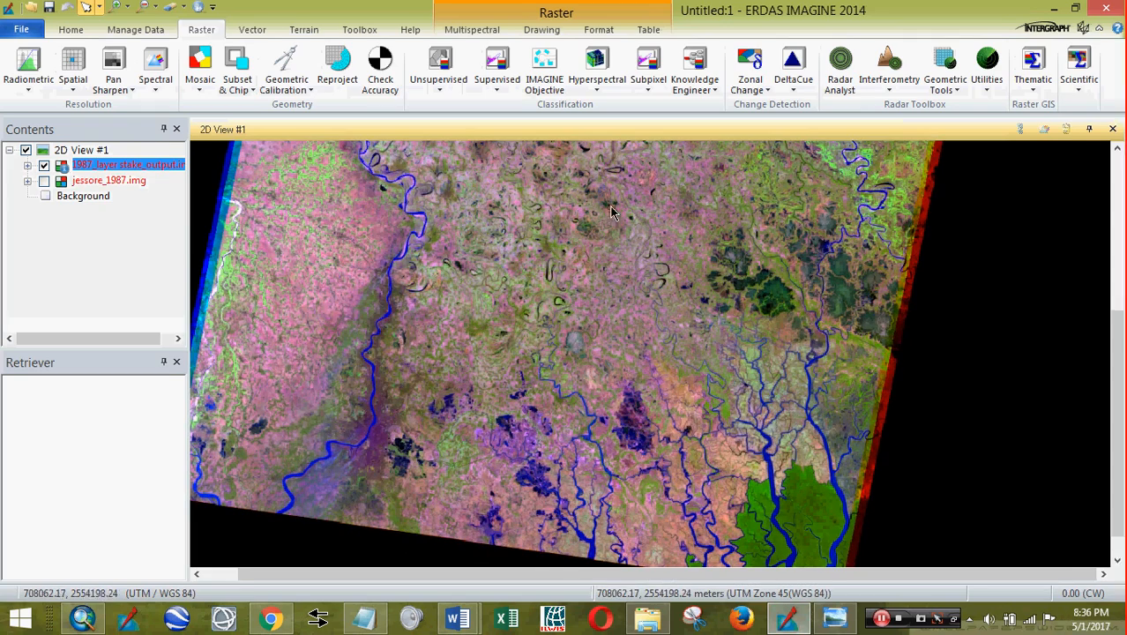
pyautogui.click(487, 31)
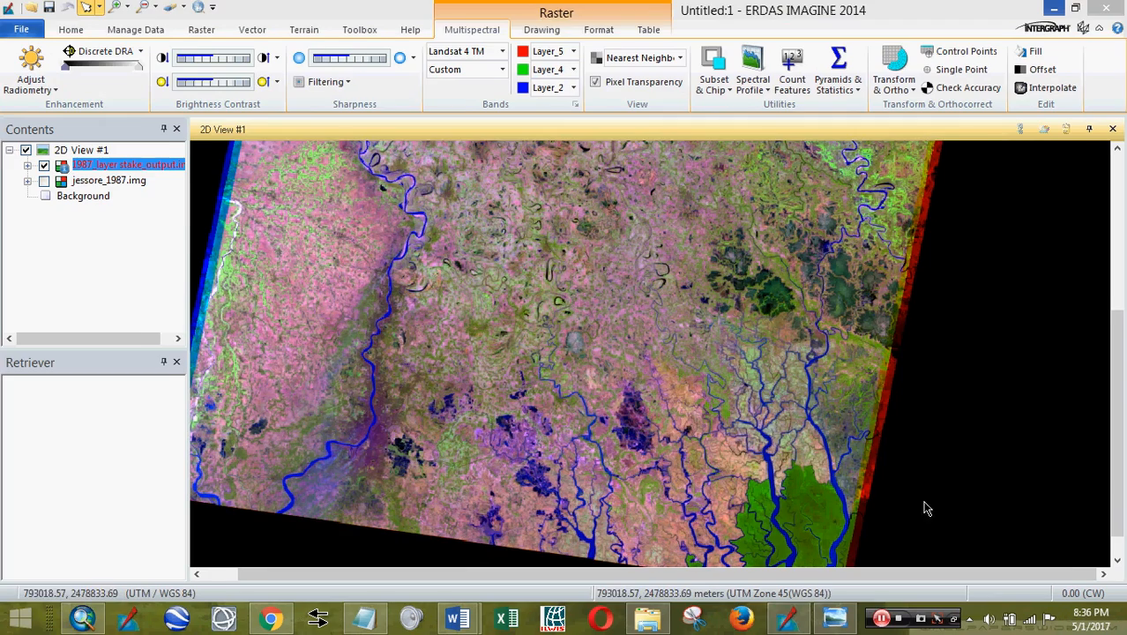
pyautogui.scroll(-3, 742, 422)
pyautogui.scroll(4, 742, 421)
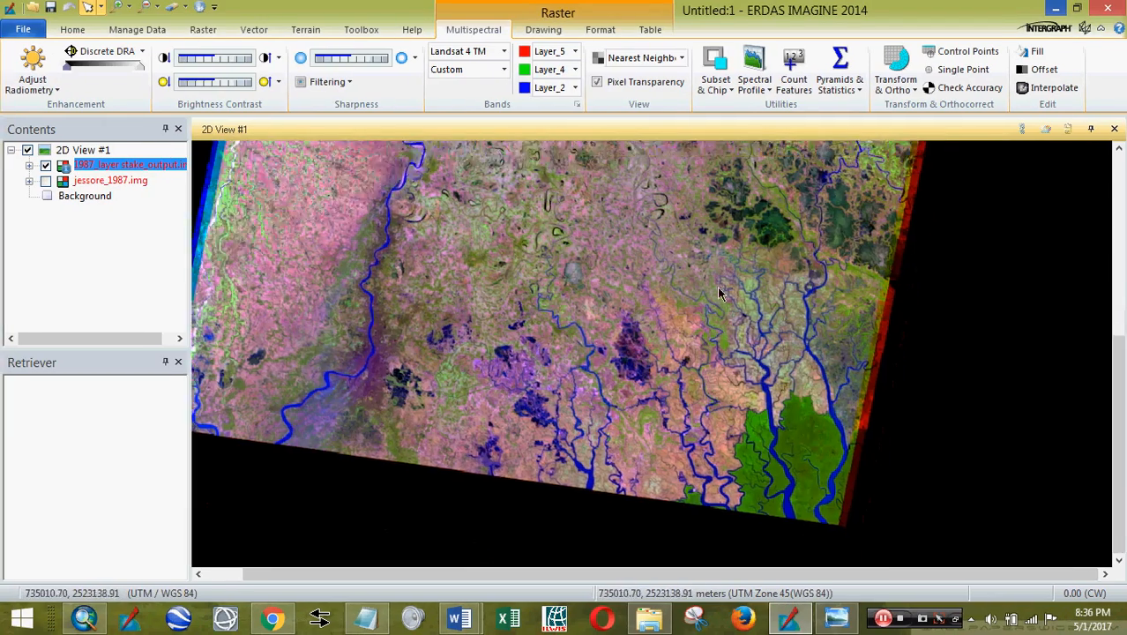
pyautogui.scroll(-4, 782, 399)
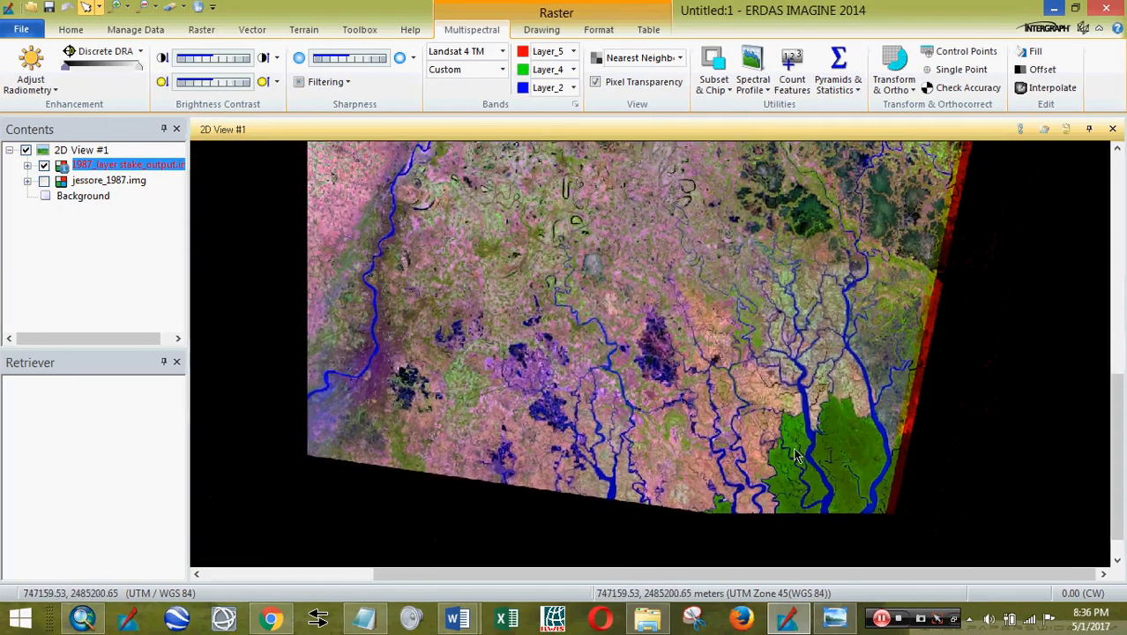
pyautogui.scroll(3, 745, 443)
pyautogui.scroll(5, 745, 443)
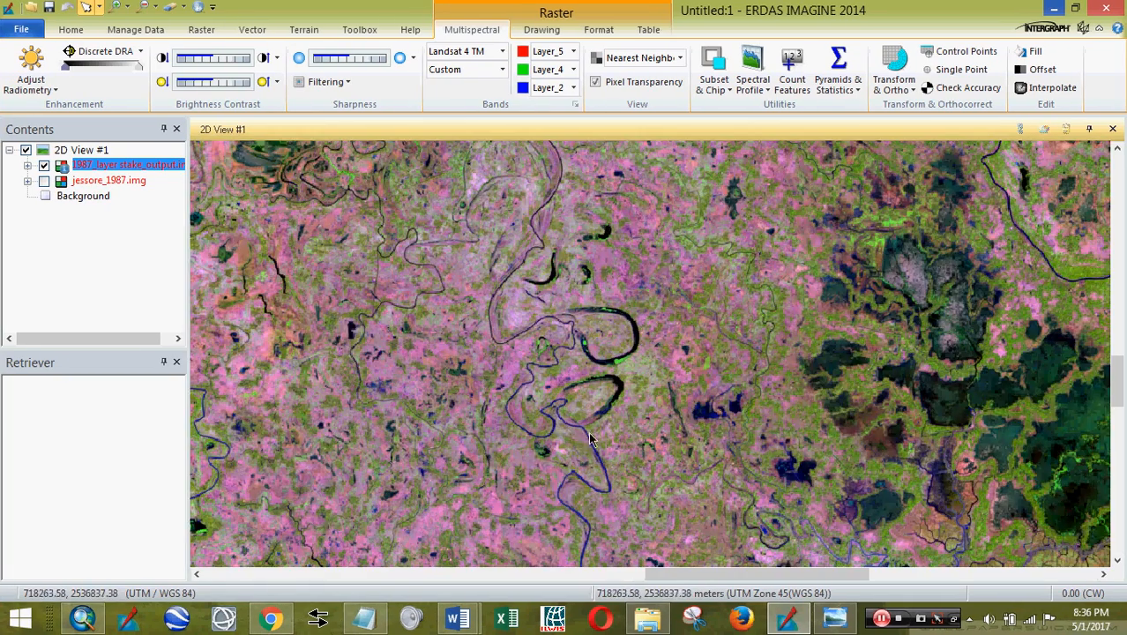
pyautogui.scroll(4, 591, 440)
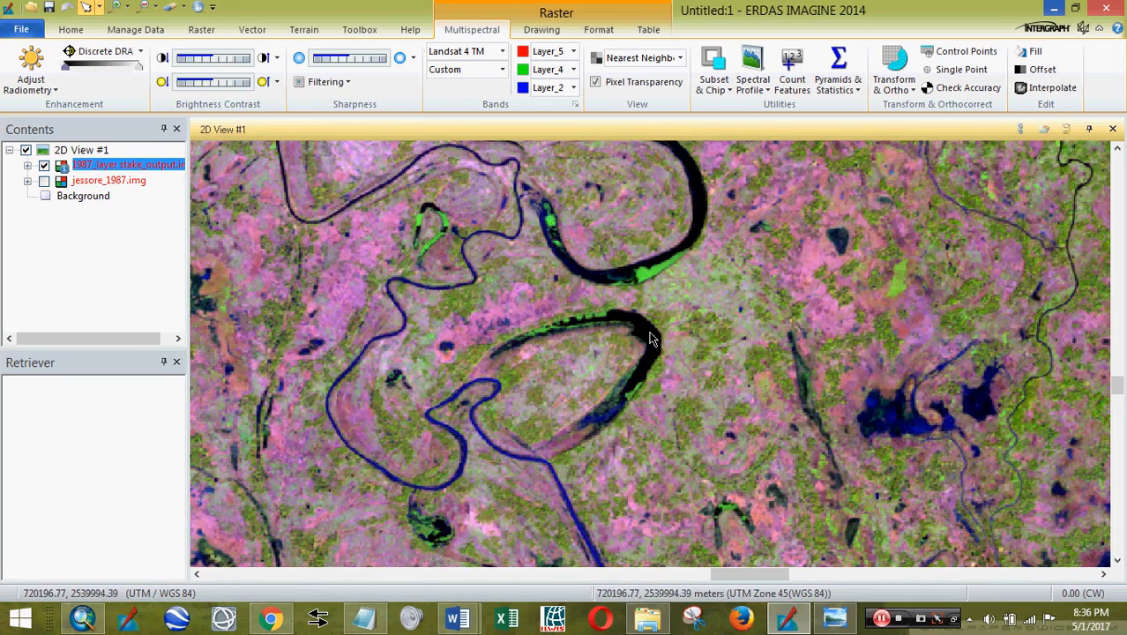
pyautogui.scroll(-2, 616, 284)
pyautogui.scroll(2, 504, 391)
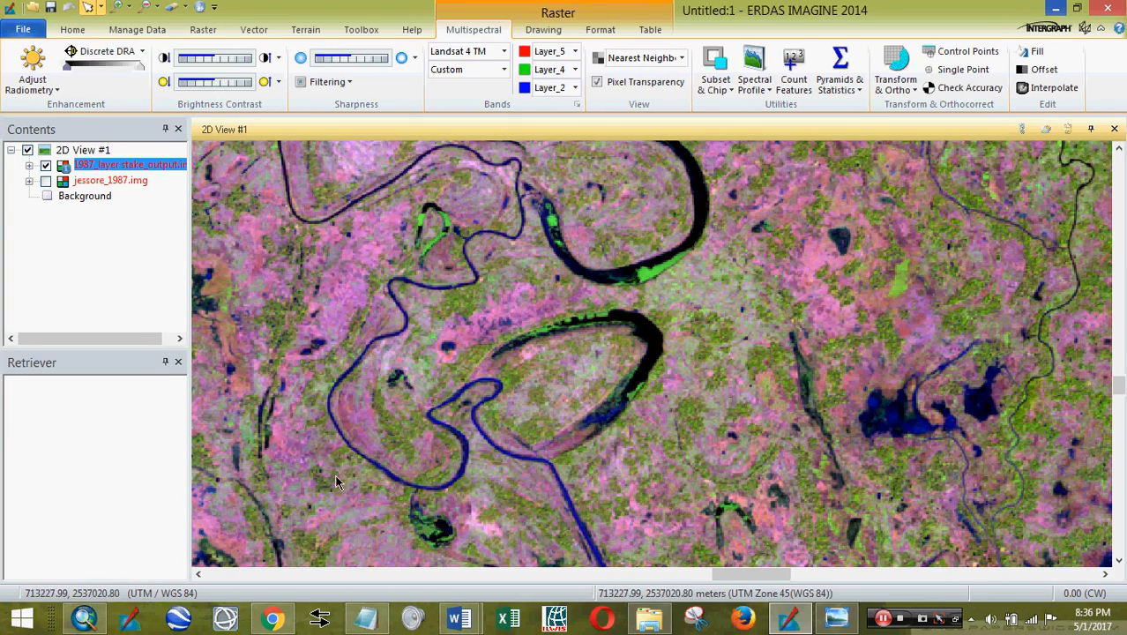
pyautogui.moveTo(335, 481); pyautogui.dragTo(616, 411)
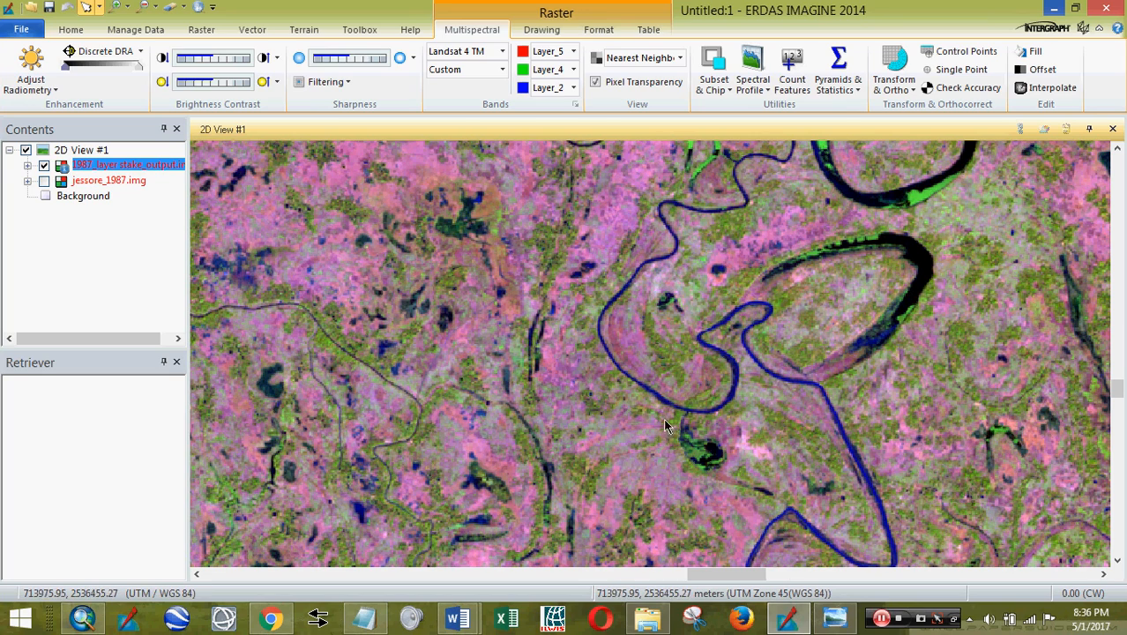
pyautogui.moveTo(820, 294); pyautogui.dragTo(448, 425)
pyautogui.moveTo(433, 267); pyautogui.dragTo(621, 450)
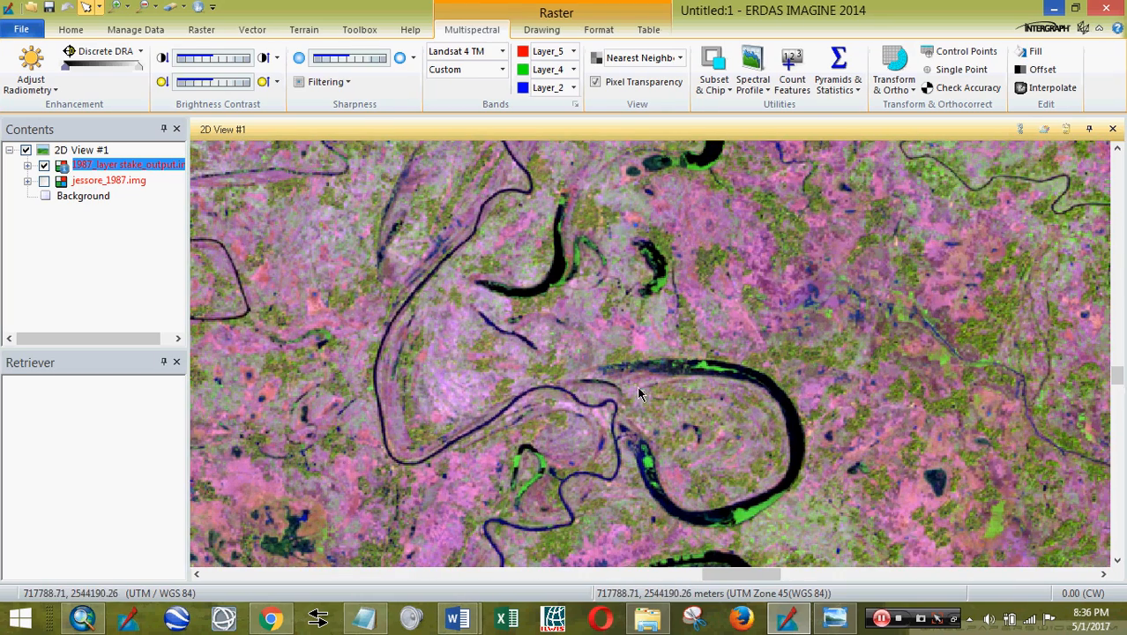
pyautogui.moveTo(714, 472); pyautogui.dragTo(713, 321)
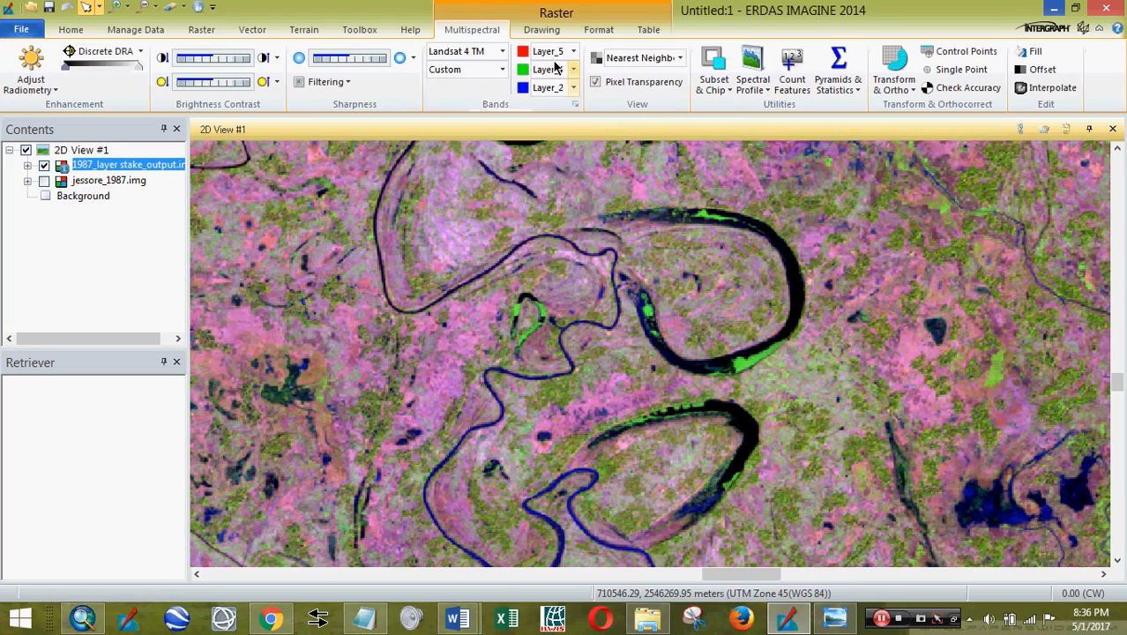
pyautogui.moveTo(750, 388); pyautogui.dragTo(701, 512)
pyautogui.scroll(-1, 714, 411)
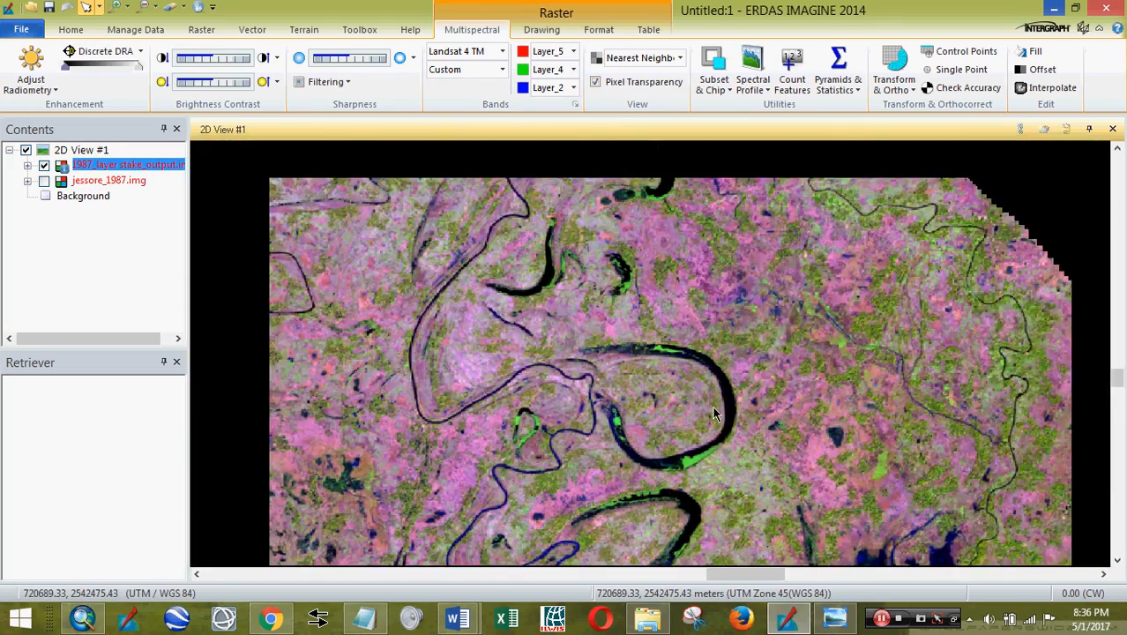
pyautogui.scroll(4, 714, 413)
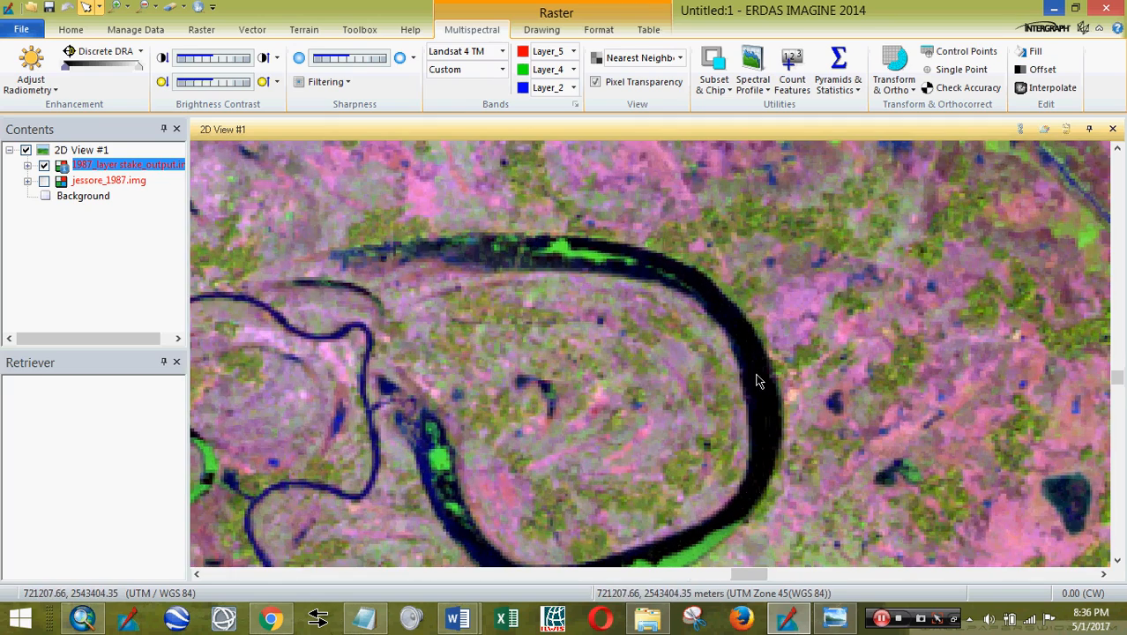
pyautogui.scroll(-4, 764, 458)
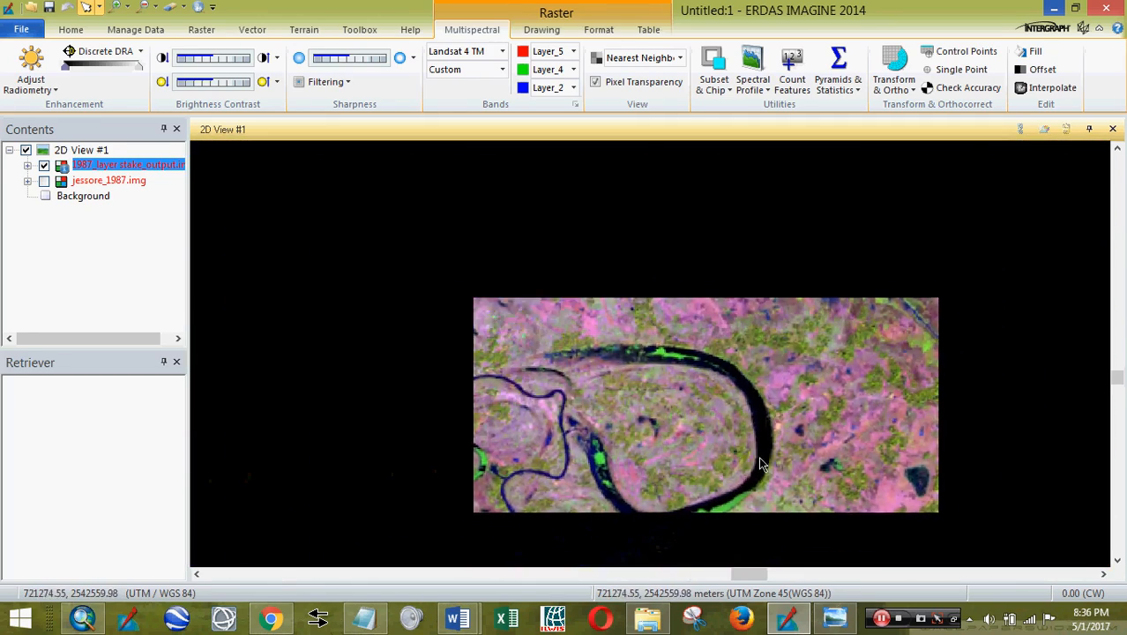
pyautogui.scroll(4, 764, 465)
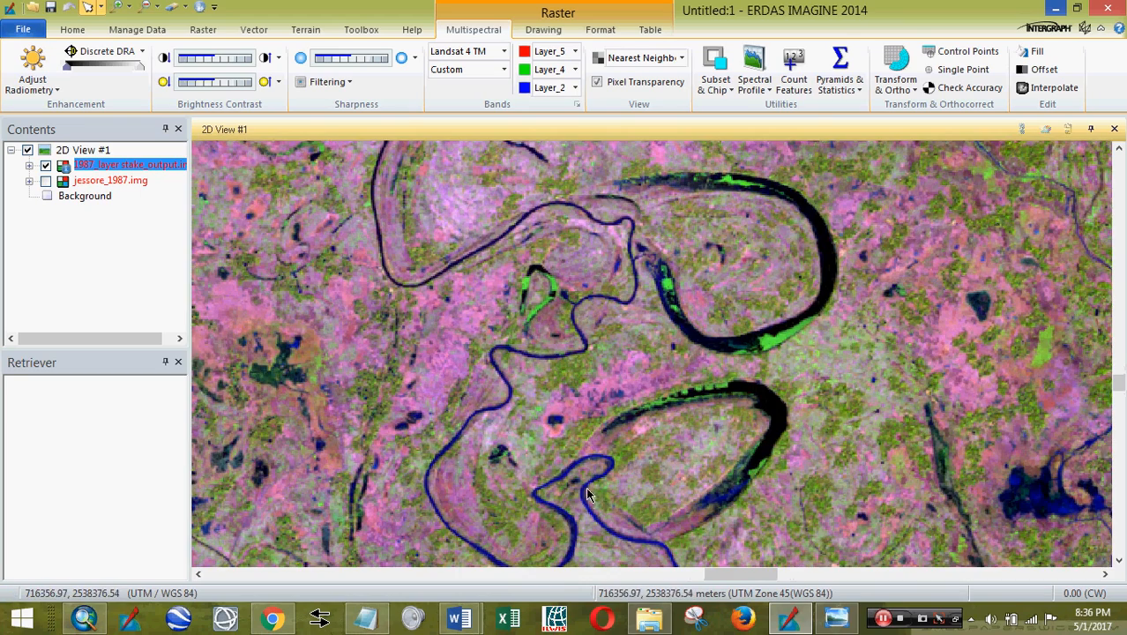
pyautogui.scroll(4, 585, 494)
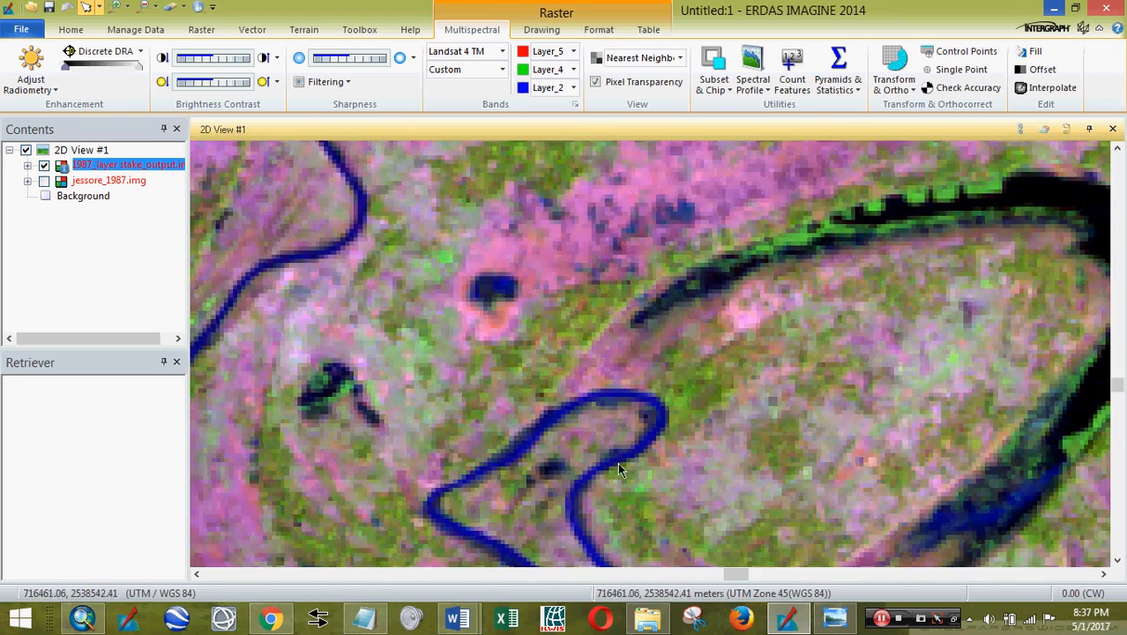
pyautogui.moveTo(712, 407); pyautogui.dragTo(320, 217)
pyautogui.scroll(-3, 320, 216)
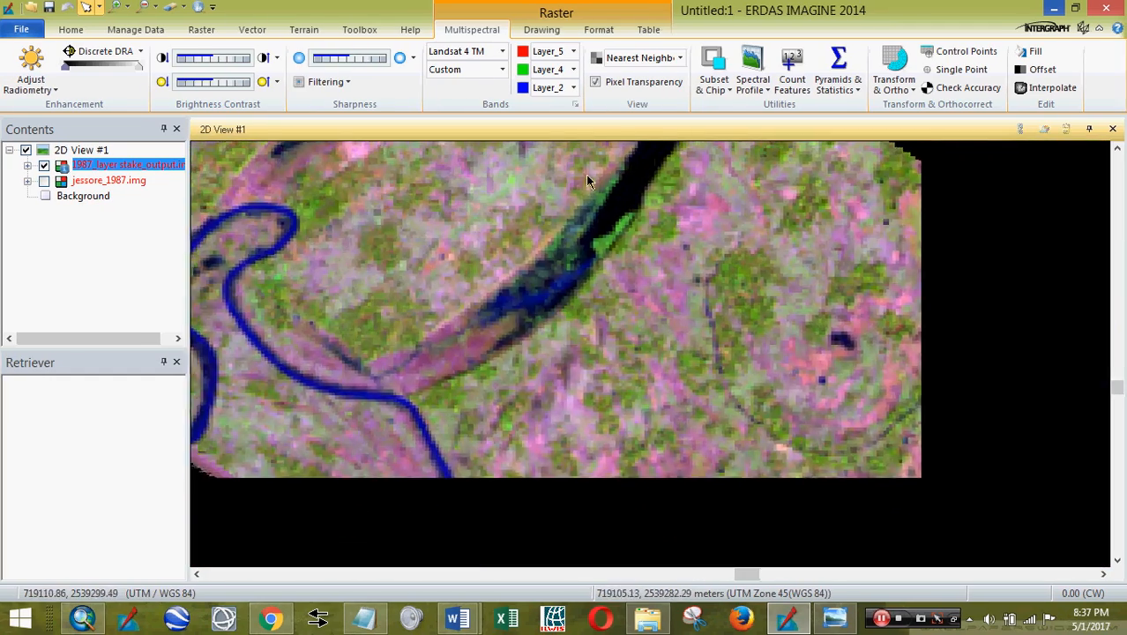
pyautogui.moveTo(632, 453); pyautogui.dragTo(209, 523)
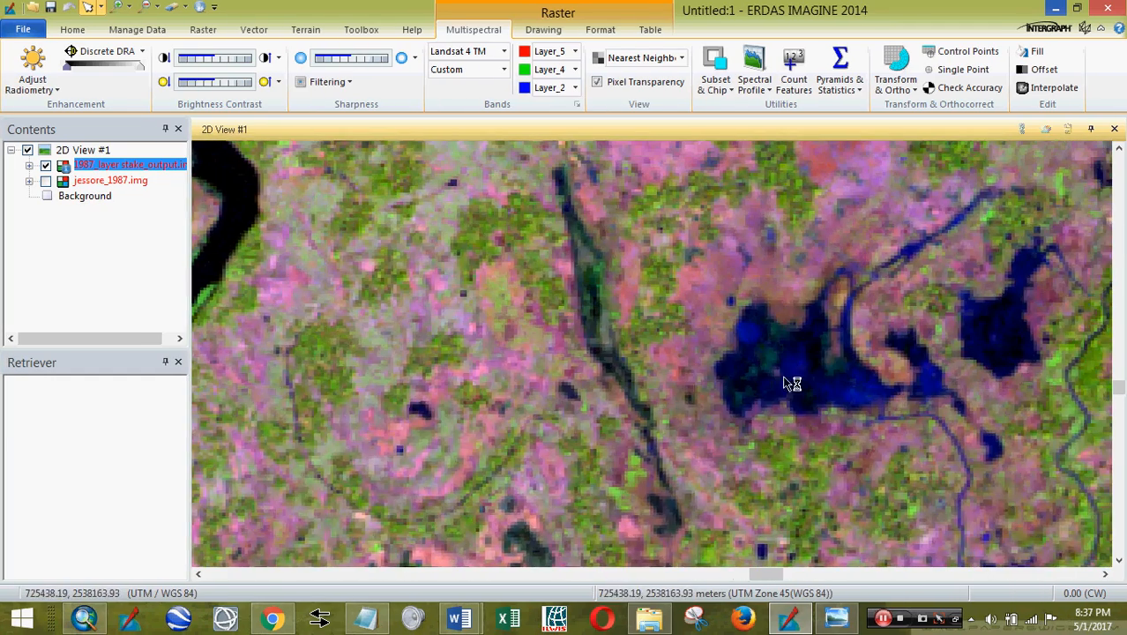
pyautogui.moveTo(817, 372); pyautogui.dragTo(741, 536)
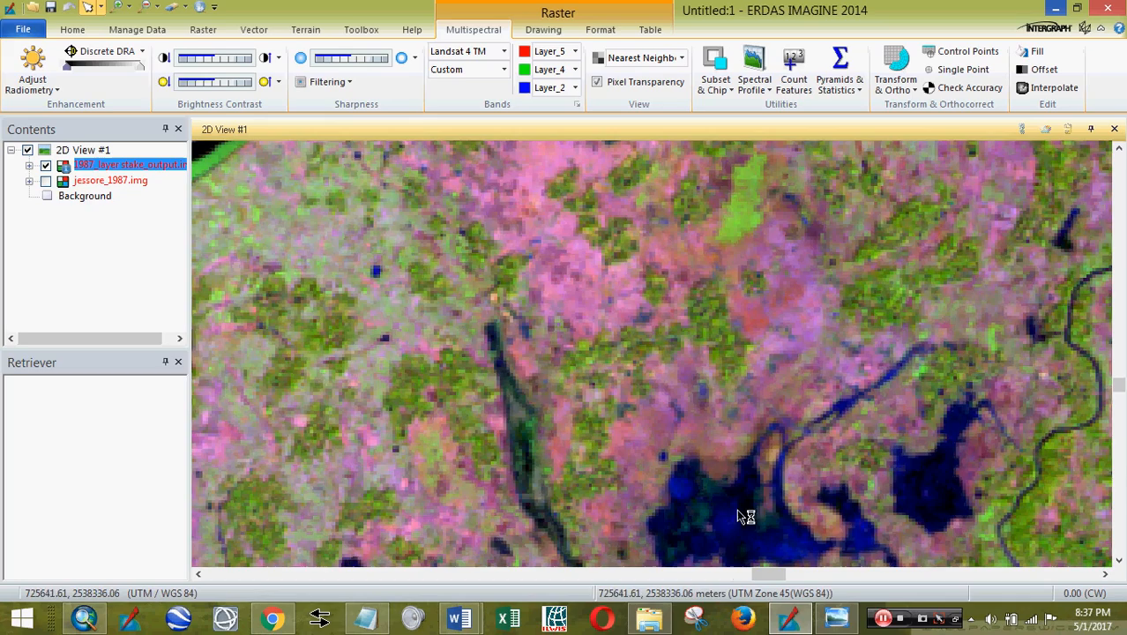
pyautogui.scroll(-1, 773, 509)
pyautogui.scroll(-1, 772, 509)
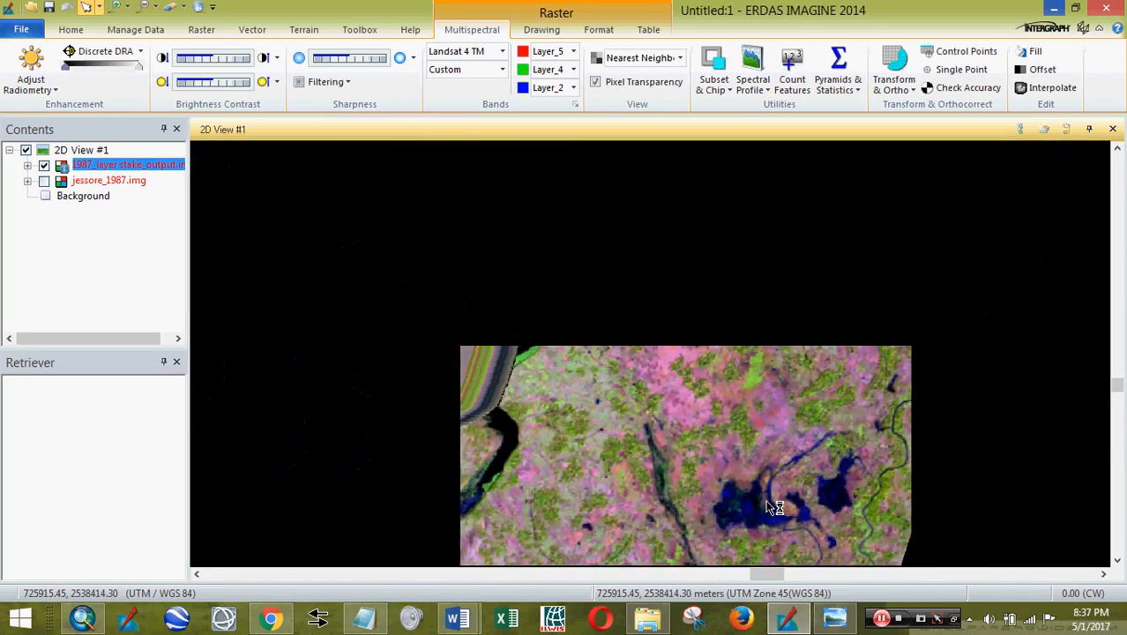
pyautogui.scroll(-1, 772, 504)
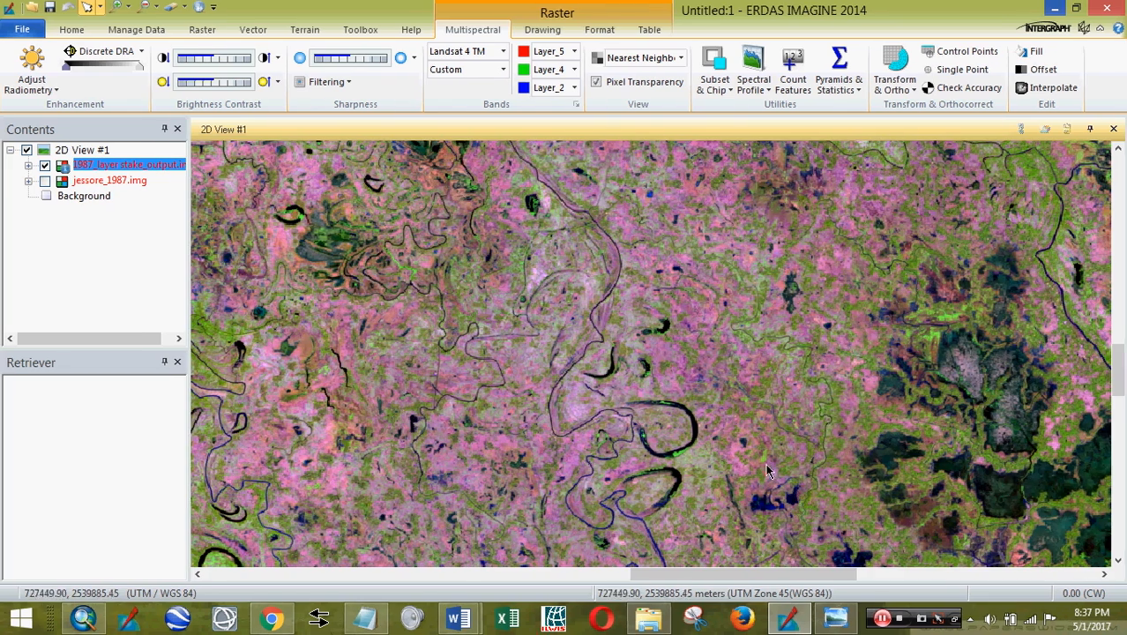
pyautogui.moveTo(364, 382); pyautogui.dragTo(610, 457)
pyautogui.scroll(-1, 625, 458)
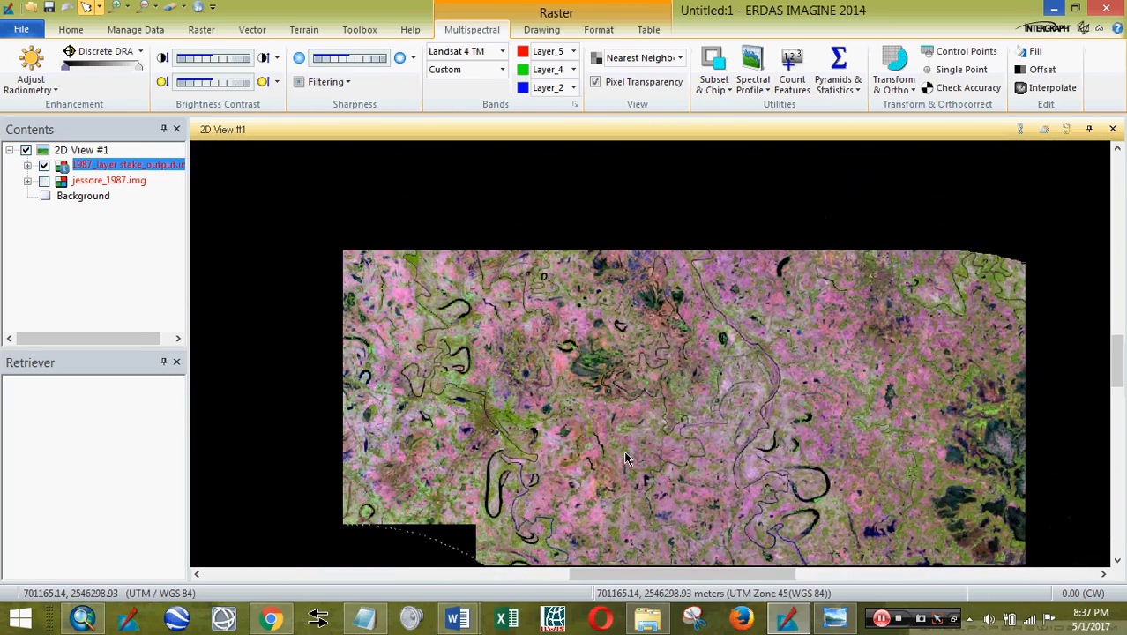
pyautogui.scroll(-2, 589, 545)
pyautogui.moveTo(460, 620)
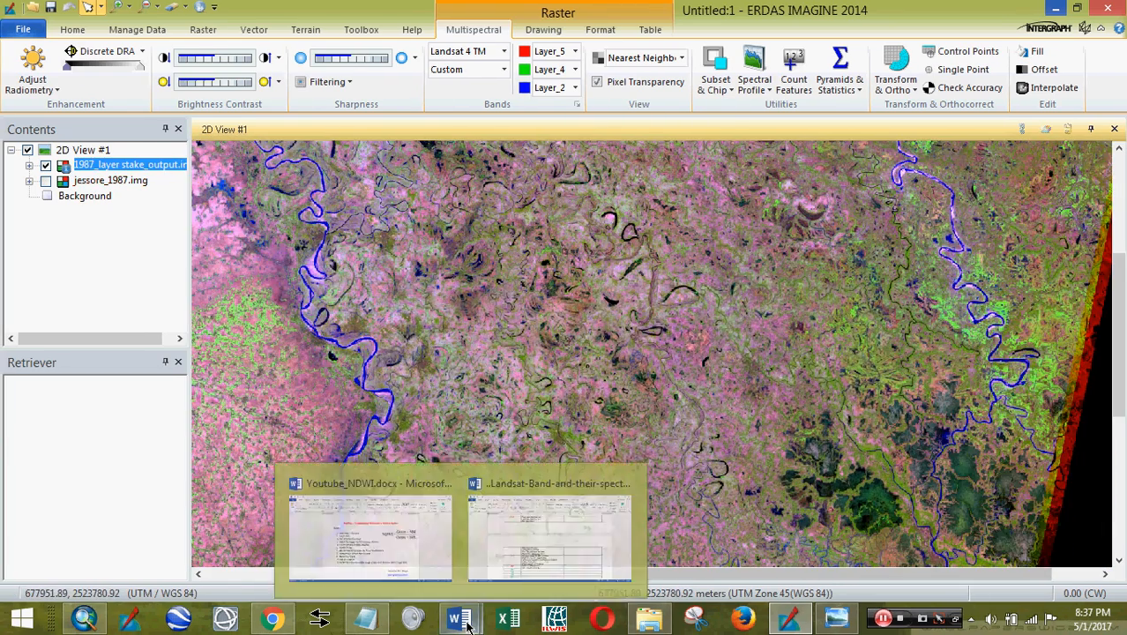
pyautogui.click(372, 533)
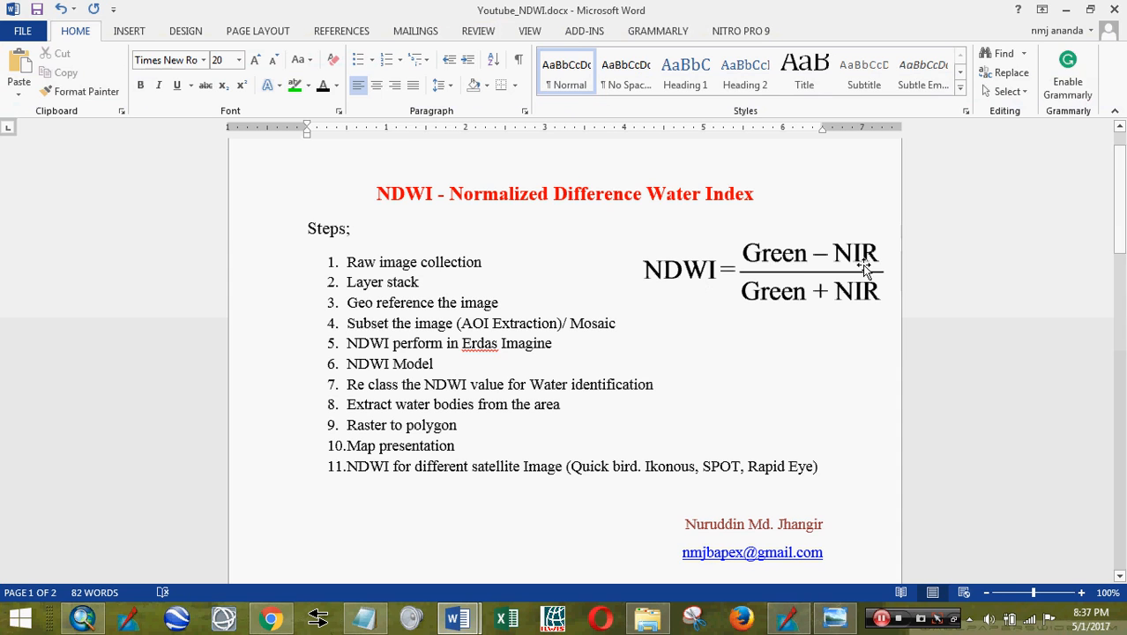
pyautogui.click(776, 265)
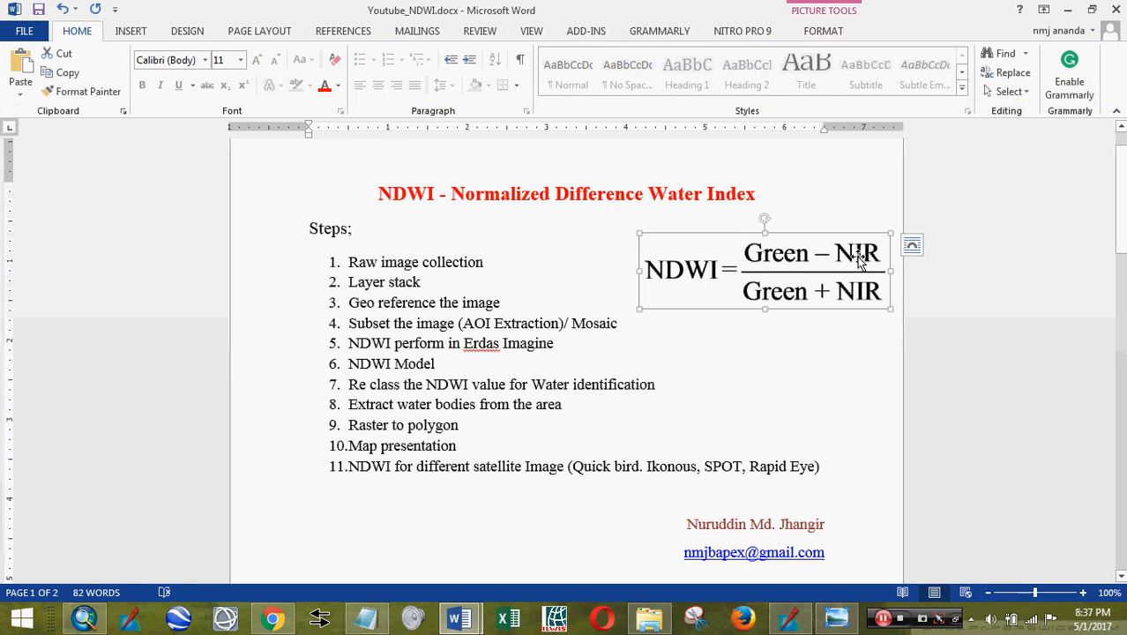
pyautogui.click(754, 383)
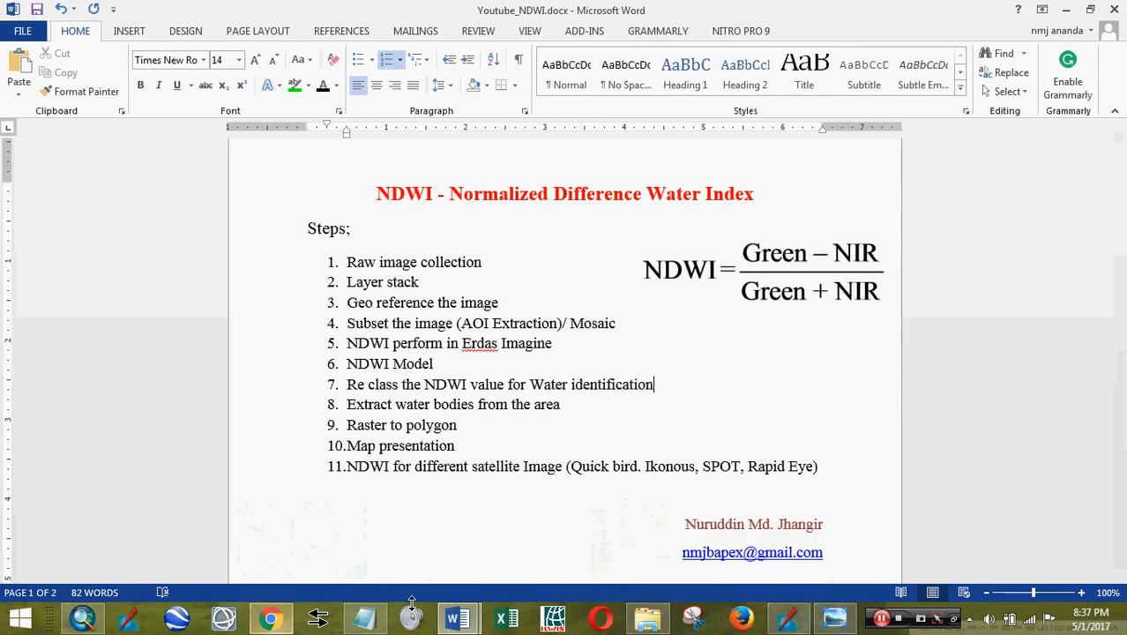
pyautogui.click(787, 617)
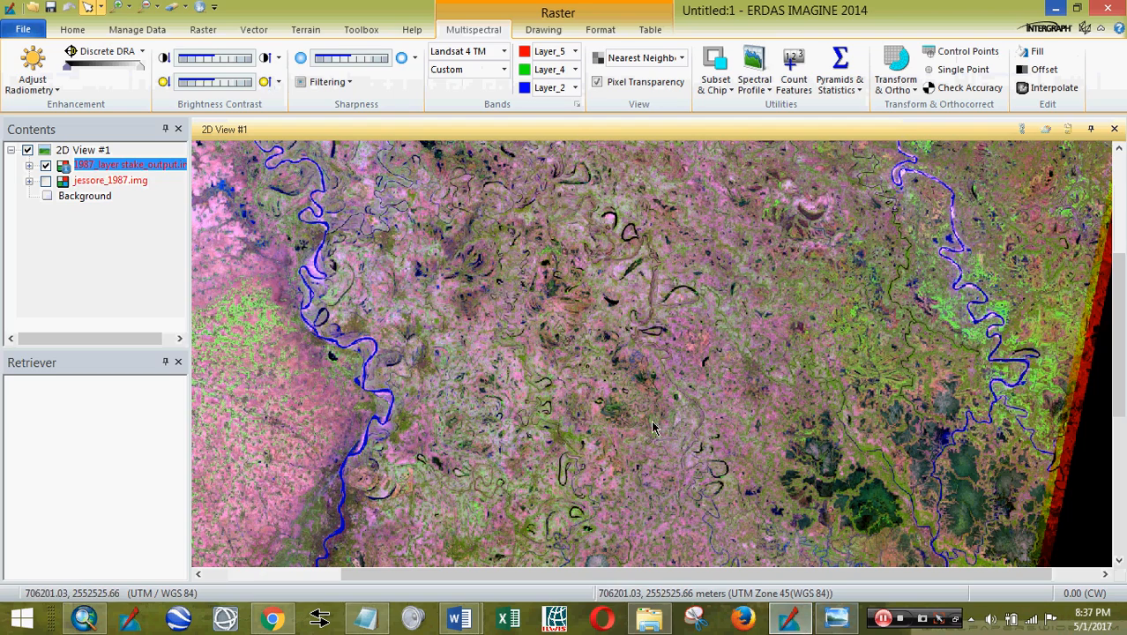
# - Zoom out of the Landsat scene and return to the Youtube_NDWI.docx steps document
pyautogui.scroll(-5, 652, 427)
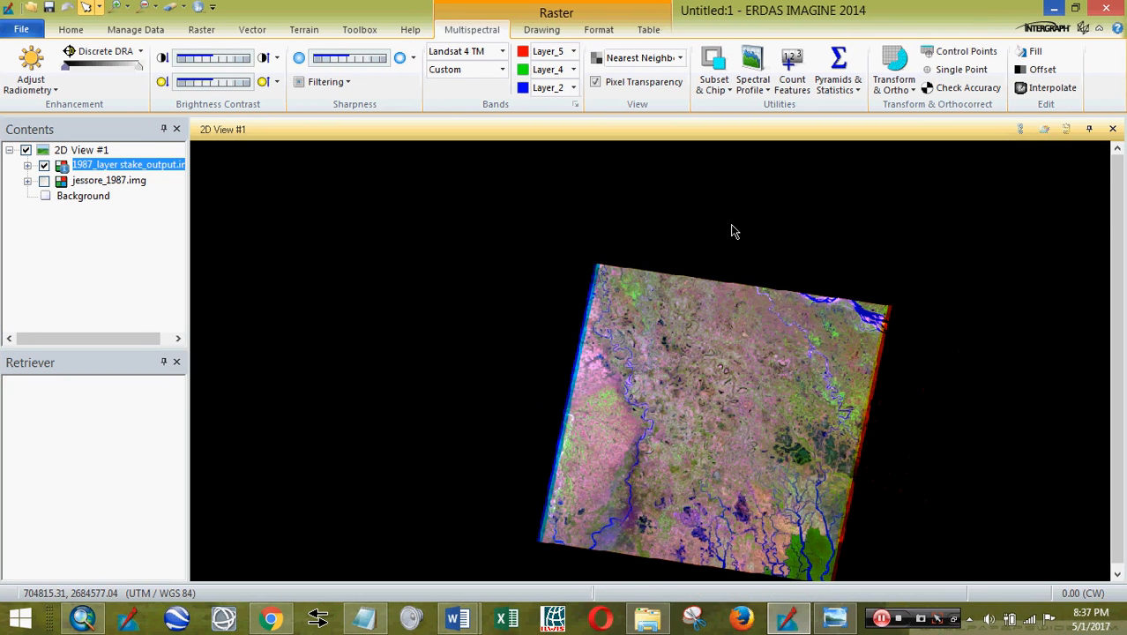
pyautogui.moveTo(457, 618)
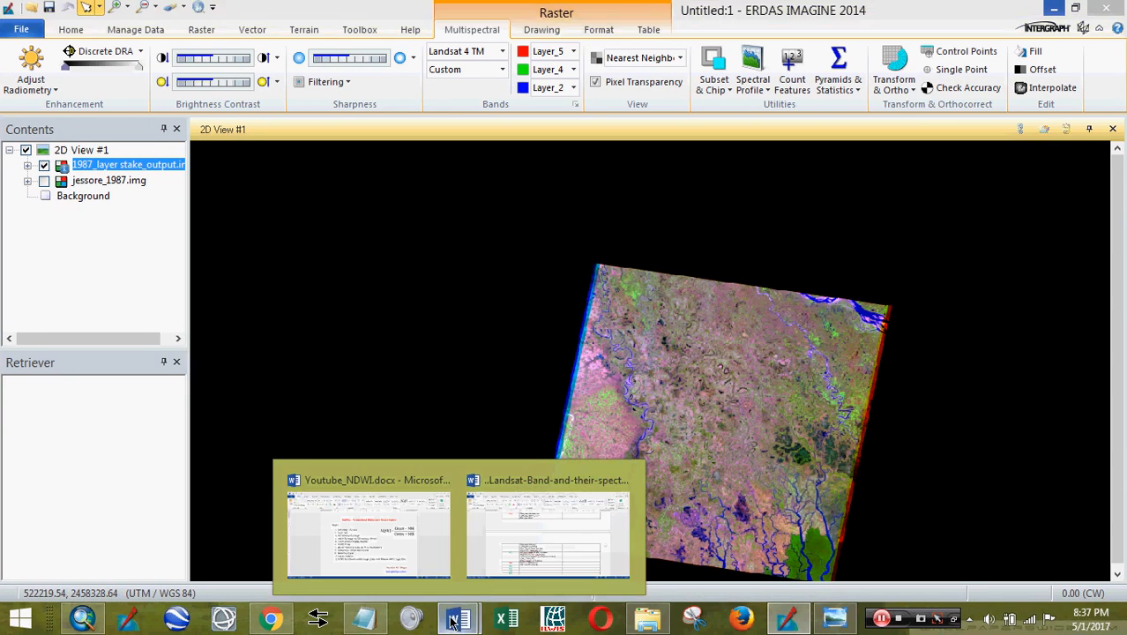
pyautogui.click(371, 538)
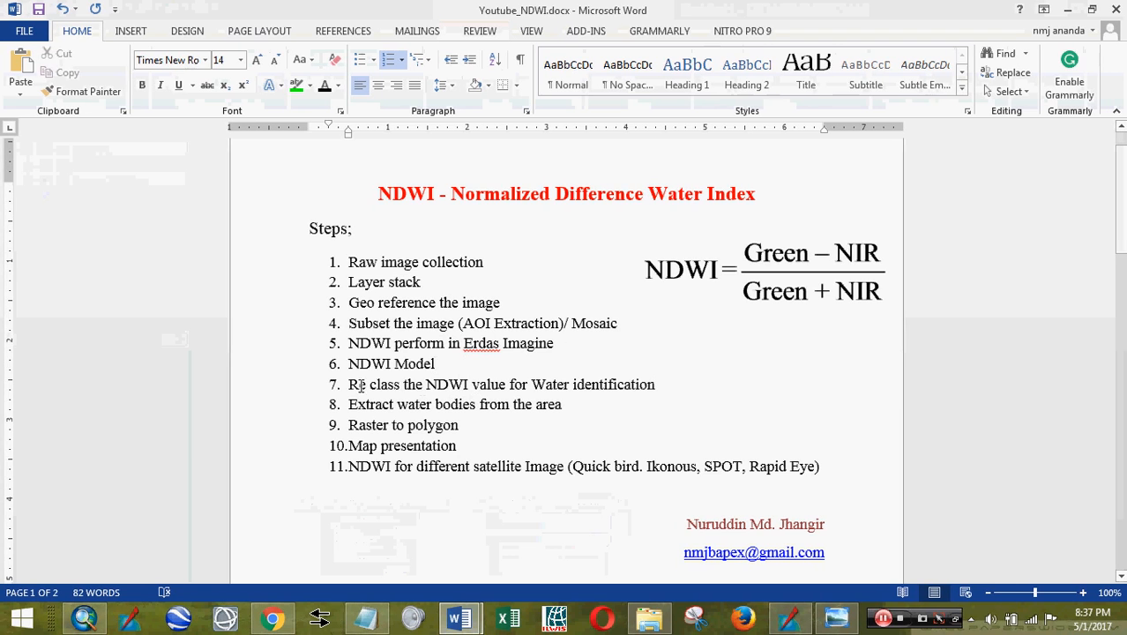
# - Go over steps 7 to 11 of the list, then switch to the Landsat band document
pyautogui.click(469, 384)
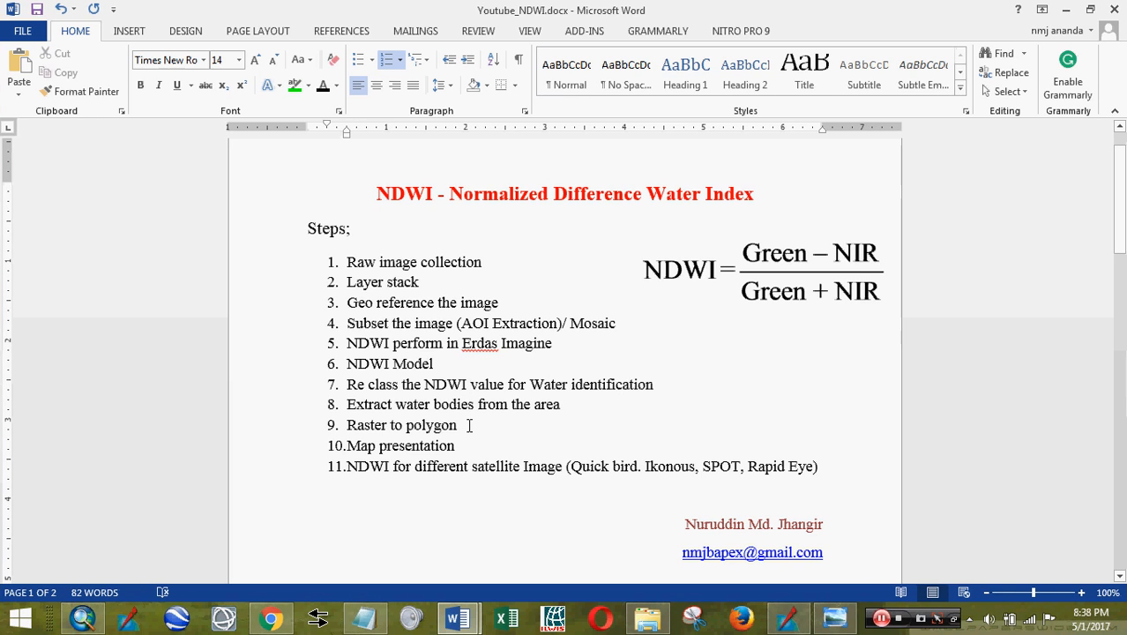
pyautogui.click(469, 425)
pyautogui.click(426, 467)
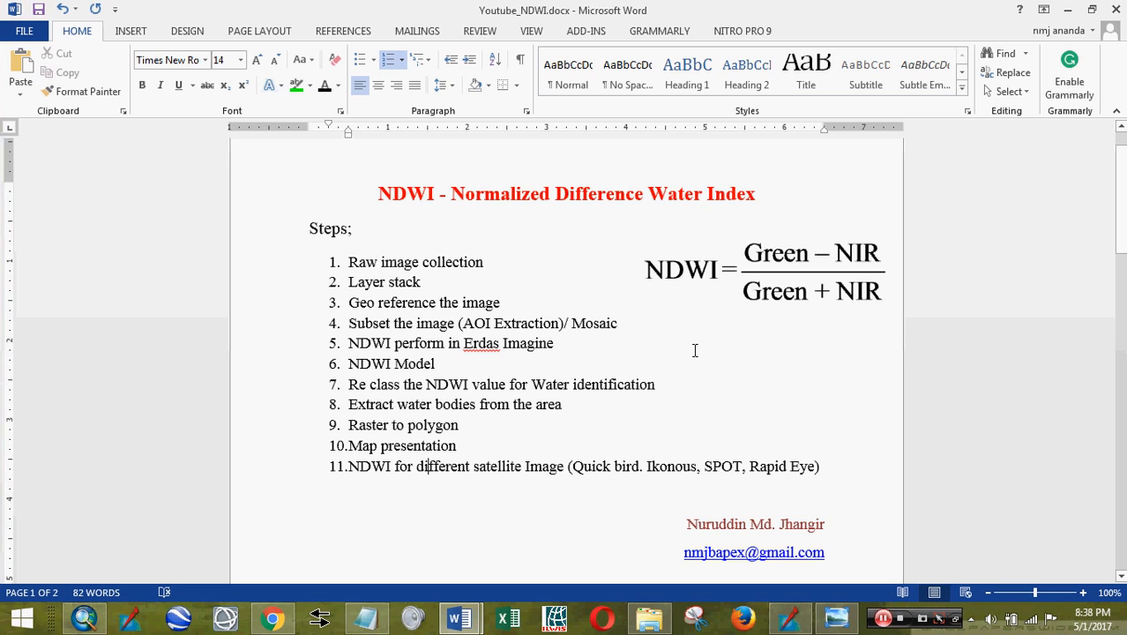
pyautogui.moveTo(466, 622)
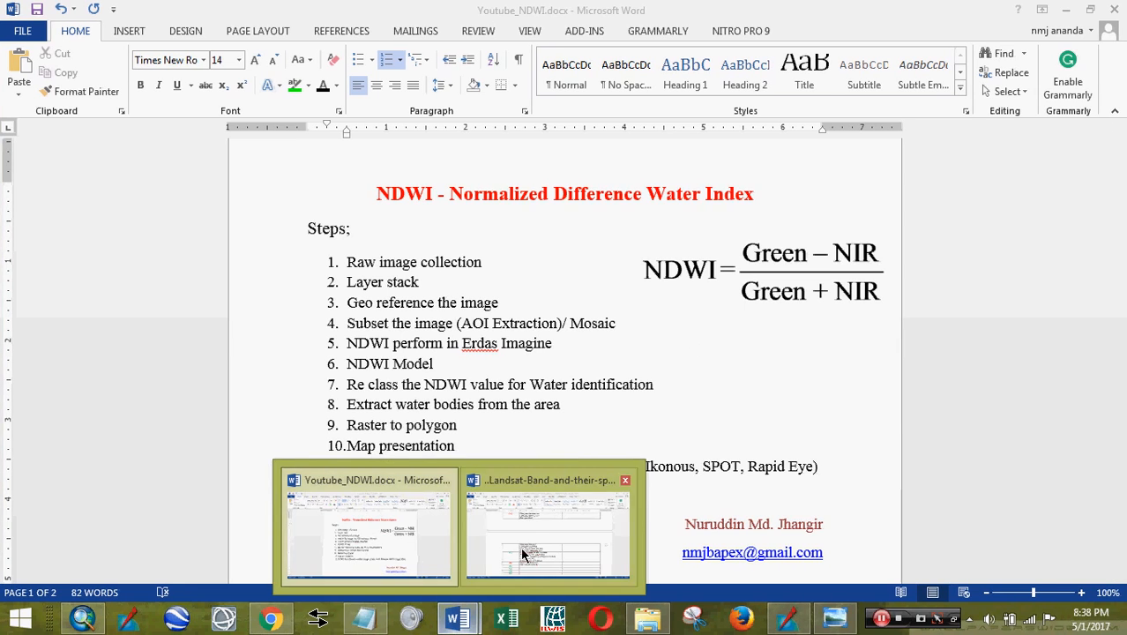
pyautogui.click(520, 547)
# - Scroll up to the Landsat band wavelength table and zoom it to 130%
pyautogui.scroll(20, 541, 536)
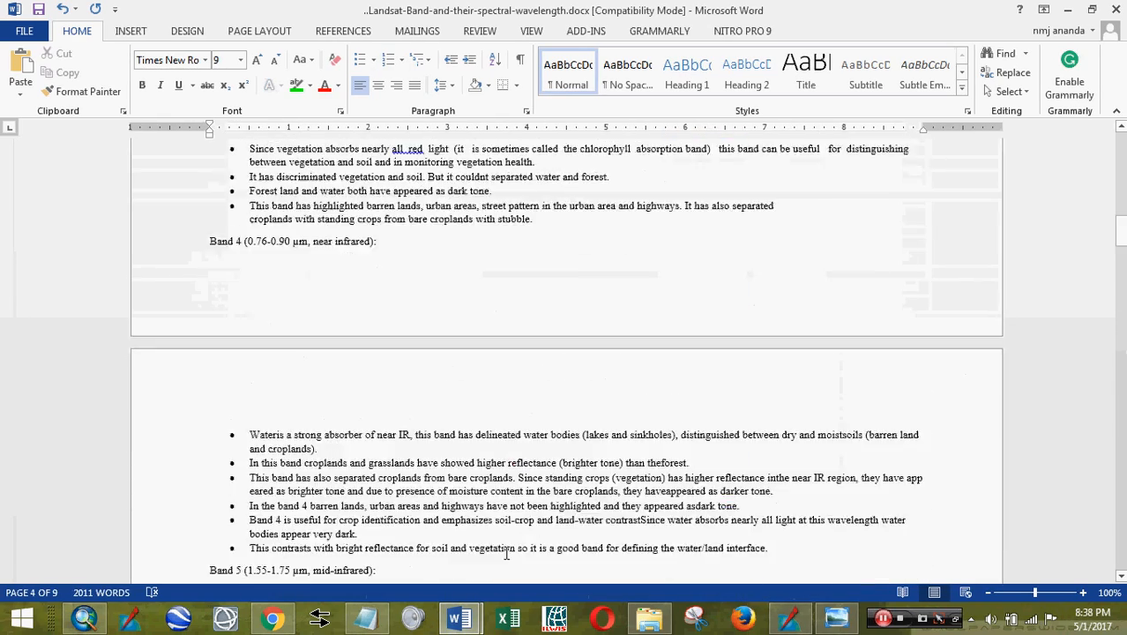
pyautogui.scroll(5, 505, 557)
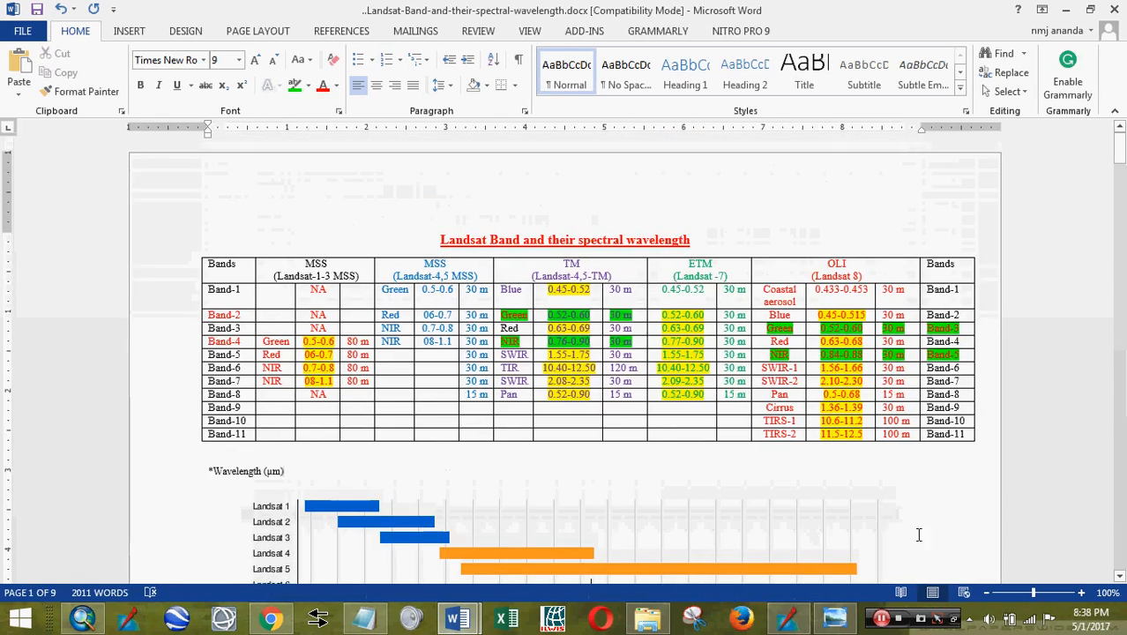
pyautogui.click(1083, 600)
pyautogui.click(1083, 599)
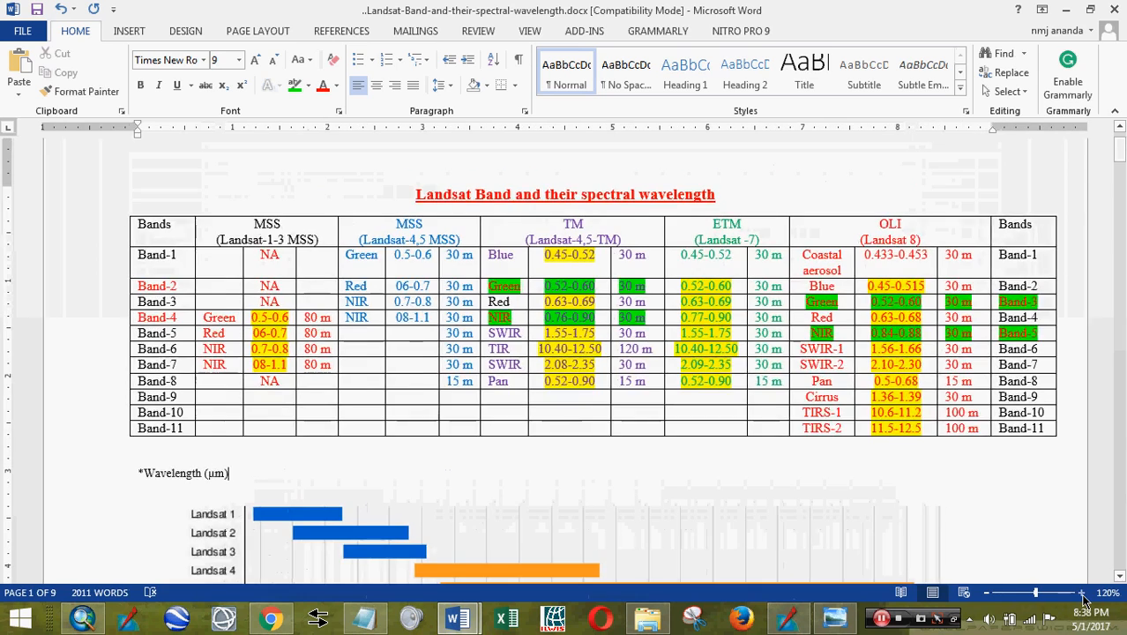
pyautogui.click(1083, 600)
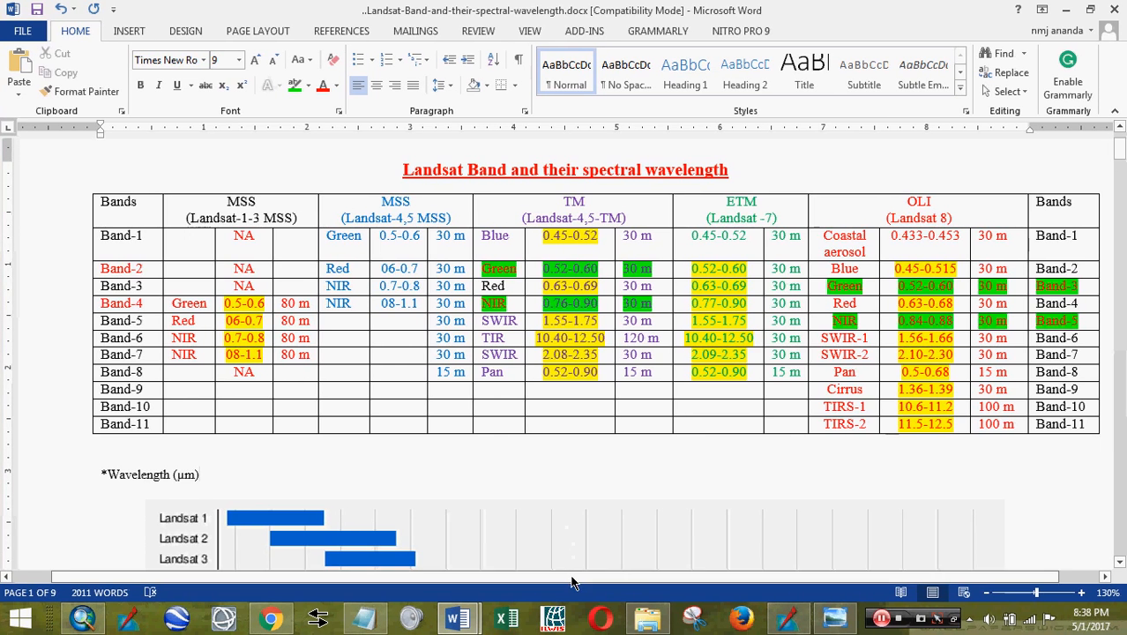
pyautogui.moveTo(574, 577); pyautogui.dragTo(655, 577)
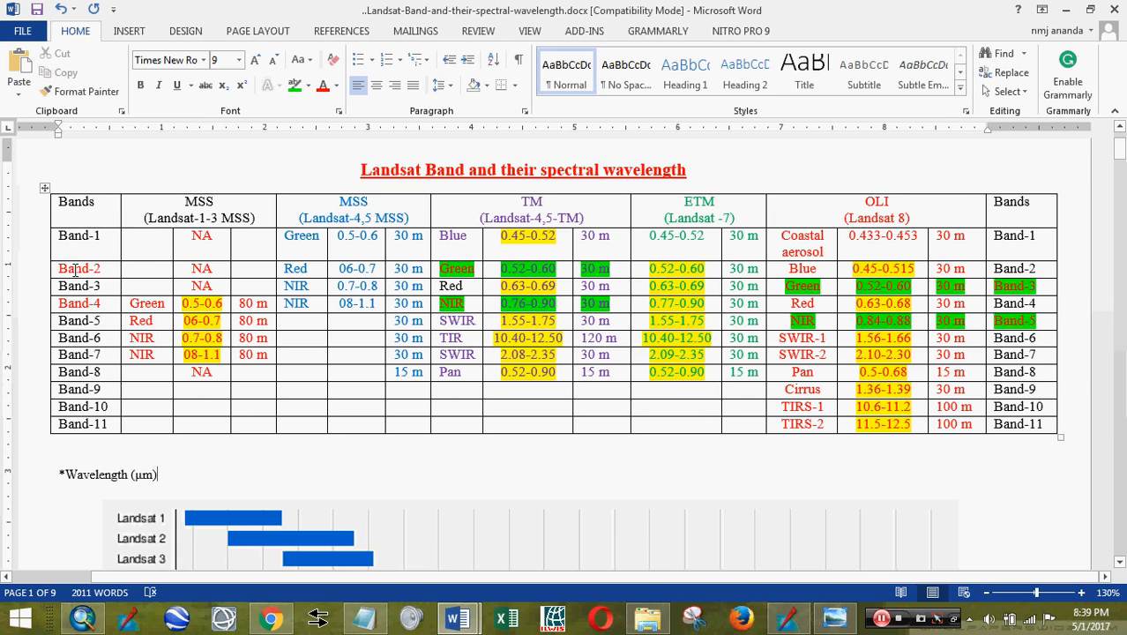
pyautogui.moveTo(462, 620)
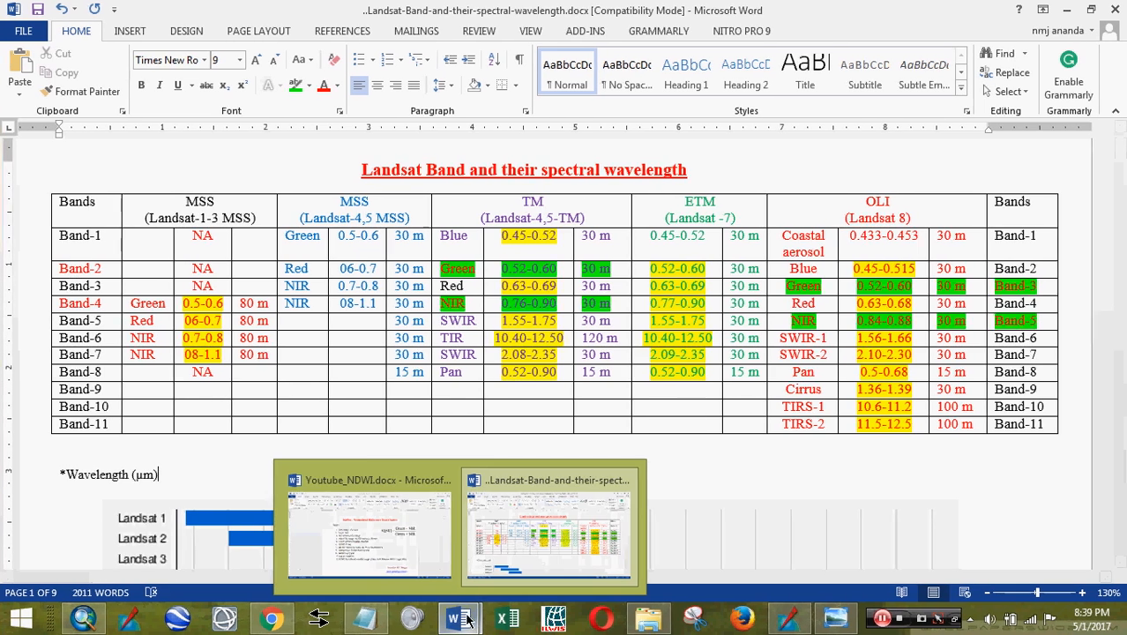
# - Check the NDWI formula on page 2 against the Landsat band wavelength document
pyautogui.click(415, 552)
pyautogui.scroll(-15, 700, 281)
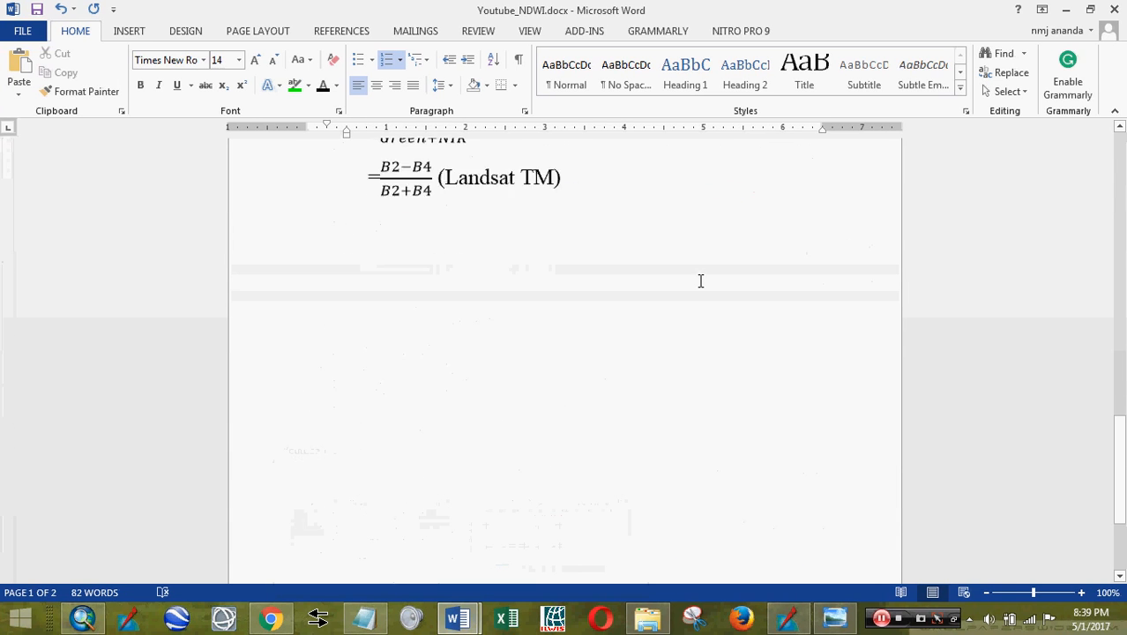
pyautogui.scroll(5, 701, 280)
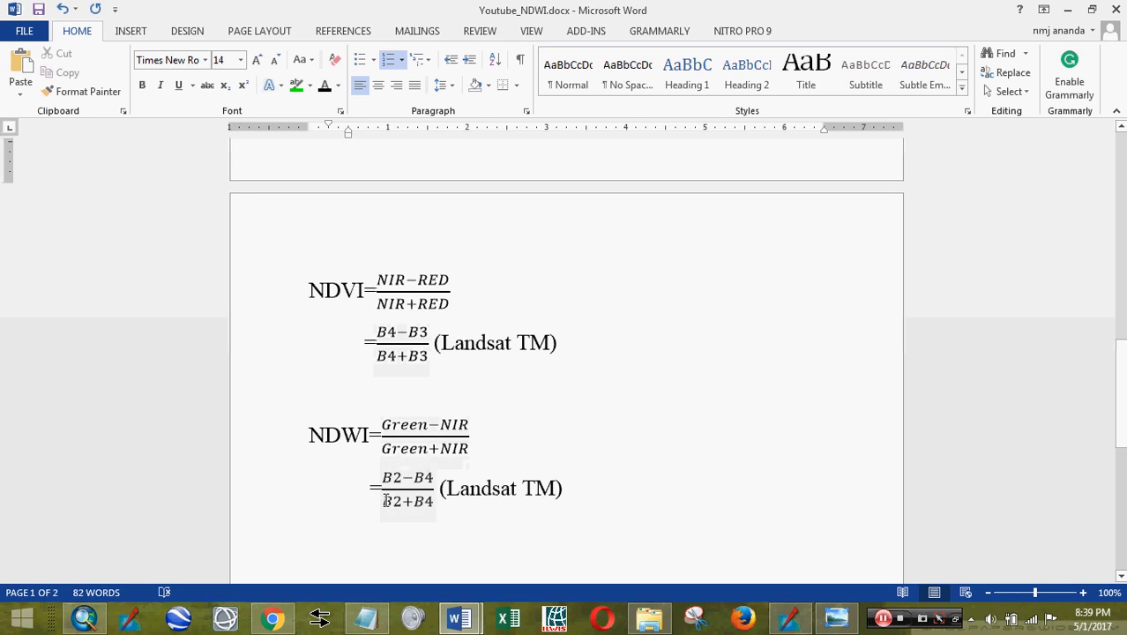
pyautogui.moveTo(457, 614)
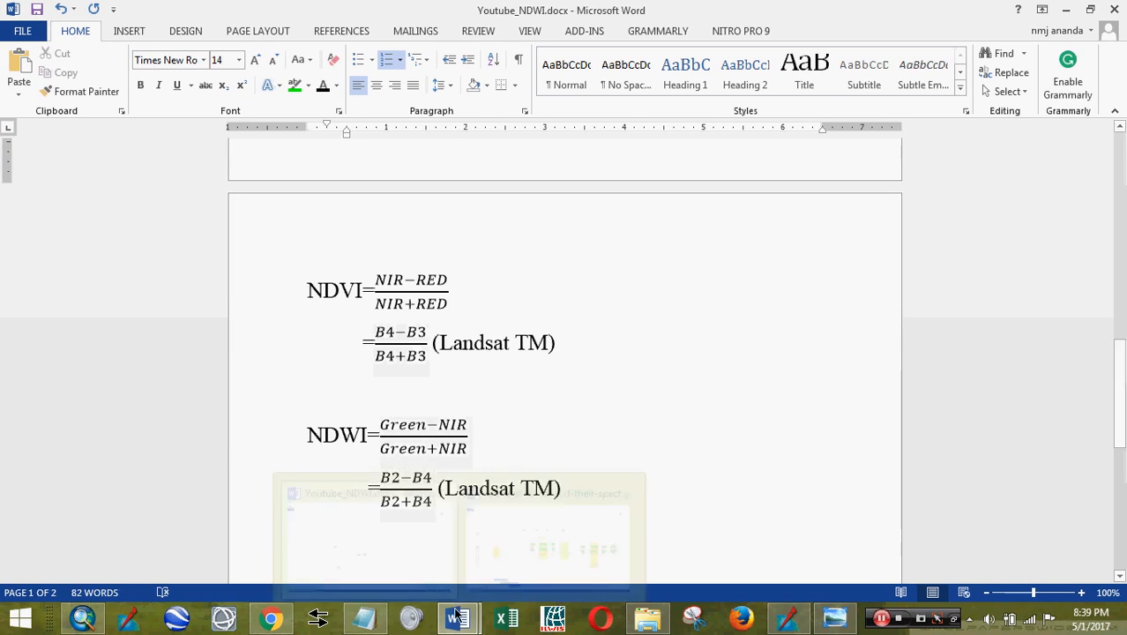
pyautogui.click(551, 527)
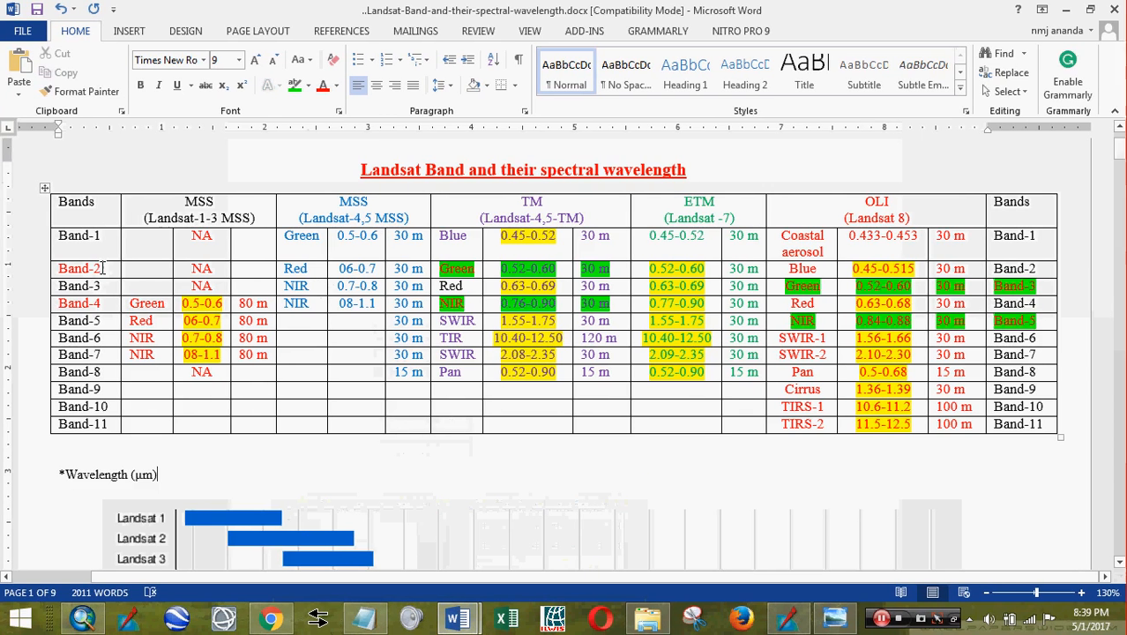
# - Confirm the formula uses B2 and B4, then open the NDWI project folder over ERDAS
pyautogui.hotkey('alt', 'Tab')
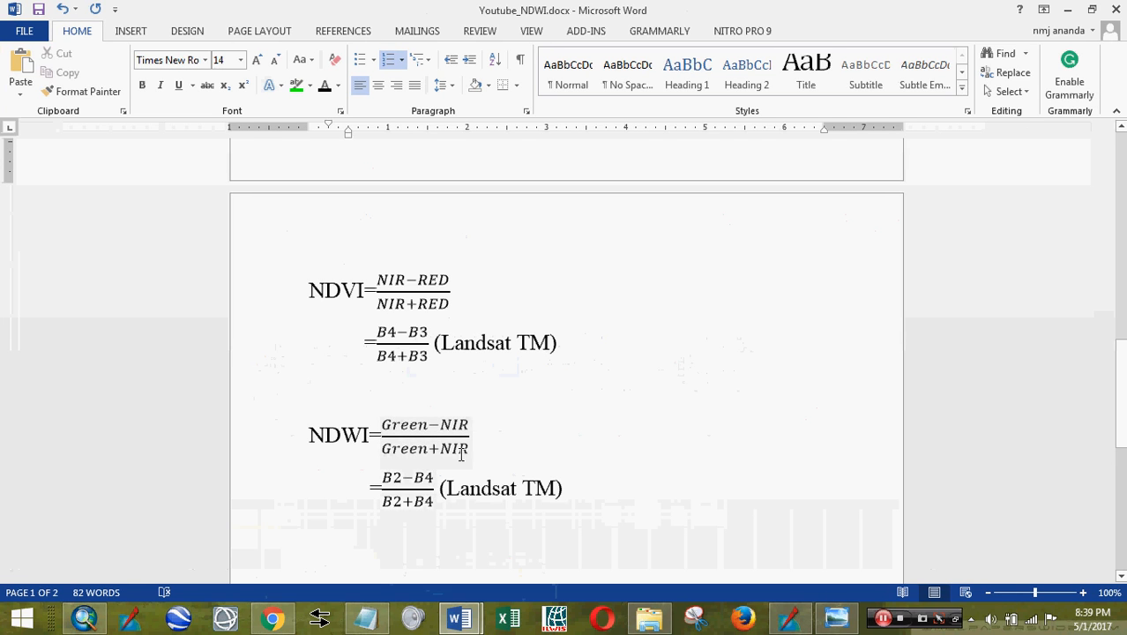
pyautogui.click(499, 490)
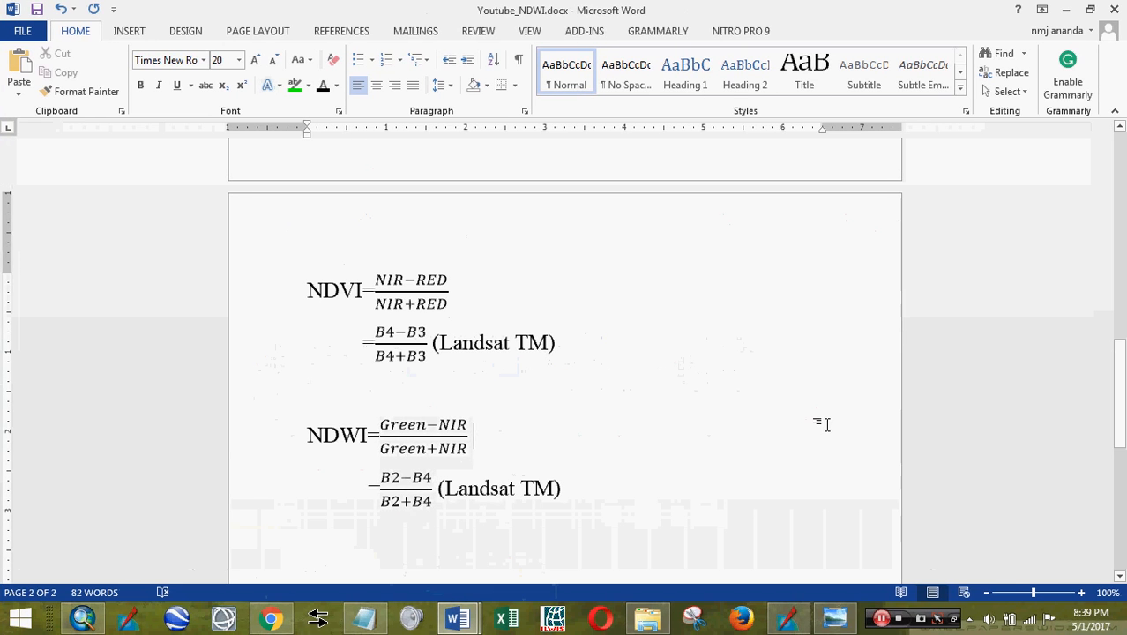
pyautogui.click(790, 619)
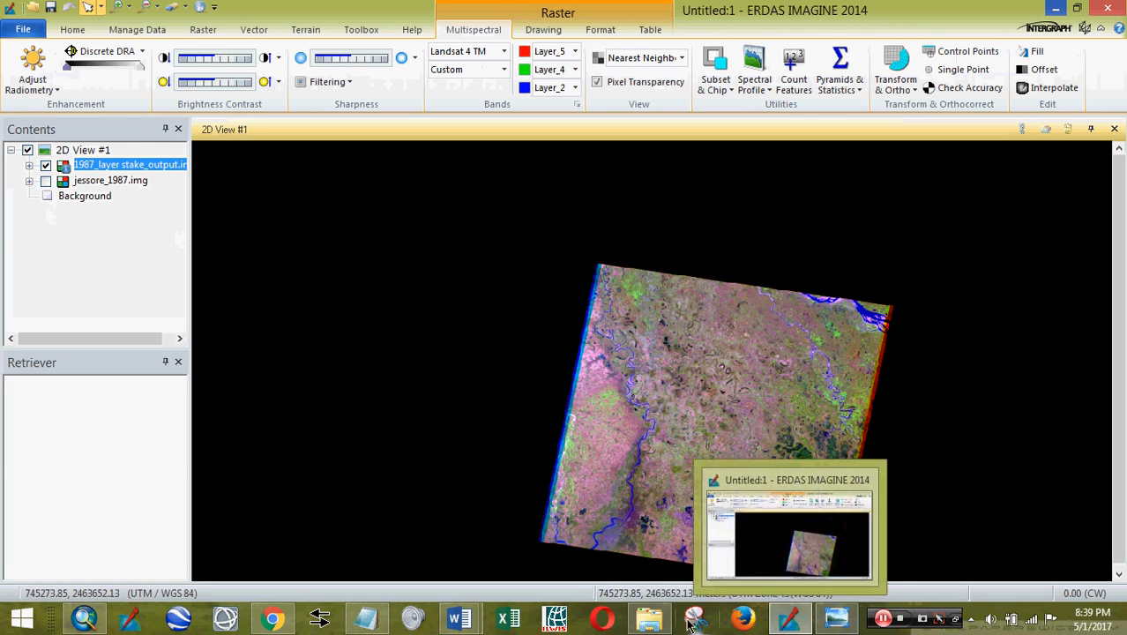
pyautogui.click(649, 619)
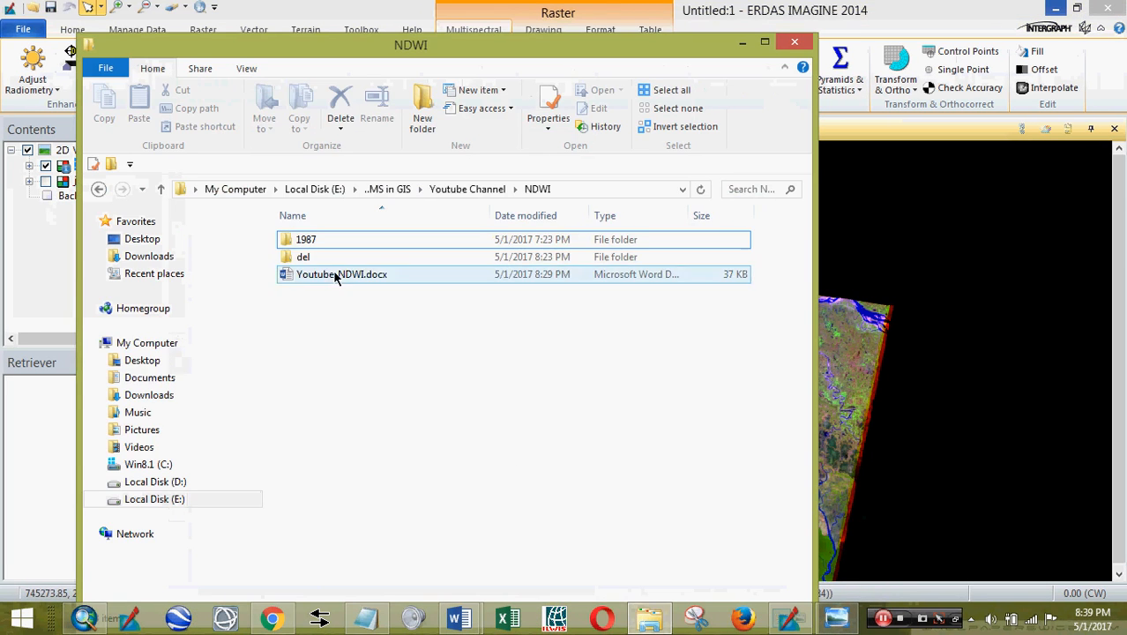
# - Open the 1987 folder's MTL.txt metadata and highlight the LANDSAT_5 spacecraft value
pyautogui.doubleClick(302, 239)
pyautogui.doubleClick(313, 275)
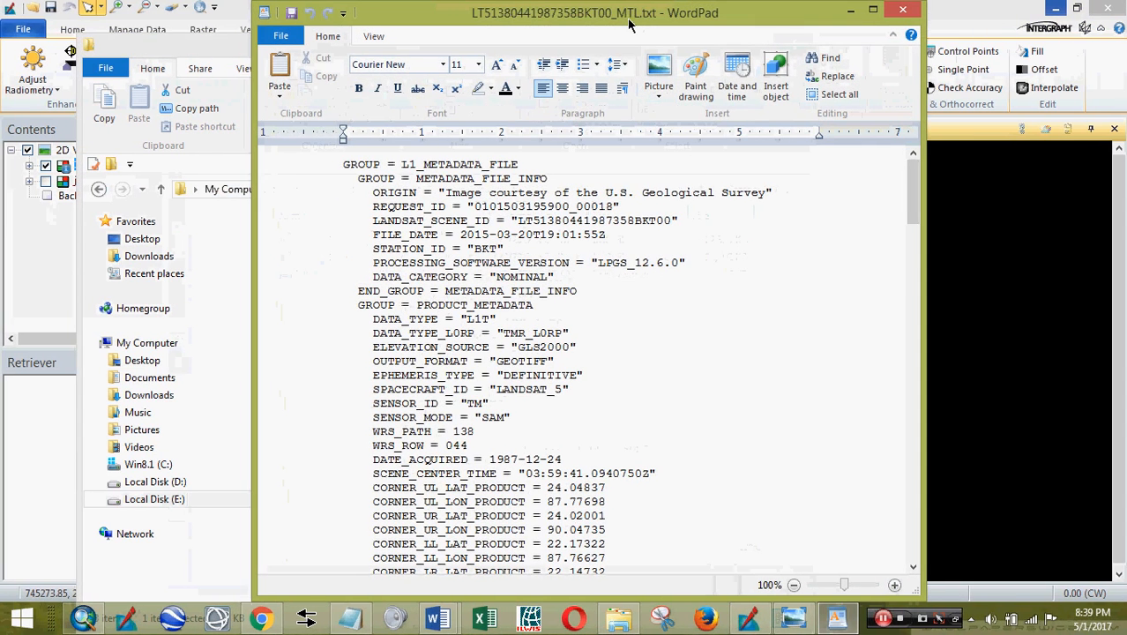
pyautogui.click(720, 305)
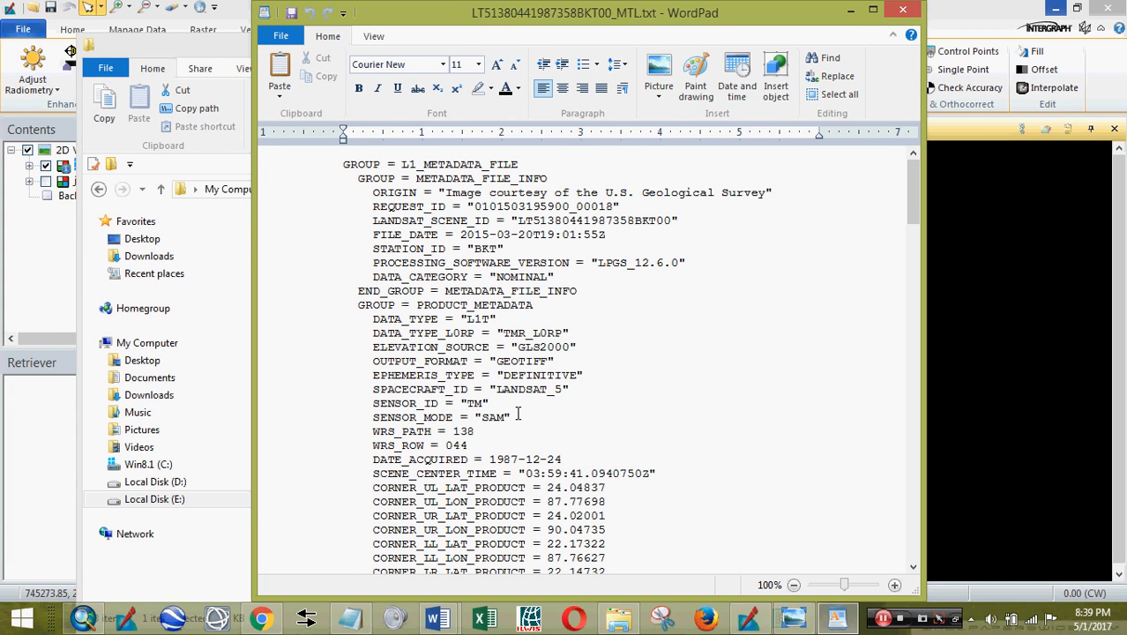
pyautogui.moveTo(586, 388); pyautogui.dragTo(384, 401)
pyautogui.click(642, 384)
# - Highlight the band 1–7 file names, then close WordPad and return to ERDAS
pyautogui.scroll(-4, 642, 383)
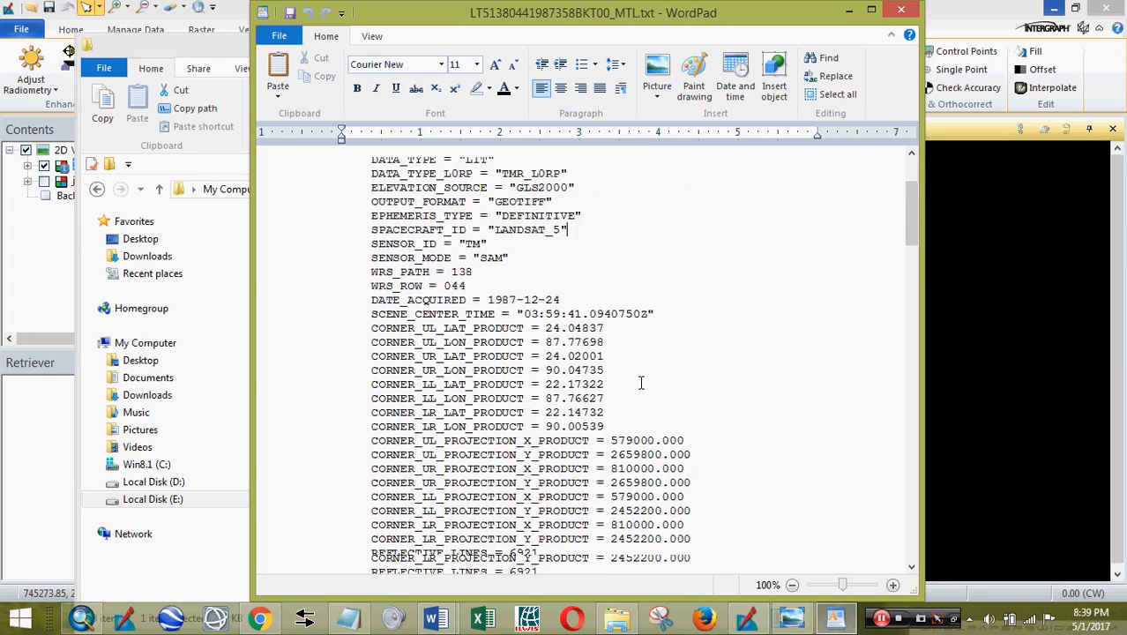
pyautogui.scroll(-5, 641, 382)
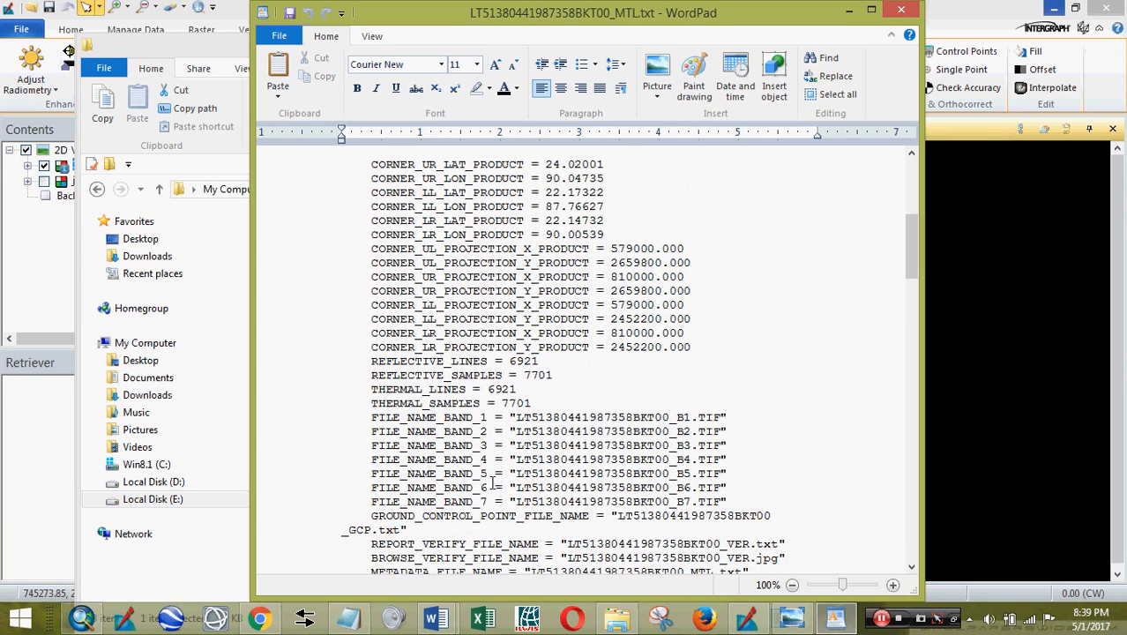
pyautogui.moveTo(492, 501); pyautogui.dragTo(406, 417)
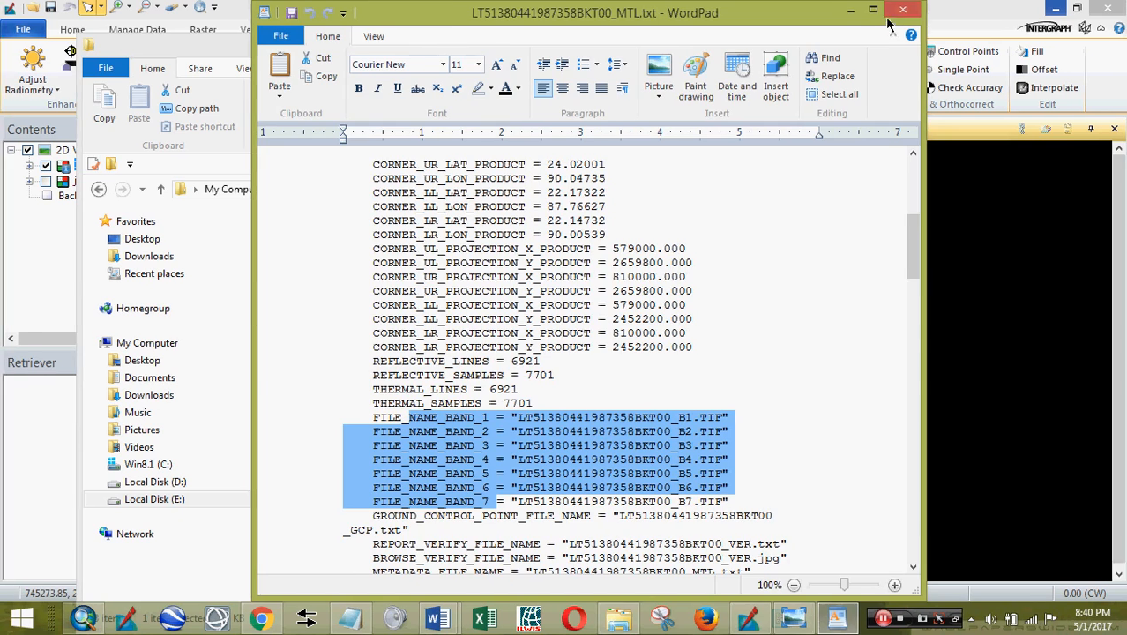
pyautogui.click(899, 10)
pyautogui.click(734, 41)
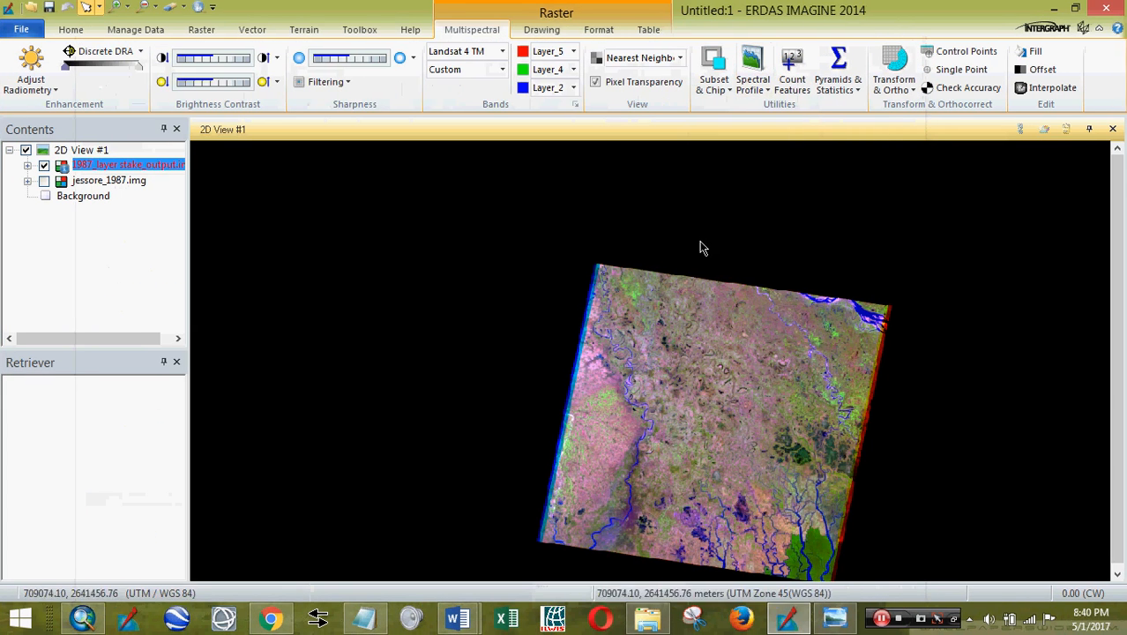
# - Keep Layer_5 on the red channel and zoom around the 1987 composite
pyautogui.click(574, 52)
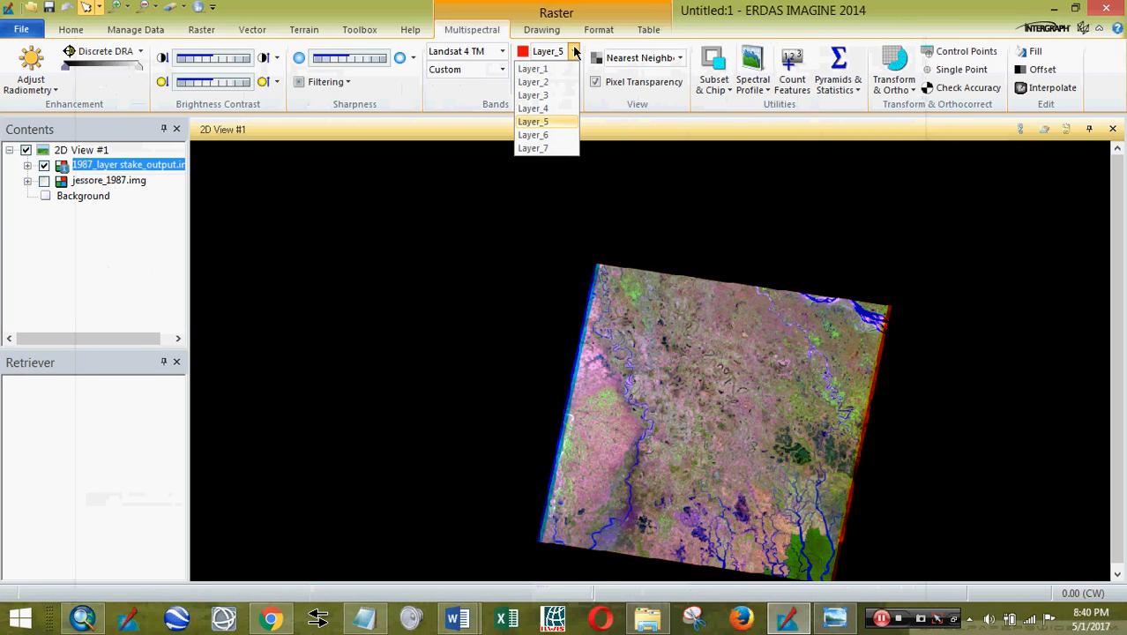
pyautogui.click(574, 52)
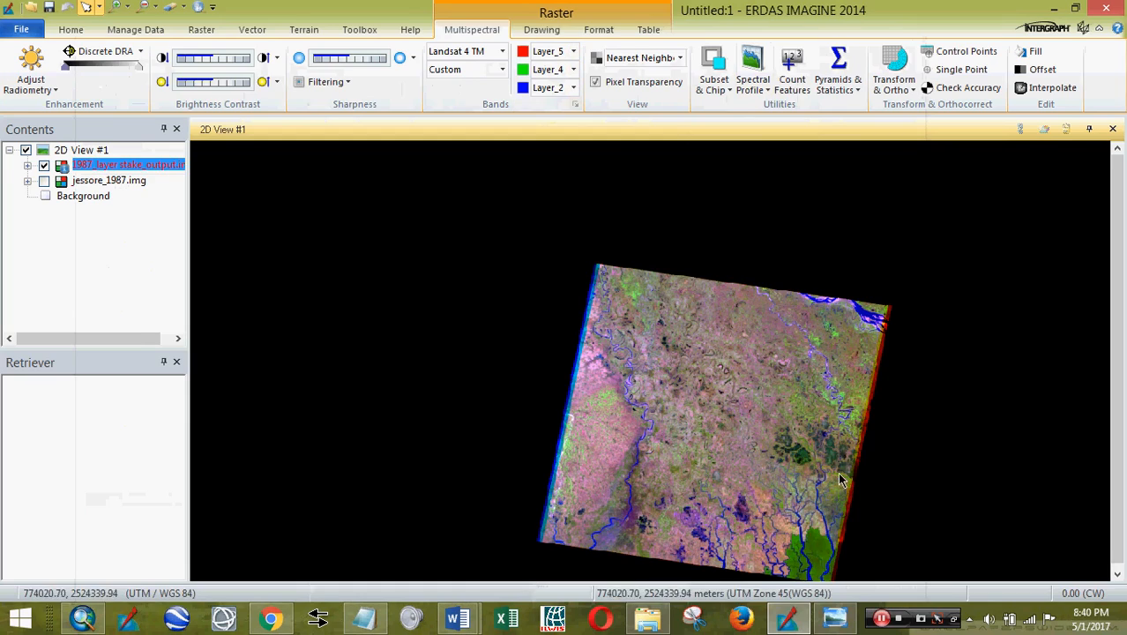
pyautogui.scroll(5, 838, 479)
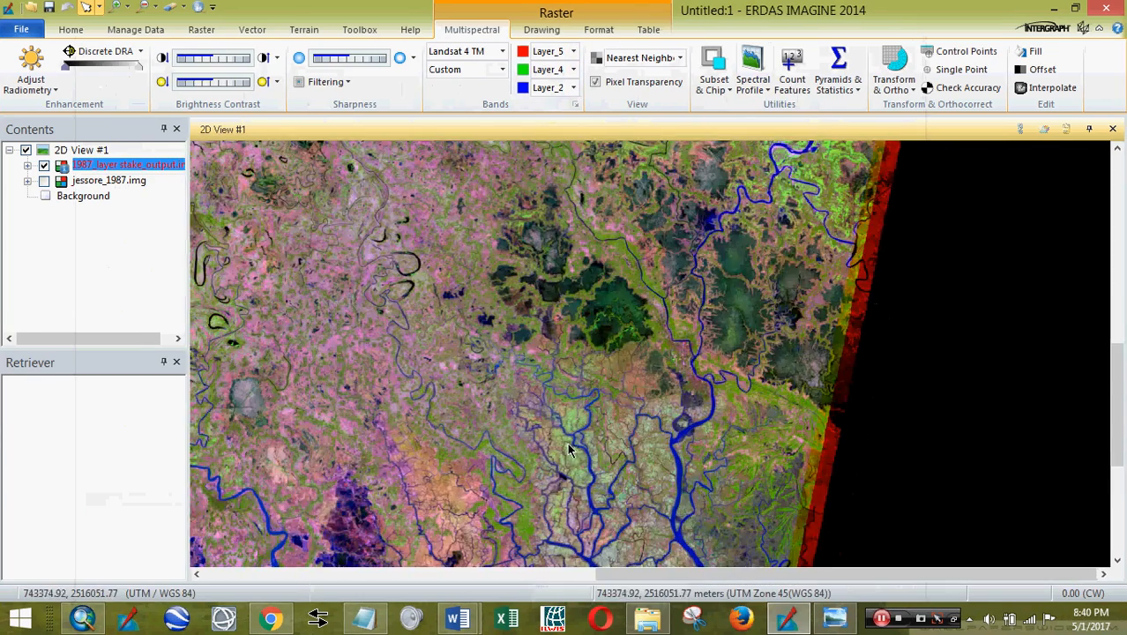
pyautogui.scroll(4, 568, 450)
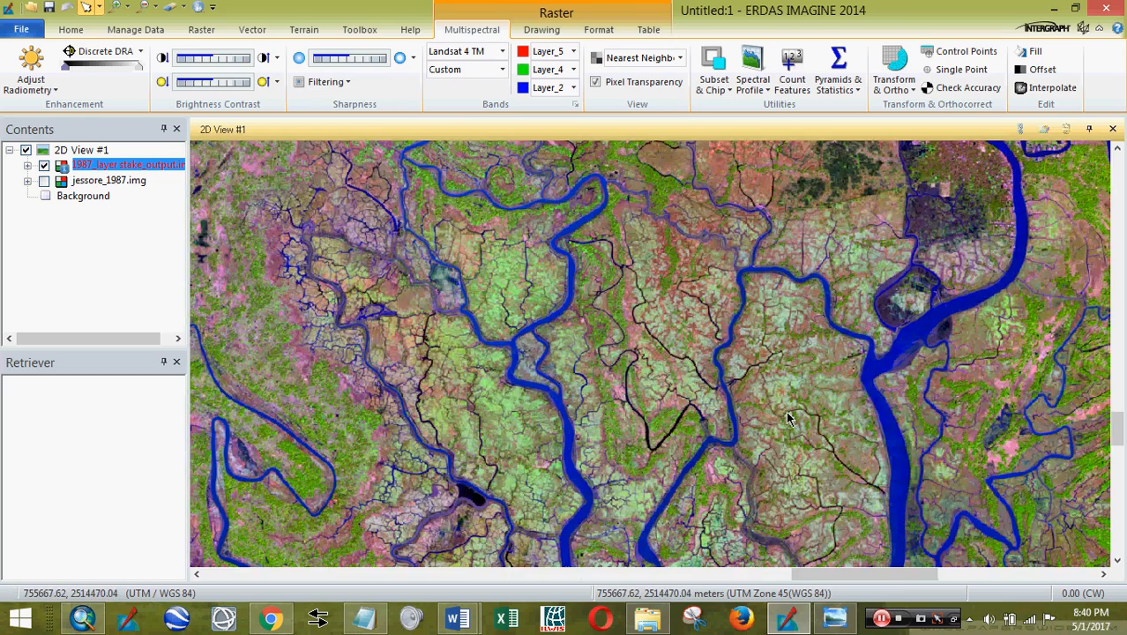
pyautogui.scroll(4, 790, 435)
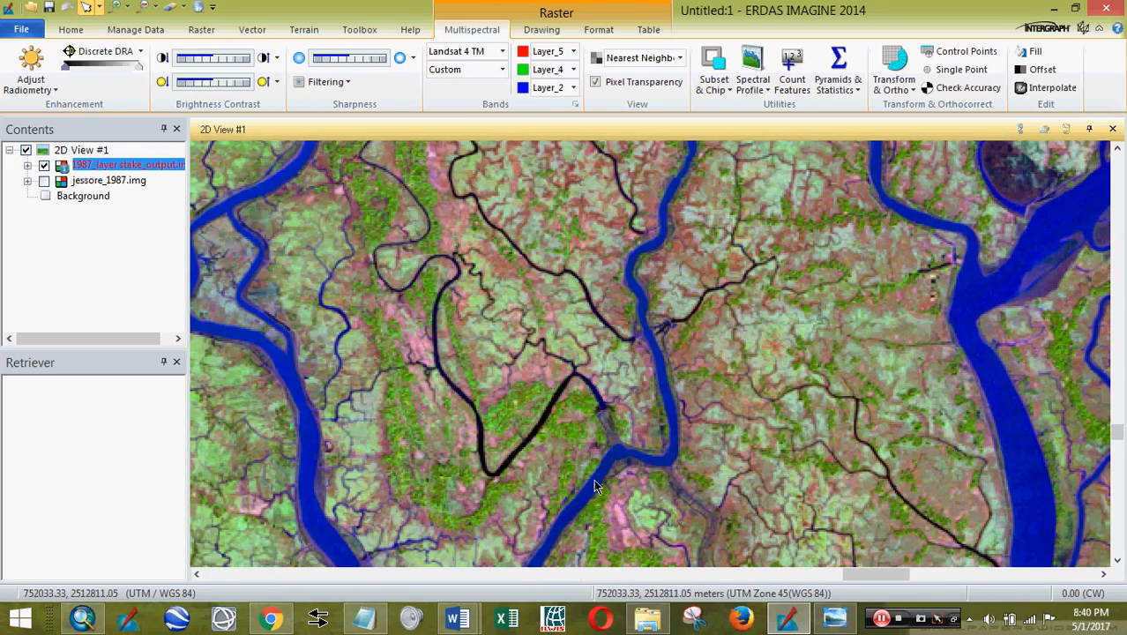
pyautogui.scroll(5, 669, 351)
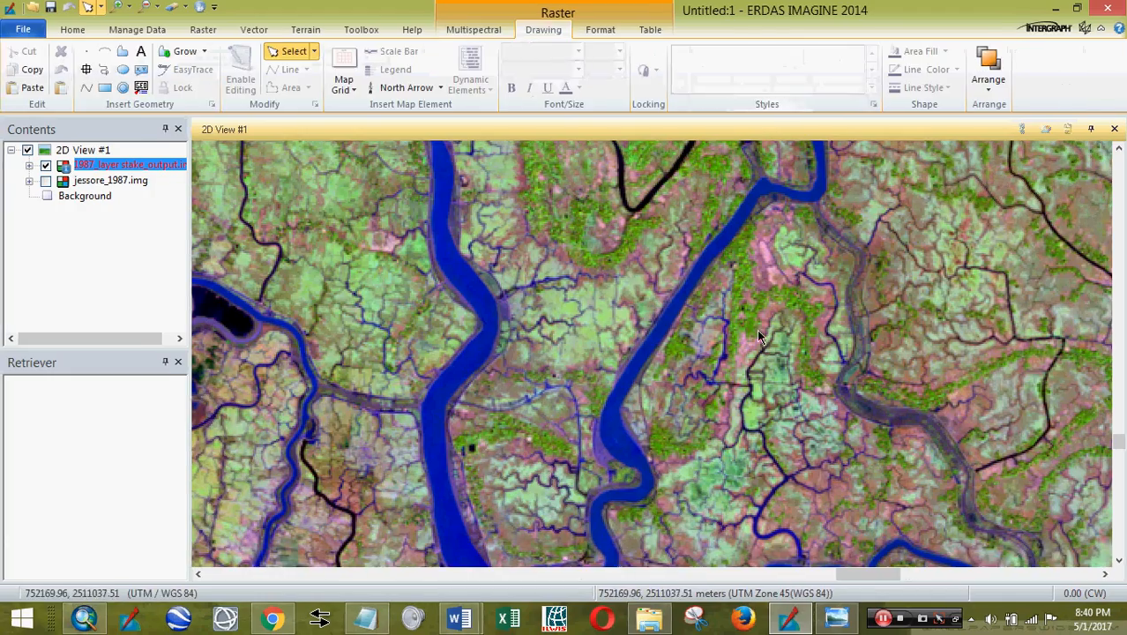
pyautogui.scroll(-8, 745, 354)
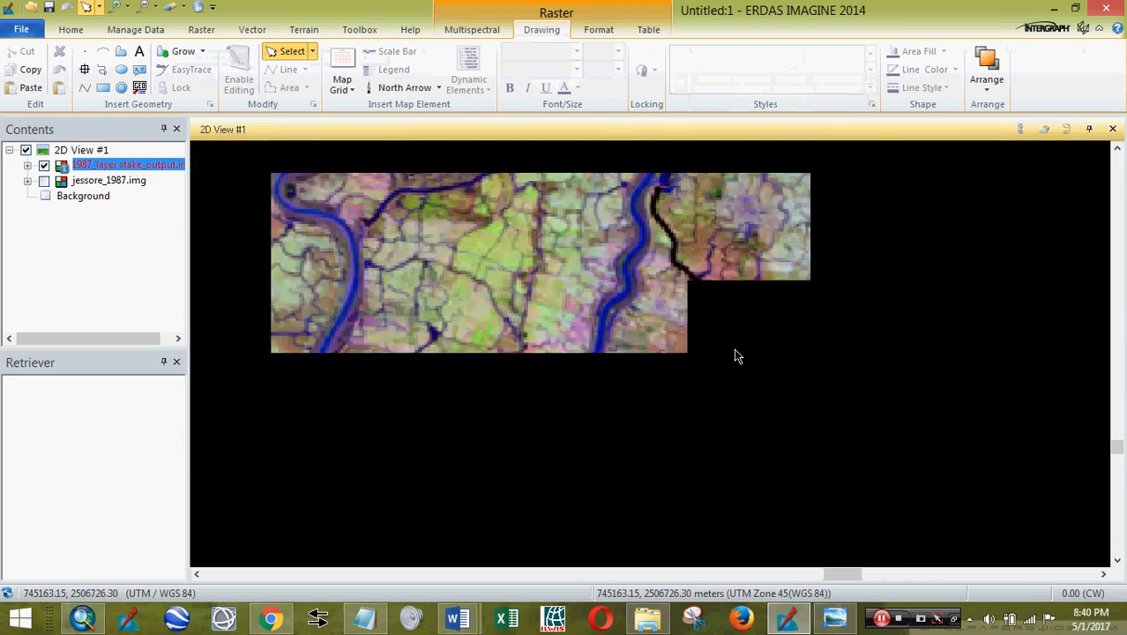
pyautogui.scroll(3, 758, 351)
pyautogui.scroll(-4, 785, 344)
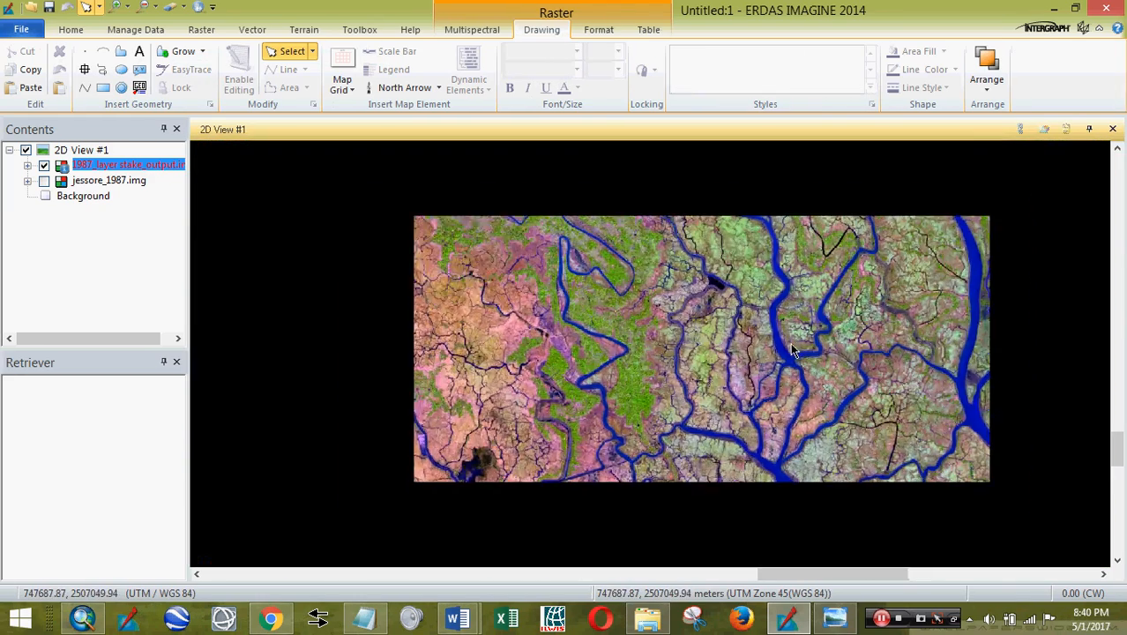
pyautogui.scroll(3, 792, 351)
pyautogui.scroll(-3, 798, 353)
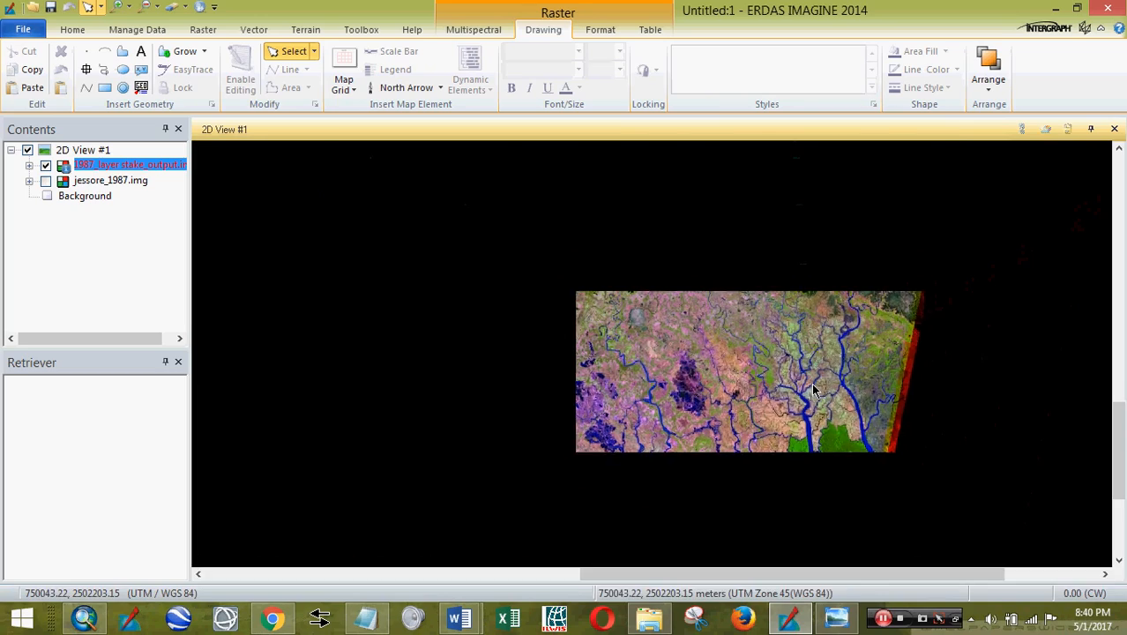
pyautogui.scroll(2, 858, 359)
pyautogui.scroll(2, 851, 354)
pyautogui.scroll(-3, 821, 326)
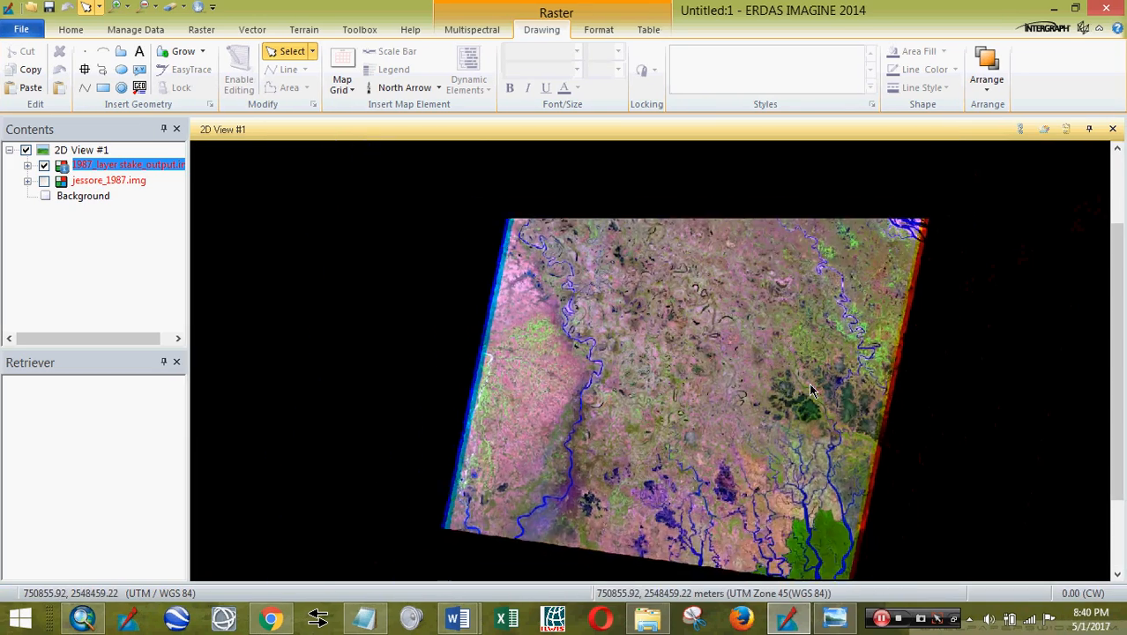
pyautogui.scroll(2, 819, 274)
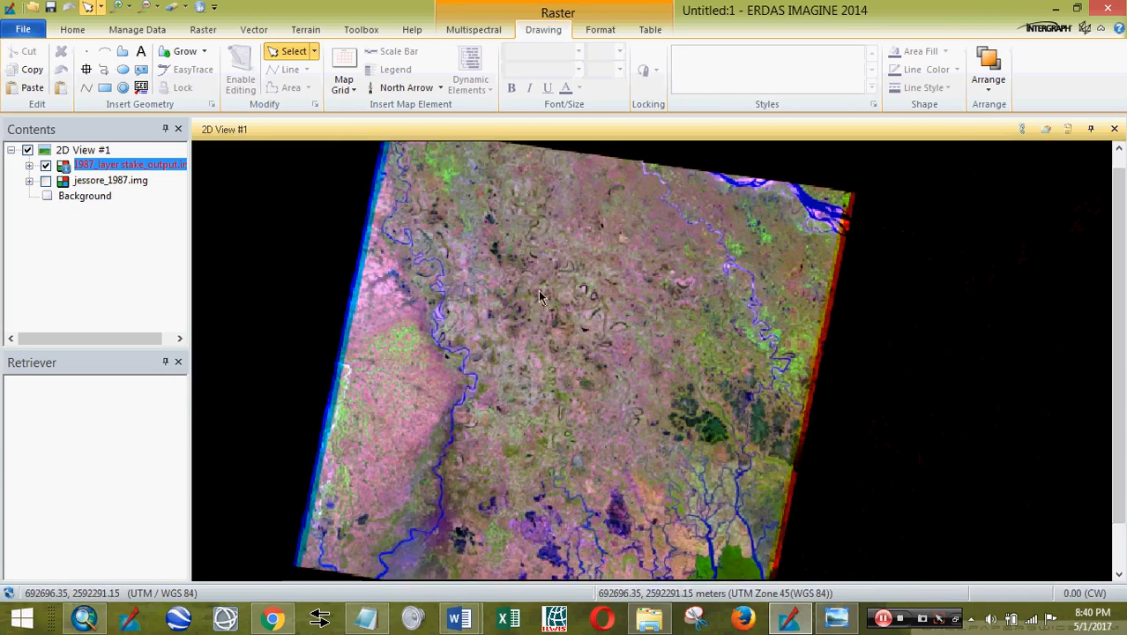
# - Remove jessore_1987.img from the view, leaving only the stacked 1987 image
pyautogui.rightClick(131, 183)
pyautogui.click(187, 242)
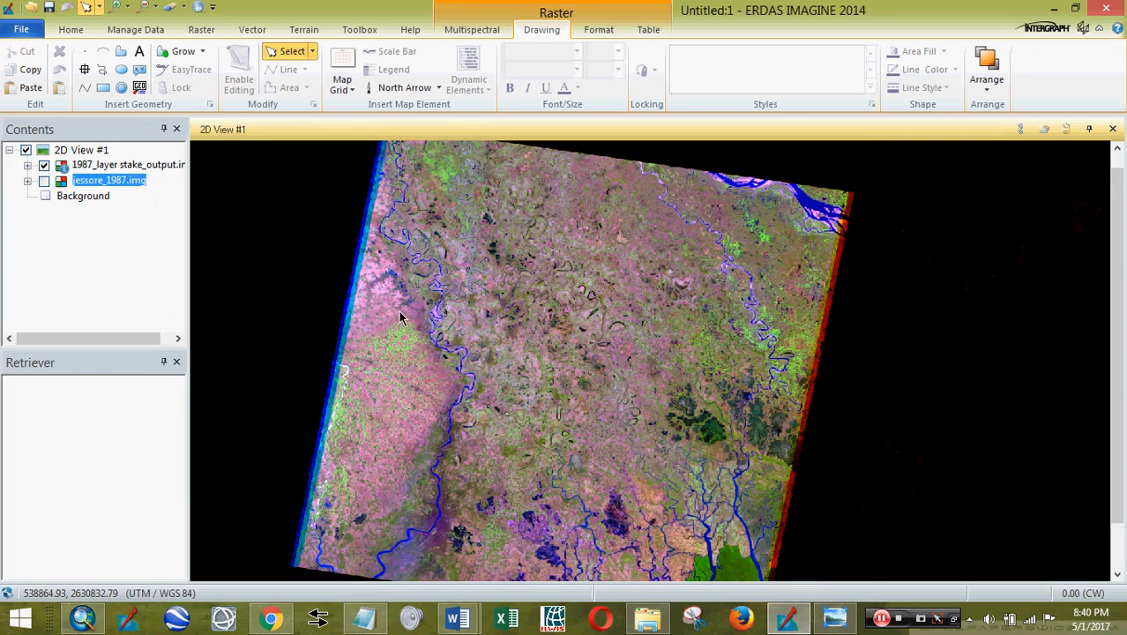
pyautogui.scroll(1, 794, 311)
pyautogui.scroll(-2, 749, 291)
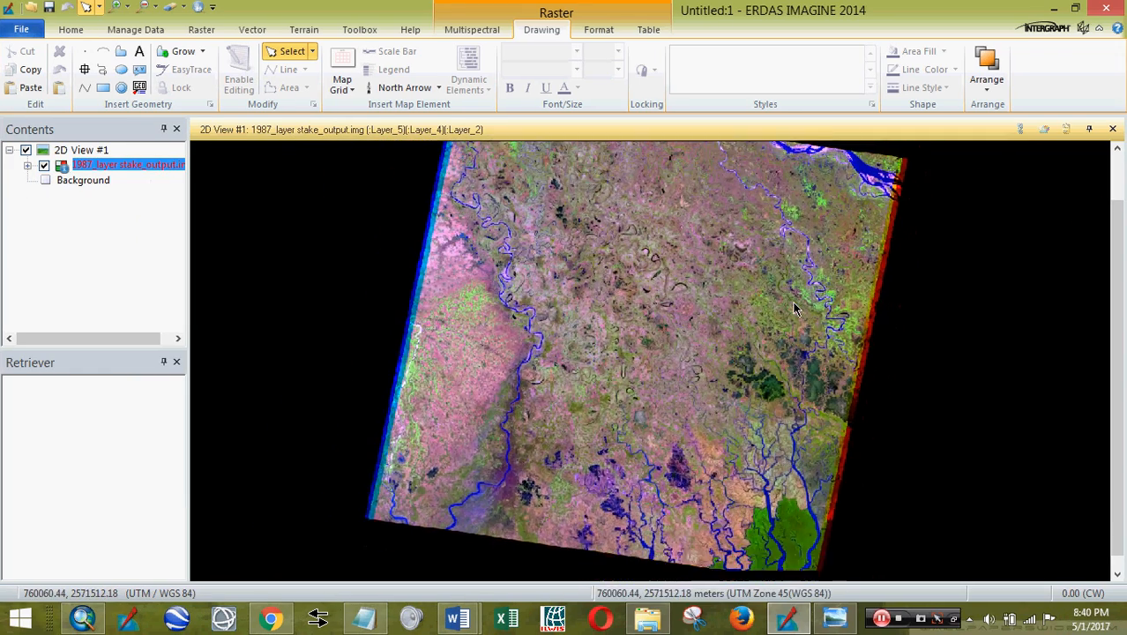
pyautogui.scroll(3, 674, 283)
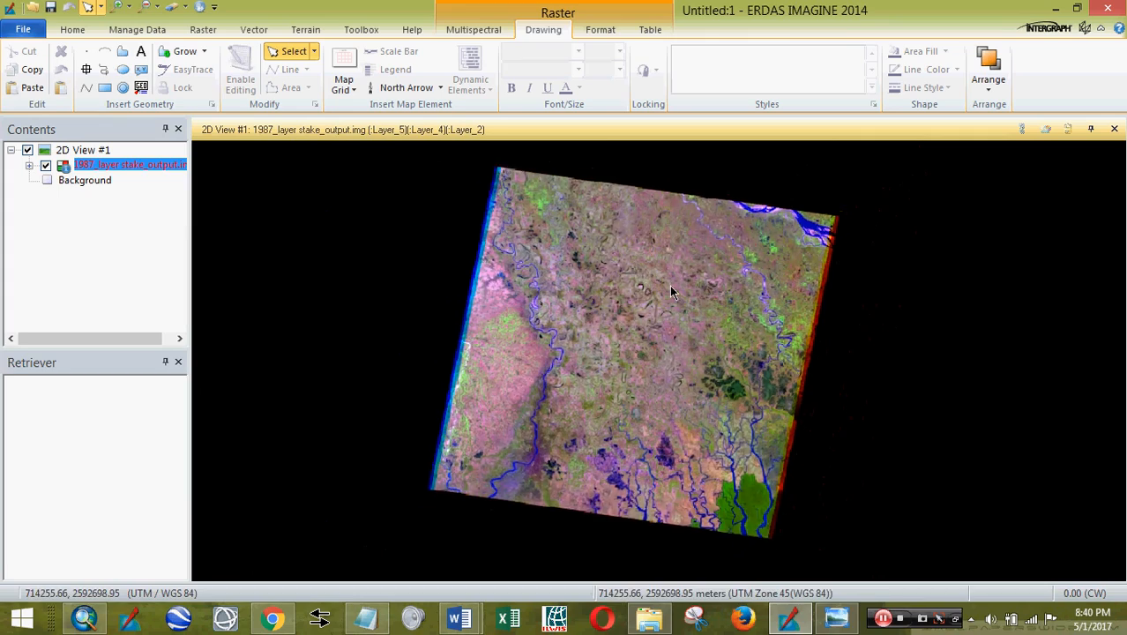
# - Create an AOI layer and draw a rectangle covering most of the scene
pyautogui.click(122, 51)
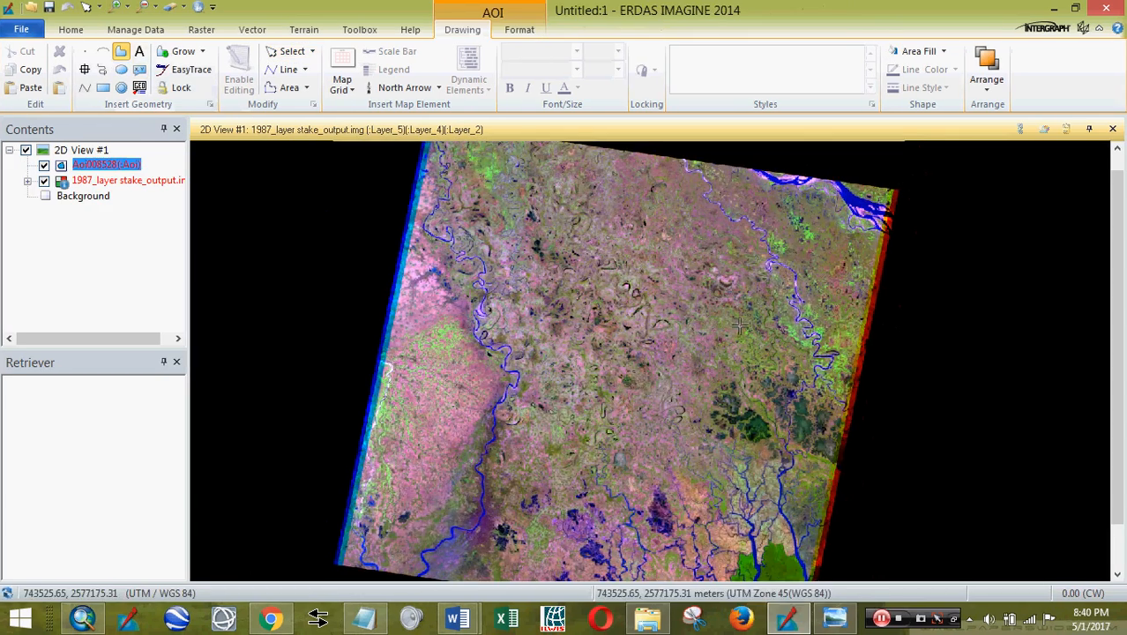
pyautogui.click(105, 88)
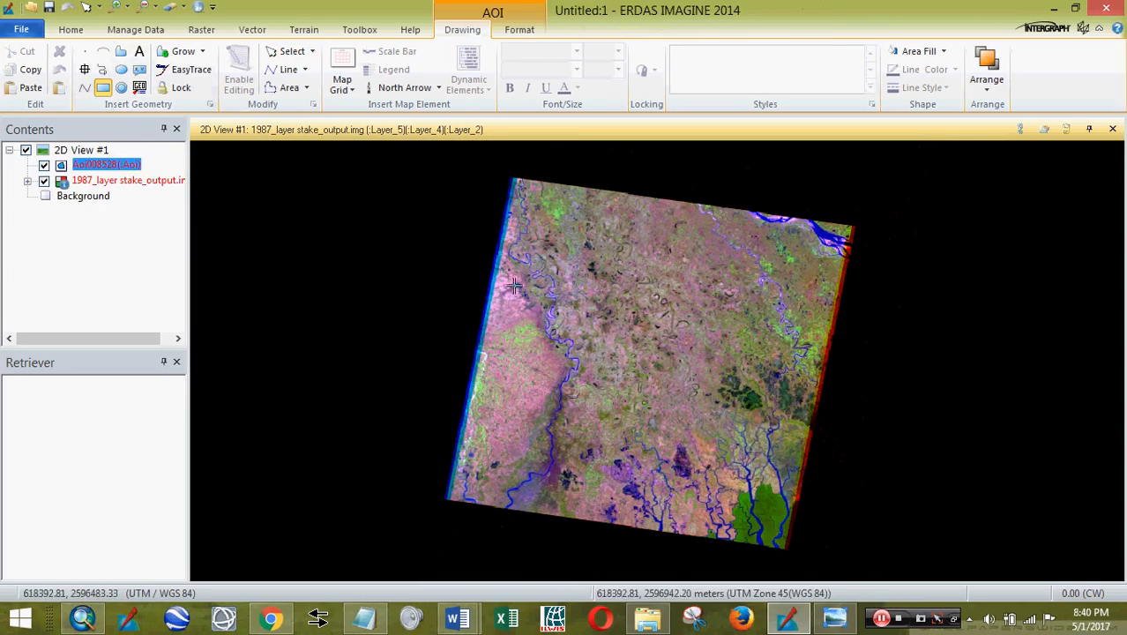
pyautogui.moveTo(522, 223); pyautogui.dragTo(683, 494)
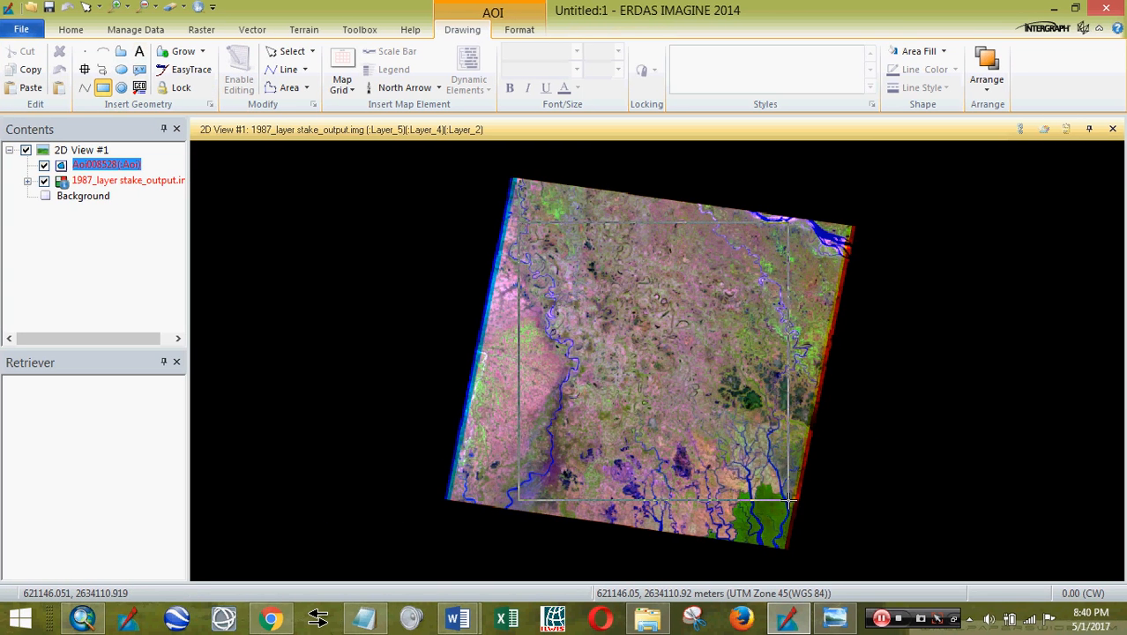
pyautogui.moveTo(790, 500); pyautogui.dragTo(792, 500)
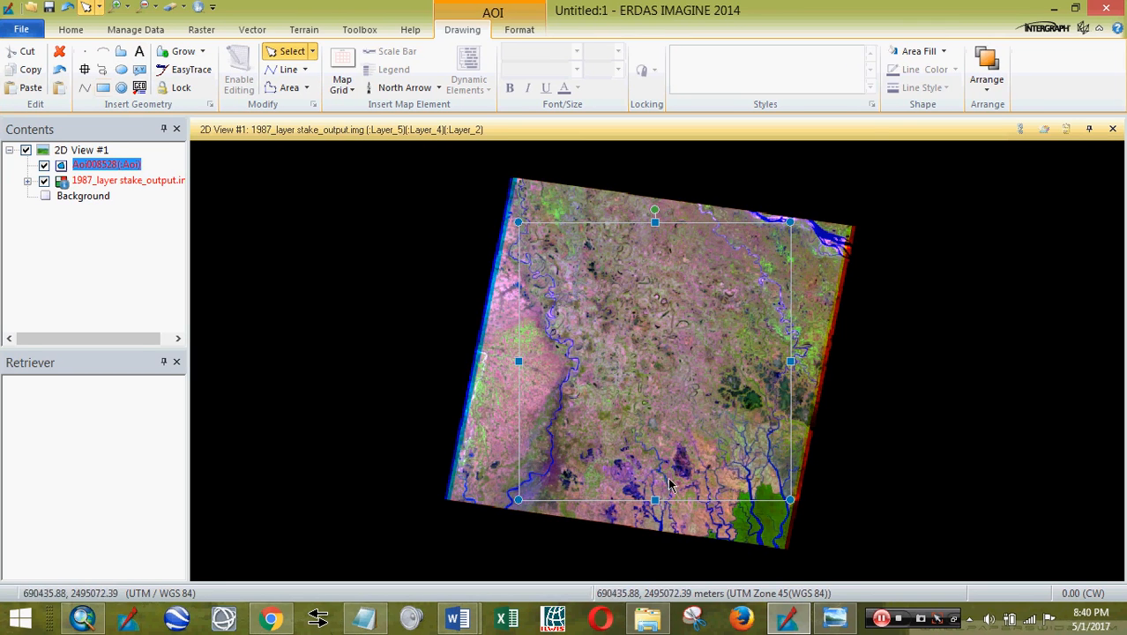
# - Open Raster > Subset & Chip > Create Subset Image
pyautogui.click(202, 29)
pyautogui.click(244, 90)
pyautogui.click(255, 108)
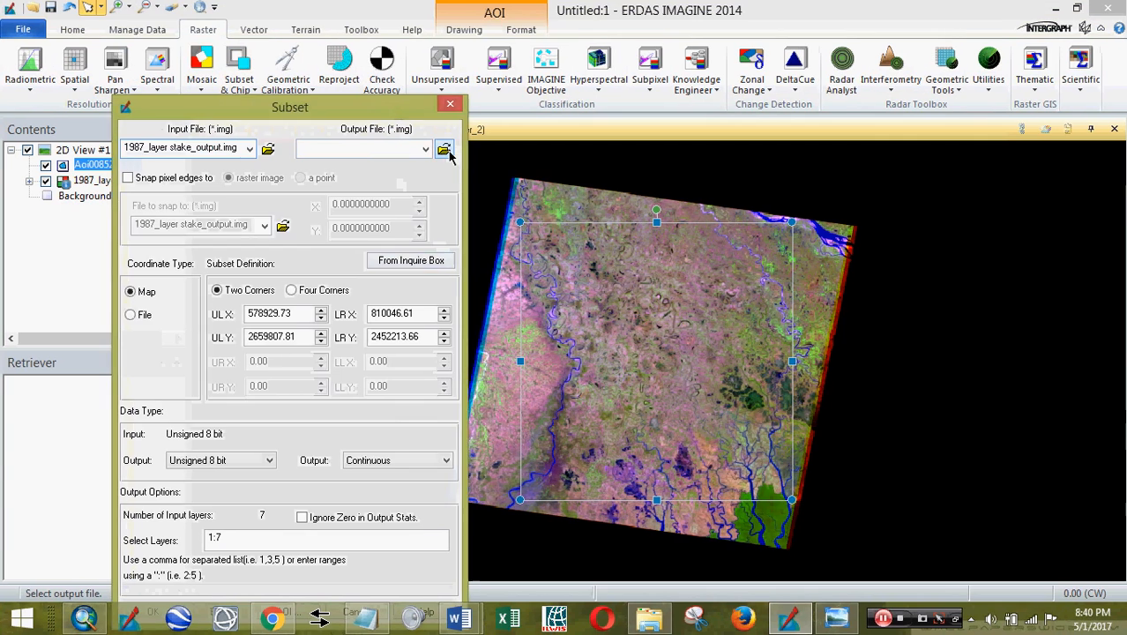
# - Set the subset output to subset.img in a new 'output' folder under NDWI
pyautogui.click(447, 150)
pyautogui.doubleClick(117, 369)
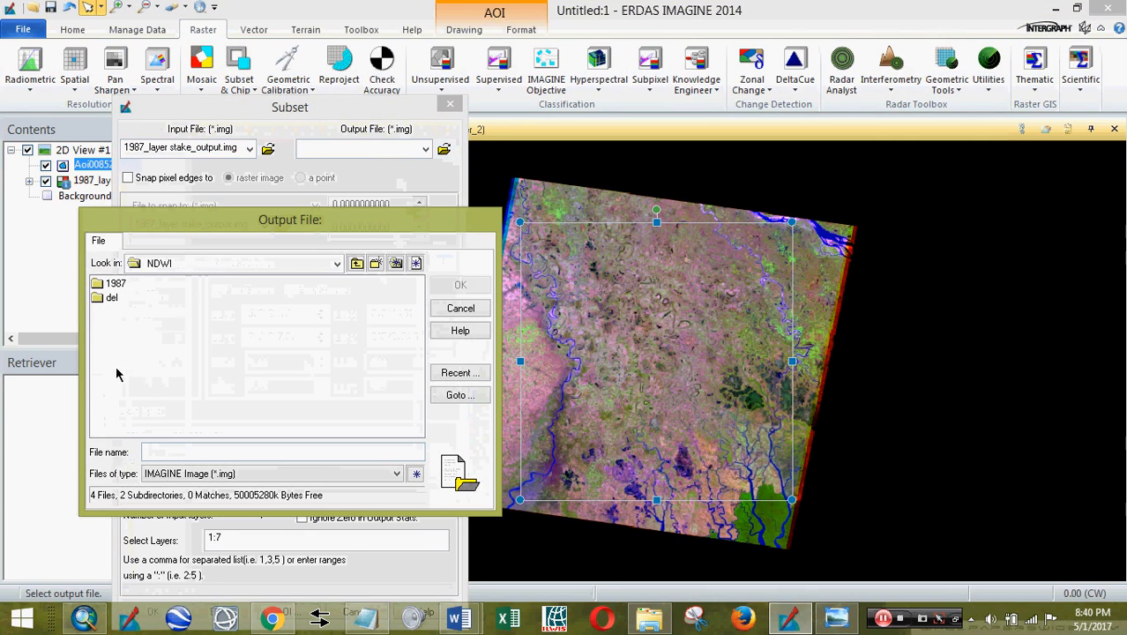
pyautogui.click(373, 264)
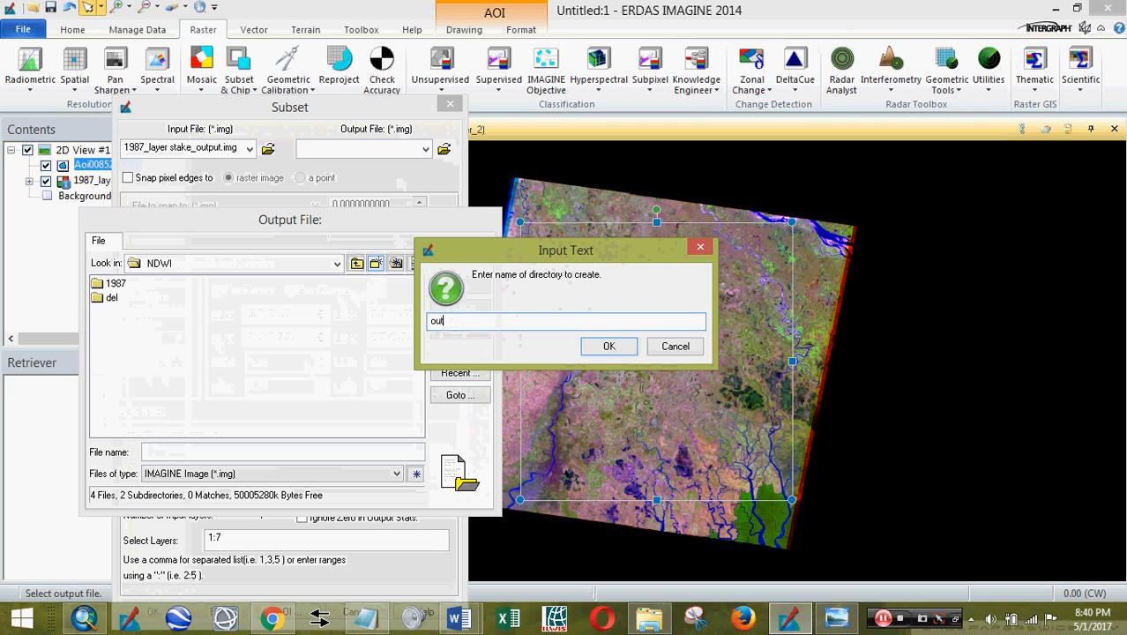
pyautogui.write('output')
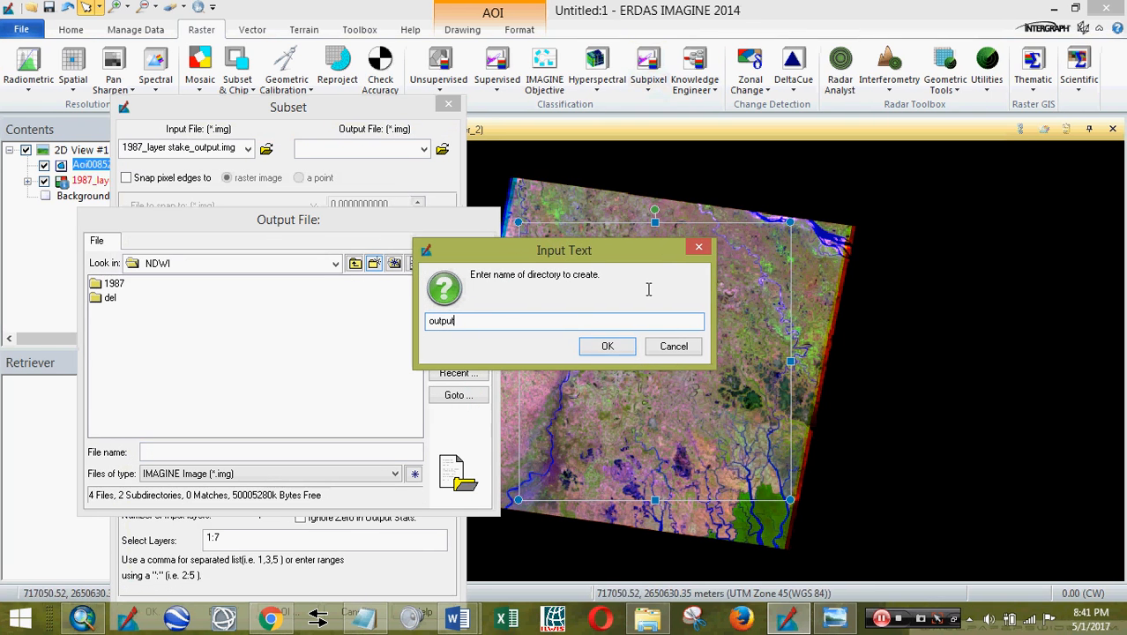
pyautogui.click(609, 345)
pyautogui.click(197, 451)
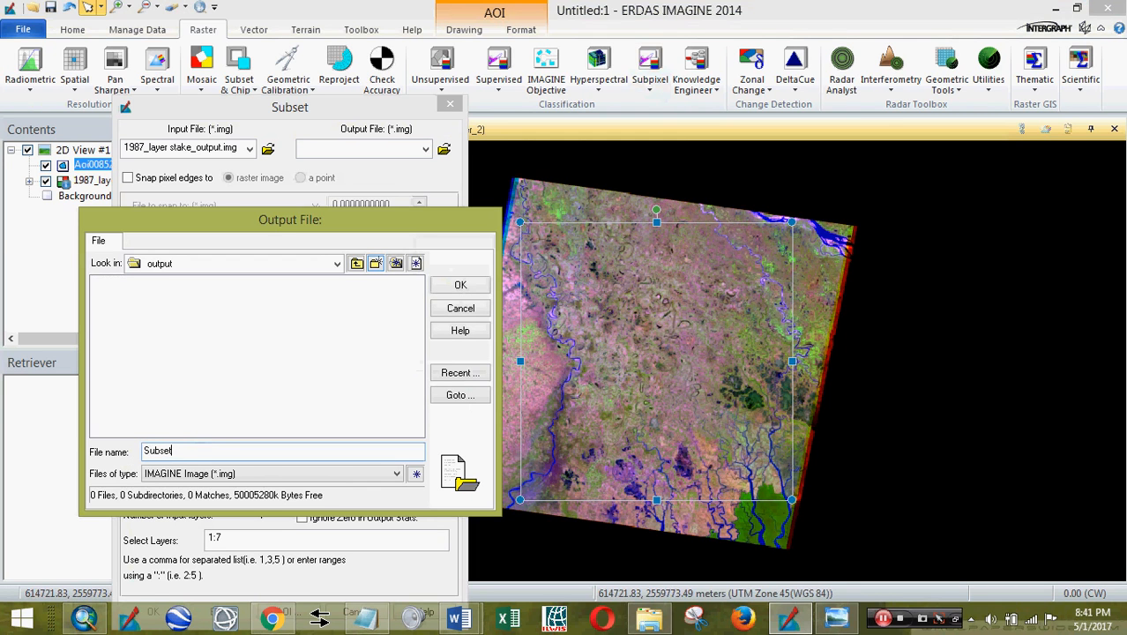
pyautogui.click(460, 285)
pyautogui.moveTo(408, 112); pyautogui.dragTo(422, 82)
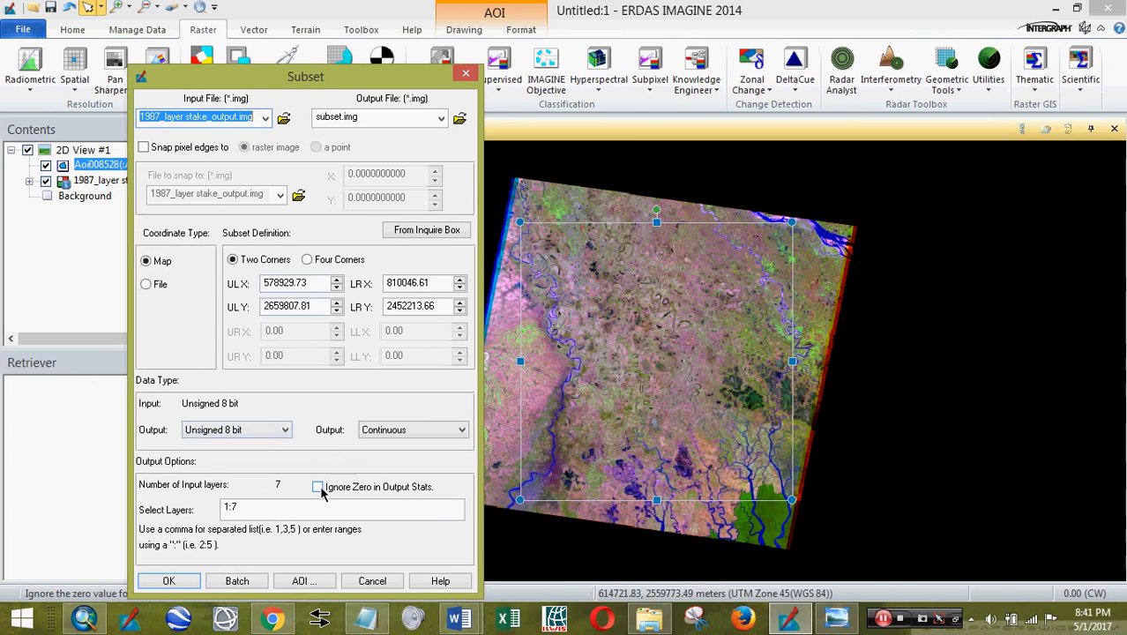
# - Limit the subset to the Viewer AOI and run it
pyautogui.click(300, 581)
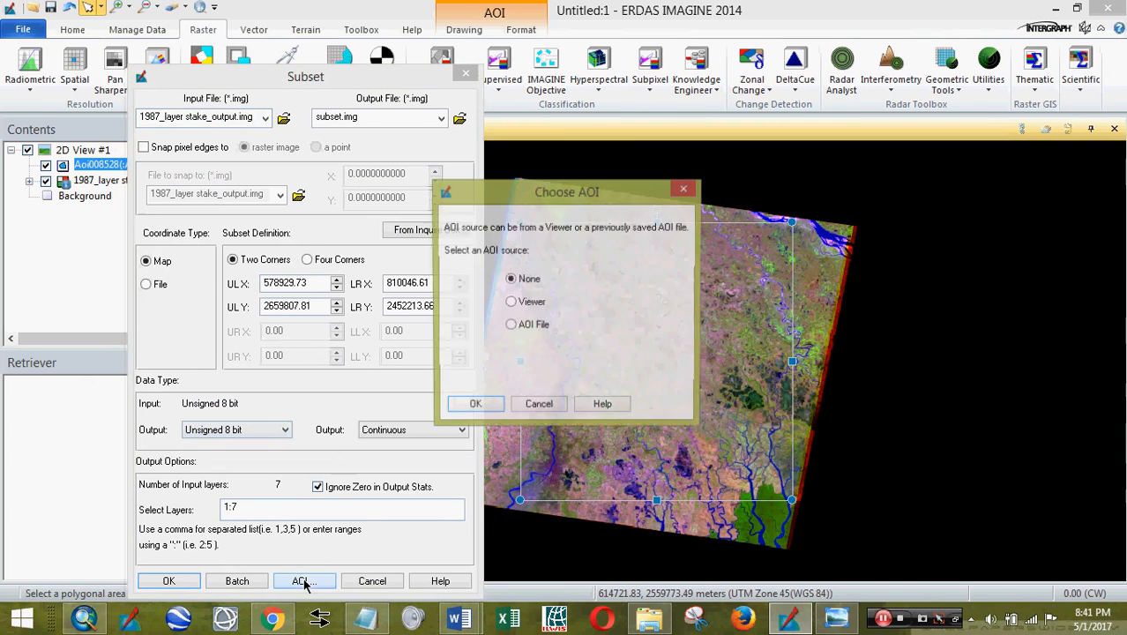
pyautogui.click(510, 303)
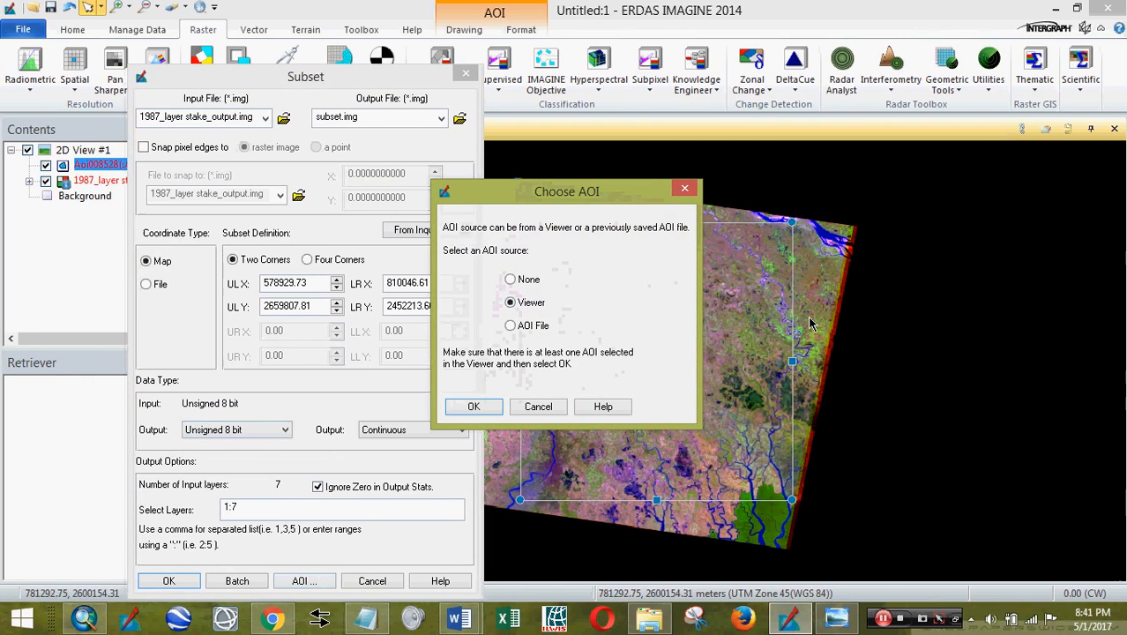
pyautogui.click(478, 405)
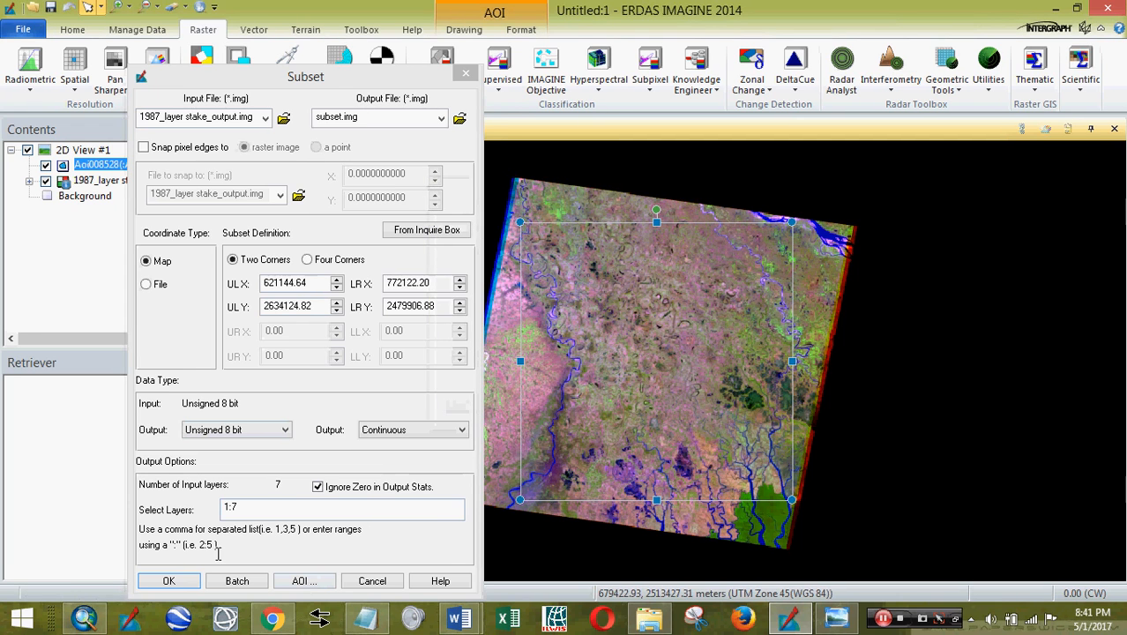
pyautogui.click(169, 582)
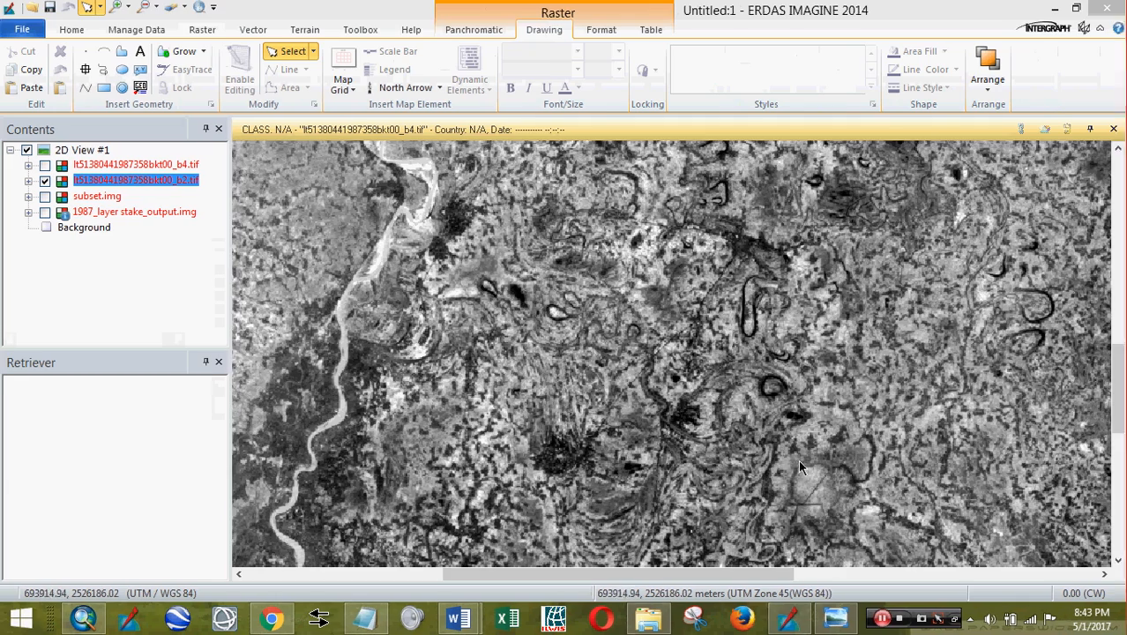
pyautogui.moveTo(794, 459); pyautogui.dragTo(795, 400)
# - Zoom and pan the viewer around the displayed green b2.tif band
pyautogui.scroll(3, 795, 400)
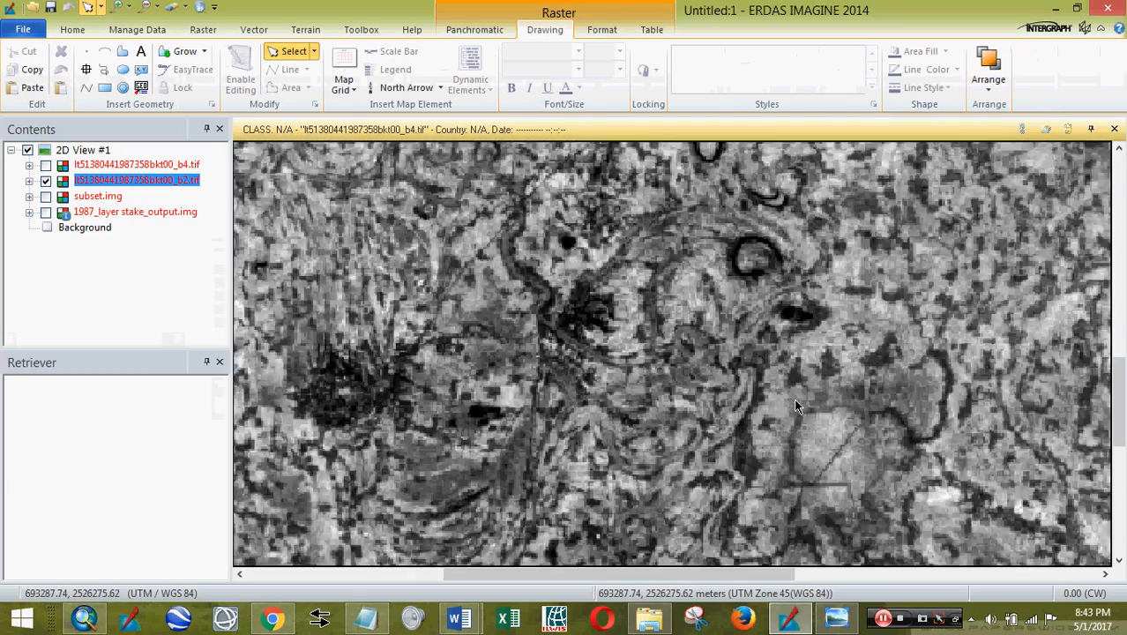
pyautogui.scroll(-4, 794, 400)
pyautogui.scroll(-3, 797, 407)
pyautogui.scroll(3, 799, 407)
pyautogui.scroll(-3, 798, 408)
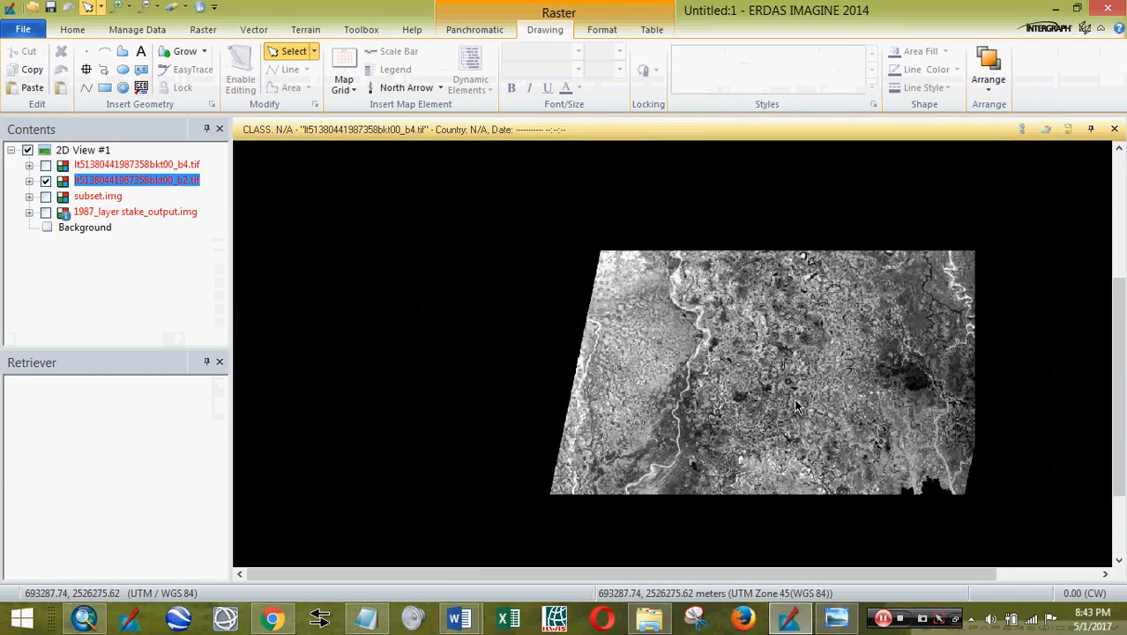
pyautogui.scroll(-1, 798, 408)
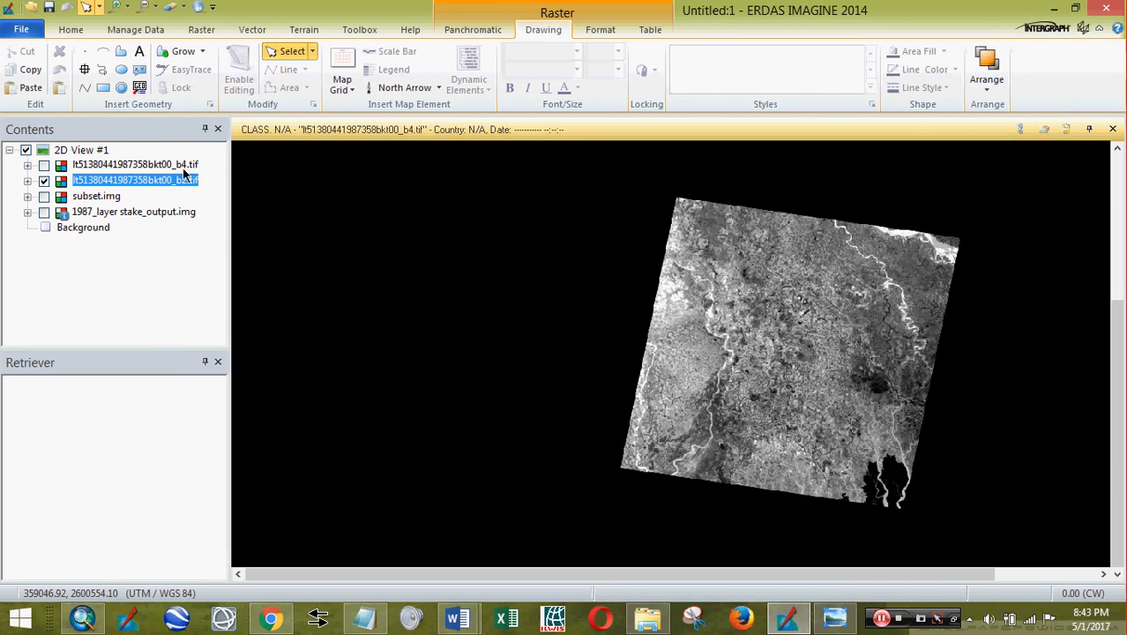
pyautogui.scroll(-3, 379, 278)
pyautogui.scroll(3, 549, 311)
pyautogui.scroll(-2, 549, 310)
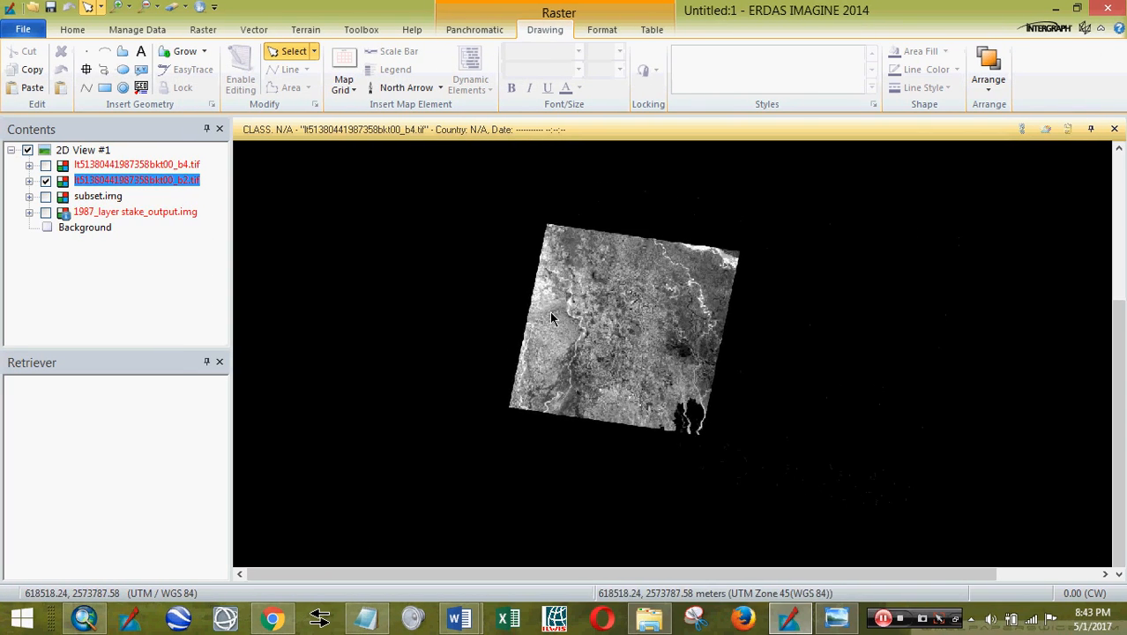
pyautogui.scroll(3, 550, 311)
pyautogui.scroll(5, 589, 330)
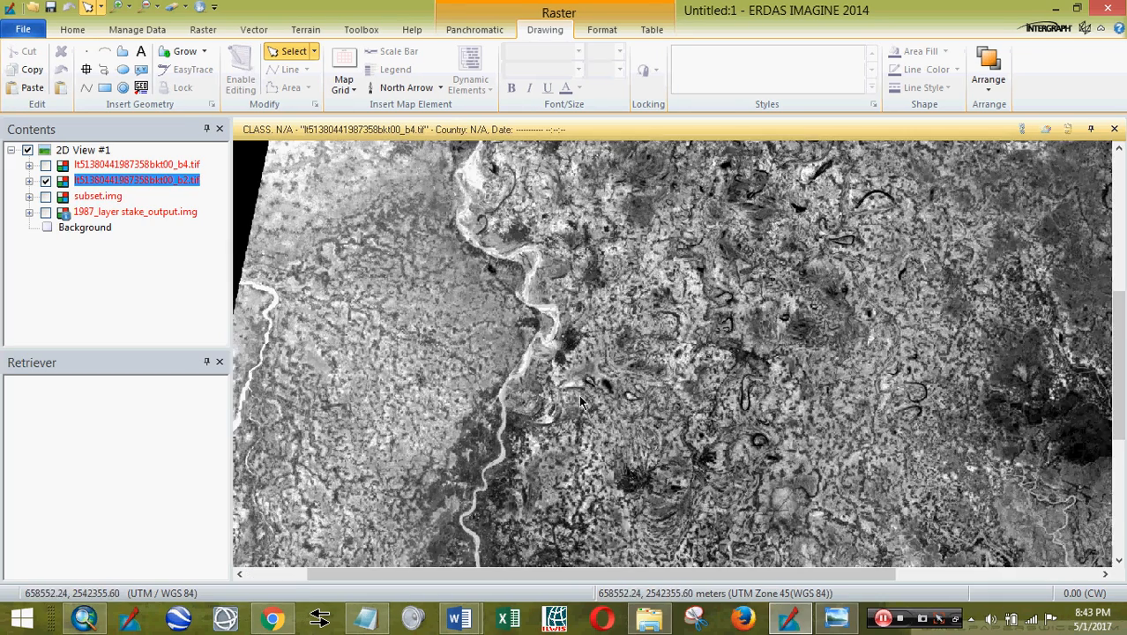
pyautogui.scroll(-2, 627, 432)
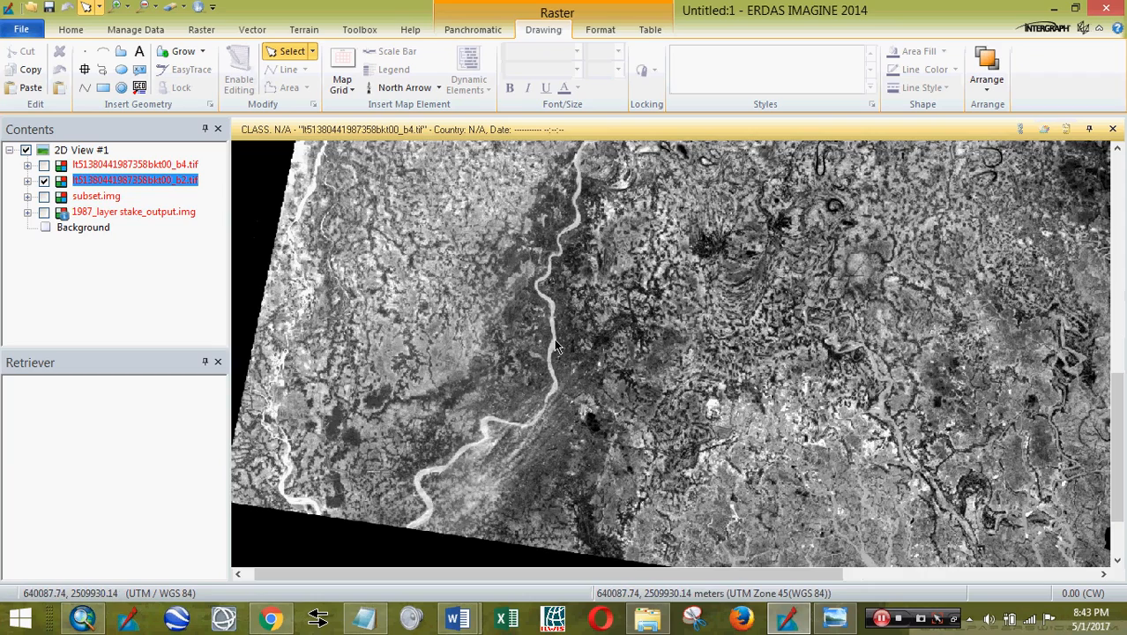
pyautogui.scroll(4, 554, 344)
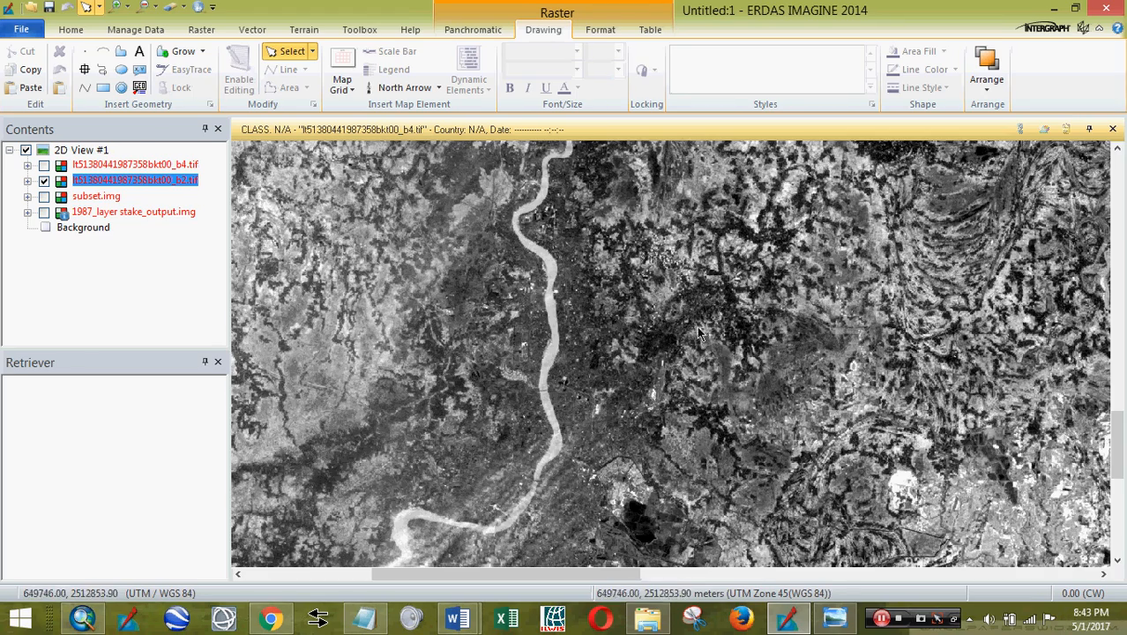
pyautogui.moveTo(695, 326); pyautogui.dragTo(462, 470)
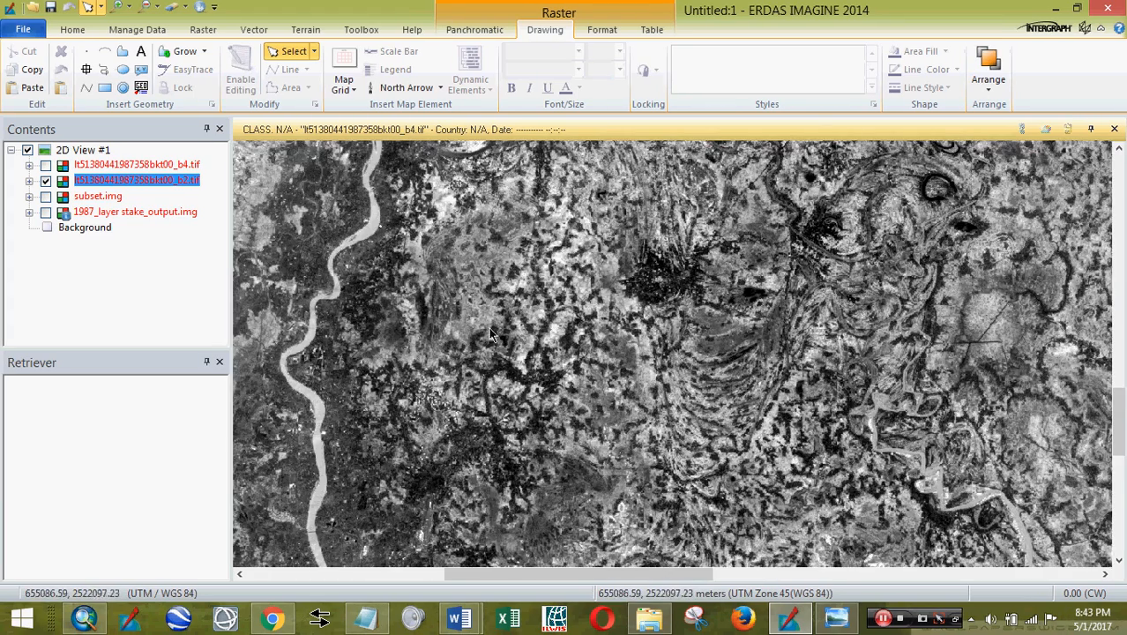
pyautogui.moveTo(491, 334); pyautogui.dragTo(642, 494)
pyautogui.scroll(2, 642, 492)
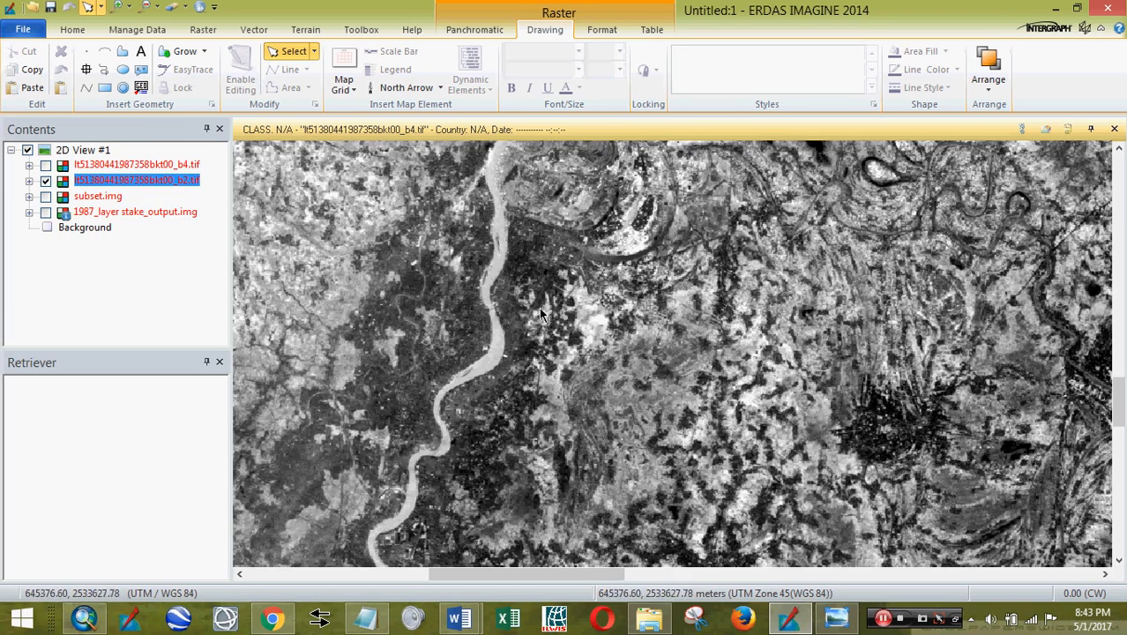
pyautogui.moveTo(561, 308); pyautogui.dragTo(563, 362)
# - Uncheck b2.tif and check b4.tif in Contents so the NIR band shows in grayscale
pyautogui.click(114, 184)
pyautogui.click(44, 181)
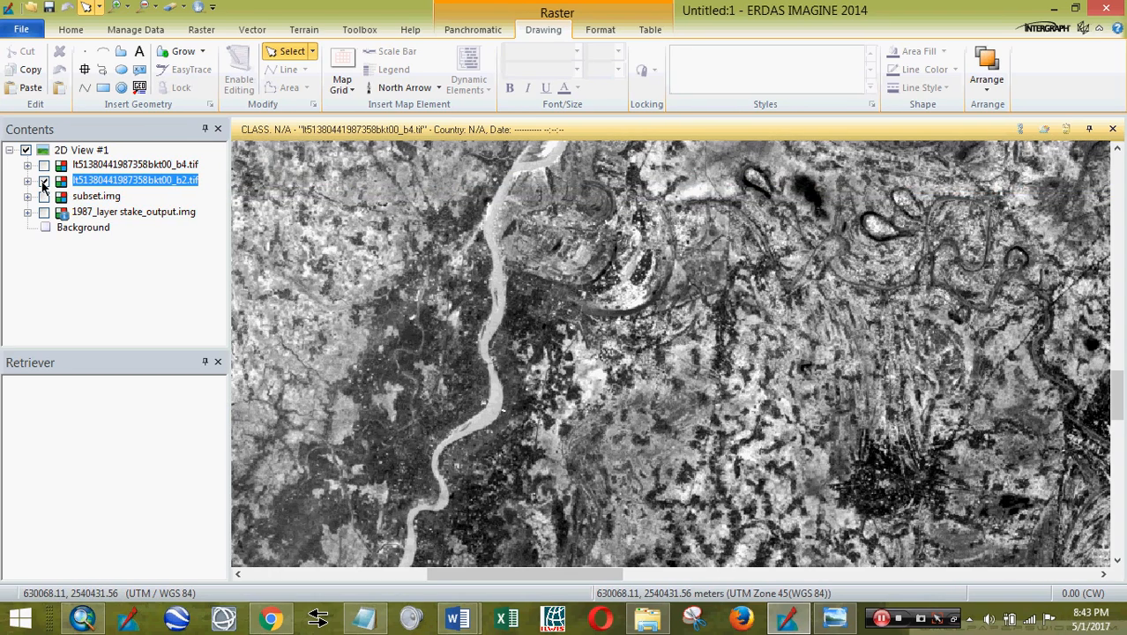
pyautogui.click(108, 167)
pyautogui.click(45, 165)
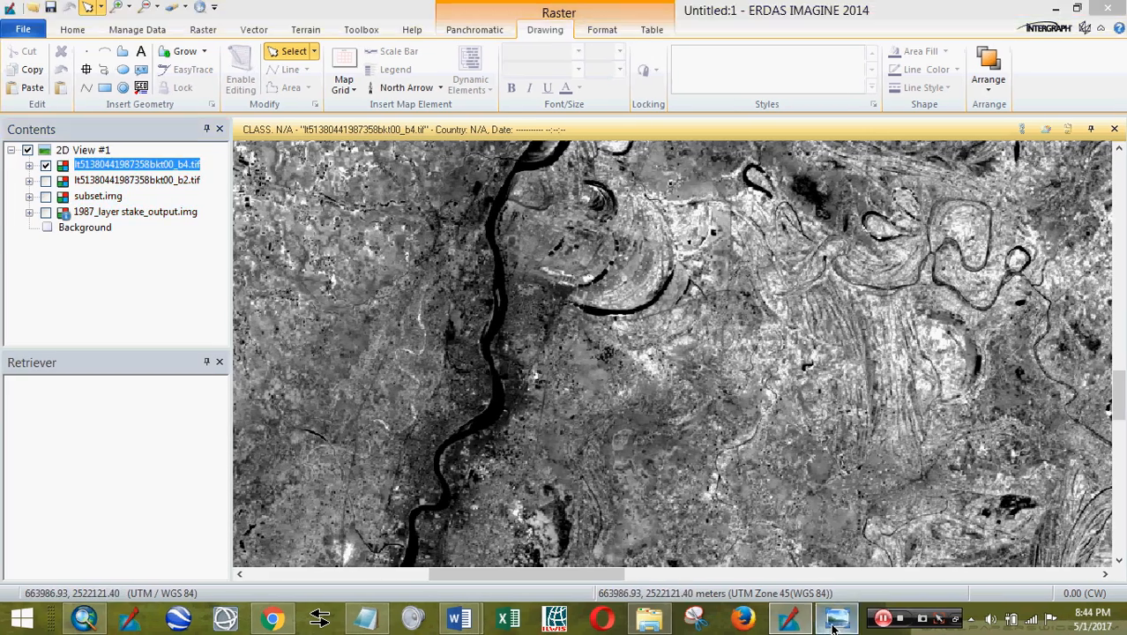
# - Bring Reflectance curve.JPG to the front in Windows Photo Viewer from the taskbar
pyautogui.click(834, 622)
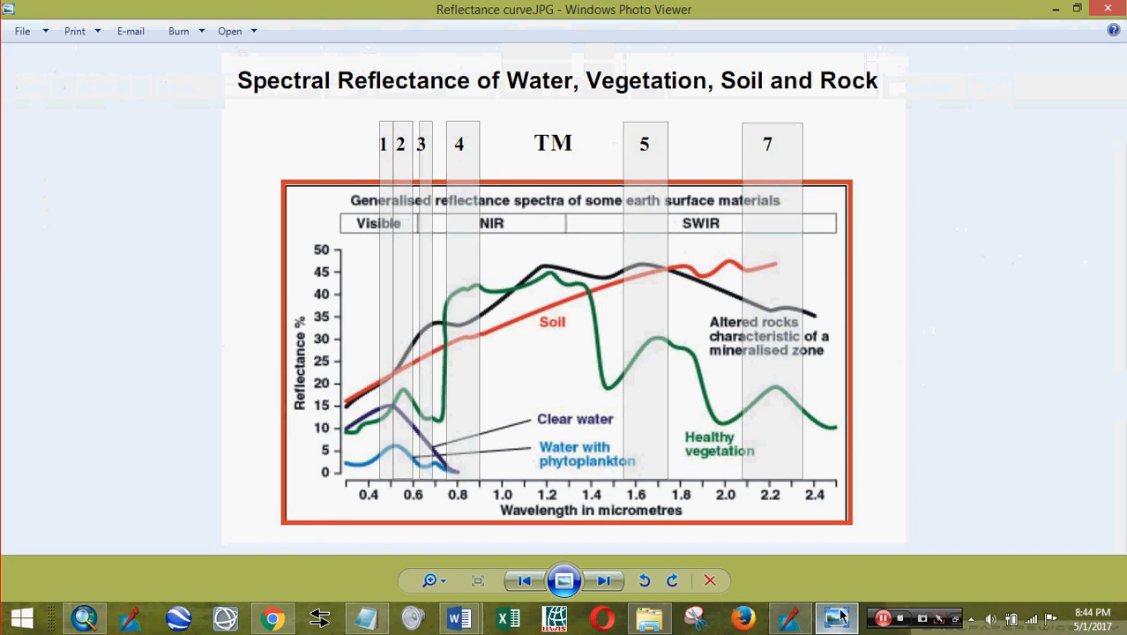
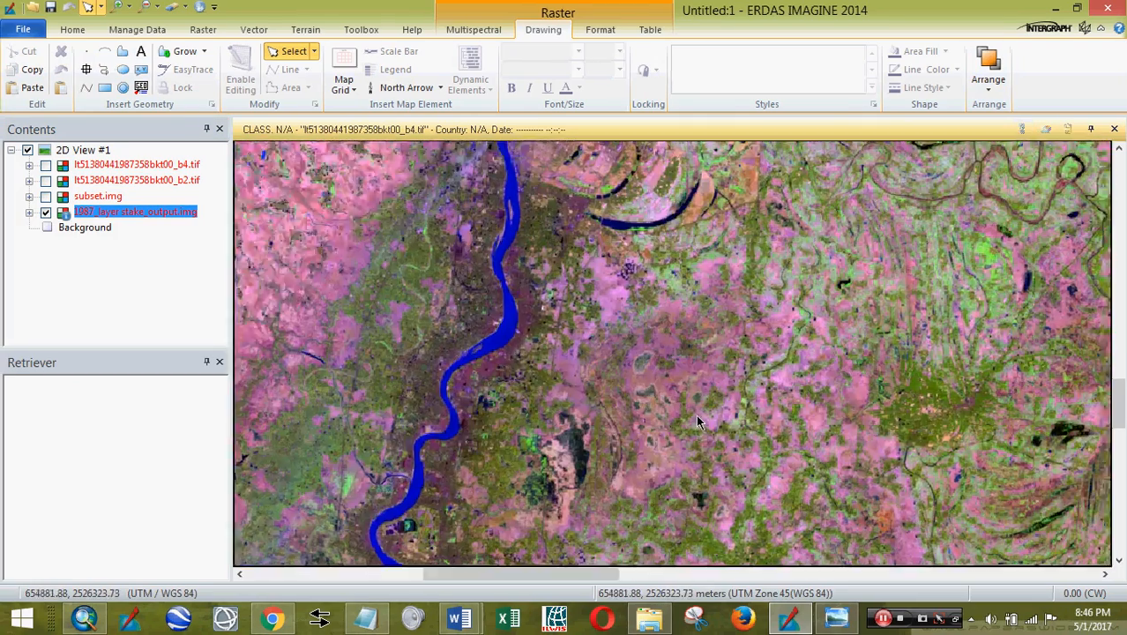
# - In Contents, show subset.img and hide the 1987_layer stake_output.img composite
pyautogui.scroll(4, 730, 414)
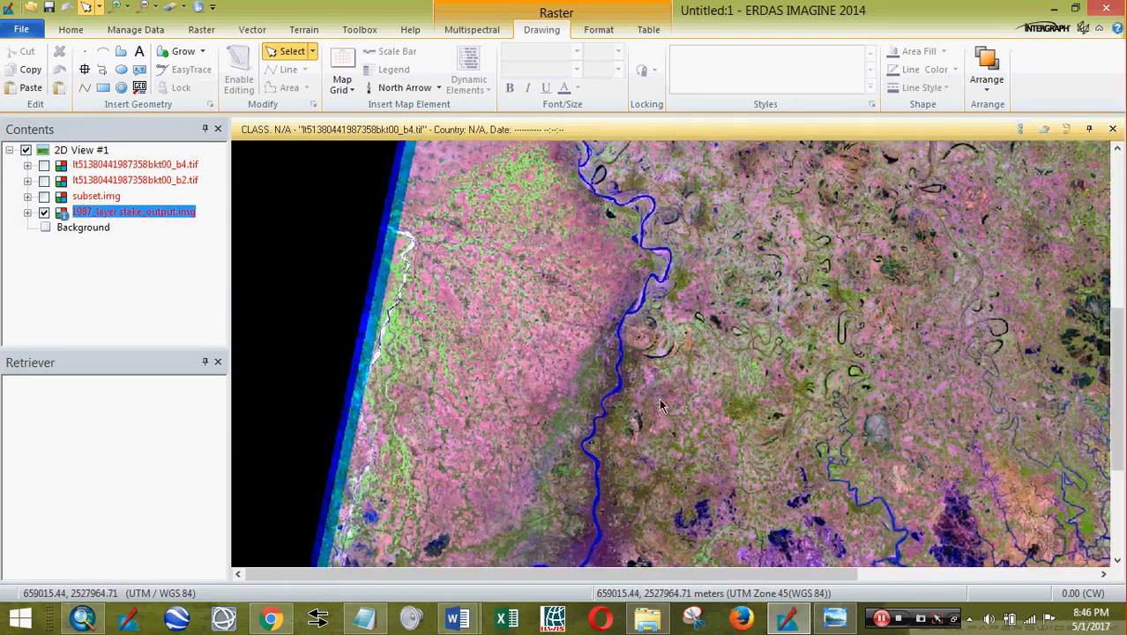
pyautogui.scroll(-4, 617, 294)
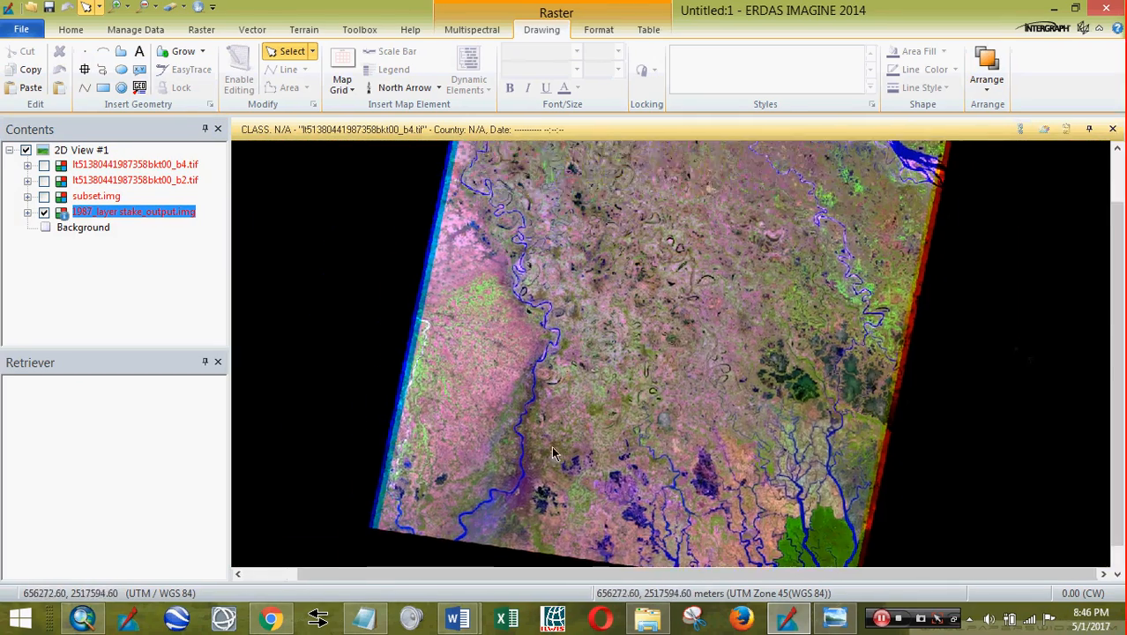
pyautogui.click(50, 200)
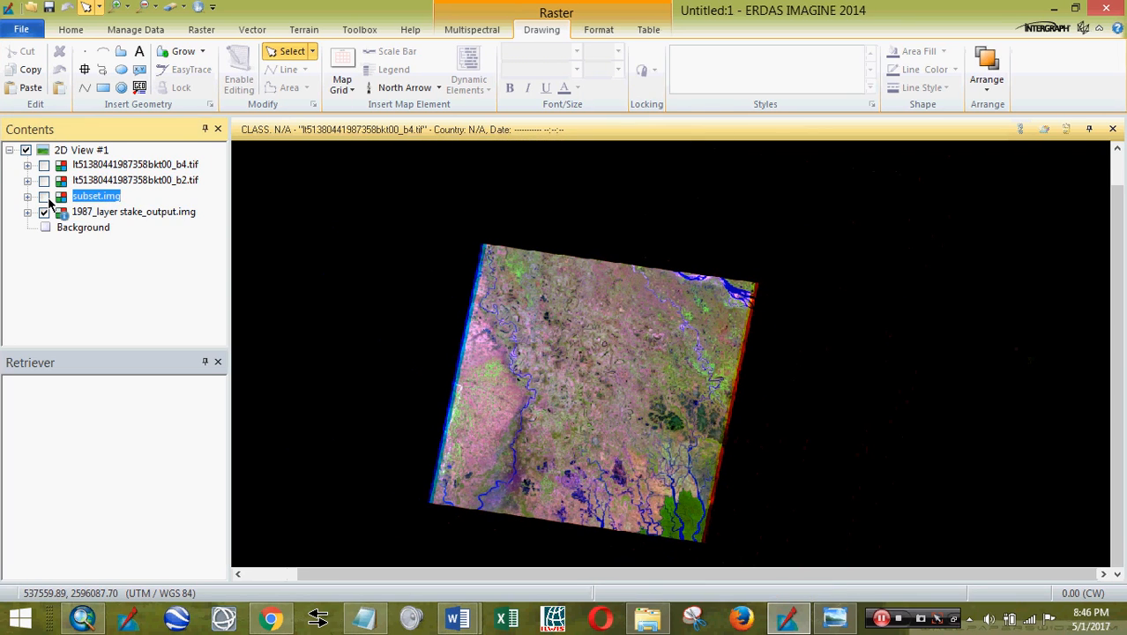
pyautogui.click(44, 196)
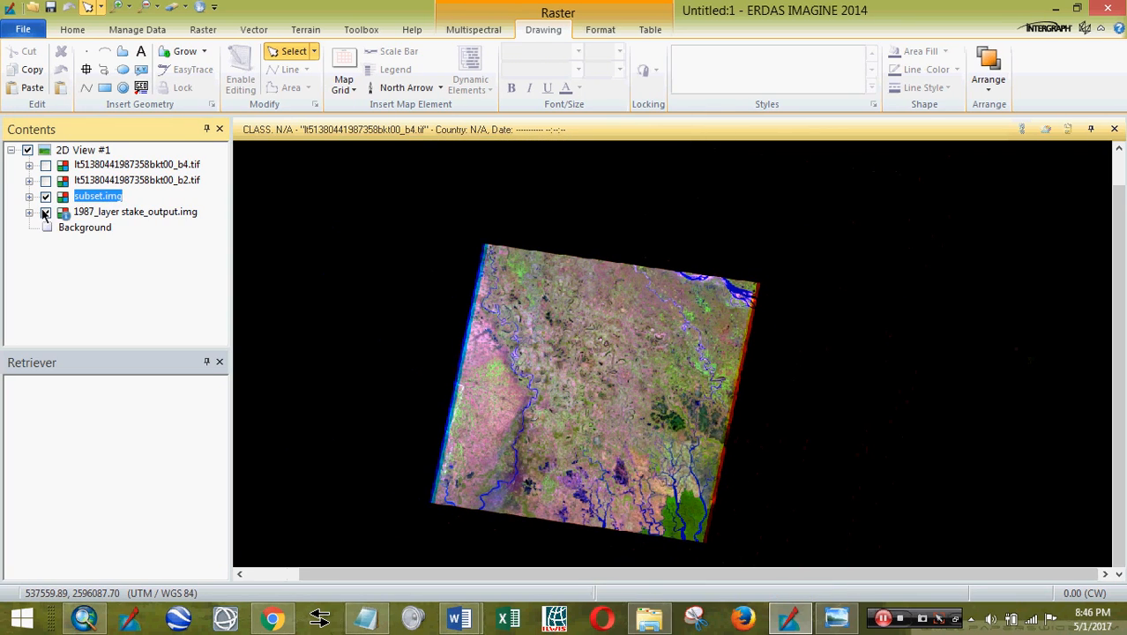
pyautogui.click(44, 212)
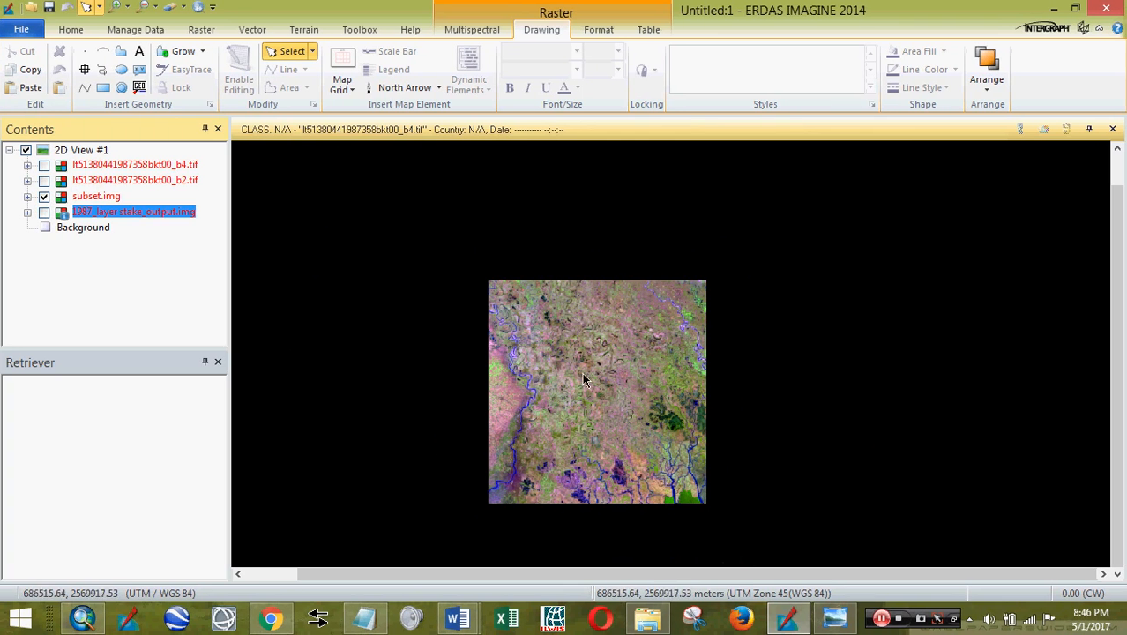
# - Zoom and pan the view so the subset image is centred
pyautogui.moveTo(590, 341); pyautogui.dragTo(586, 297)
pyautogui.scroll(-2, 587, 297)
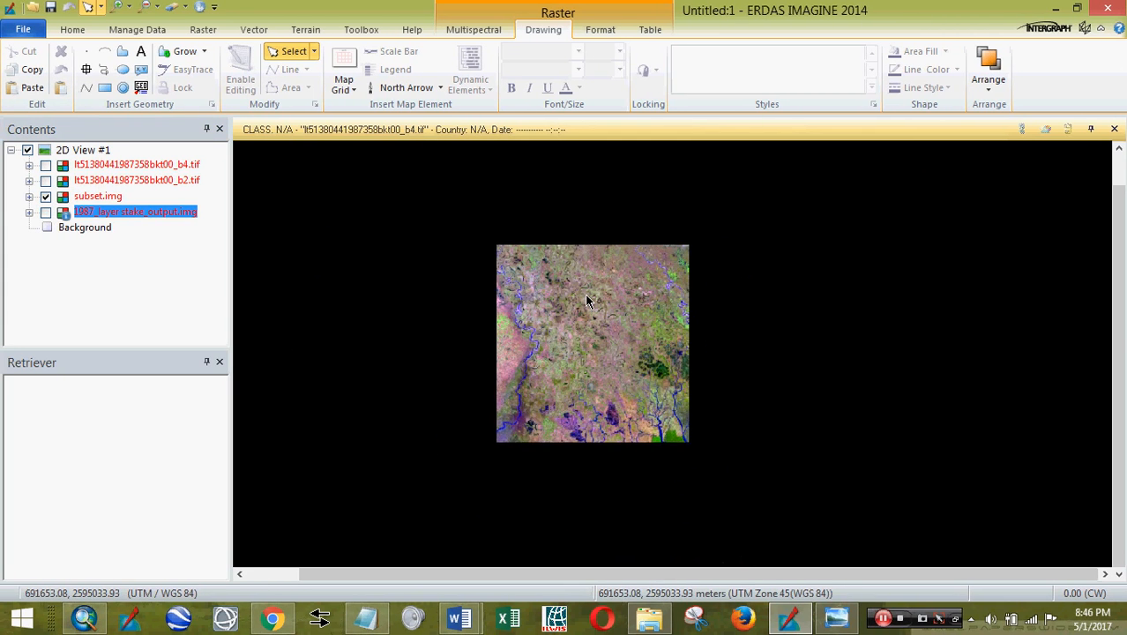
pyautogui.scroll(6, 589, 298)
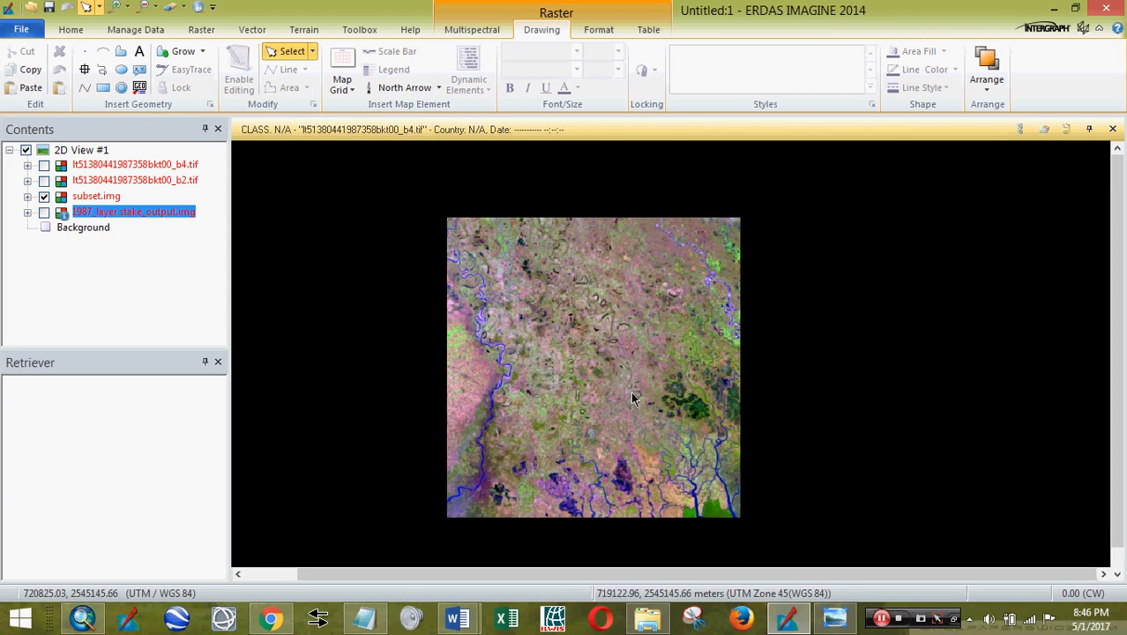
pyautogui.scroll(3, 643, 392)
pyautogui.scroll(-3, 643, 393)
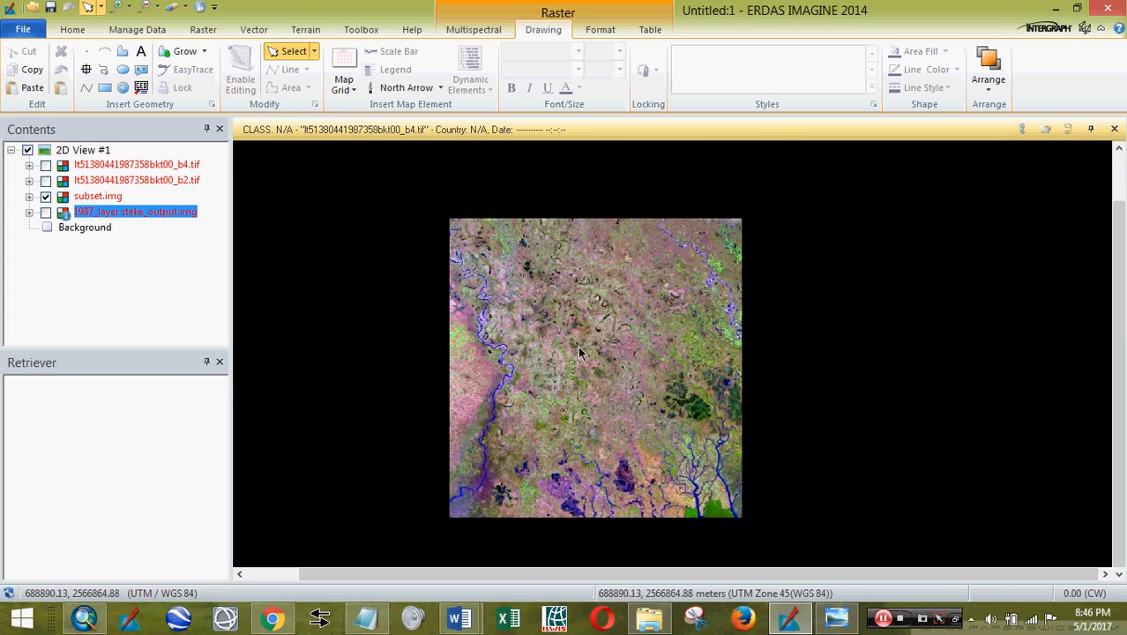
pyautogui.moveTo(582, 353); pyautogui.dragTo(607, 342)
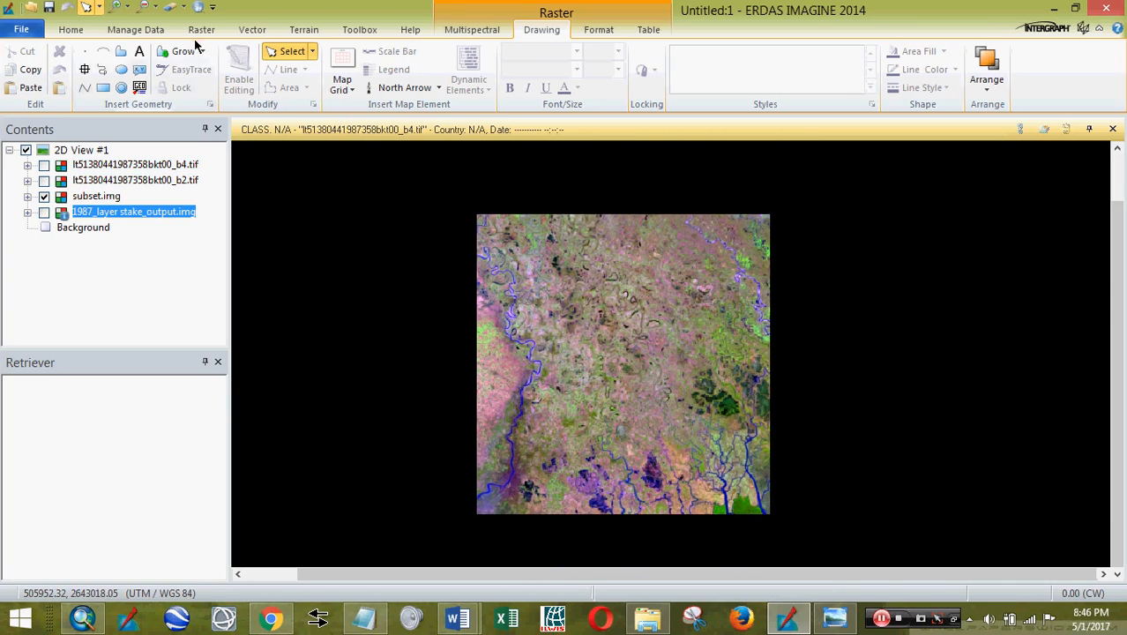
pyautogui.click(203, 30)
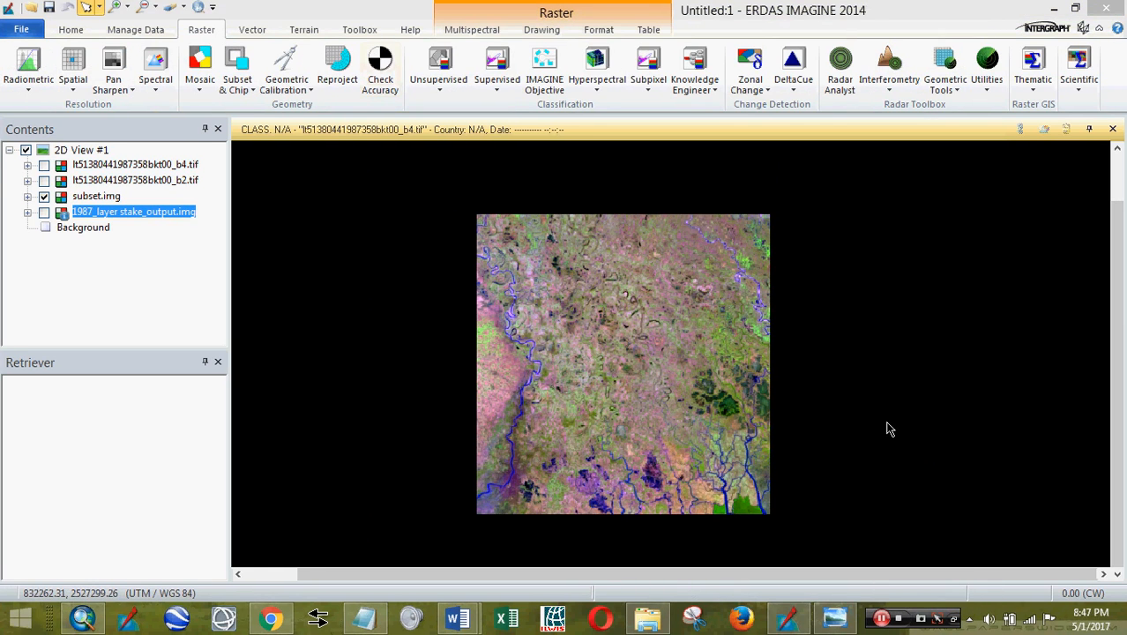
# - Look at the Unsupervised options, then review the index formulas in the Word document
pyautogui.click(441, 91)
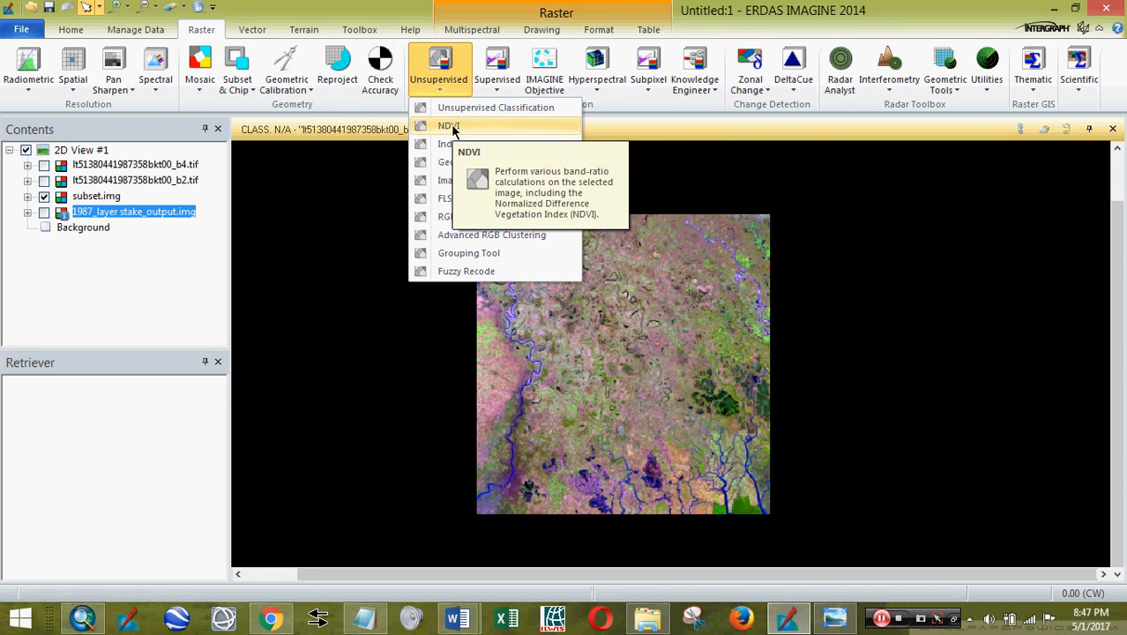
pyautogui.click(406, 8)
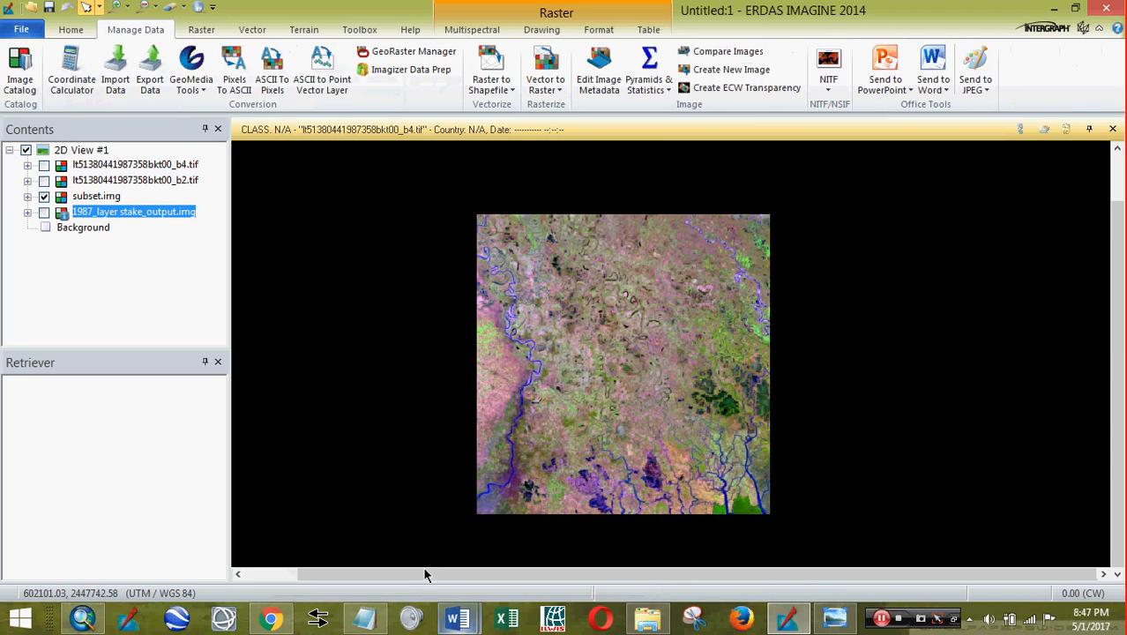
pyautogui.moveTo(470, 631)
pyautogui.click(408, 568)
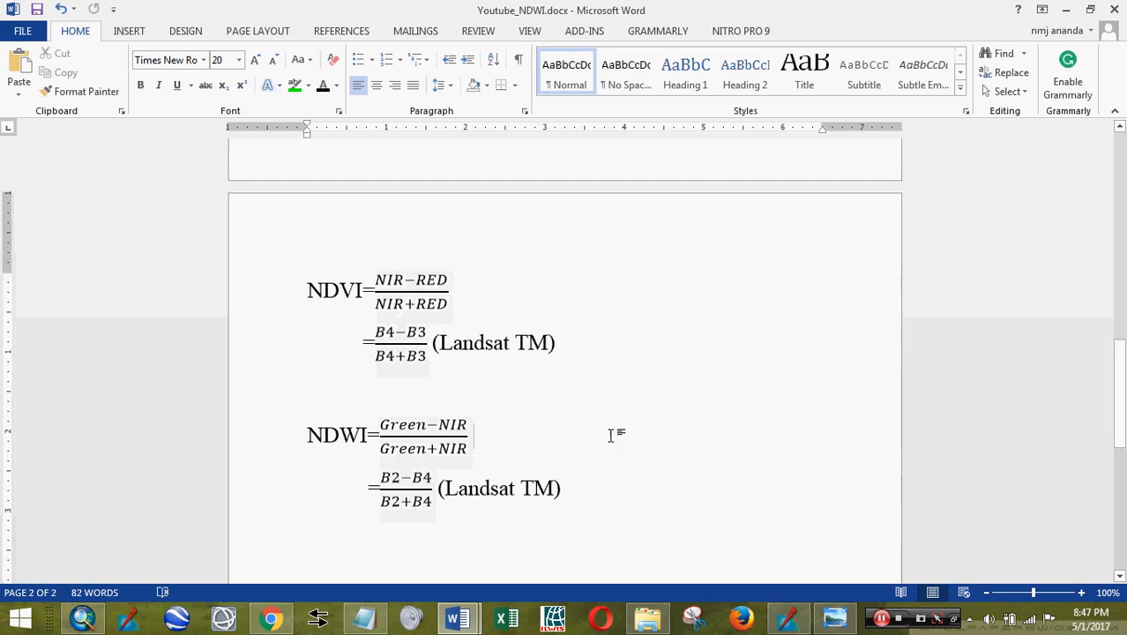
pyautogui.click(1068, 10)
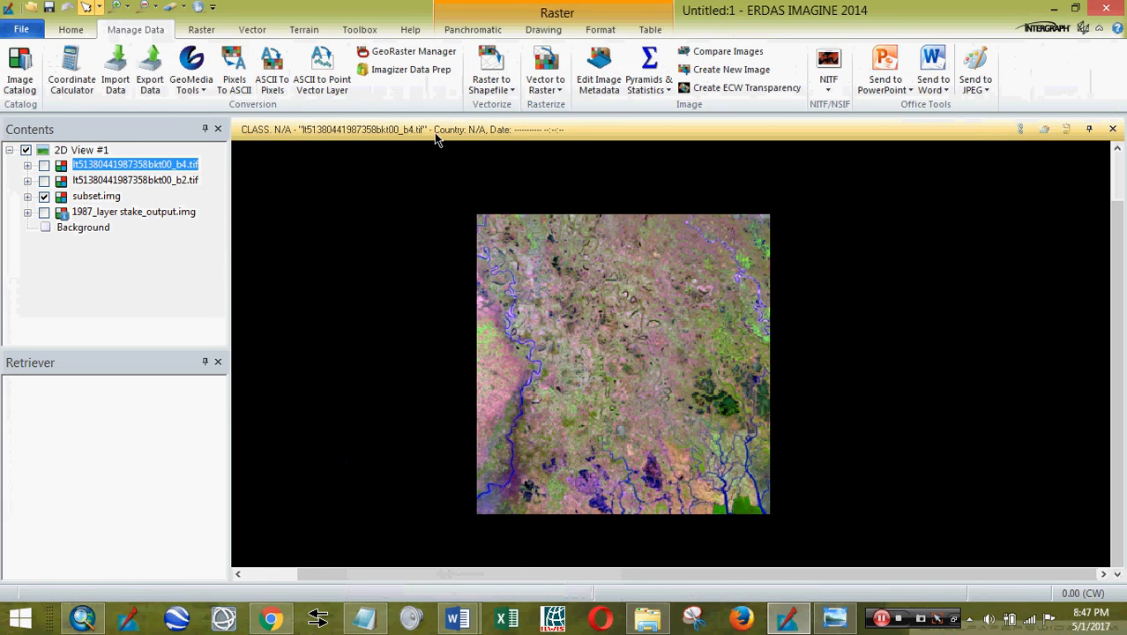
# - Launch Raster > Unsupervised > Indices with the band 4 image as input
pyautogui.click(203, 29)
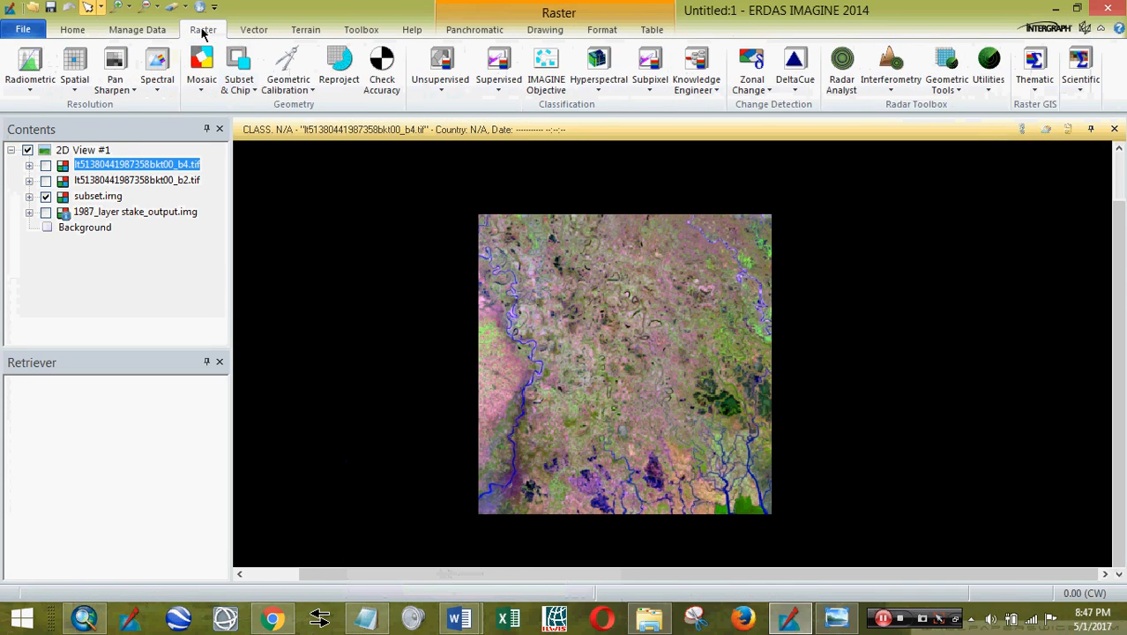
pyautogui.click(440, 90)
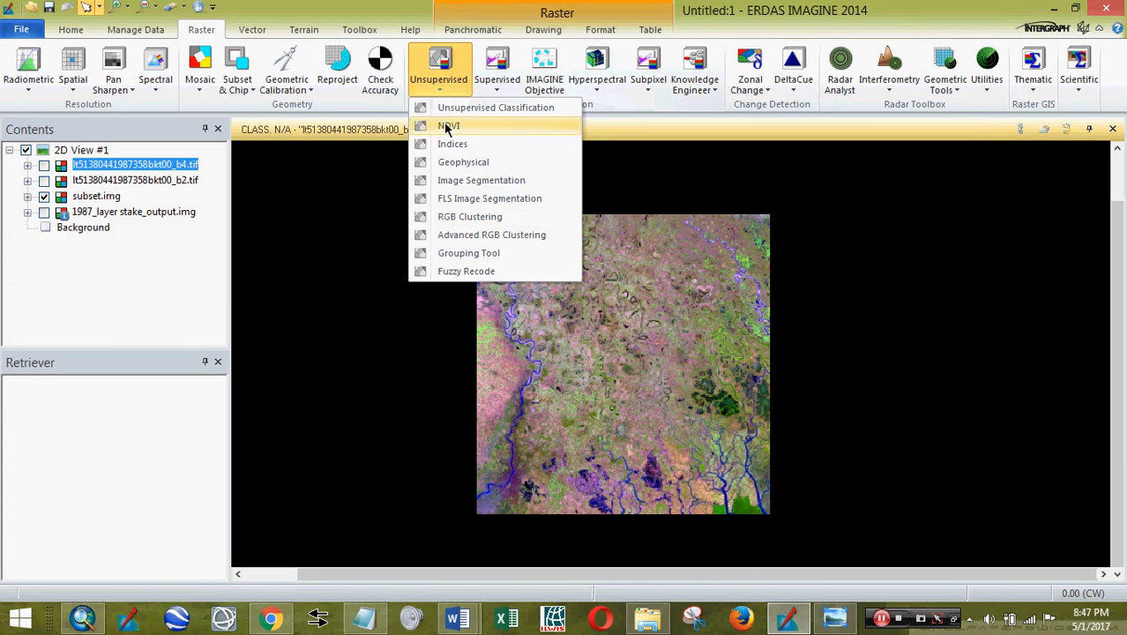
pyautogui.click(448, 112)
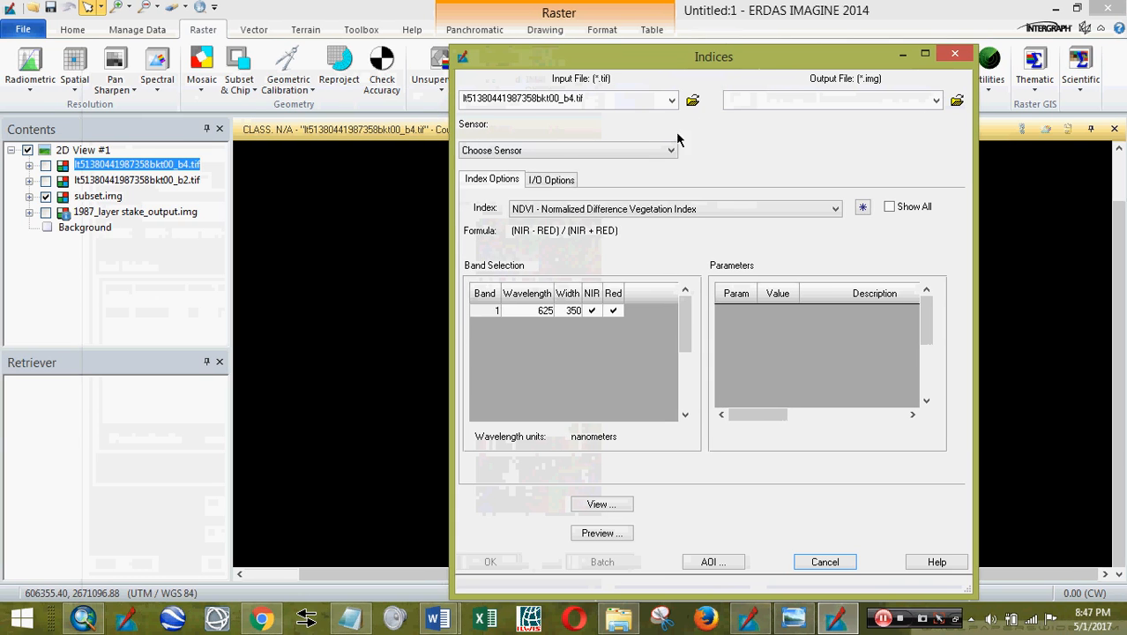
# - Dismiss the sensor list, select subset.img and relaunch Indices with it as input
pyautogui.click(669, 151)
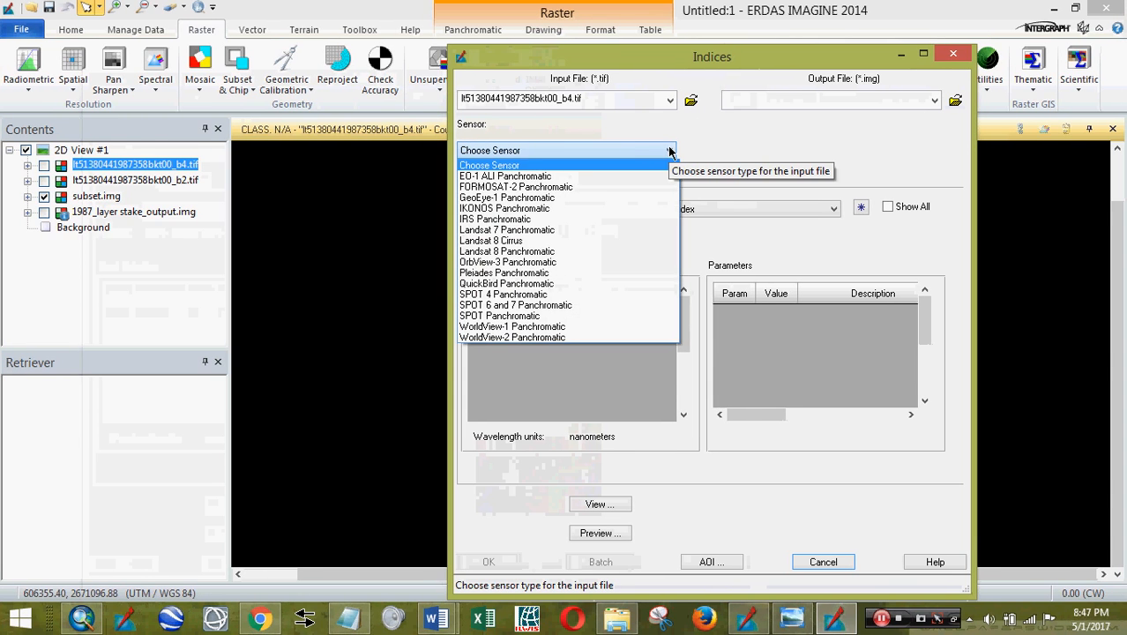
pyautogui.click(955, 58)
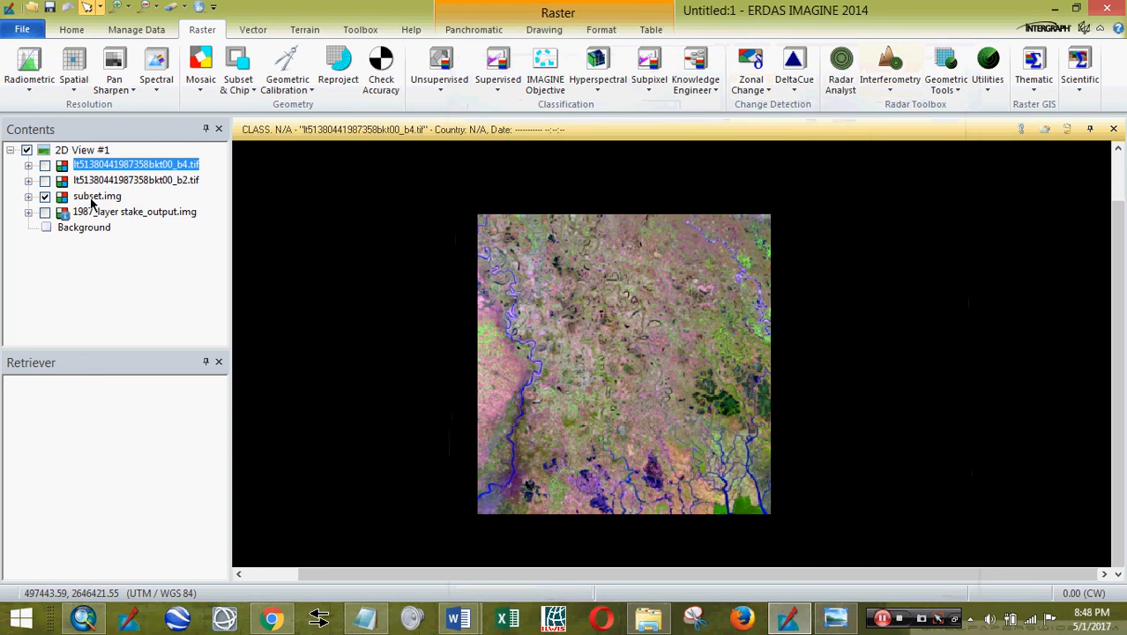
pyautogui.click(93, 196)
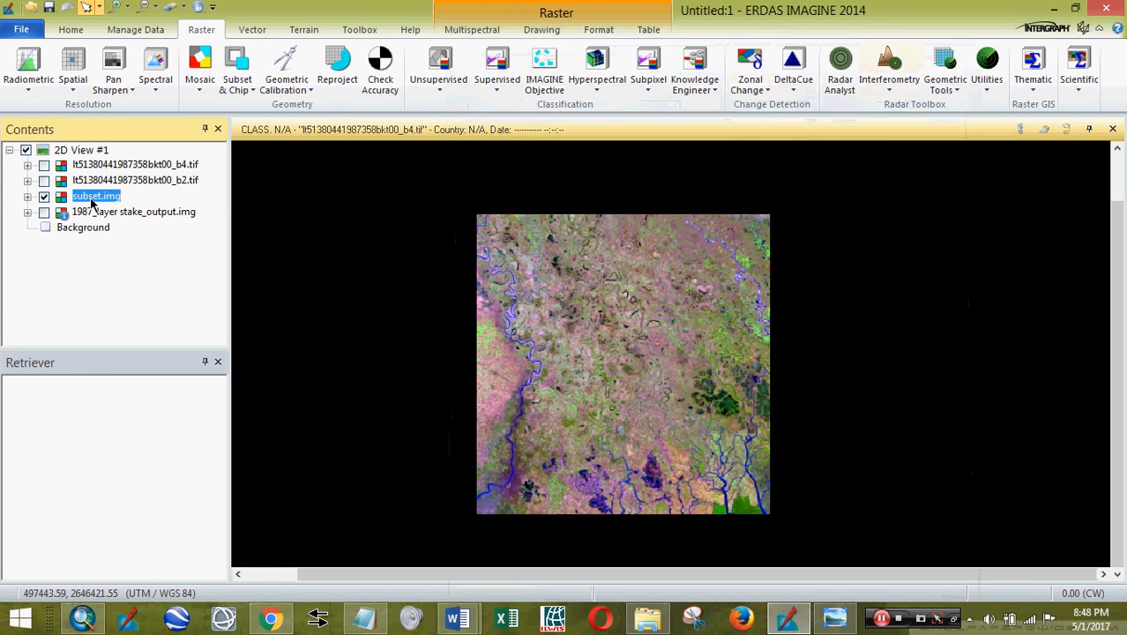
pyautogui.click(457, 88)
pyautogui.click(459, 144)
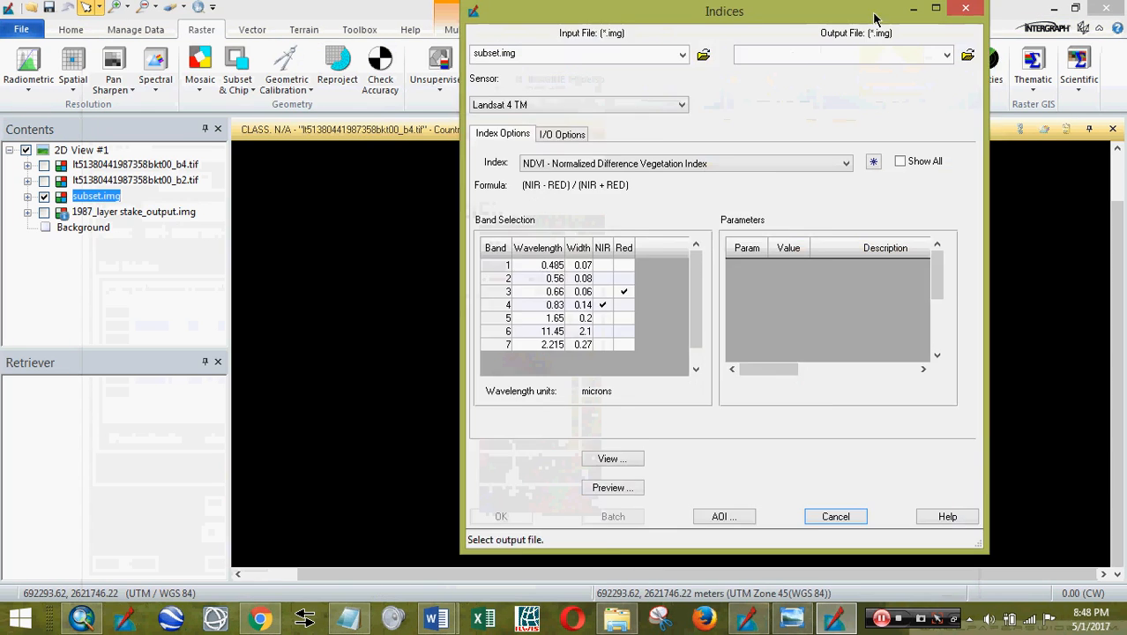
# - Set the sensor to Landsat 5 TM, try NDWI in the index list, then reselect NDVI
pyautogui.click(741, 106)
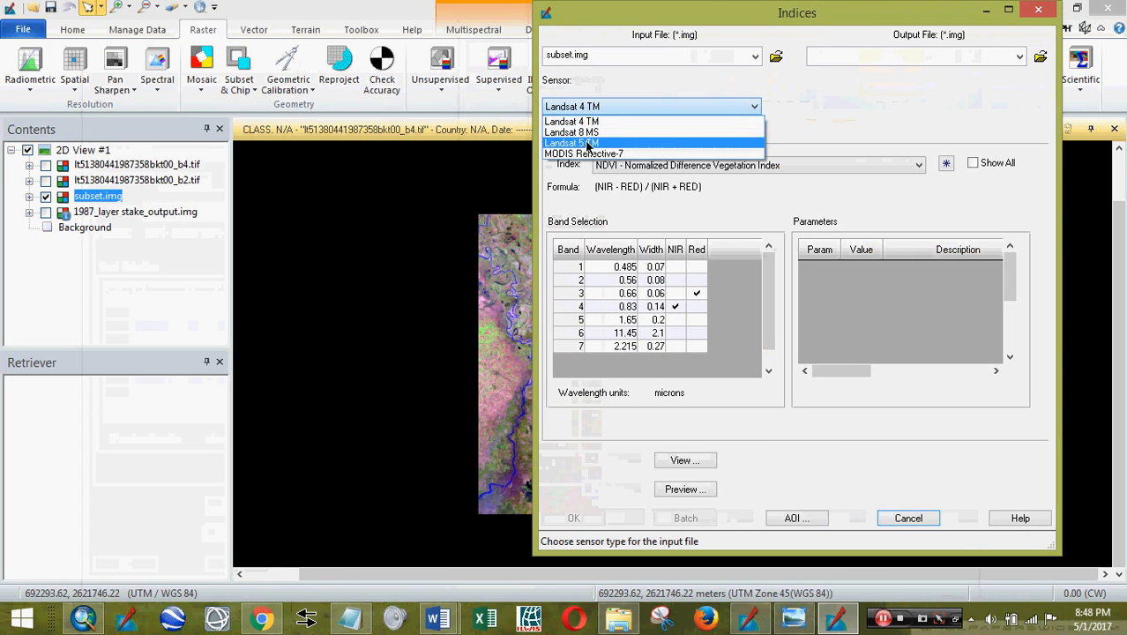
pyautogui.click(585, 143)
pyautogui.doubleClick(746, 14)
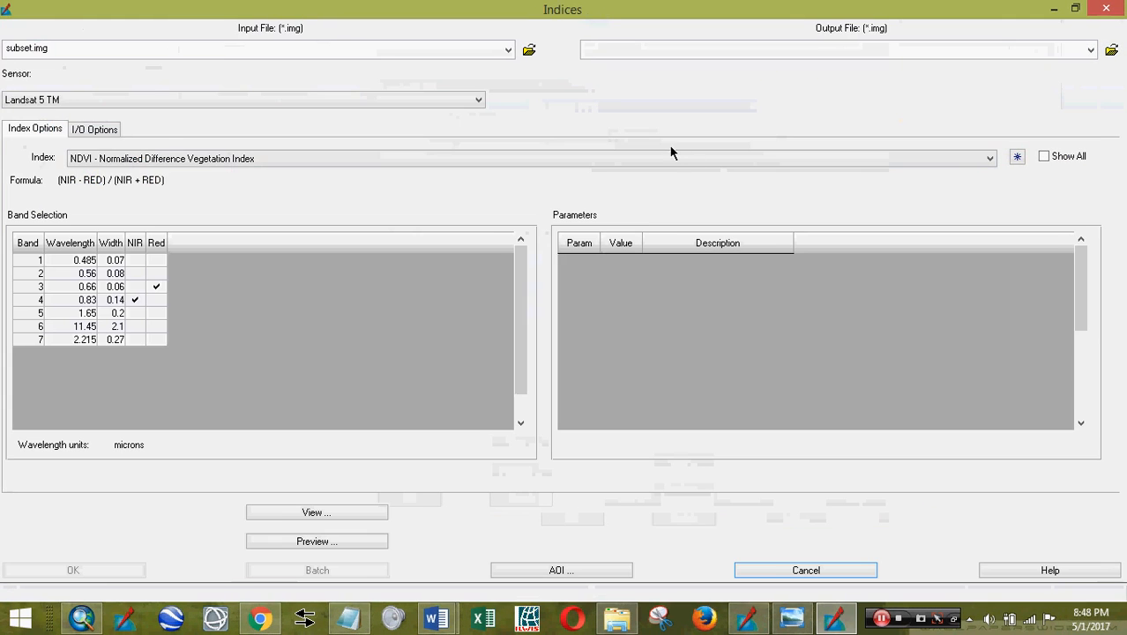
pyautogui.click(1075, 8)
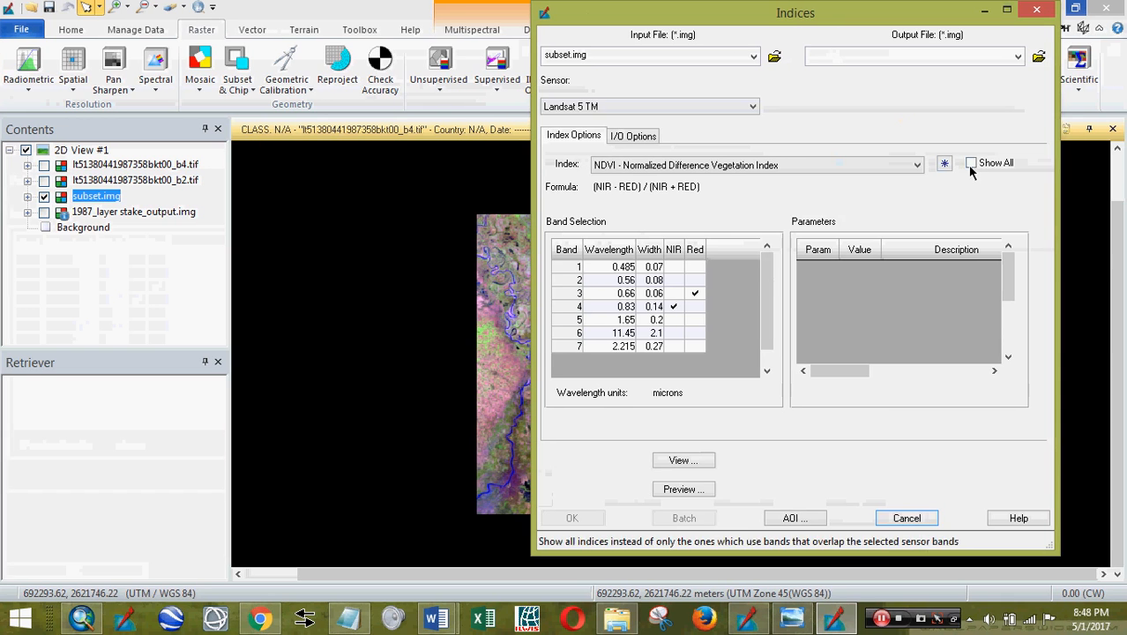
pyautogui.click(919, 165)
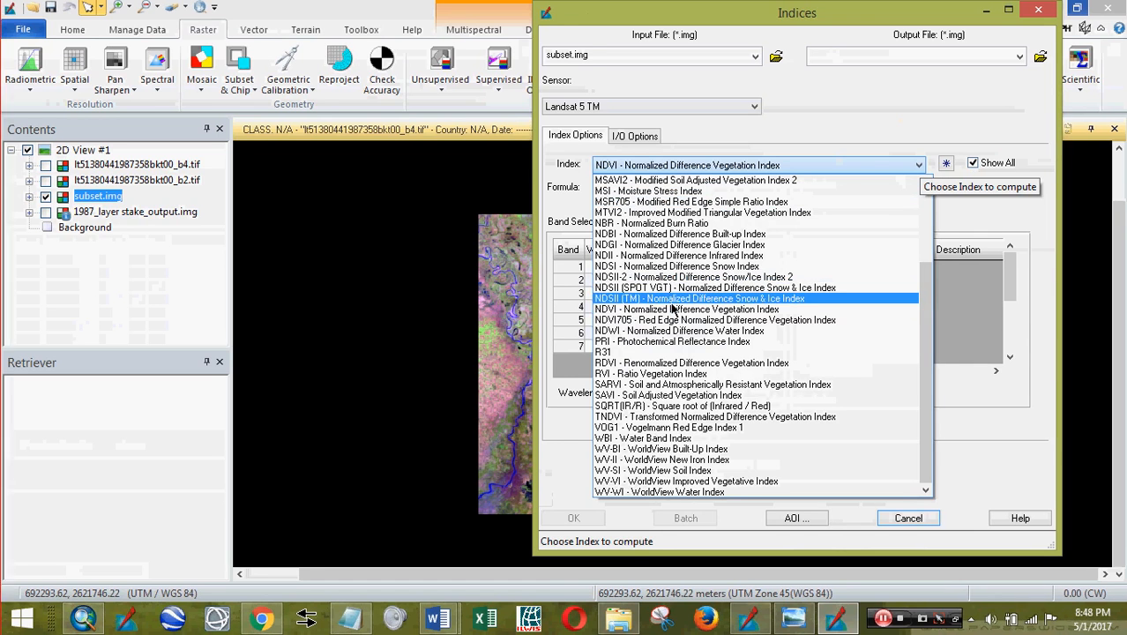
pyautogui.click(670, 331)
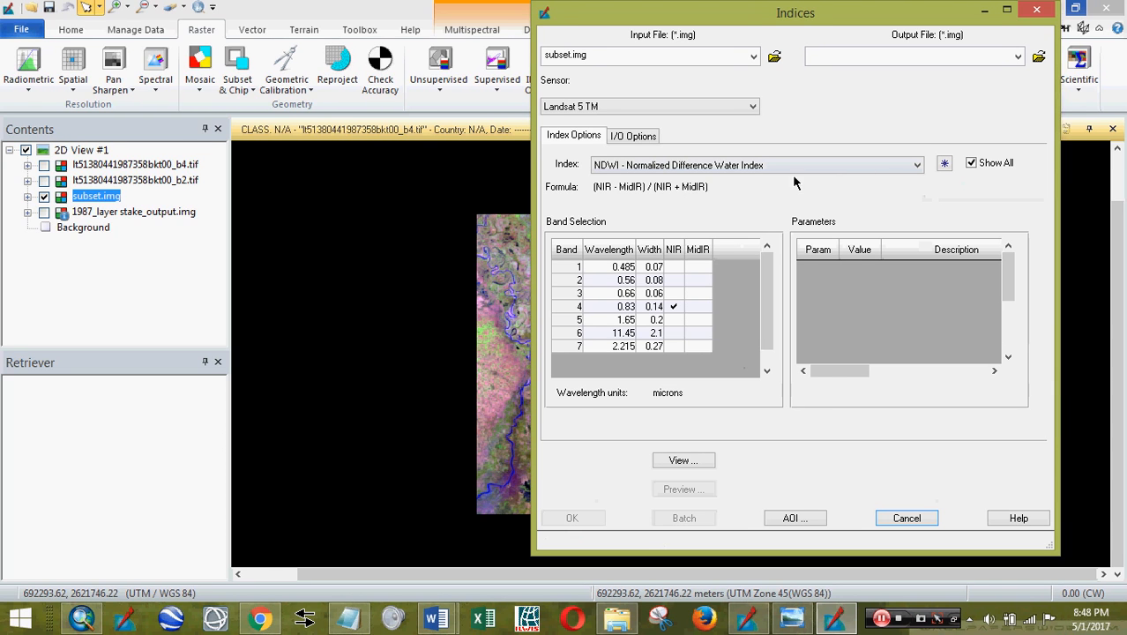
pyautogui.click(909, 168)
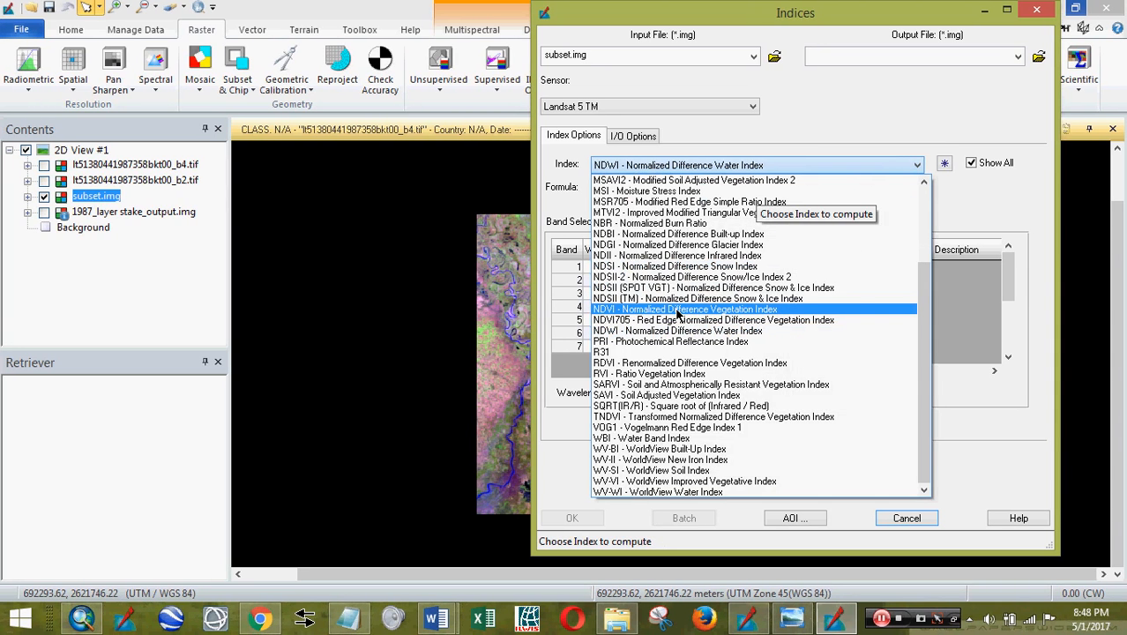
pyautogui.click(678, 310)
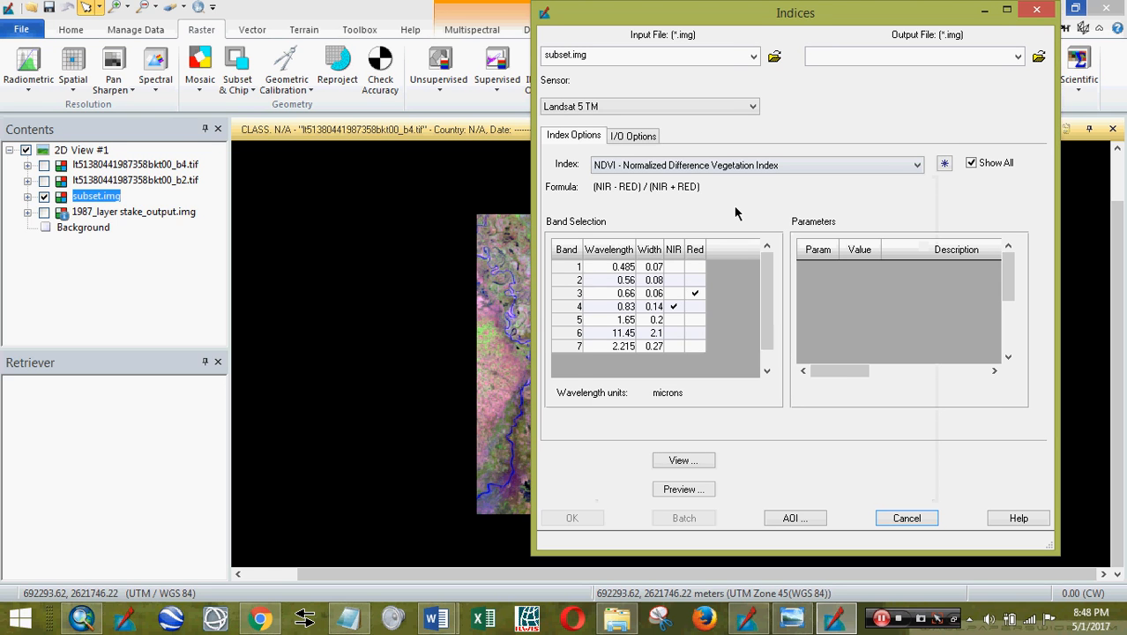
# - Resize Youtube_NDWI.docx into a narrow top-left window beside the Indices dialog
pyautogui.click(326, 528)
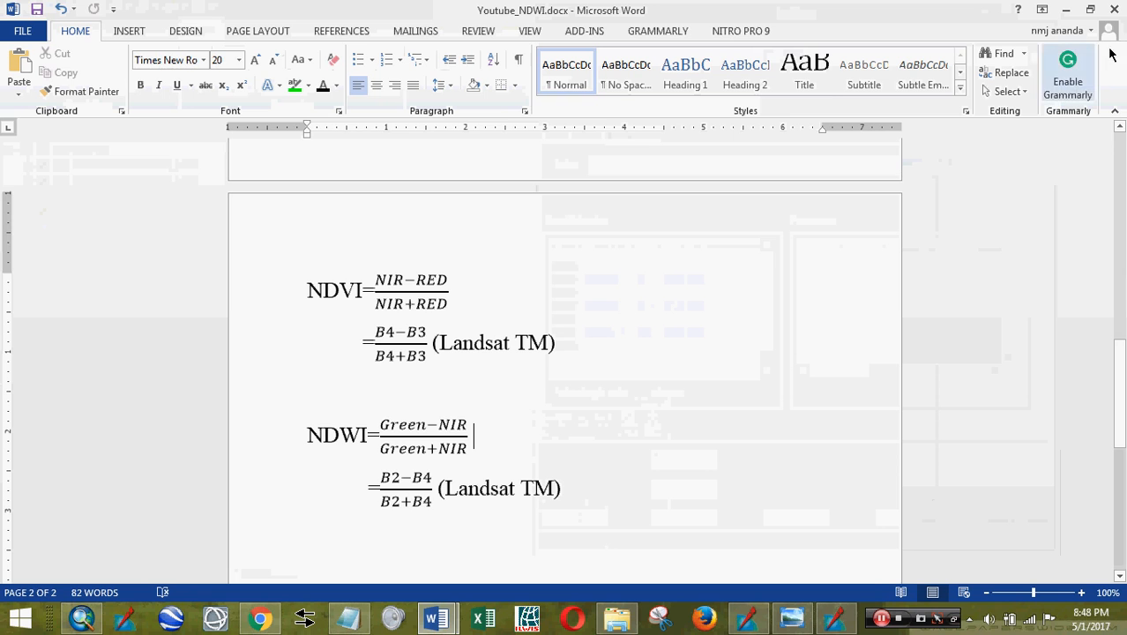
pyautogui.click(1090, 9)
pyautogui.moveTo(799, 113); pyautogui.dragTo(441, 9)
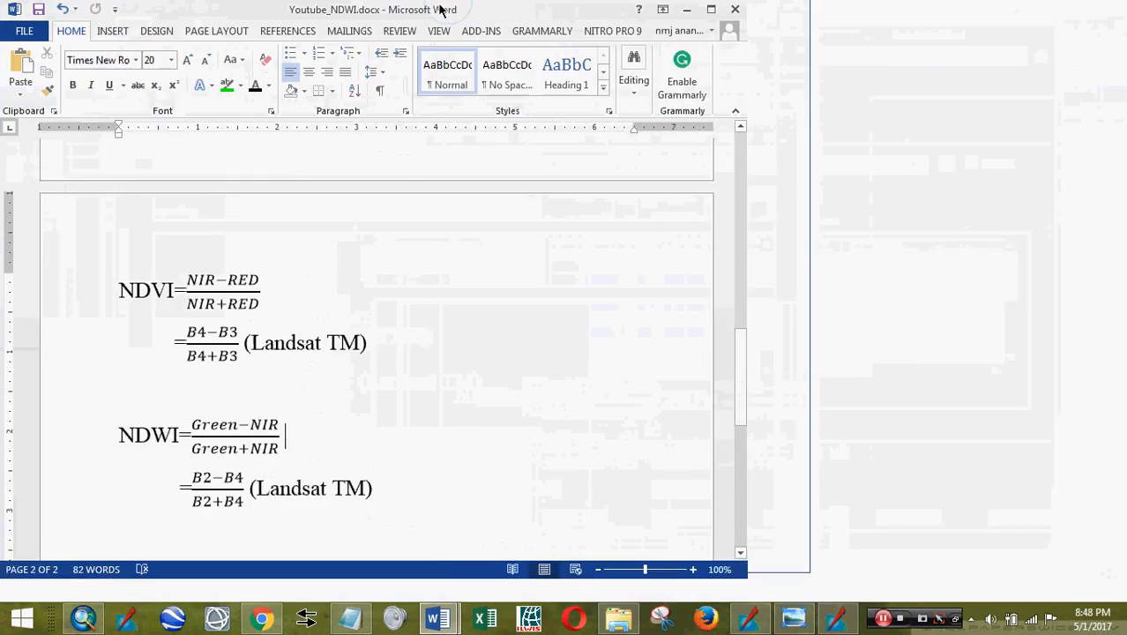
pyautogui.click(1090, 9)
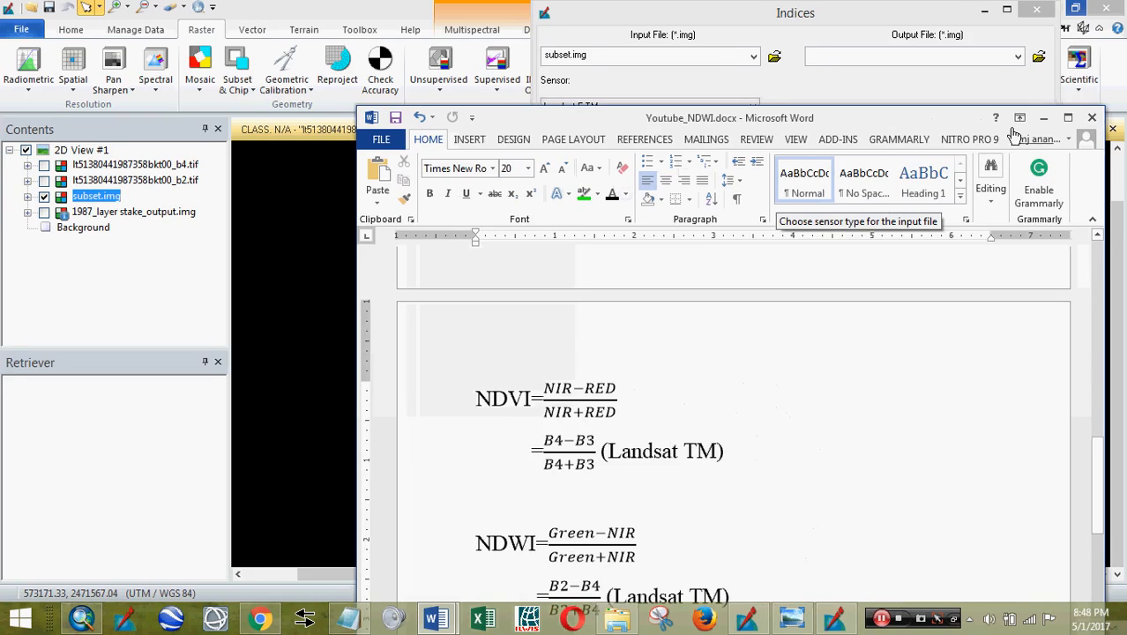
pyautogui.moveTo(953, 118); pyautogui.dragTo(595, 11)
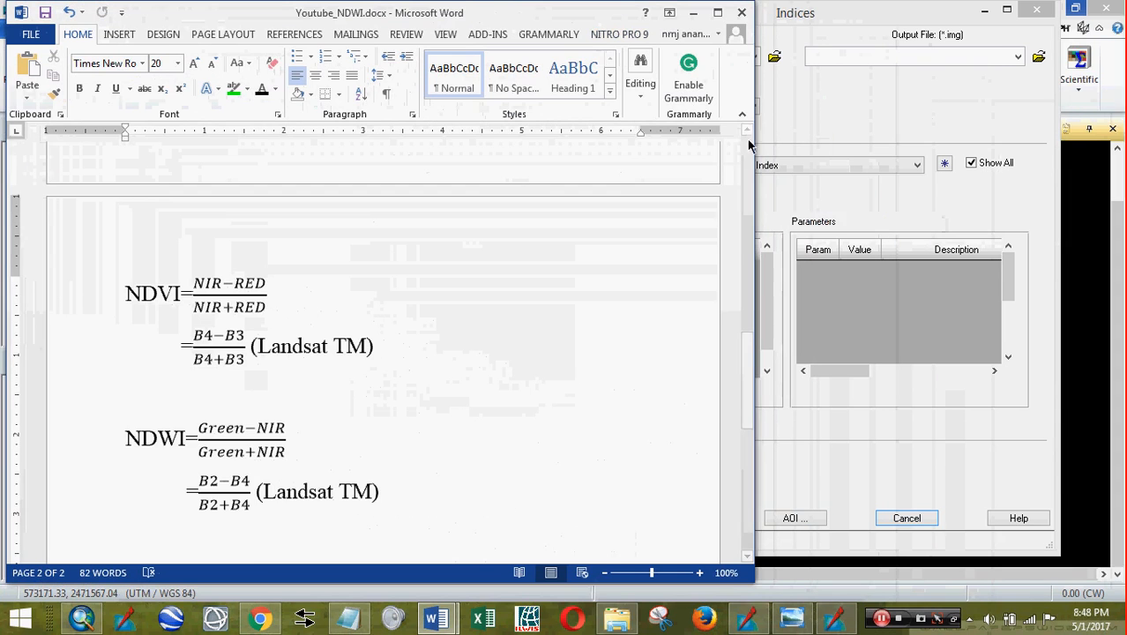
pyautogui.moveTo(754, 144); pyautogui.dragTo(522, 144)
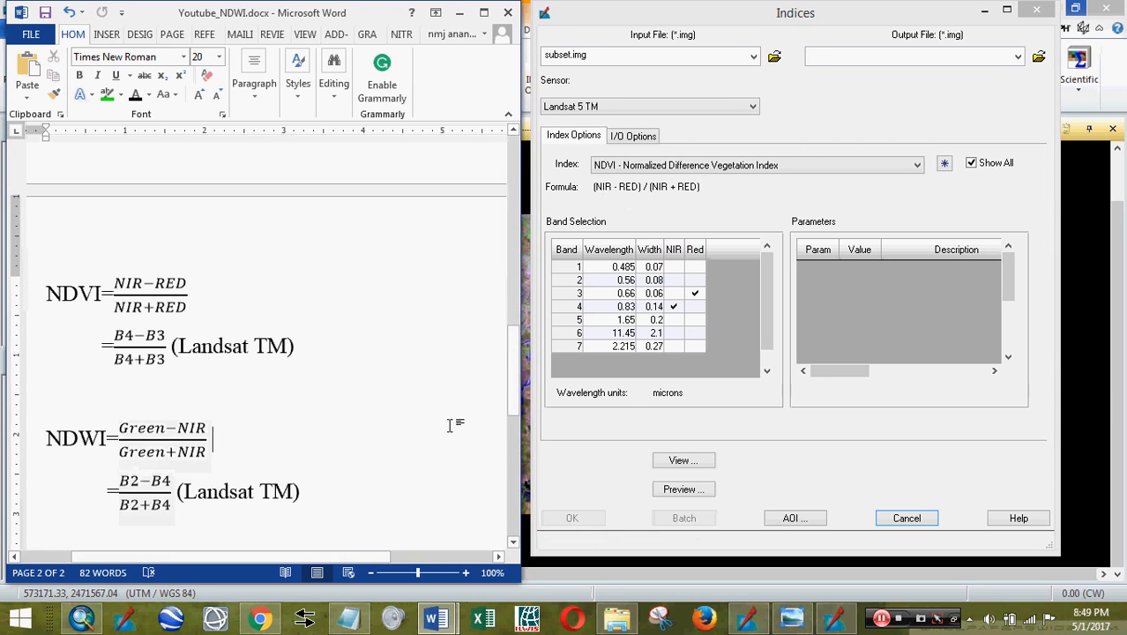
# - Assign band 2 as NIR and set the output file to ndwi1.img in NDWI\output
pyautogui.click(675, 280)
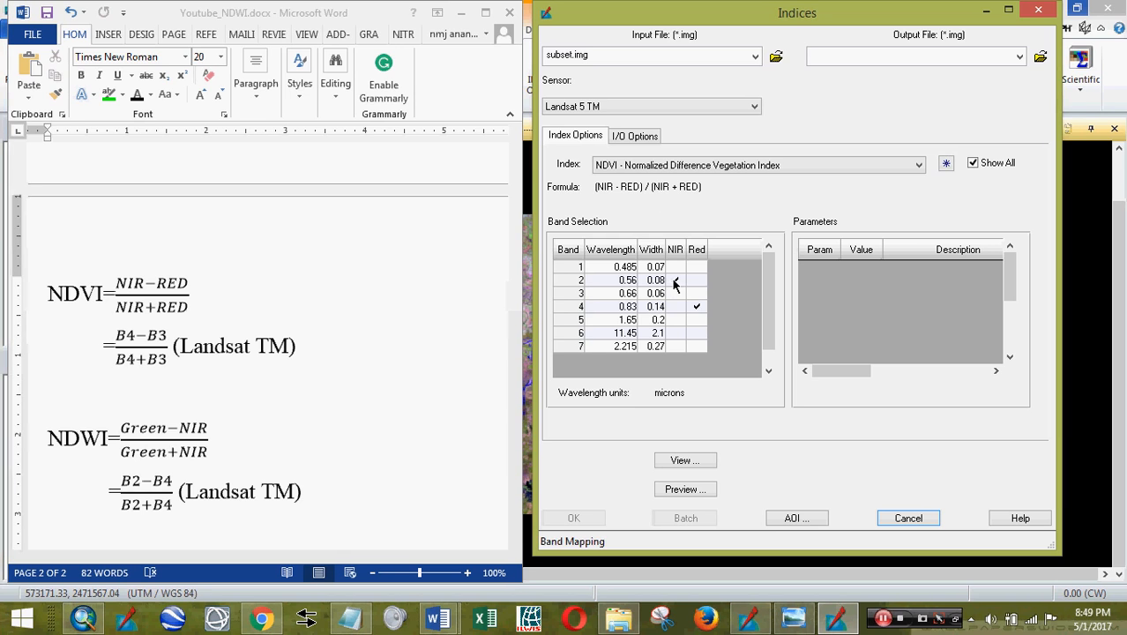
pyautogui.click(672, 280)
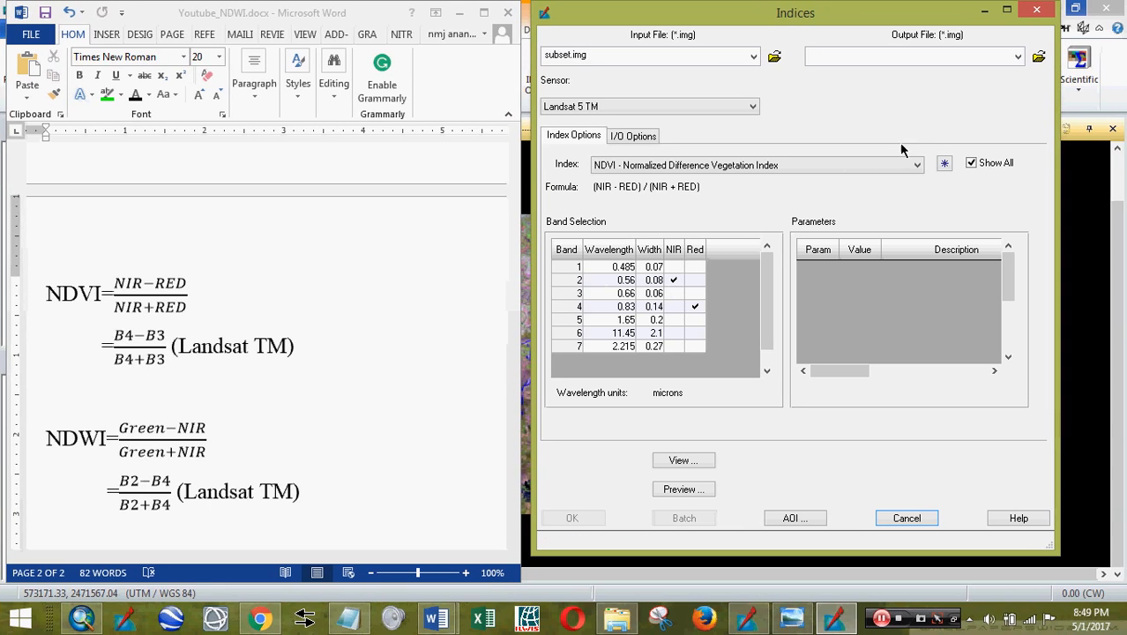
pyautogui.click(1041, 58)
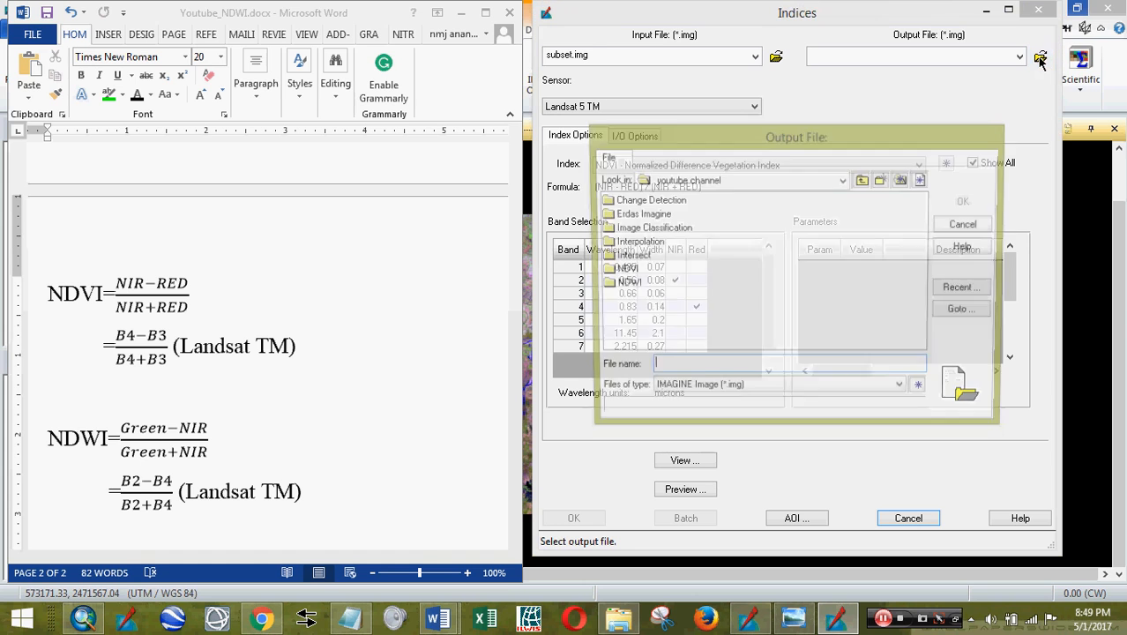
pyautogui.doubleClick(653, 331)
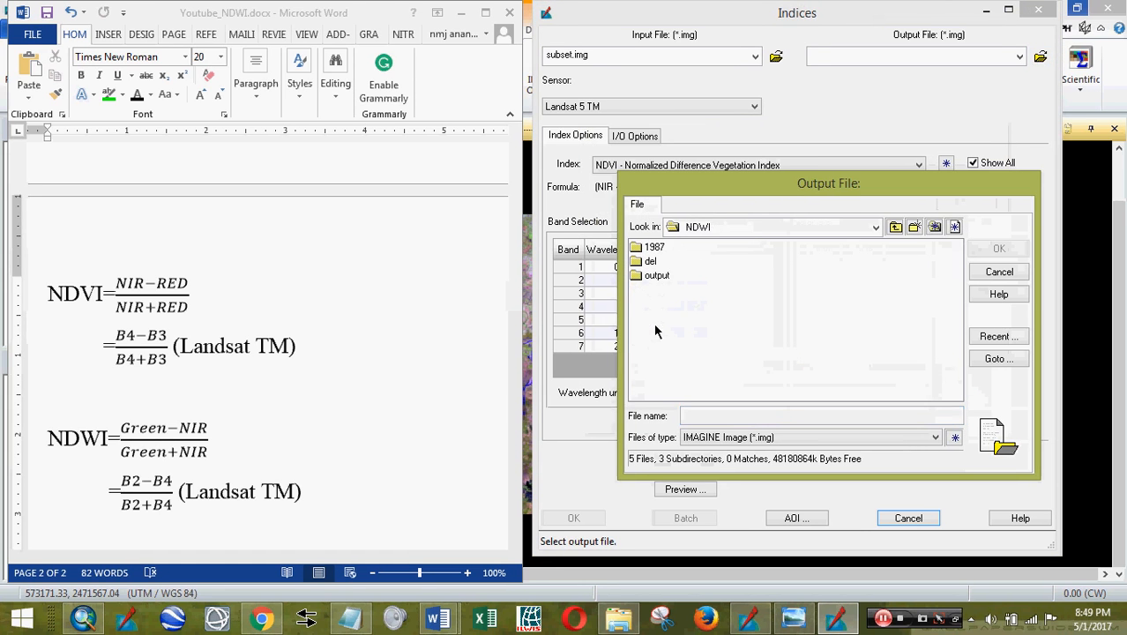
pyautogui.doubleClick(657, 275)
pyautogui.click(705, 415)
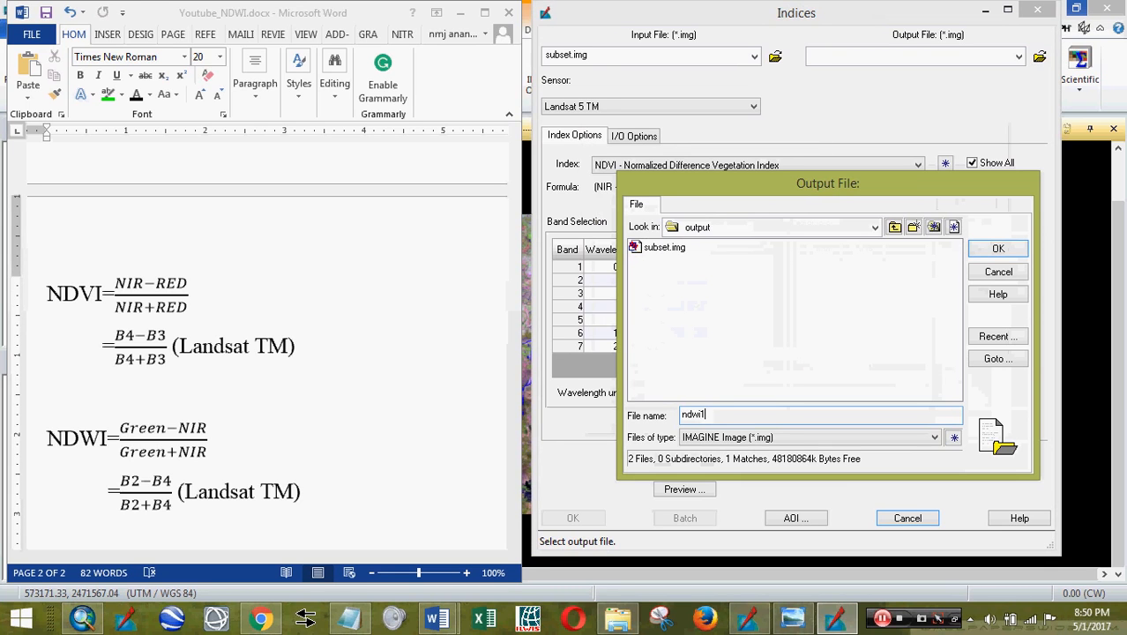
pyautogui.write('ndwi1')
pyautogui.click(998, 249)
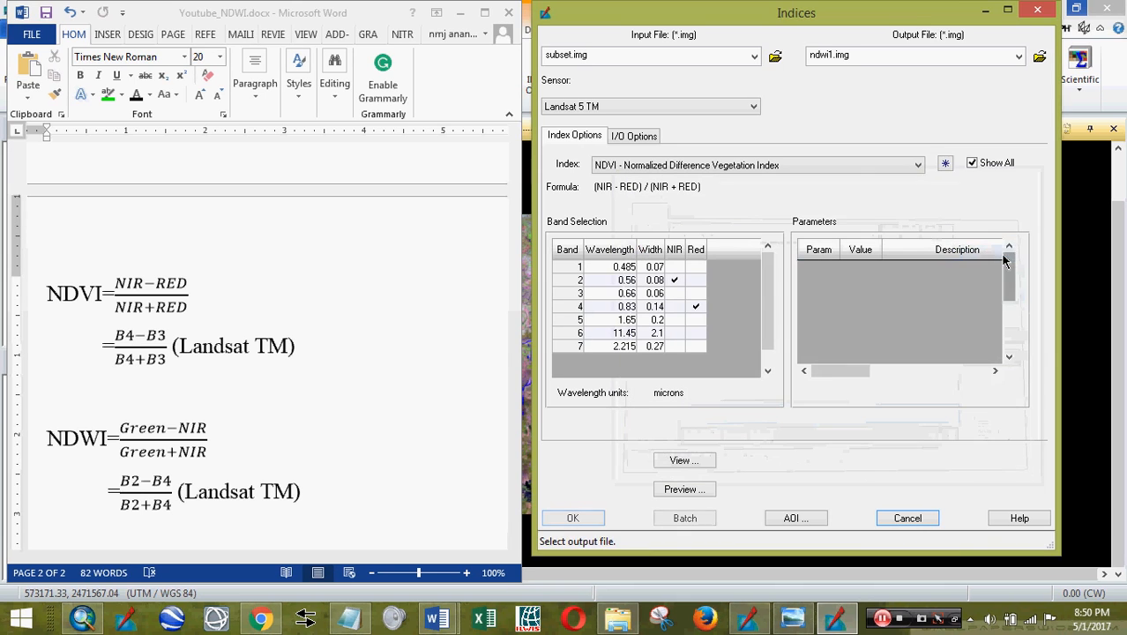
# - Minimize Word and move the Indices dialog to the left
pyautogui.moveTo(925, 20); pyautogui.dragTo(871, 25)
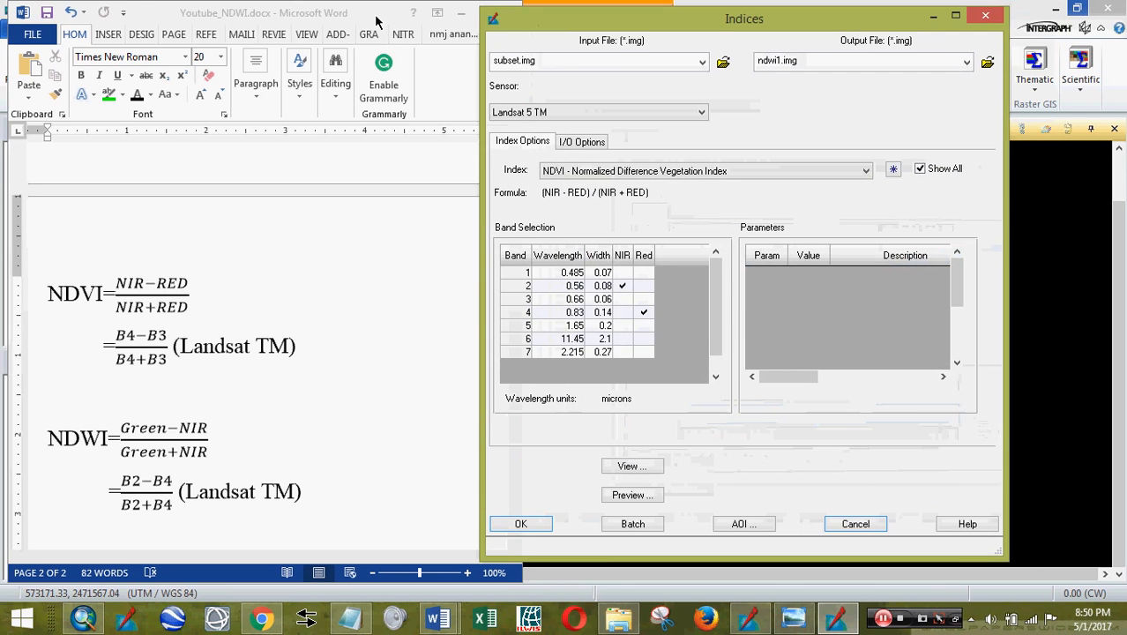
pyautogui.click(460, 13)
pyautogui.moveTo(637, 27); pyautogui.dragTo(157, 40)
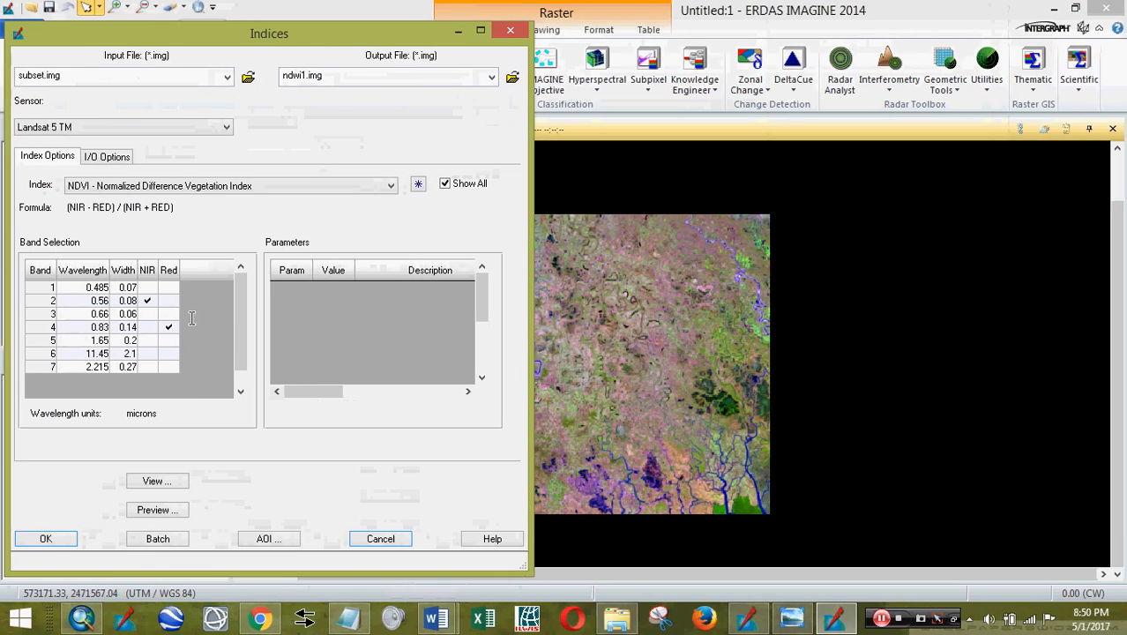
# - Open the index as a spatial model and check Band 1 reads 2:2, Band 2 reads 4:4
pyautogui.click(156, 481)
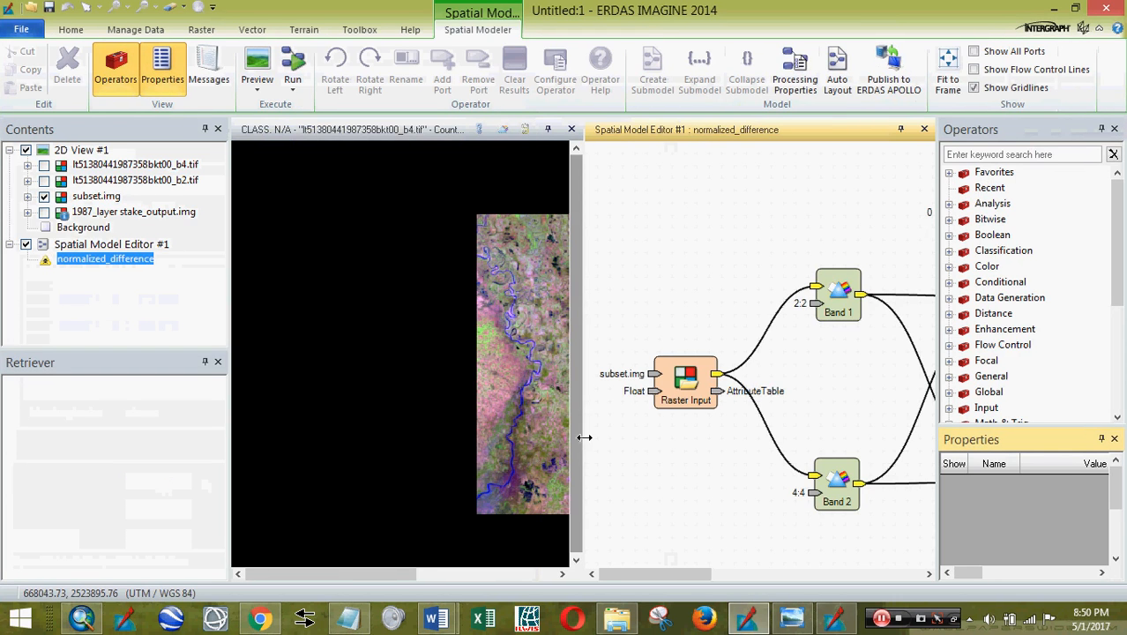
pyautogui.moveTo(584, 437); pyautogui.dragTo(322, 418)
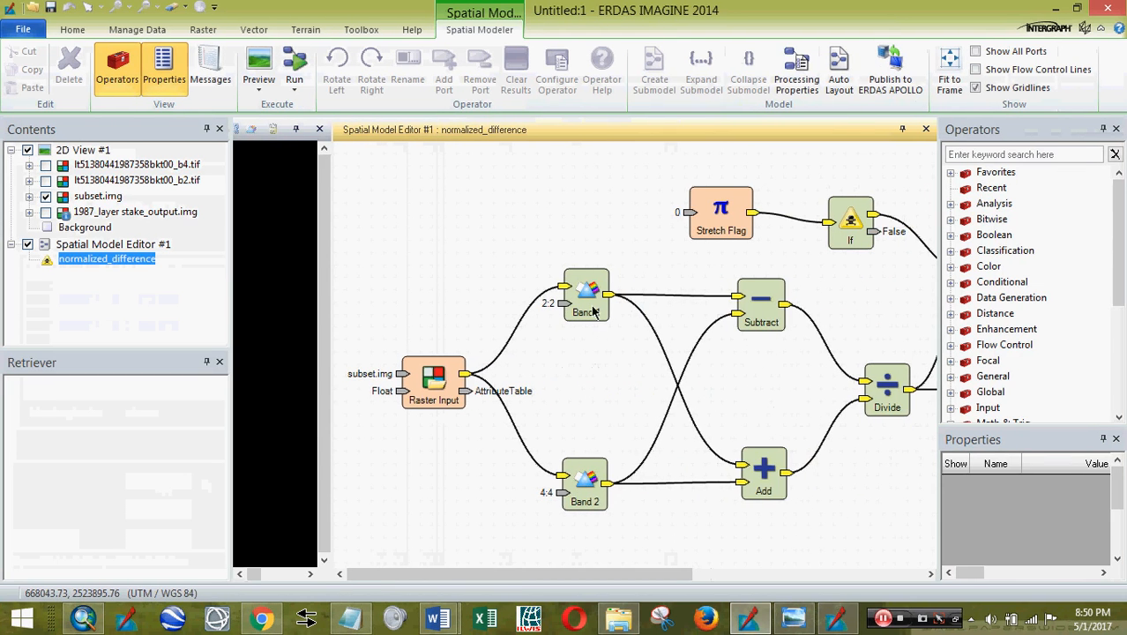
pyautogui.click(594, 308)
pyautogui.click(580, 496)
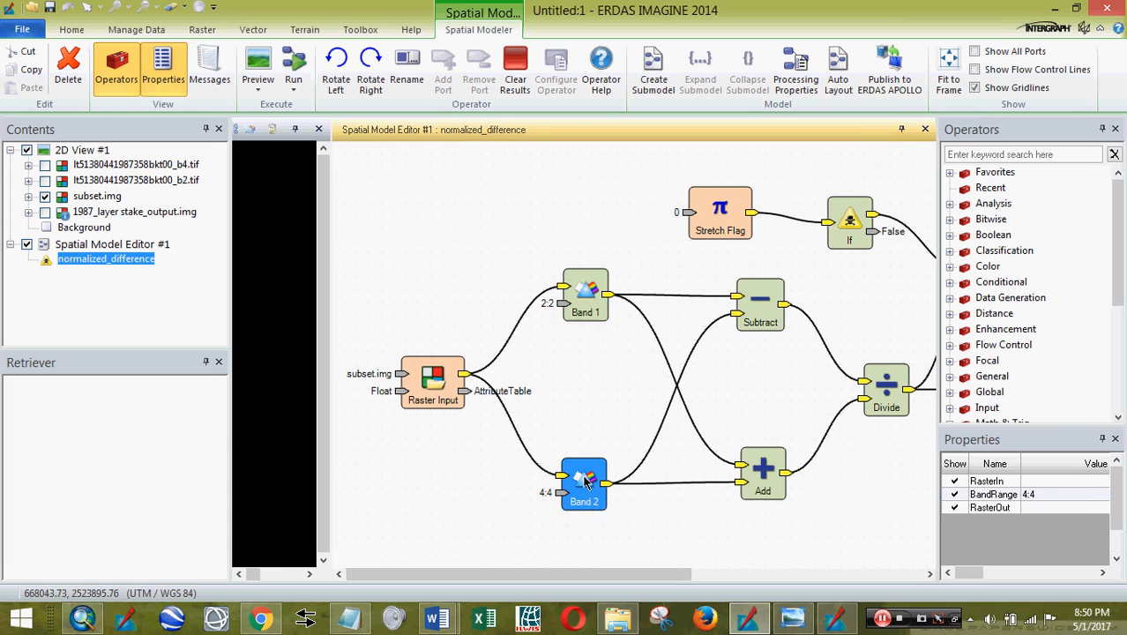
pyautogui.click(560, 478)
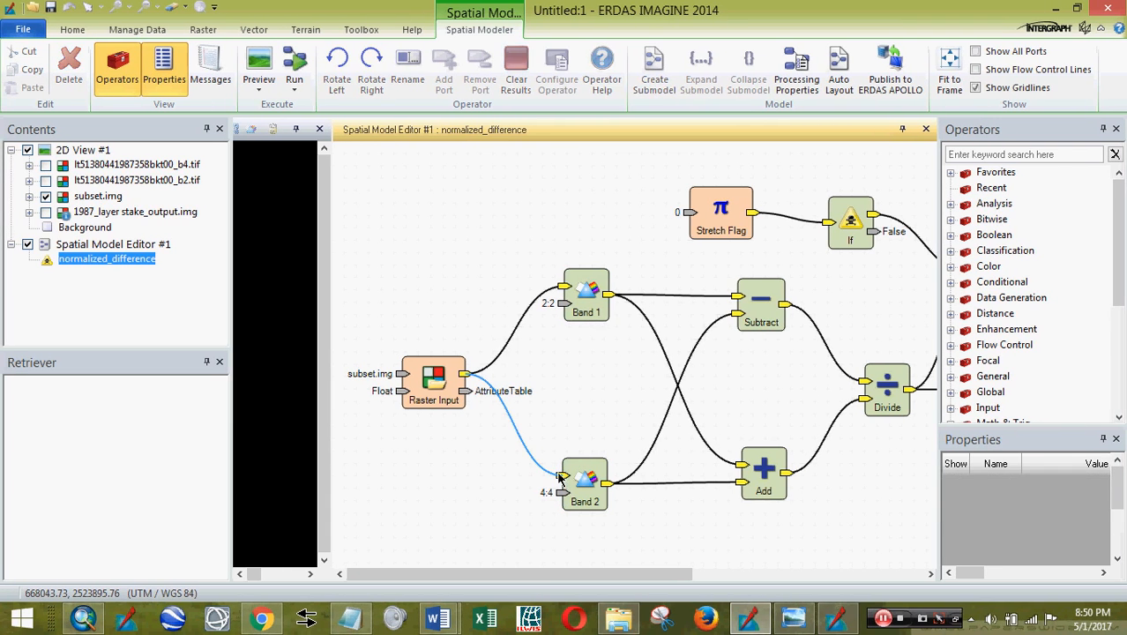
pyautogui.click(587, 305)
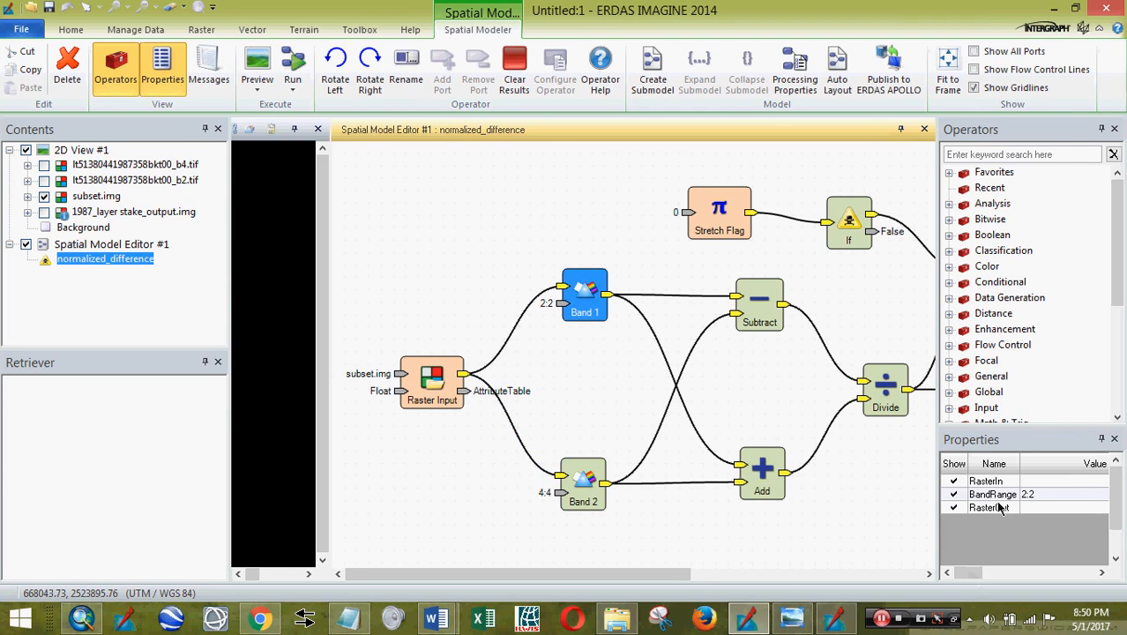
pyautogui.moveTo(970, 573)
pyautogui.mouseDown()
pyautogui.moveTo(1090, 570)
pyautogui.moveTo(977, 577)
pyautogui.mouseUp()
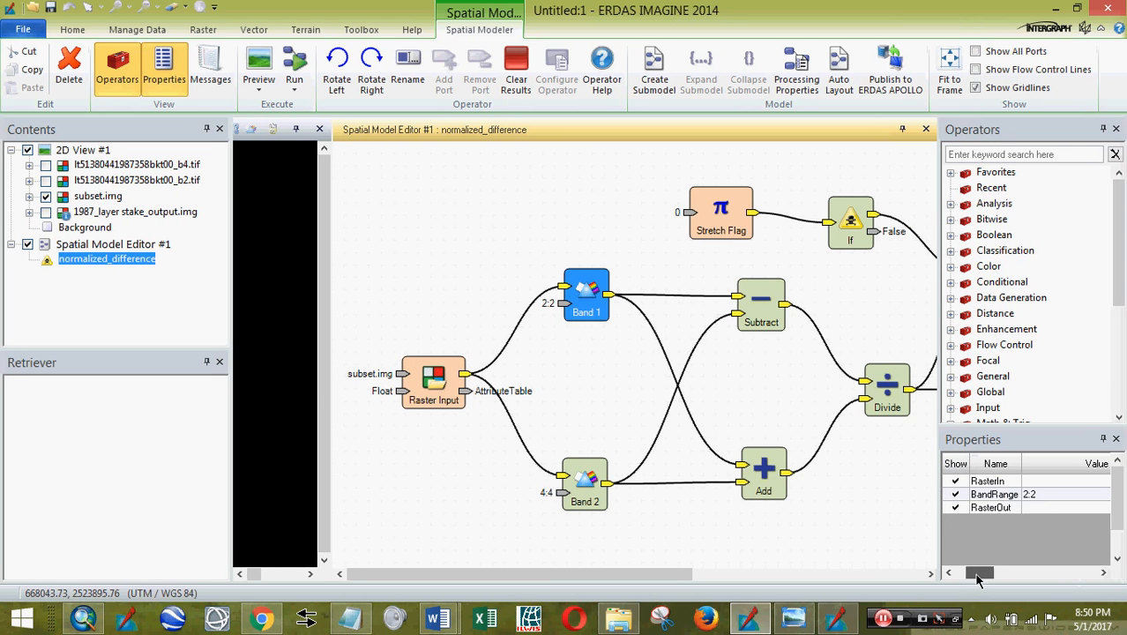
pyautogui.click(562, 292)
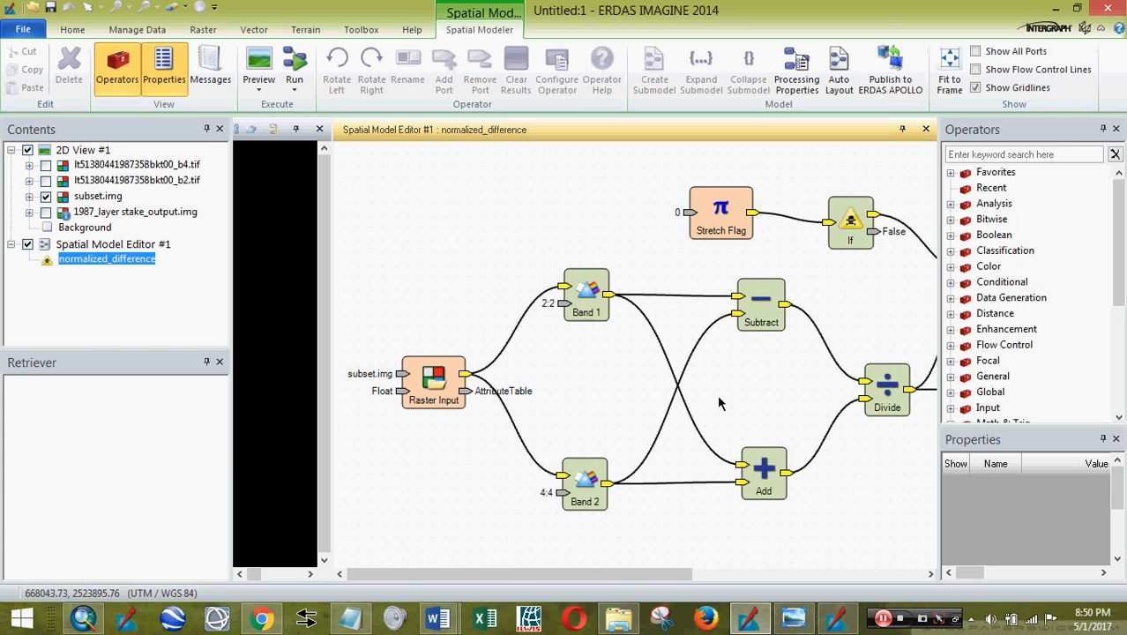
# - Recheck the NDWI formula (B2−B4)/(B2+B4) in Word, then return to the Band 1 node
pyautogui.moveTo(438, 619)
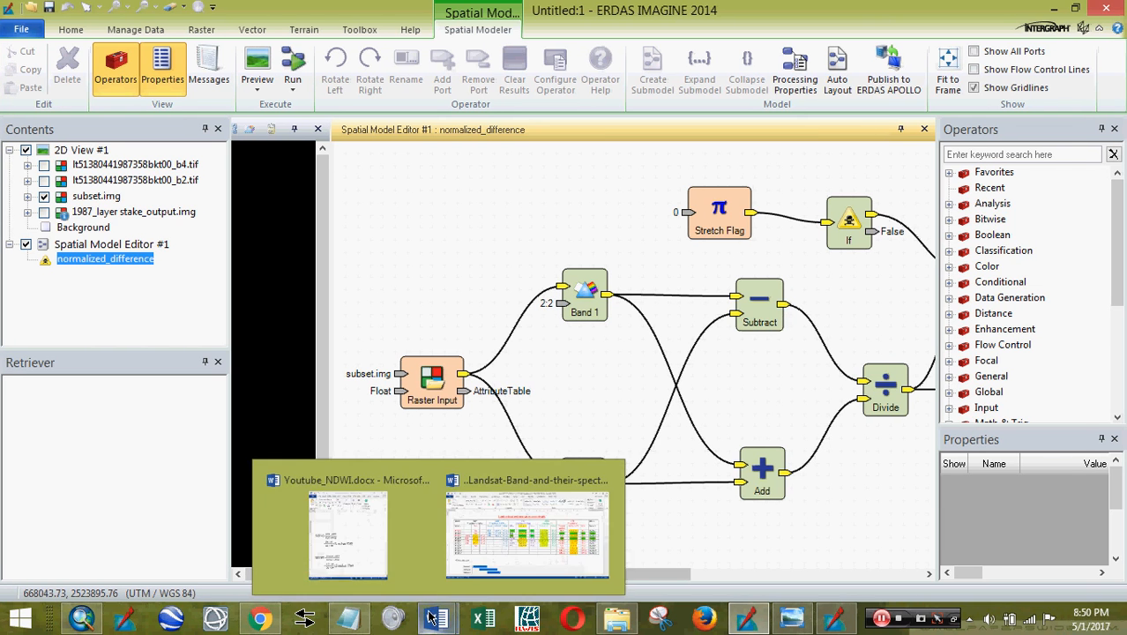
pyautogui.click(369, 554)
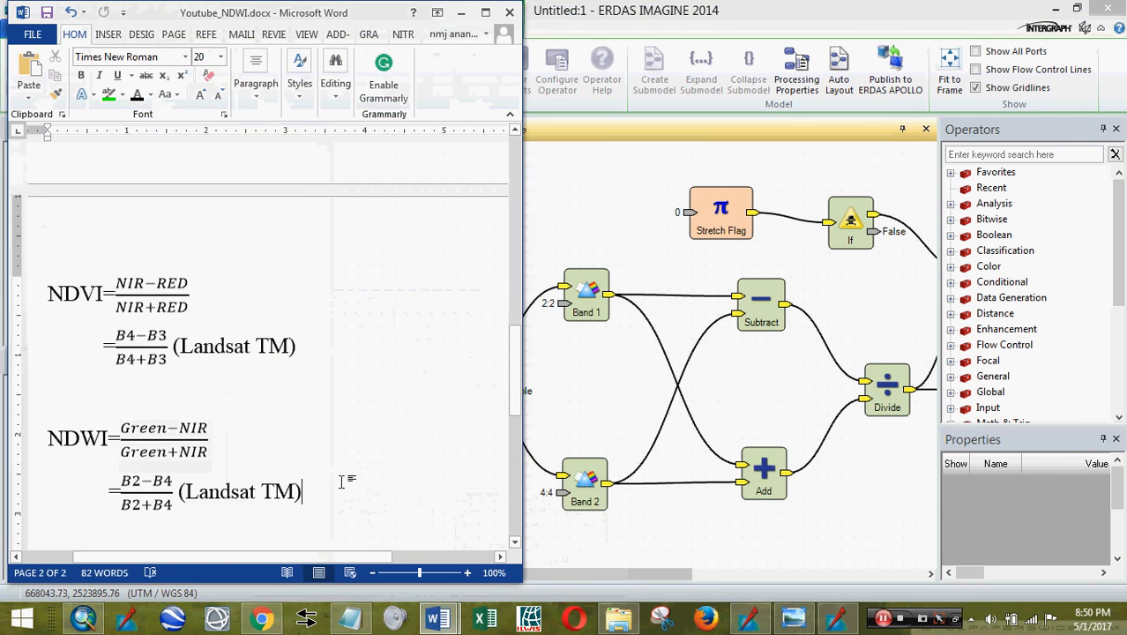
pyautogui.scroll(5, 324, 490)
pyautogui.scroll(3, 324, 491)
pyautogui.moveTo(343, 556); pyautogui.dragTo(446, 558)
pyautogui.scroll(-10, 375, 494)
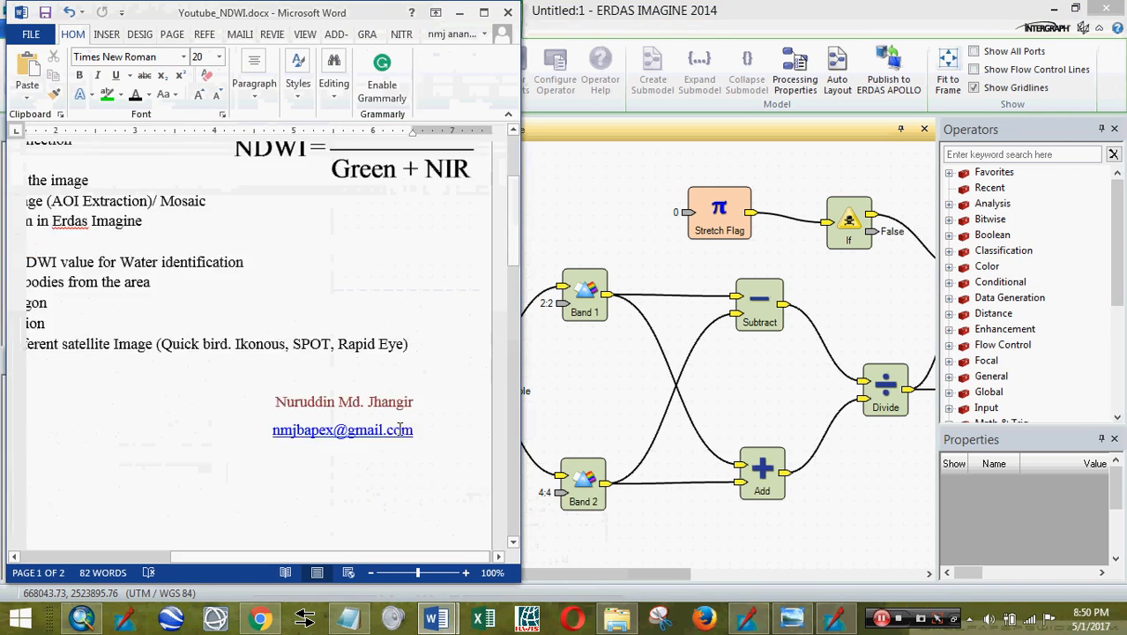
pyautogui.moveTo(377, 561); pyautogui.dragTo(252, 562)
pyautogui.scroll(4, 378, 274)
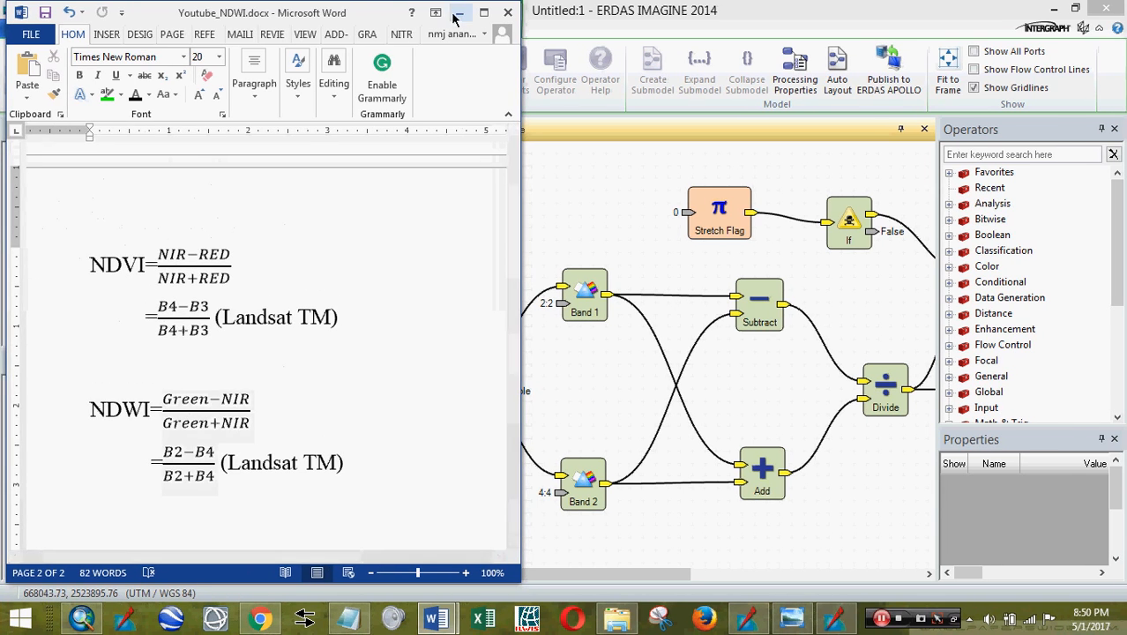
pyautogui.click(544, 271)
pyautogui.click(588, 311)
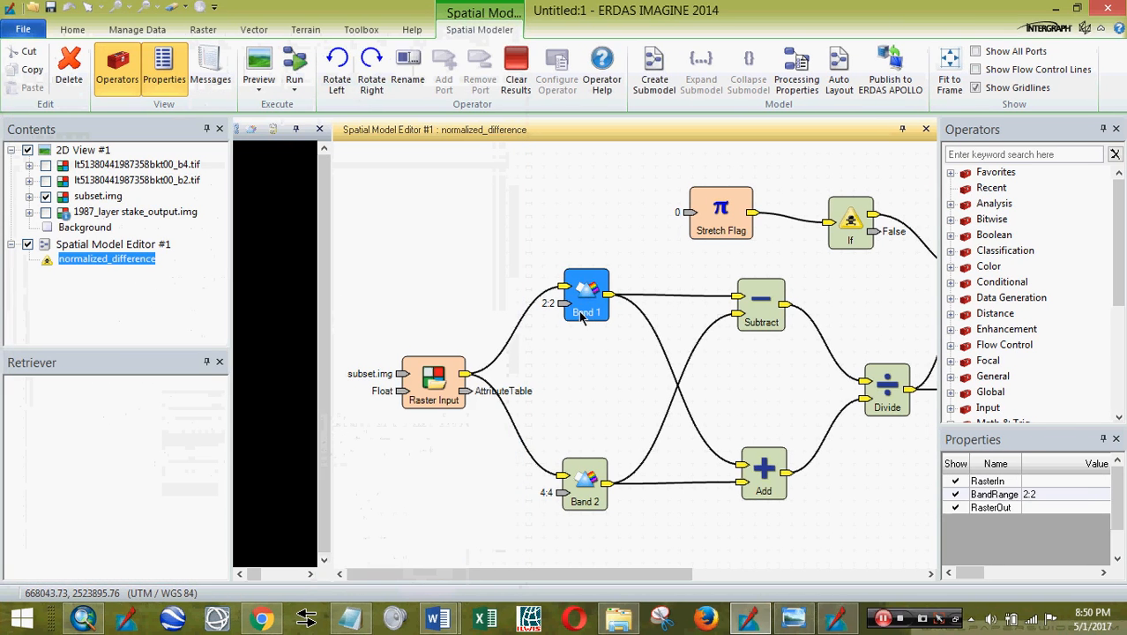
# - Confirm Band 1 BandRange 2:2 and Band 2 BandRange 4:4, then close the Spatial Model Editor
pyautogui.click(550, 309)
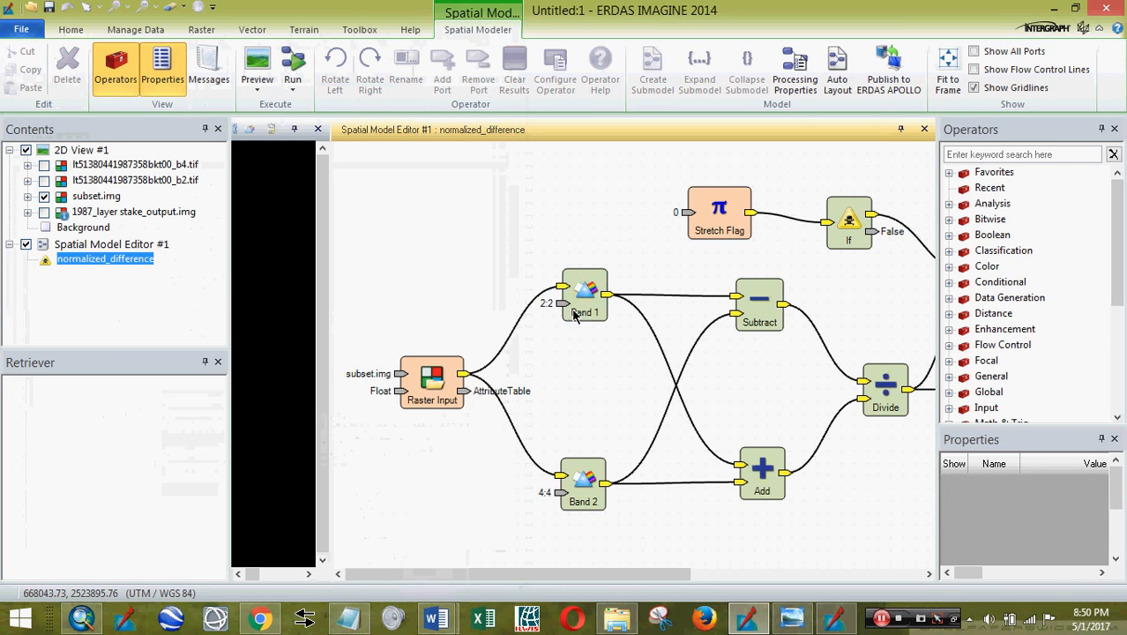
pyautogui.click(574, 310)
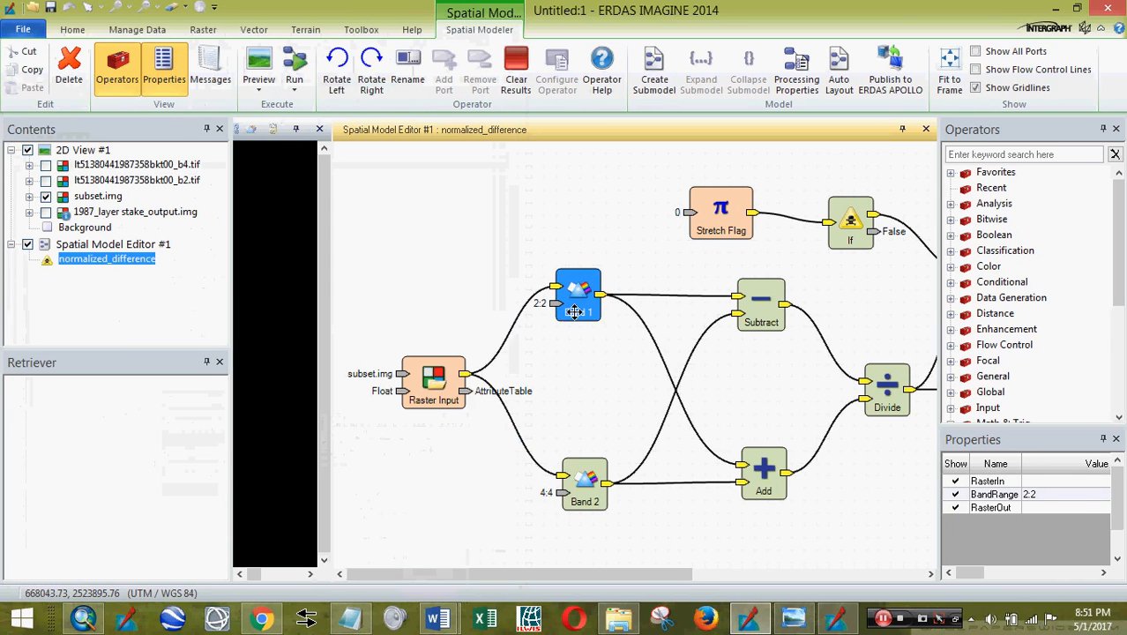
pyautogui.click(1048, 495)
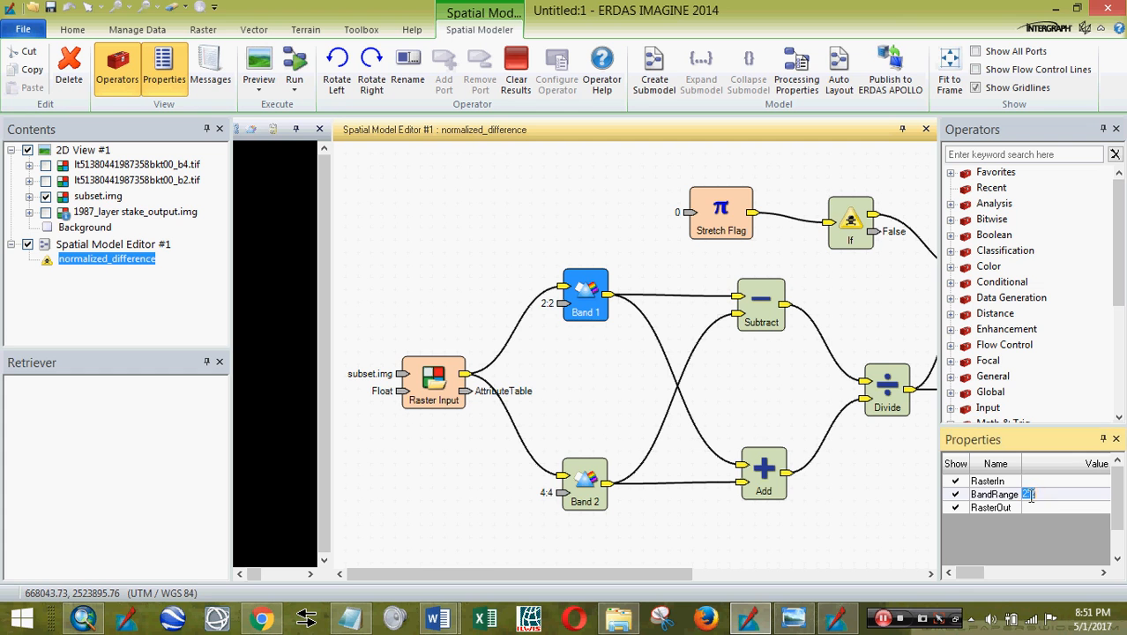
pyautogui.click(567, 494)
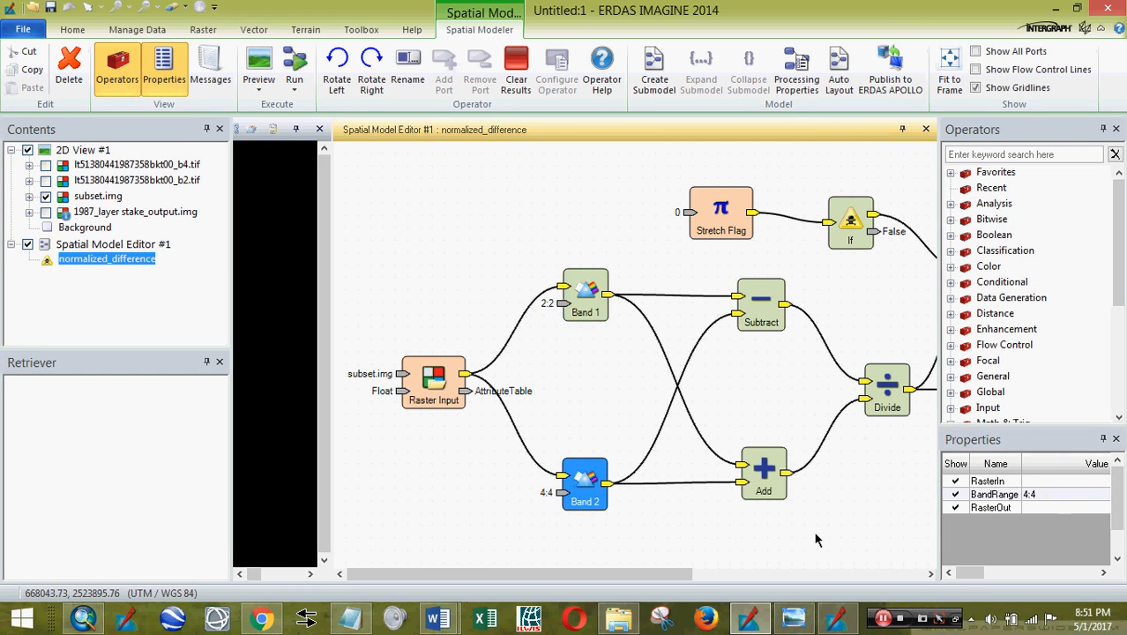
pyautogui.click(877, 474)
pyautogui.click(925, 129)
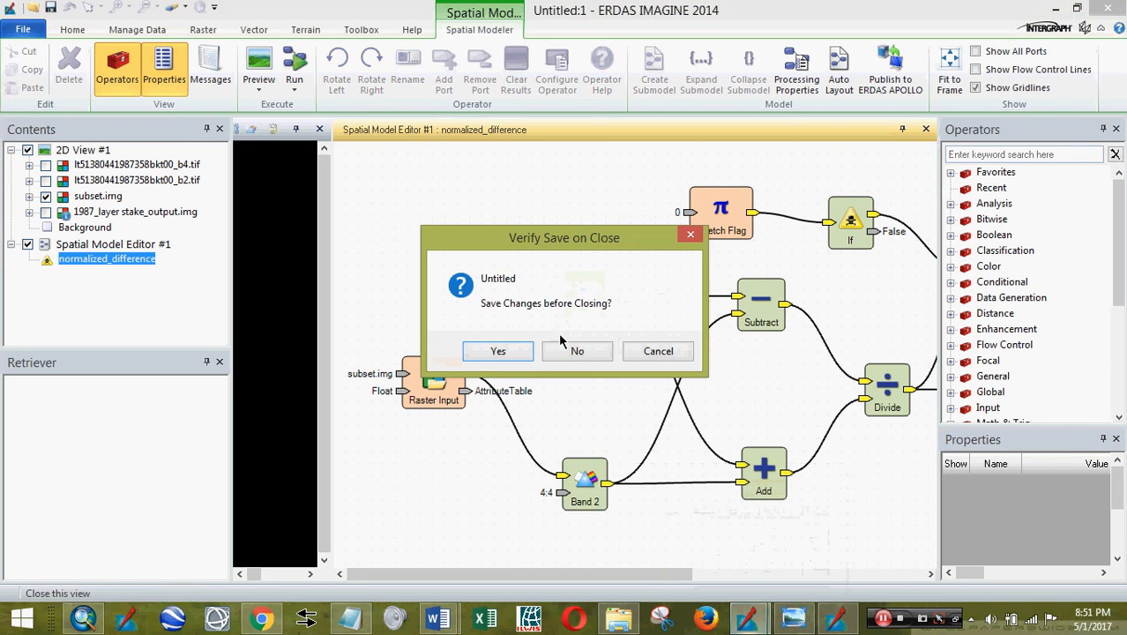
# - Discard model changes, set band 4 as Red and run Indices to produce ndwi1.img
pyautogui.click(573, 351)
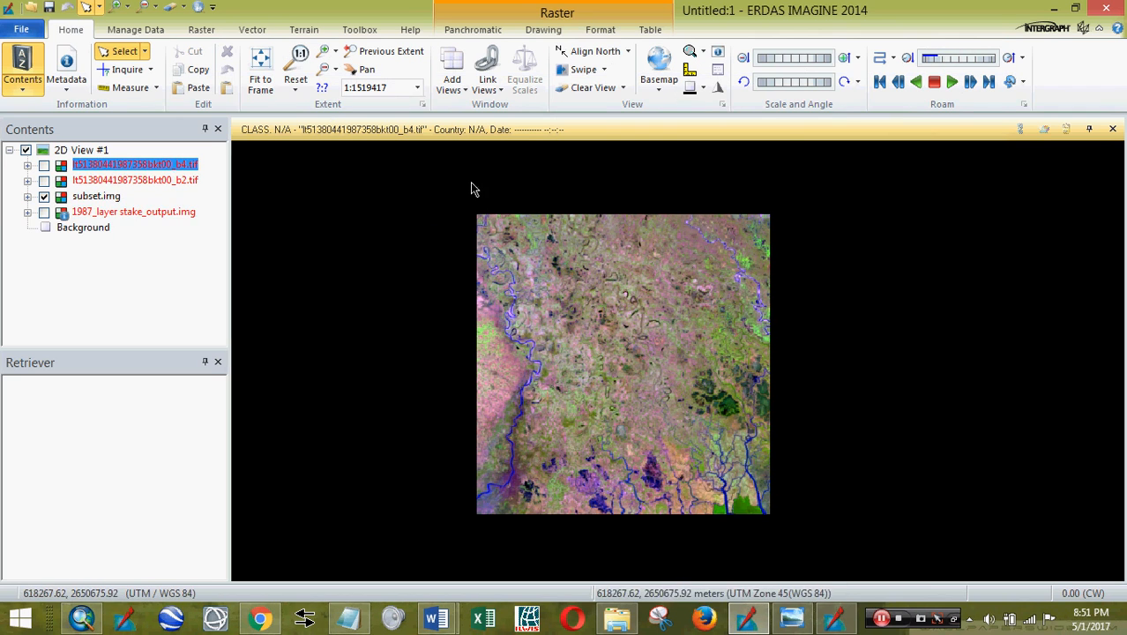
pyautogui.click(834, 619)
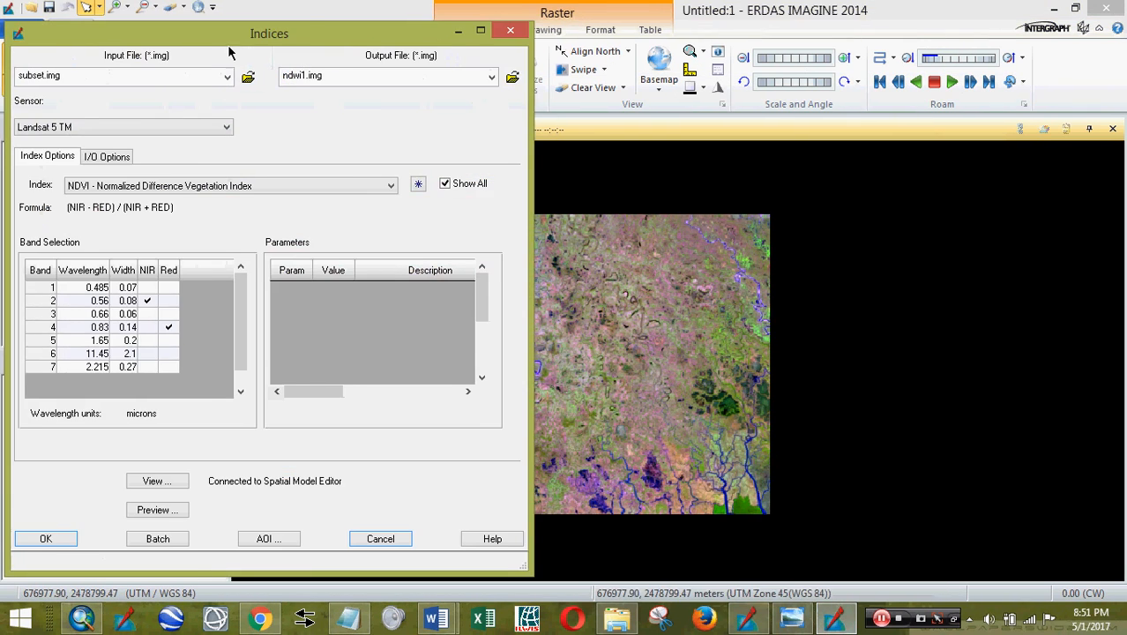
pyautogui.moveTo(240, 33); pyautogui.dragTo(836, 47)
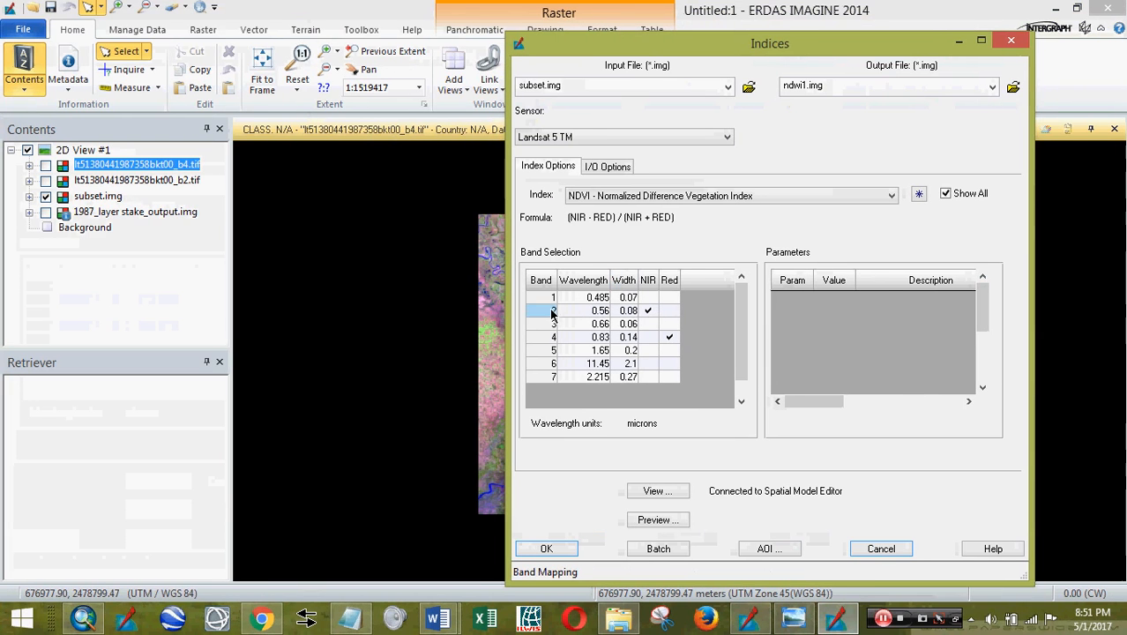
pyautogui.click(667, 338)
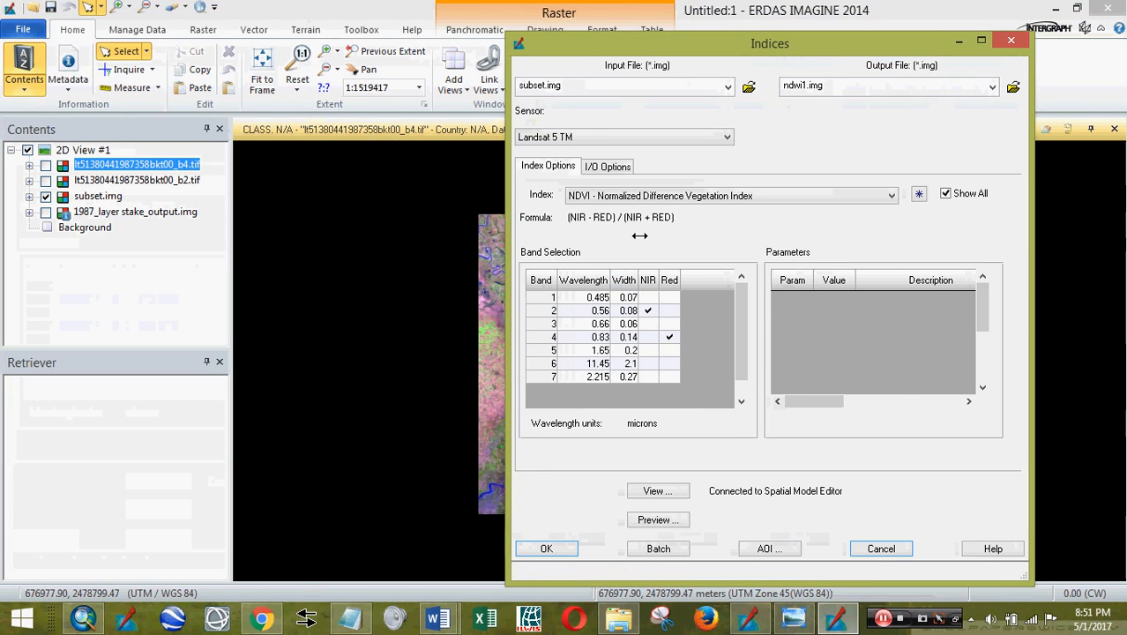
pyautogui.moveTo(664, 43); pyautogui.dragTo(634, 20)
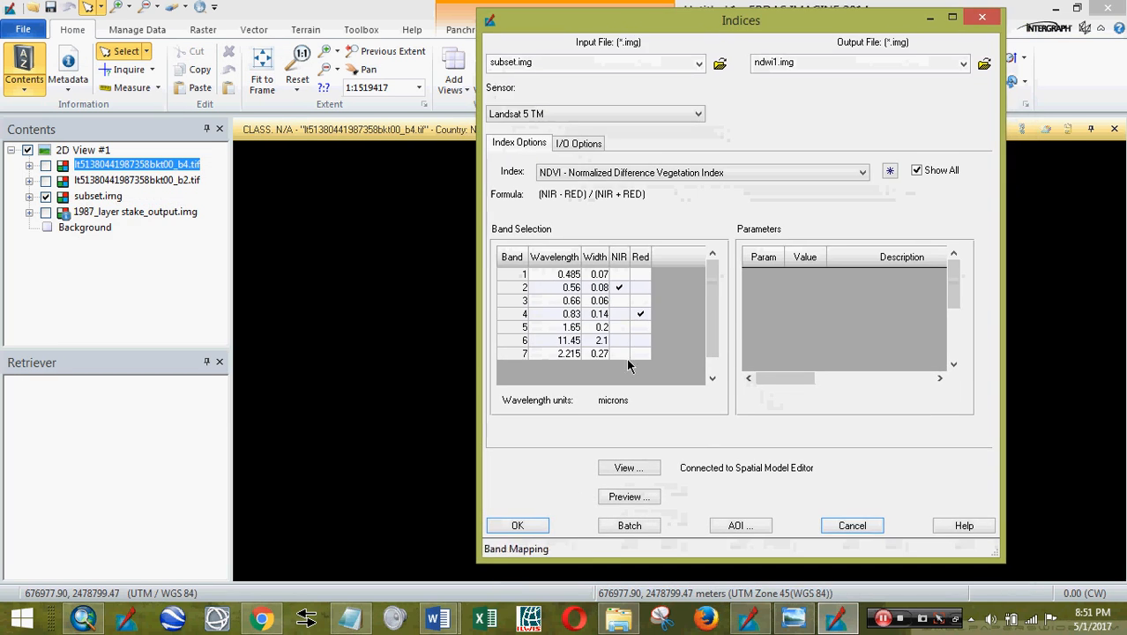
pyautogui.click(540, 526)
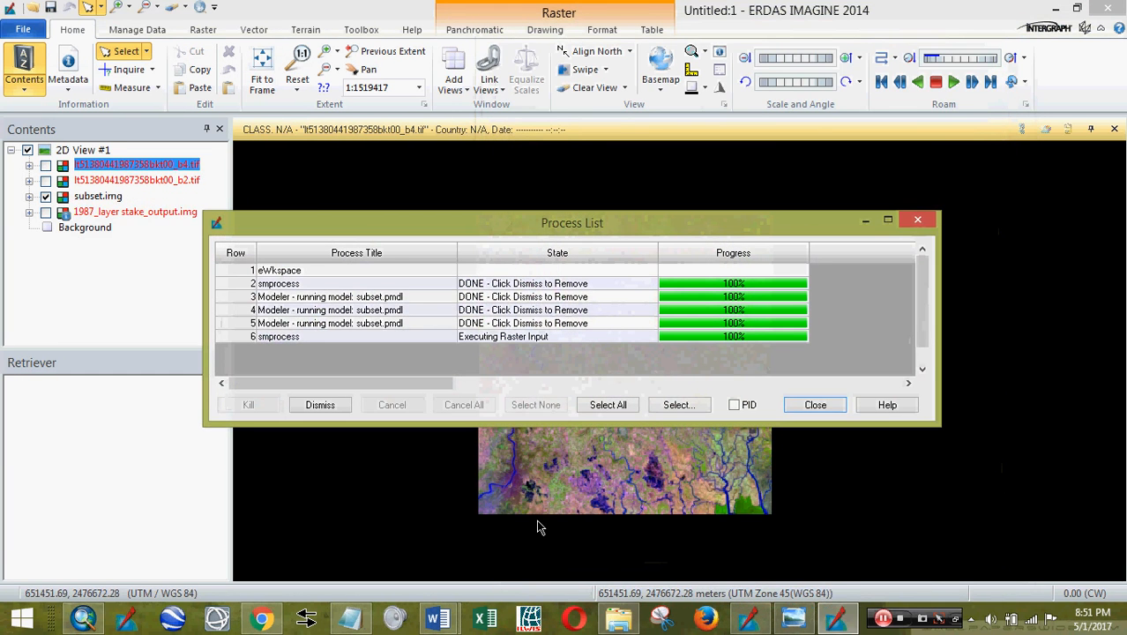
pyautogui.click(885, 620)
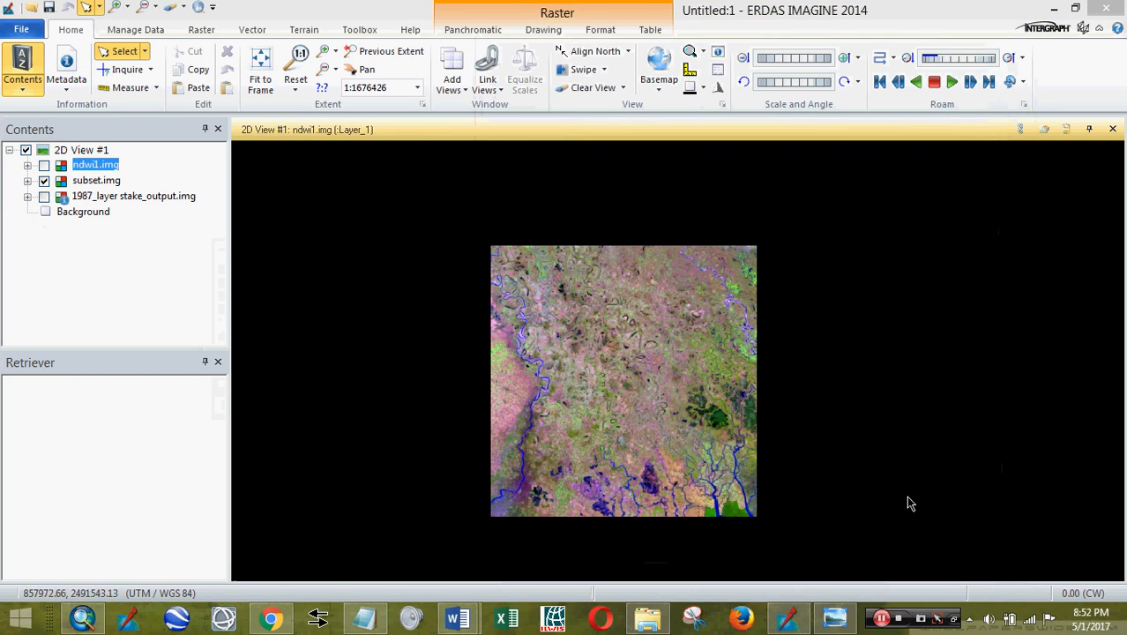
# - Turn on the ndwi1.img layer so its greyscale NDWI result covers the colour subset
pyautogui.click(45, 166)
pyautogui.click(46, 166)
pyautogui.scroll(-3, 546, 380)
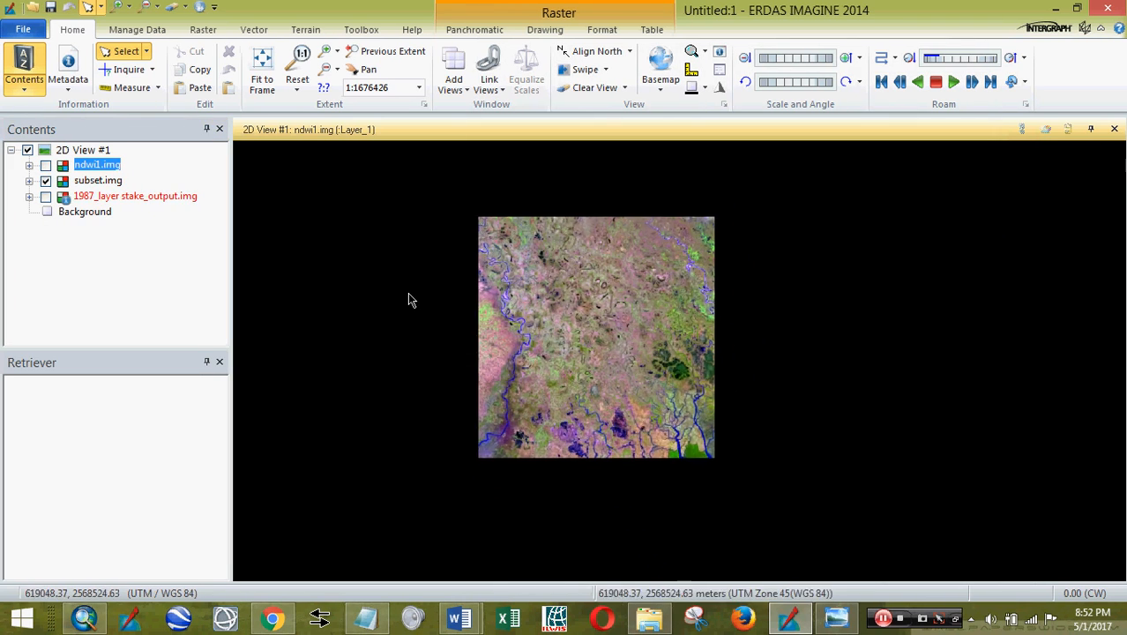
pyautogui.click(45, 166)
pyautogui.scroll(5, 562, 291)
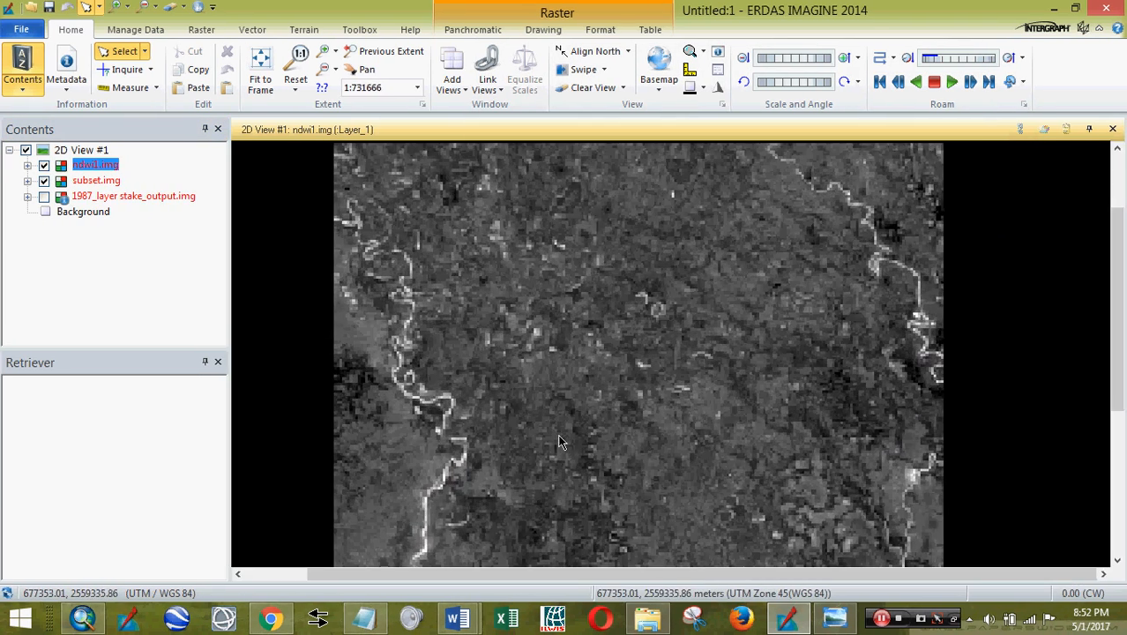
pyautogui.moveTo(559, 441); pyautogui.dragTo(559, 319)
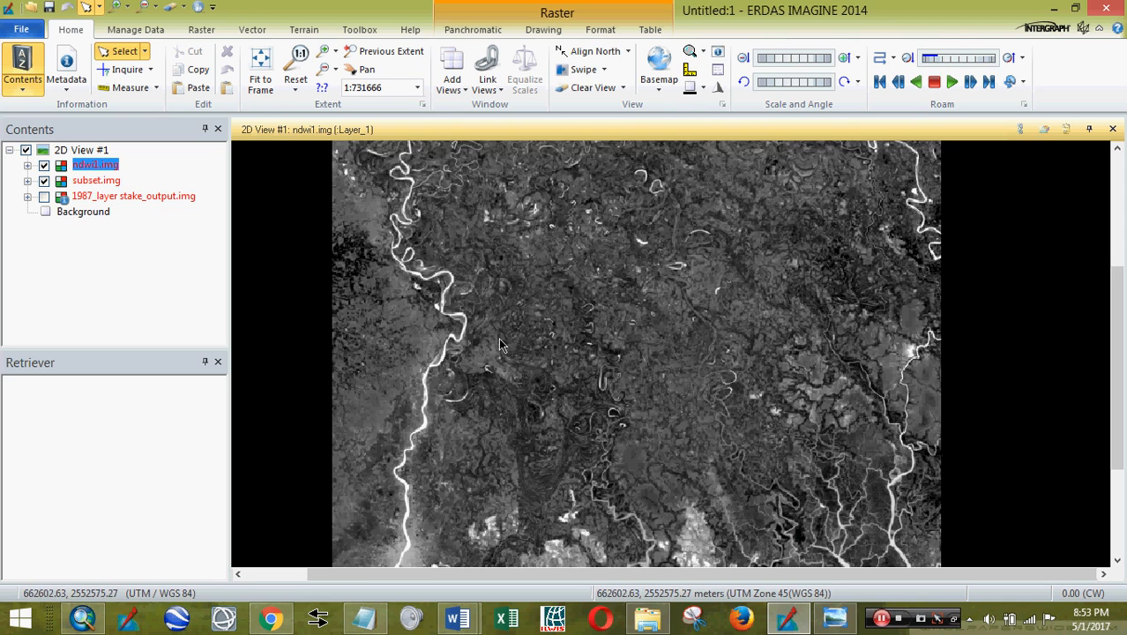
# - Move to another part of the image and toggle ndwi1.img off and on to compare it with the colour image
pyautogui.moveTo(573, 388); pyautogui.dragTo(587, 366)
pyautogui.scroll(-3, 636, 204)
pyautogui.scroll(3, 446, 375)
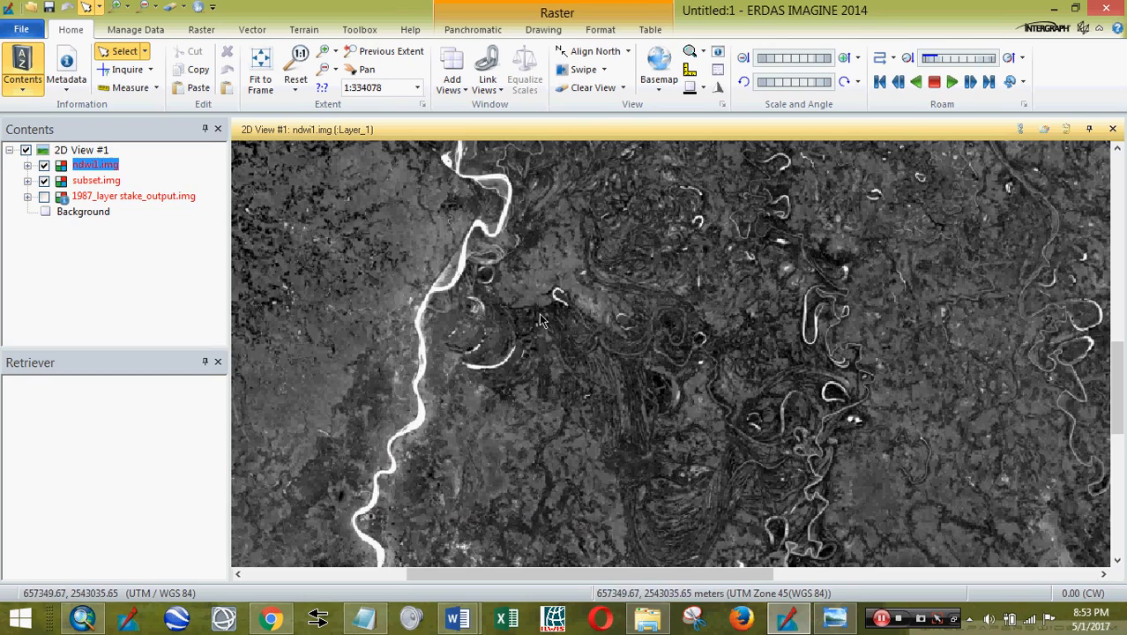
pyautogui.click(46, 166)
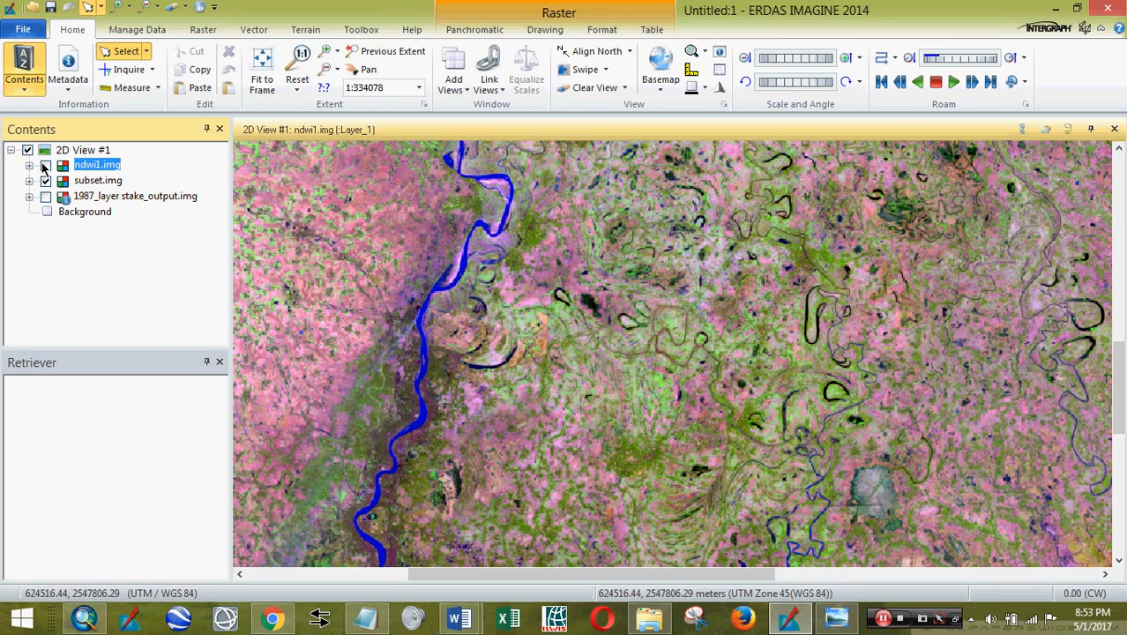
pyautogui.click(46, 166)
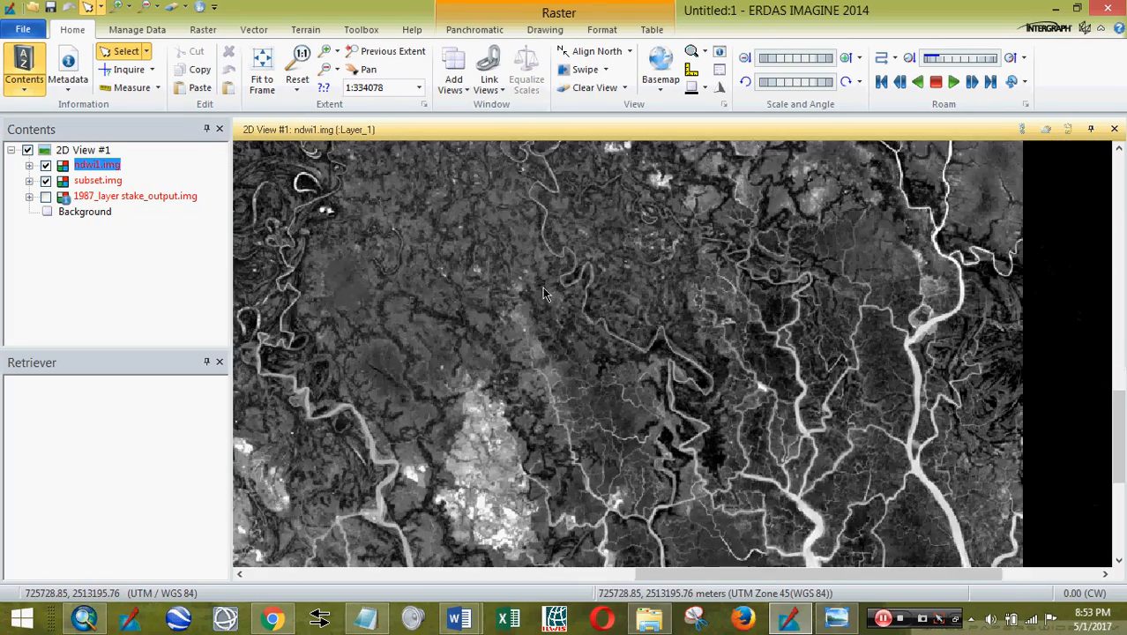
# - Zoom and pan to the southern river channels to inspect them bright in the NDWI image
pyautogui.scroll(-1, 829, 374)
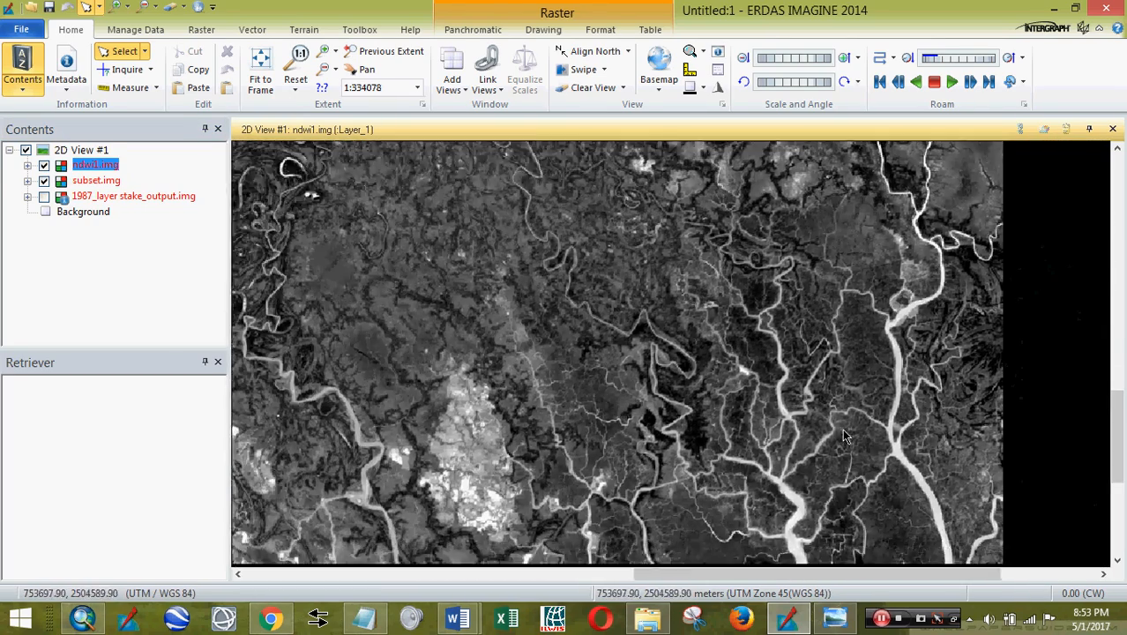
pyautogui.moveTo(882, 450); pyautogui.dragTo(597, 319)
pyautogui.scroll(8, 630, 395)
pyautogui.scroll(2, 630, 394)
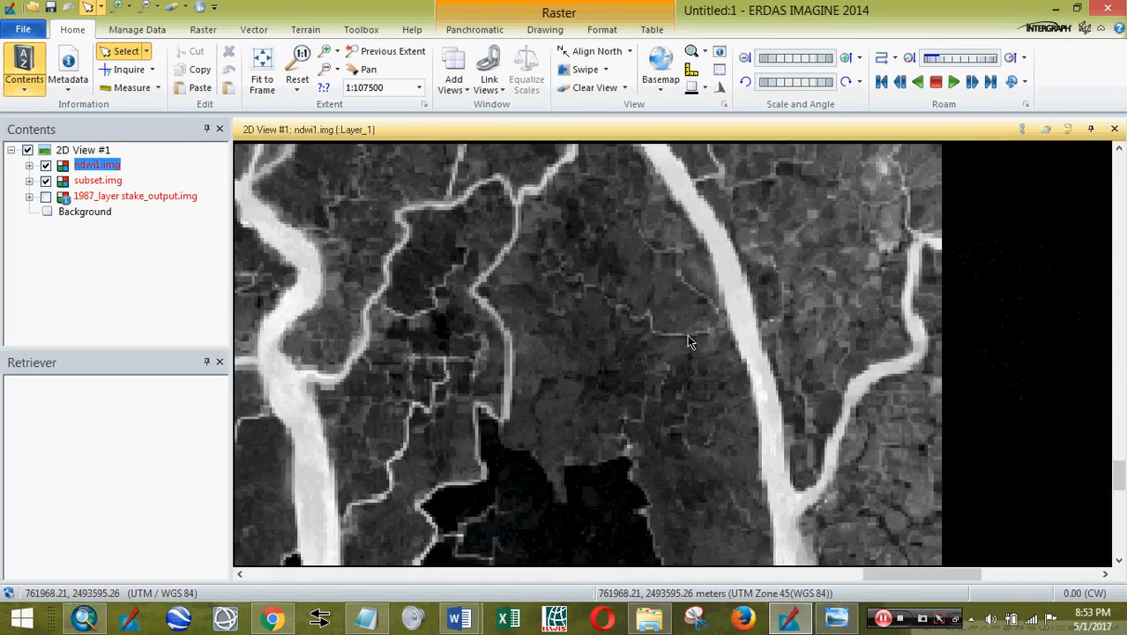
pyautogui.moveTo(757, 389); pyautogui.dragTo(829, 461)
pyautogui.scroll(3, 821, 448)
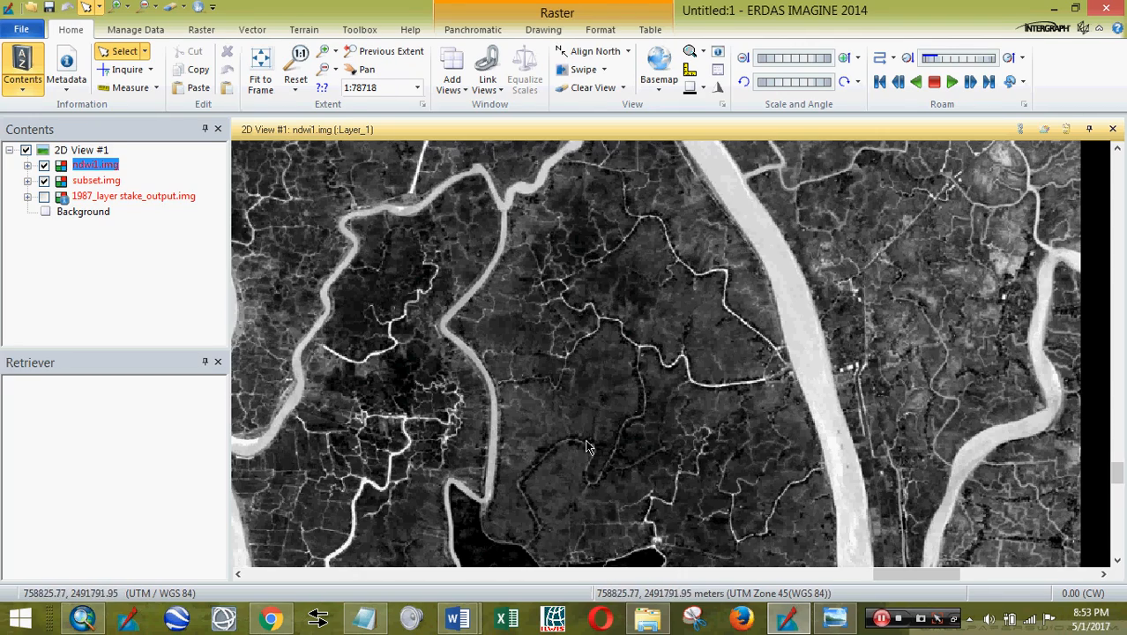
pyautogui.scroll(-4, 392, 397)
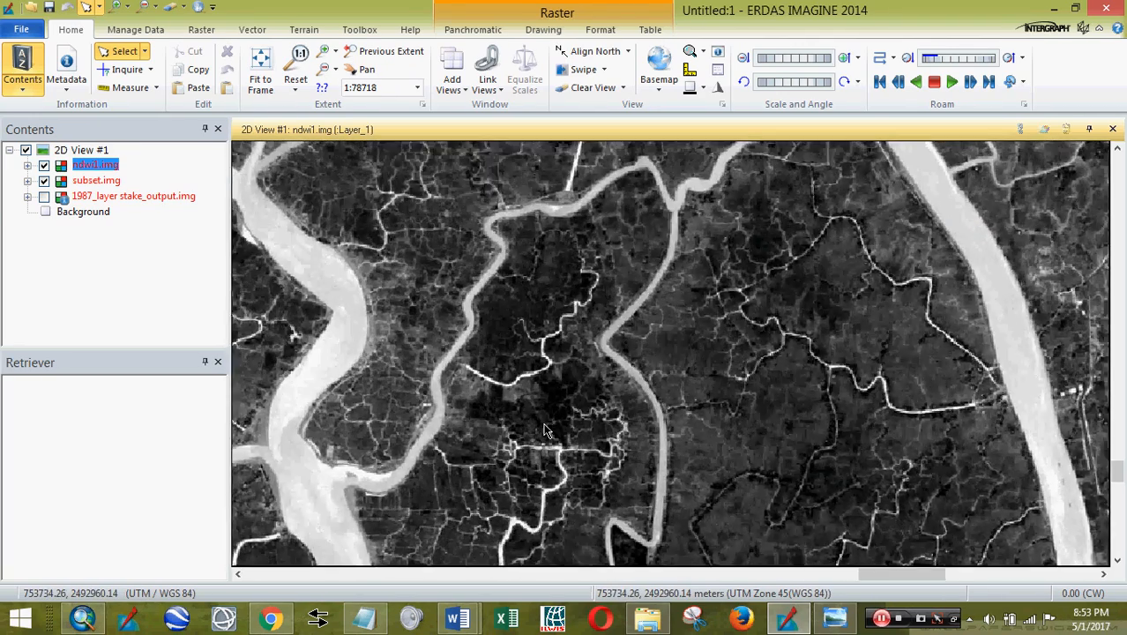
pyautogui.scroll(-3, 545, 432)
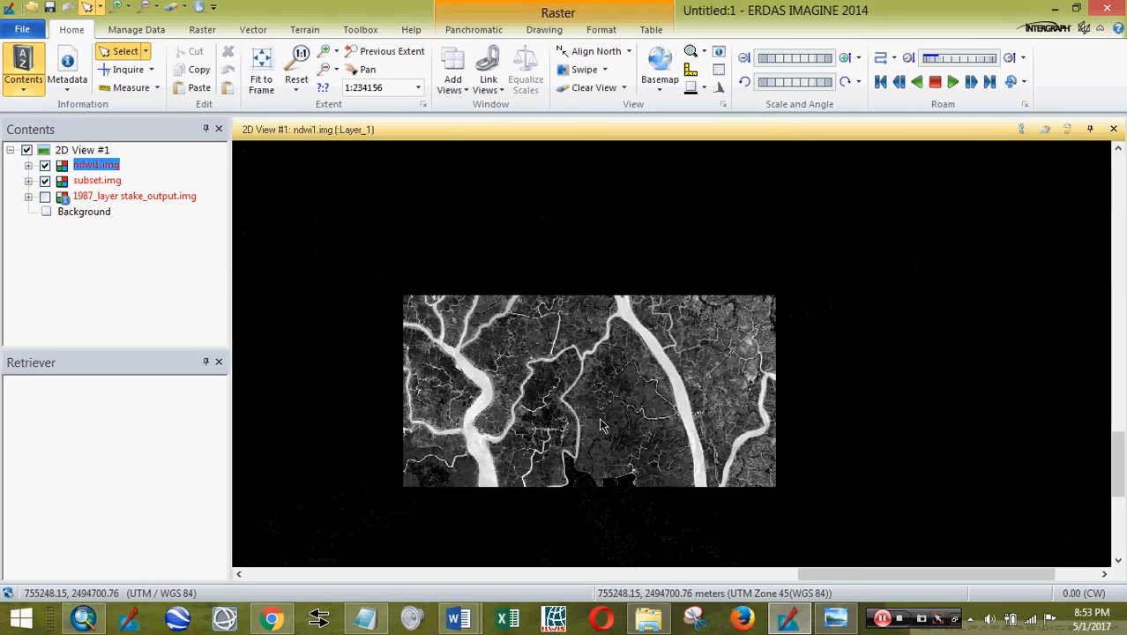
pyautogui.scroll(-3, 593, 426)
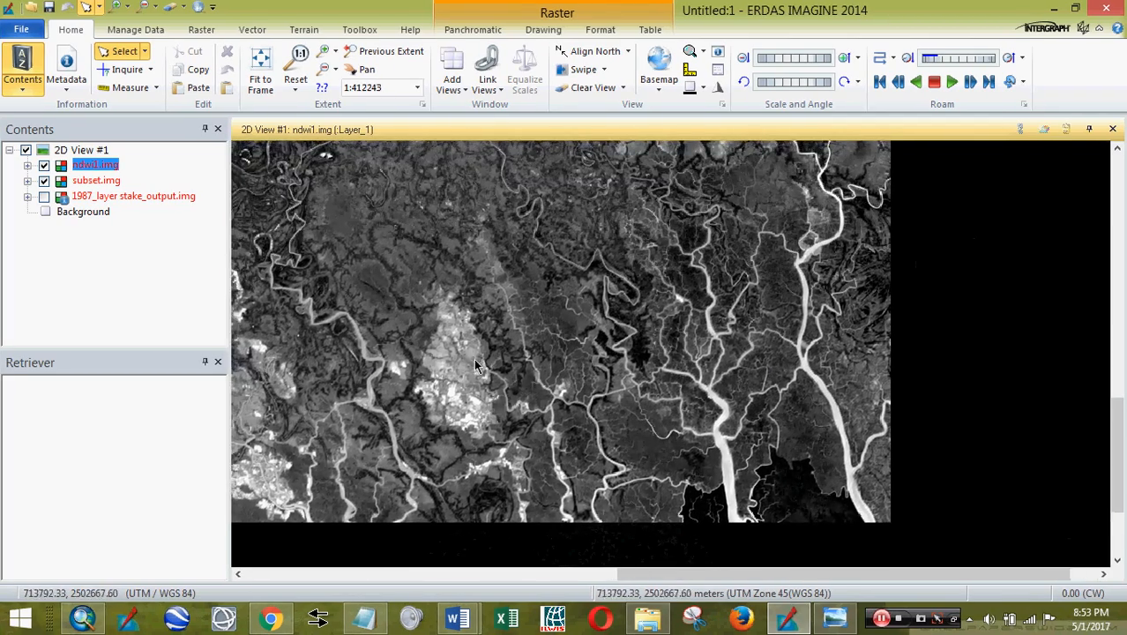
pyautogui.moveTo(478, 364); pyautogui.dragTo(662, 432)
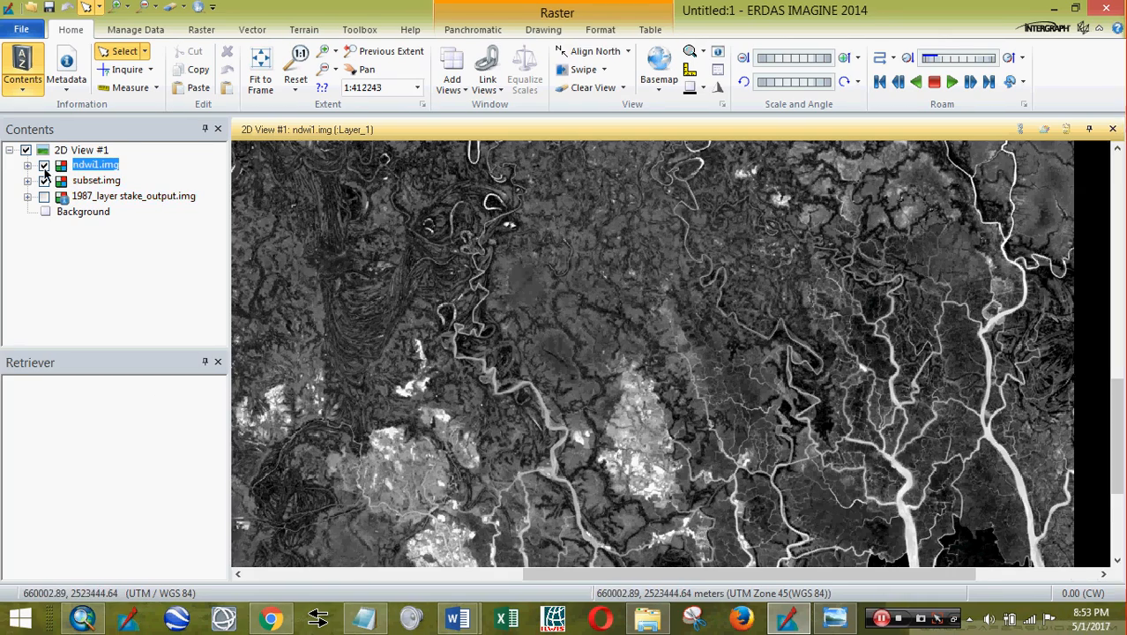
# - Hide ndwi1.img and pan across the colour subset, flicking the NDWI layer on and off to compare
pyautogui.click(44, 164)
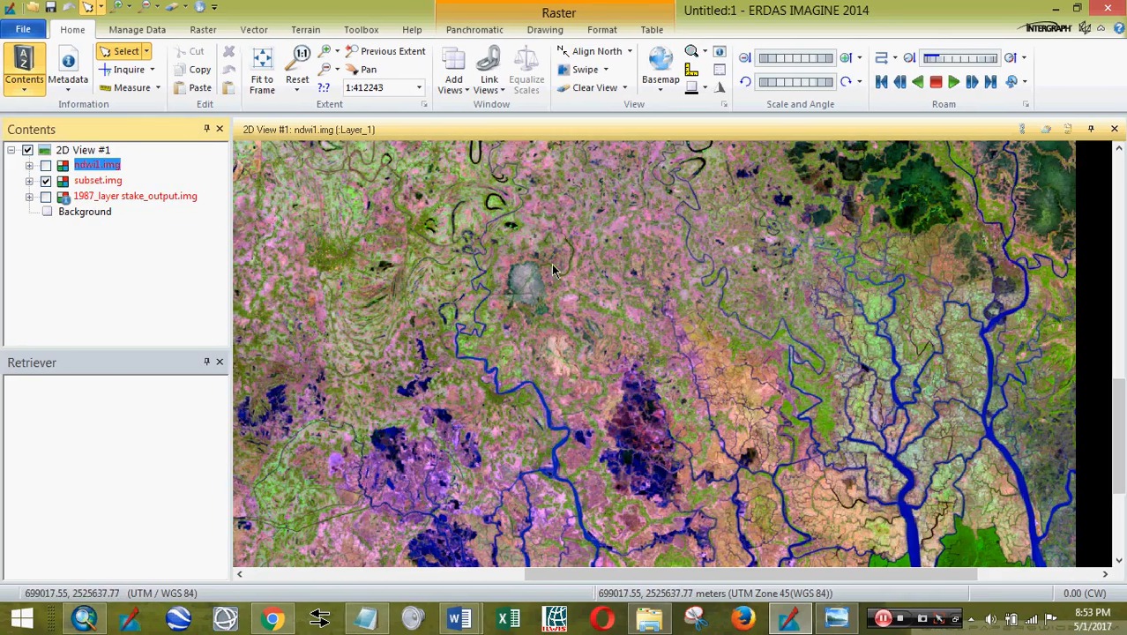
pyautogui.moveTo(549, 250); pyautogui.dragTo(801, 621)
pyautogui.moveTo(617, 311); pyautogui.dragTo(644, 488)
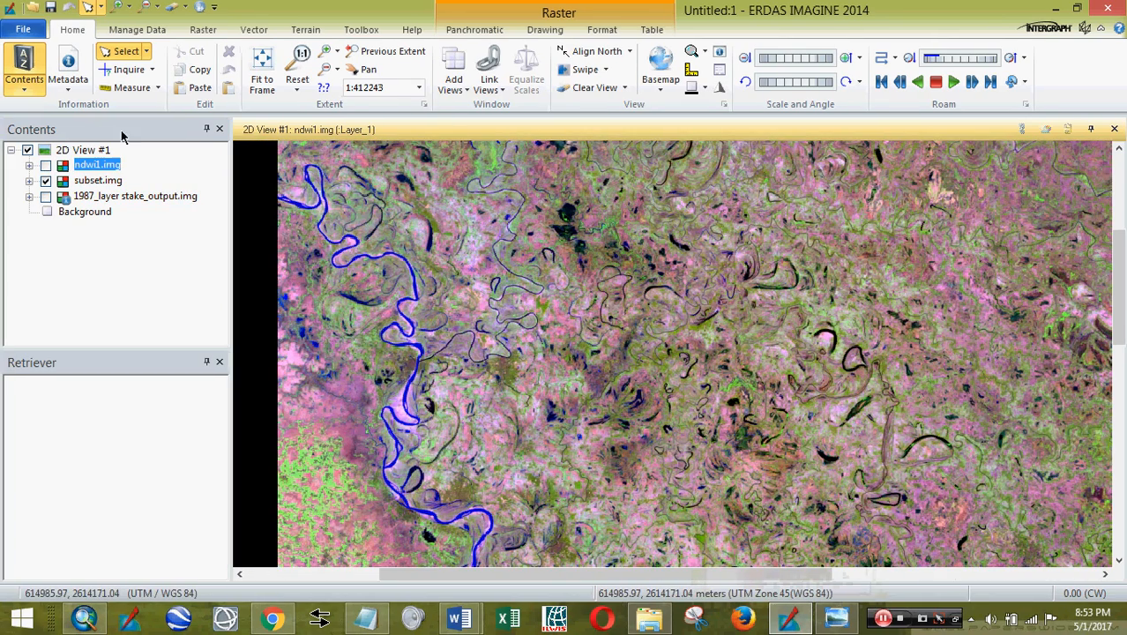
pyautogui.click(45, 166)
pyautogui.click(45, 165)
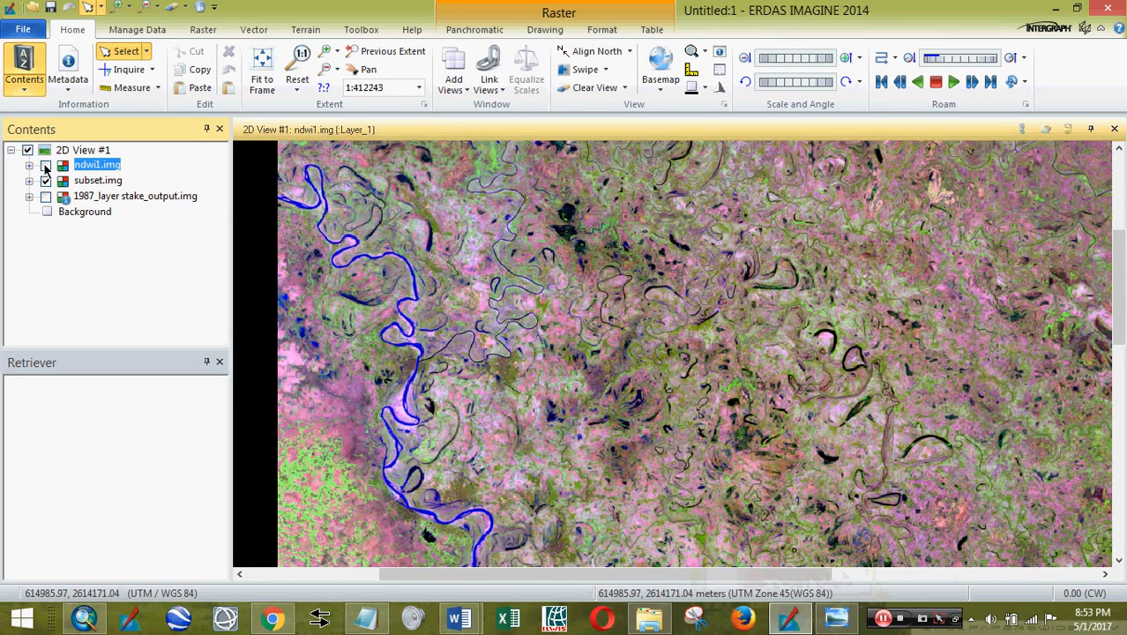
pyautogui.click(45, 166)
pyautogui.click(45, 166)
# - Glance at the Youtube_NDWI.docx notes in a widened window, then minimize them
pyautogui.moveTo(459, 617)
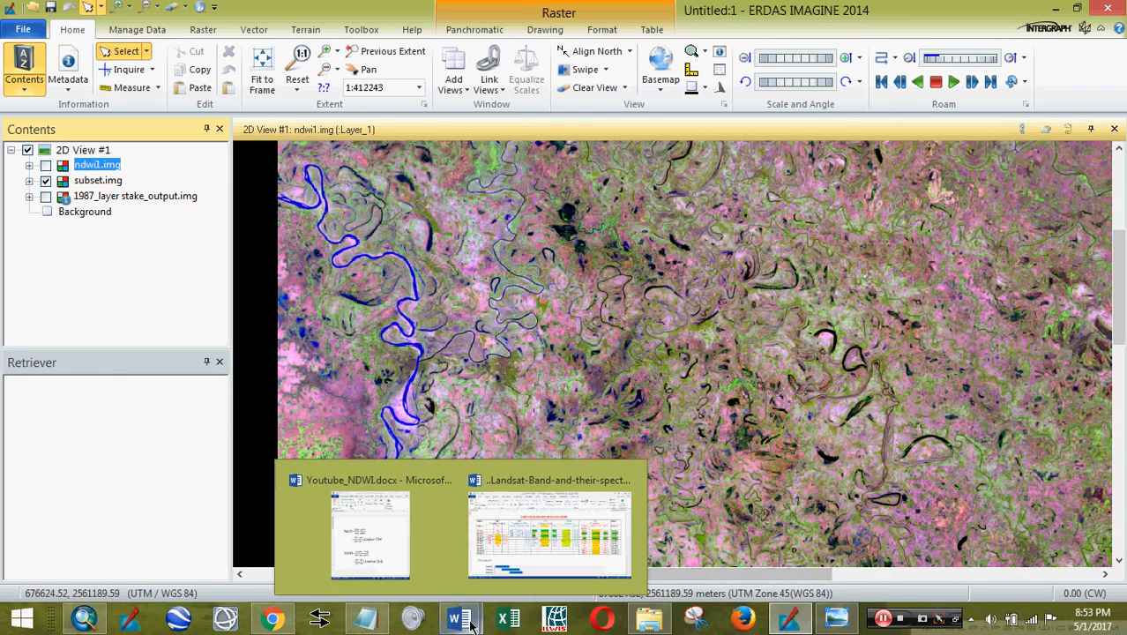
pyautogui.click(375, 564)
pyautogui.scroll(10, 410, 391)
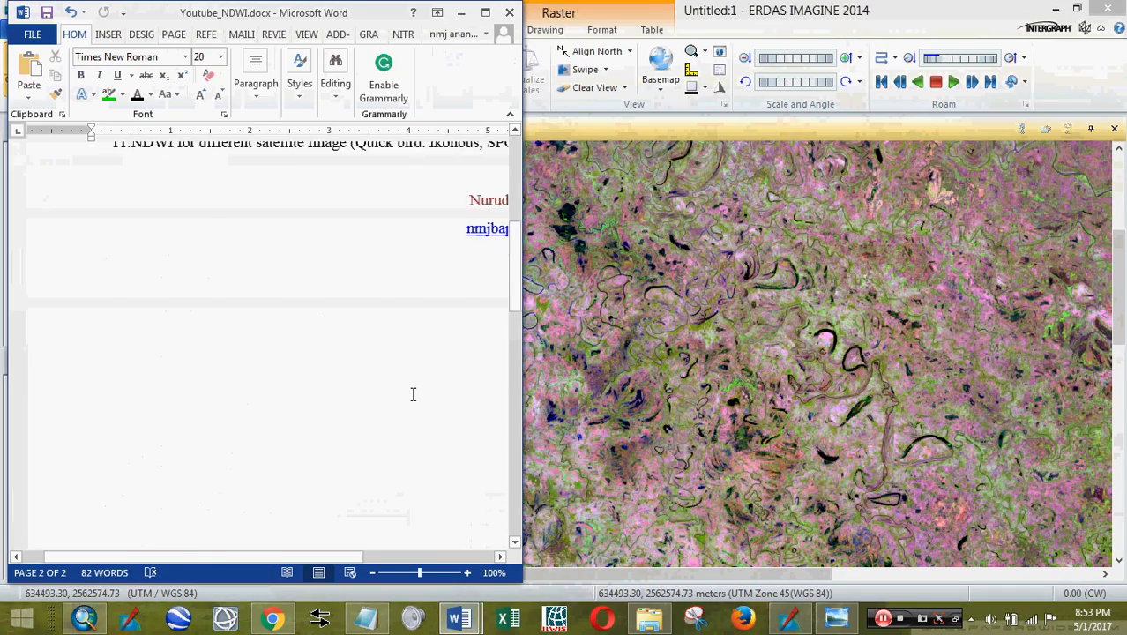
pyautogui.moveTo(521, 382); pyautogui.dragTo(665, 381)
pyautogui.click(600, 12)
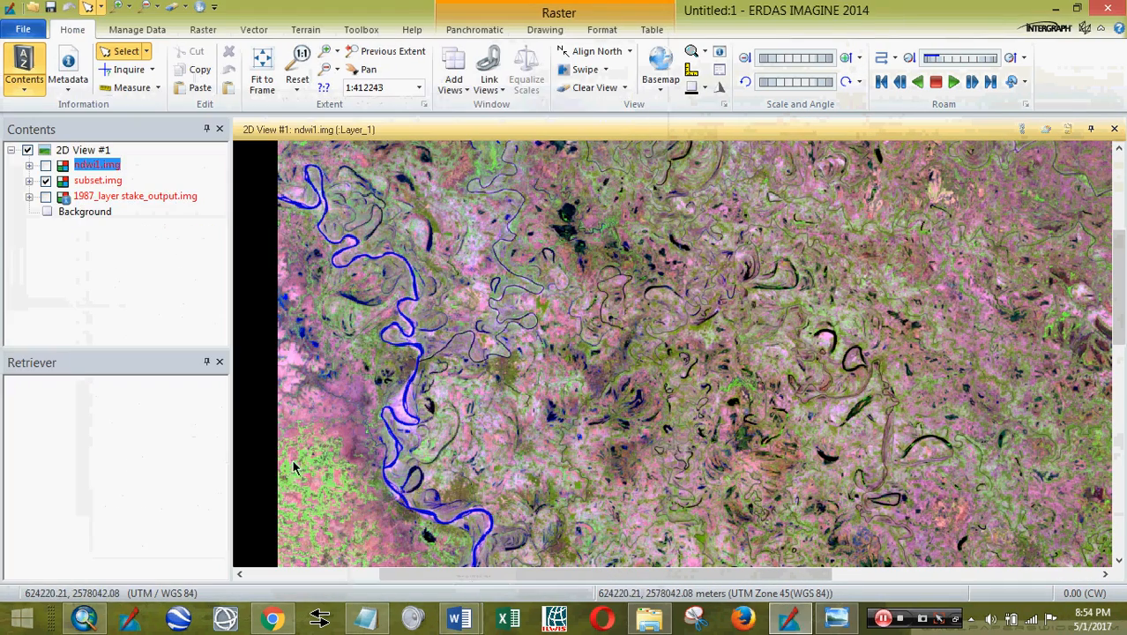
# - Switch to ArcMap, toggle ndwi1.img off and on over subset.img, and select the ndwi1.img layer
pyautogui.click(97, 622)
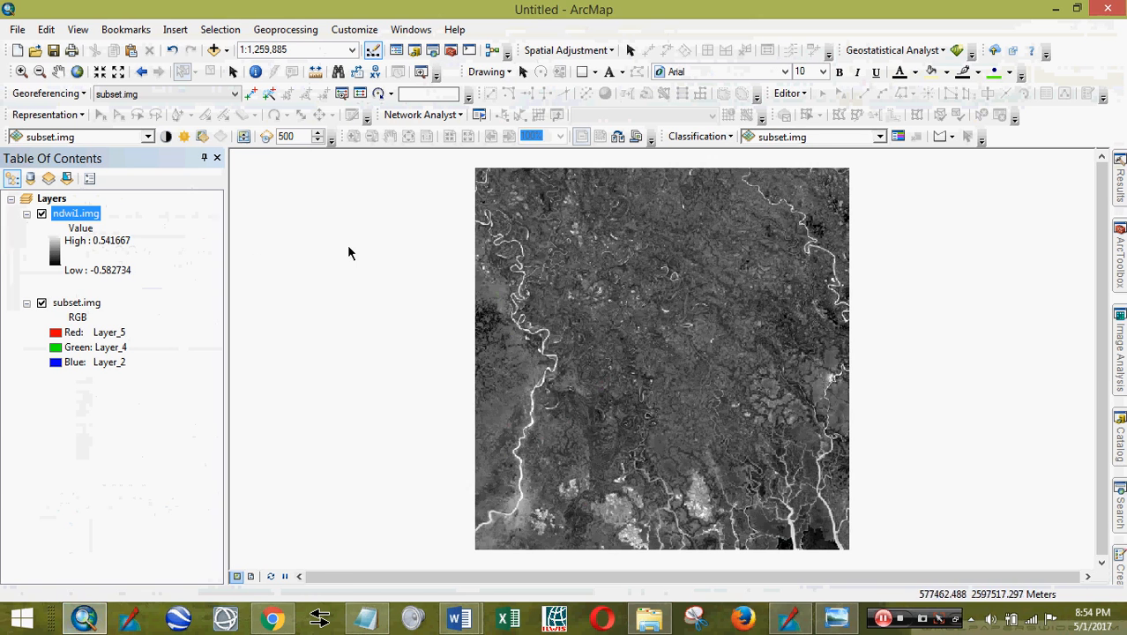
pyautogui.click(40, 214)
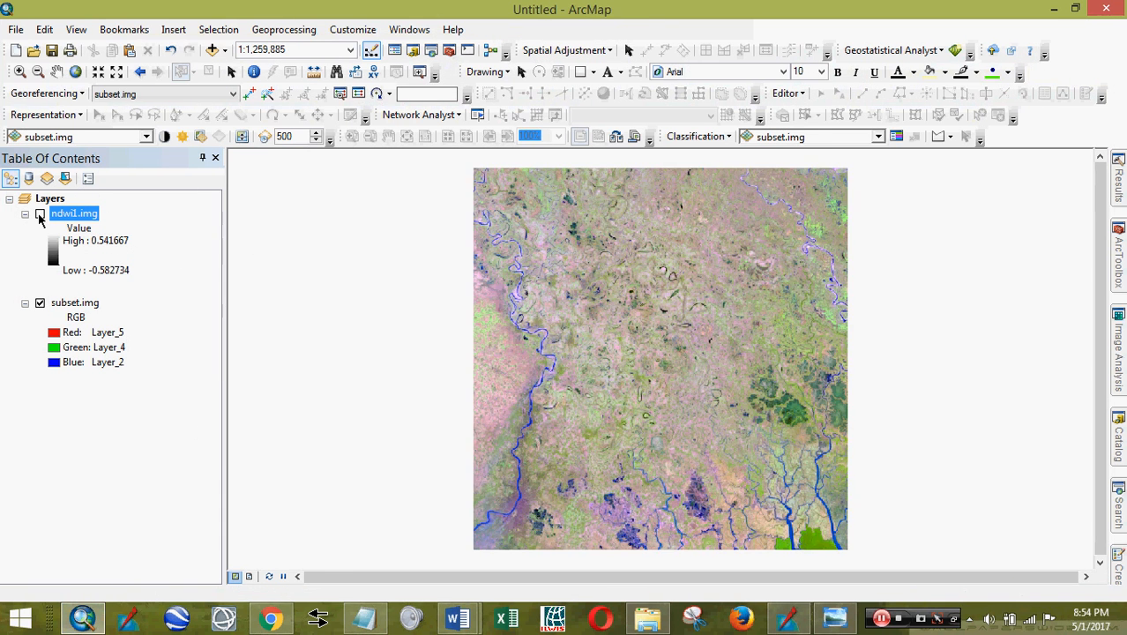
pyautogui.click(40, 214)
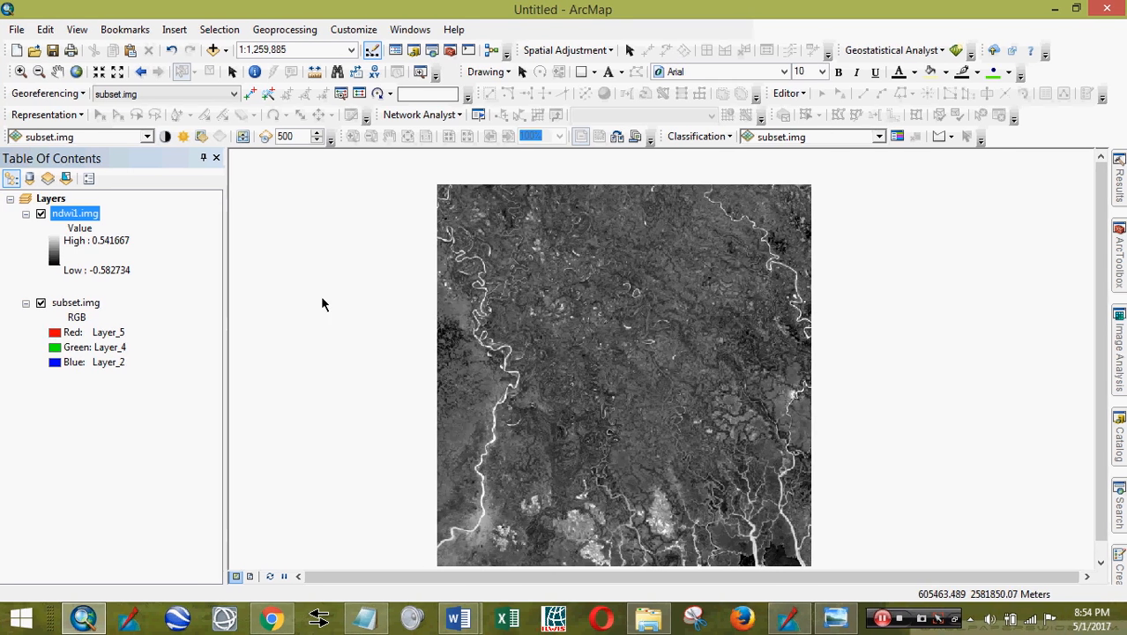
pyautogui.click(93, 214)
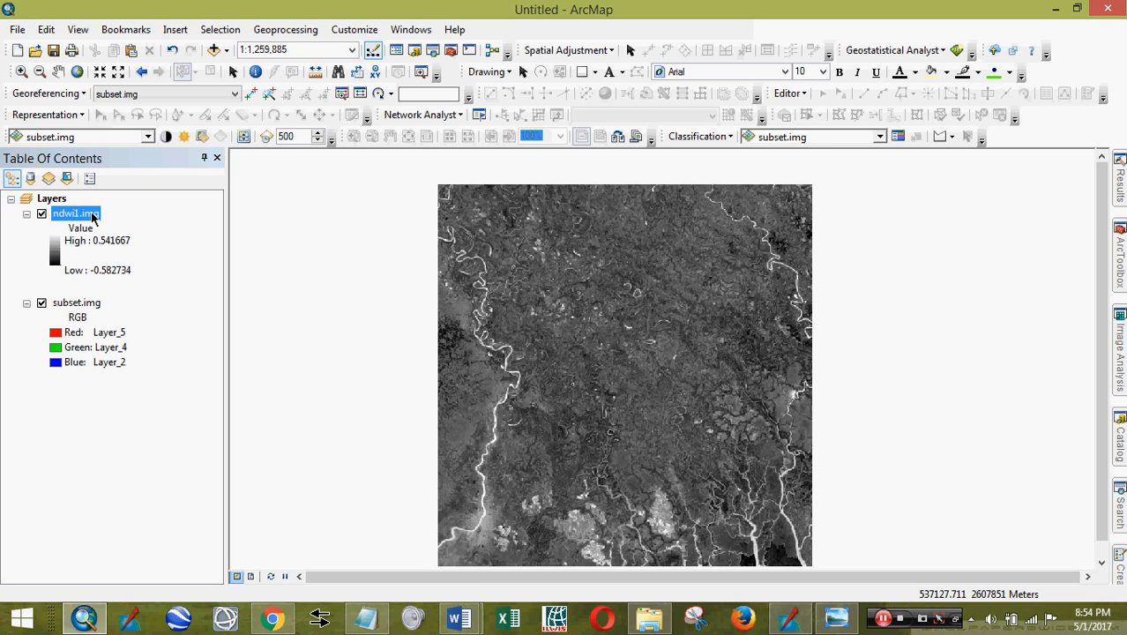
# - Set ndwi1.img's symbology to Classified with 10 classes
pyautogui.doubleClick(92, 217)
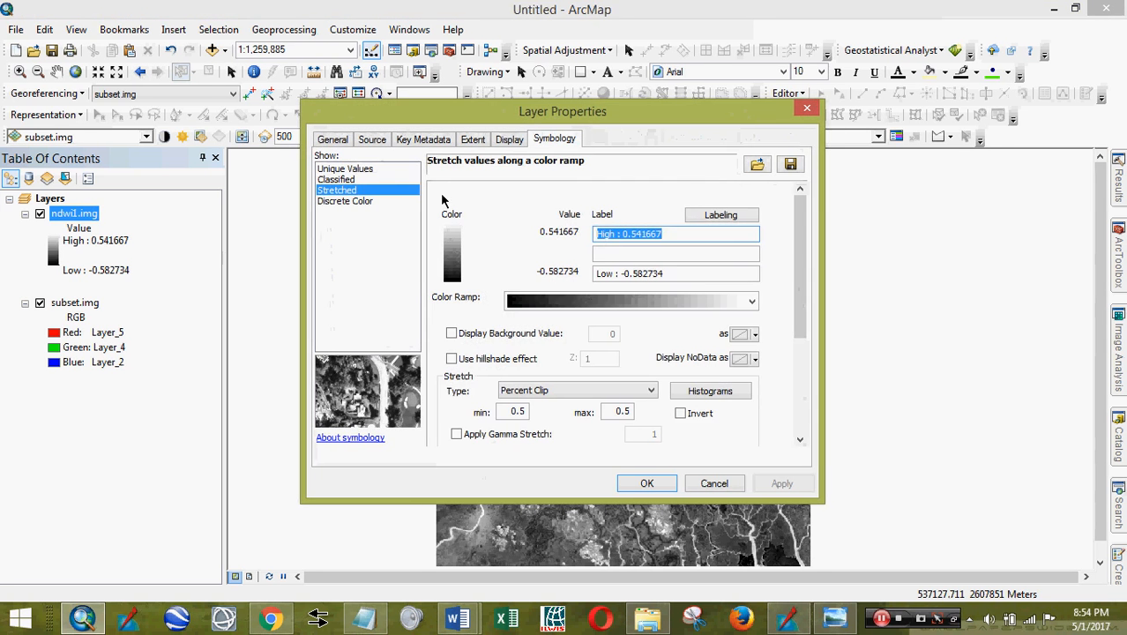
pyautogui.click(339, 180)
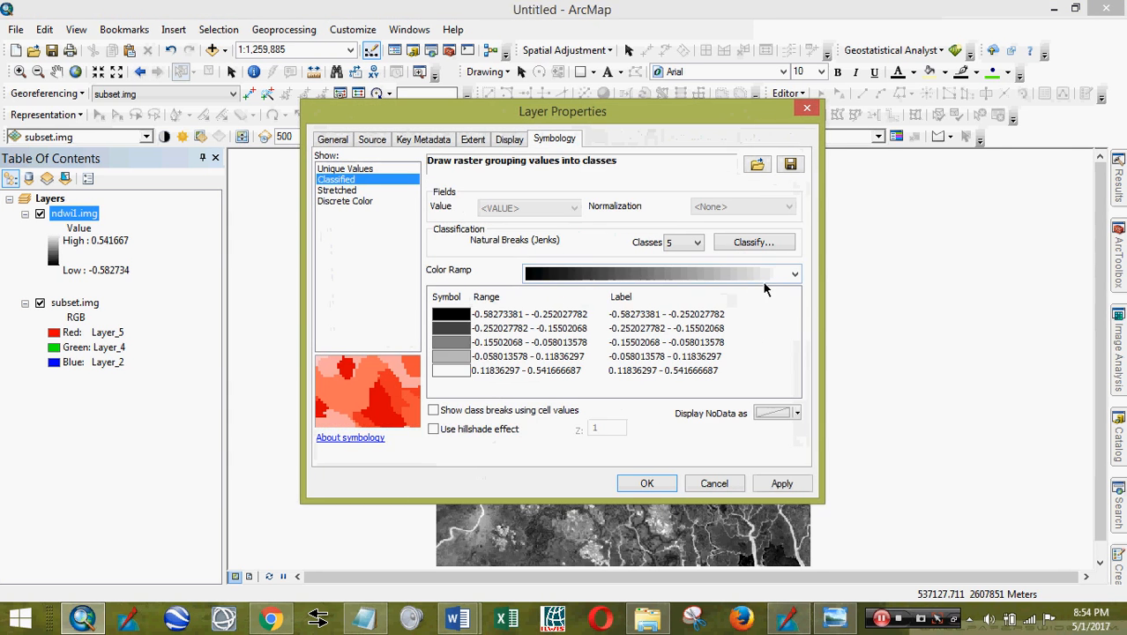
pyautogui.click(698, 244)
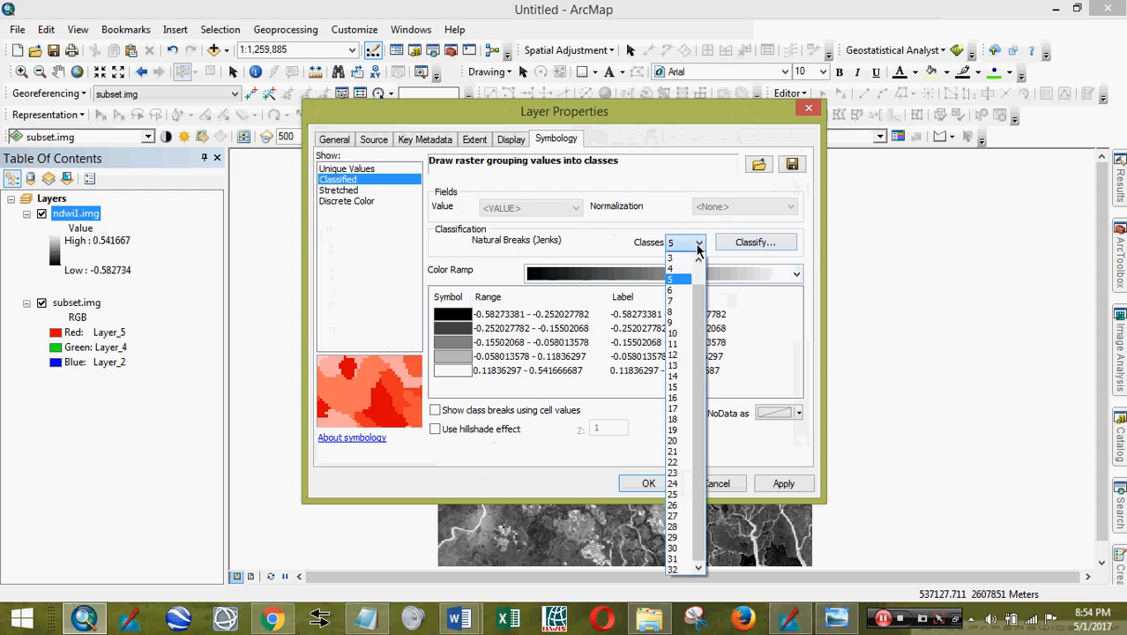
pyautogui.click(676, 335)
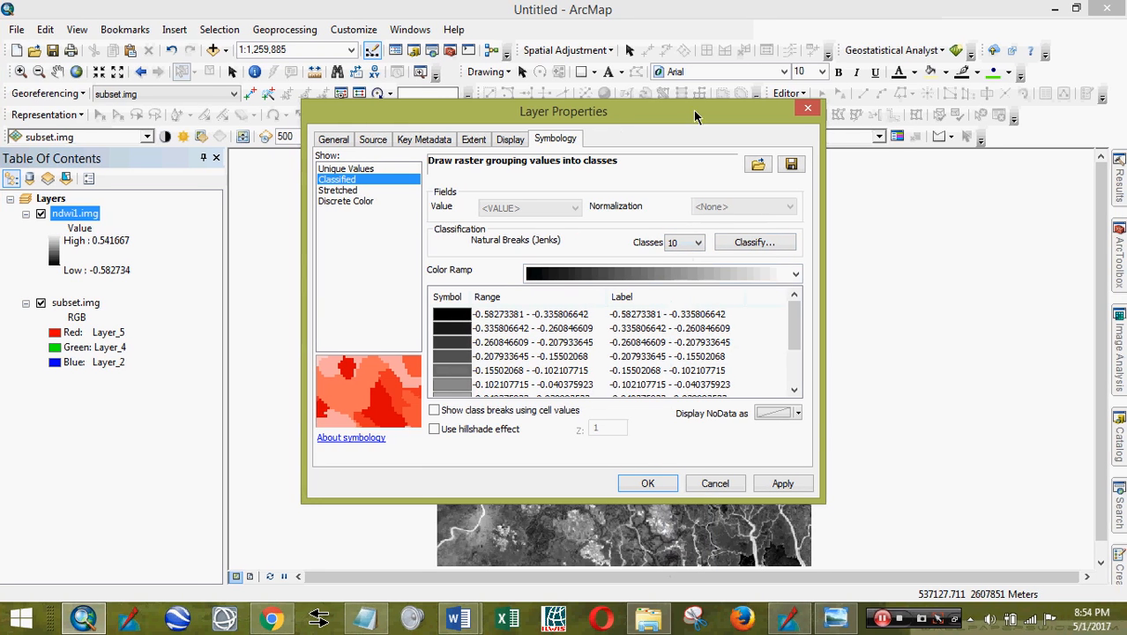
# - Choose the green-to-blue colour ramp for the classes and apply it to the map
pyautogui.click(797, 273)
pyautogui.scroll(1, 800, 203)
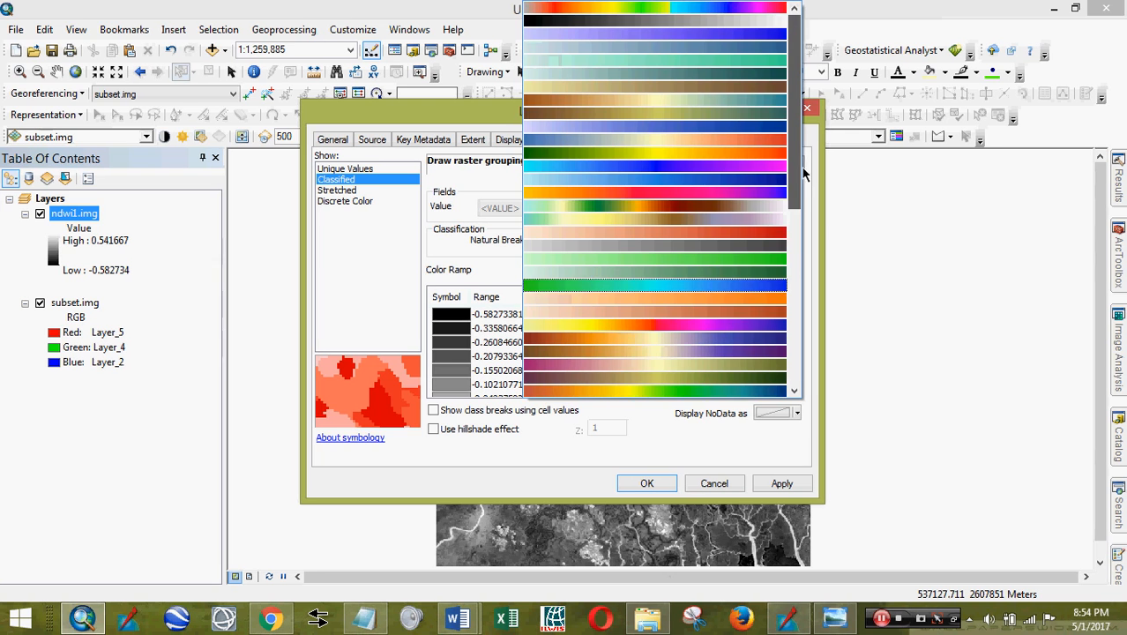
pyautogui.scroll(-3, 811, 256)
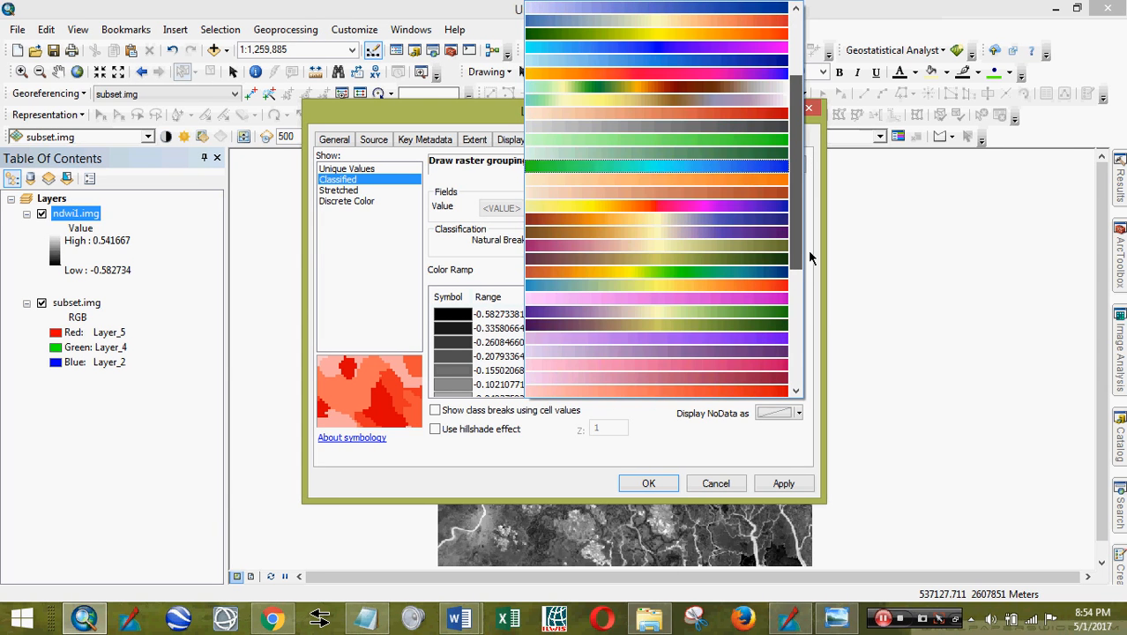
pyautogui.moveTo(809, 256); pyautogui.dragTo(795, 301)
pyautogui.click(779, 369)
pyautogui.click(795, 275)
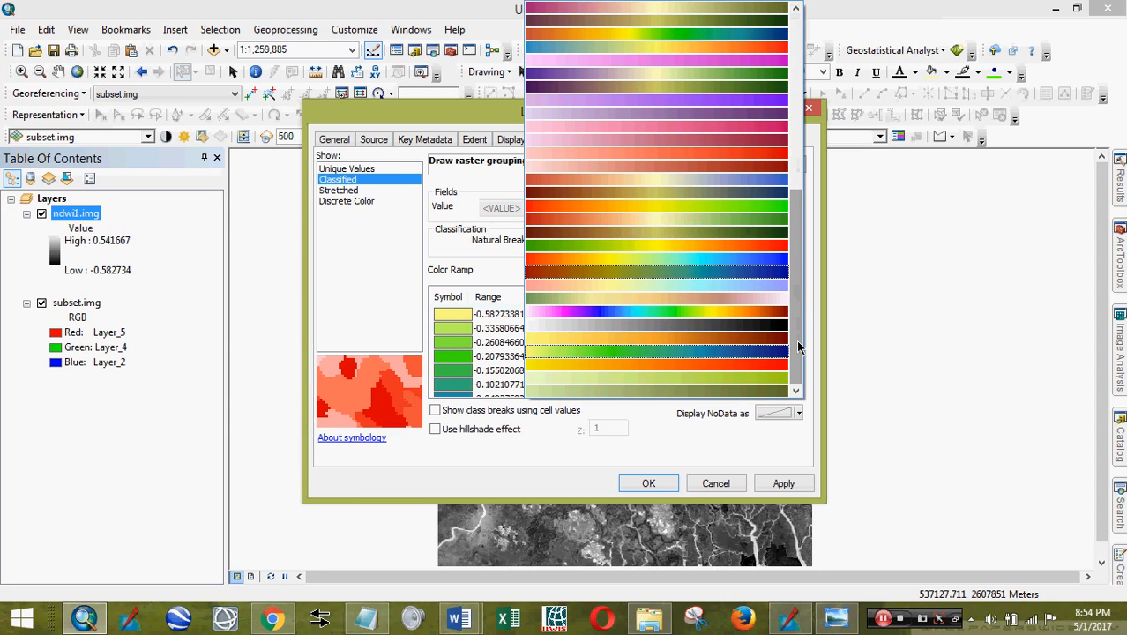
pyautogui.moveTo(800, 291); pyautogui.dragTo(810, 214)
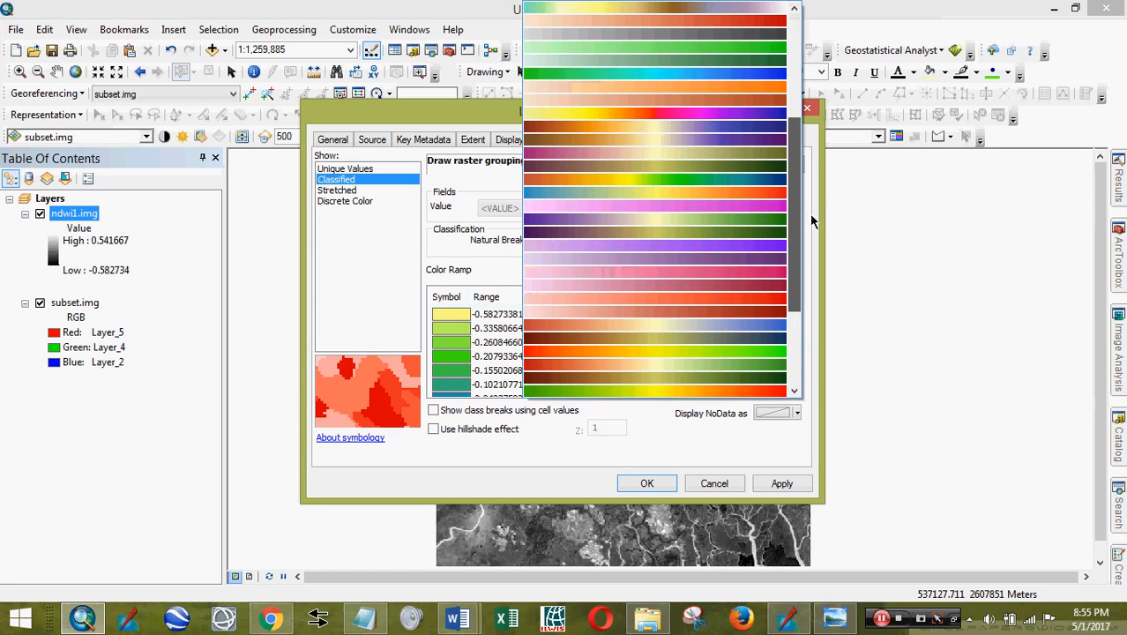
pyautogui.click(767, 76)
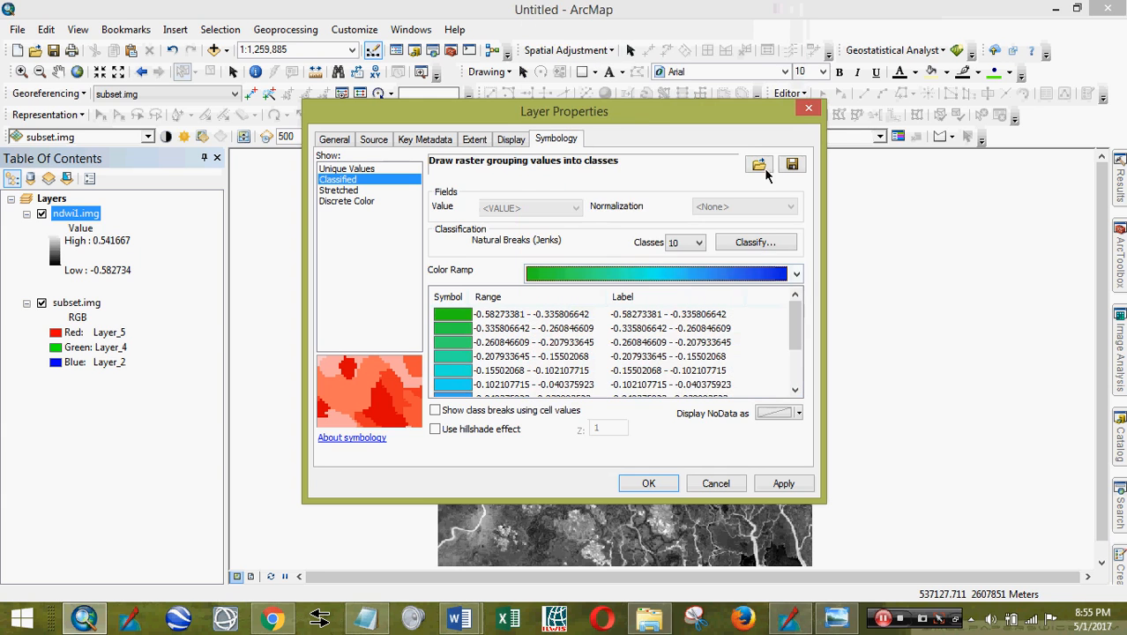
pyautogui.moveTo(797, 314); pyautogui.dragTo(805, 379)
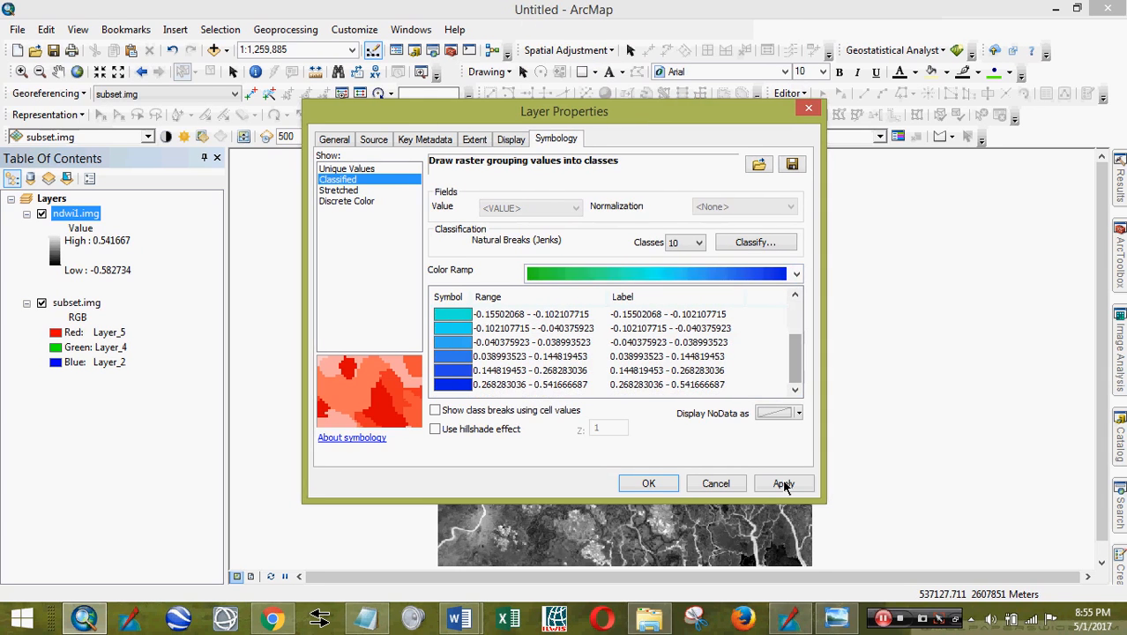
pyautogui.click(784, 484)
pyautogui.click(648, 483)
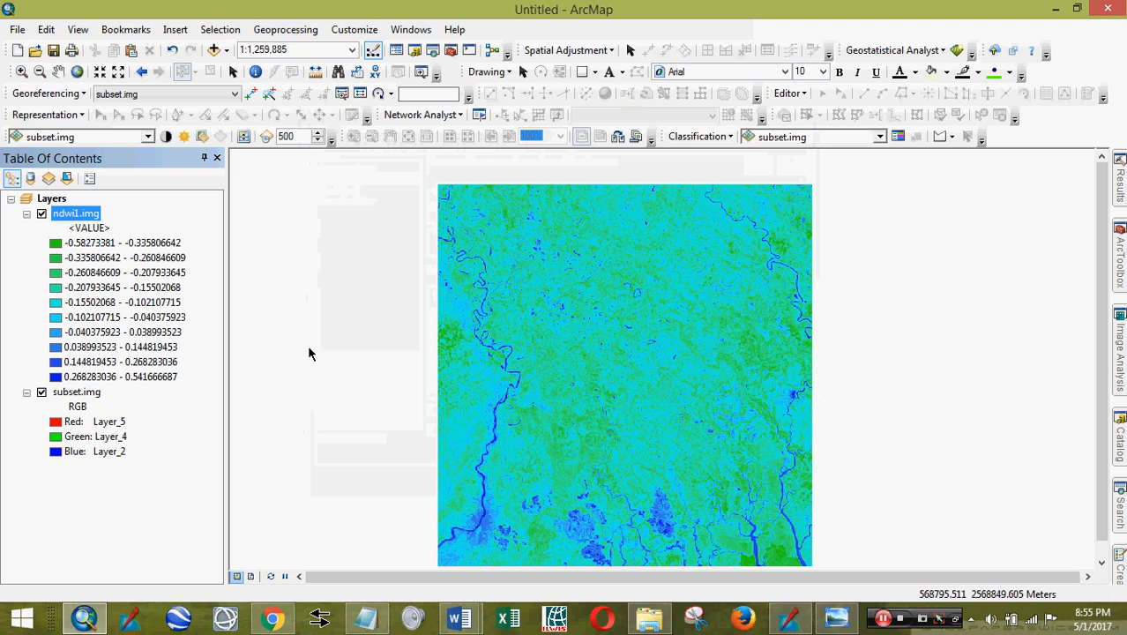
# - In ndwi1.img's symbology, make the first class dark green and the second class green
pyautogui.doubleClick(91, 216)
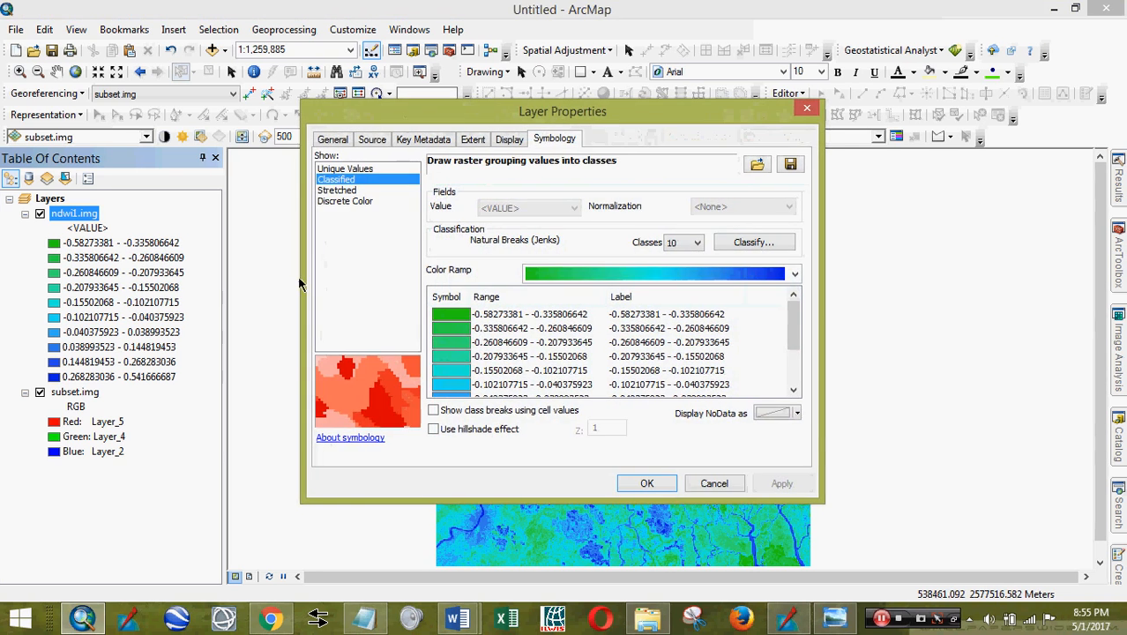
pyautogui.moveTo(793, 313); pyautogui.dragTo(908, 380)
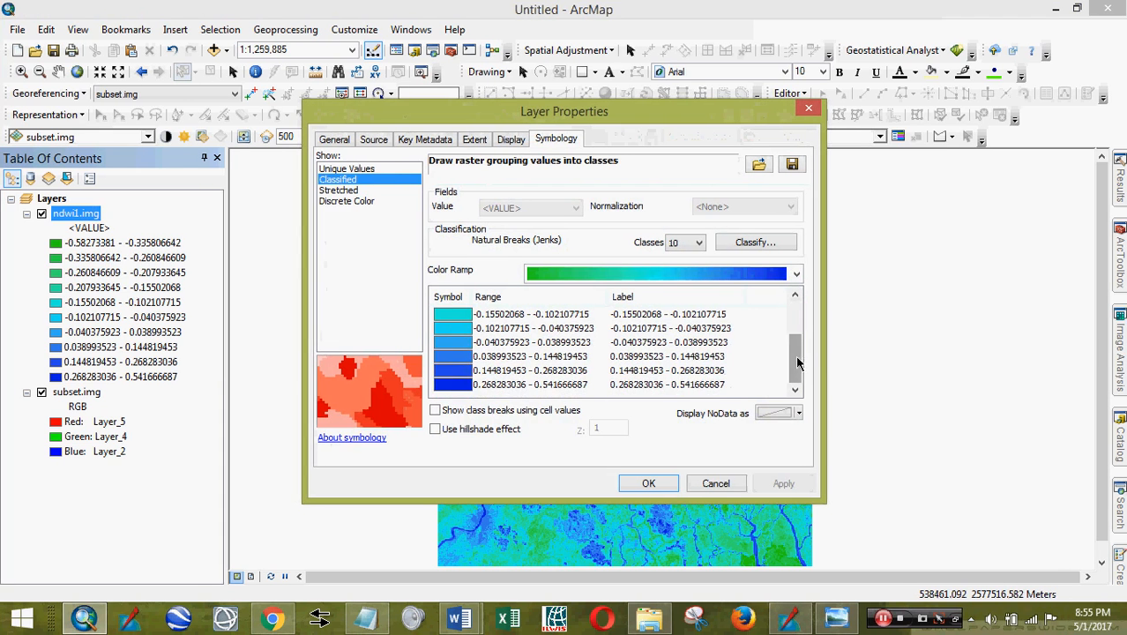
pyautogui.moveTo(795, 357); pyautogui.dragTo(737, 302)
pyautogui.click(466, 315)
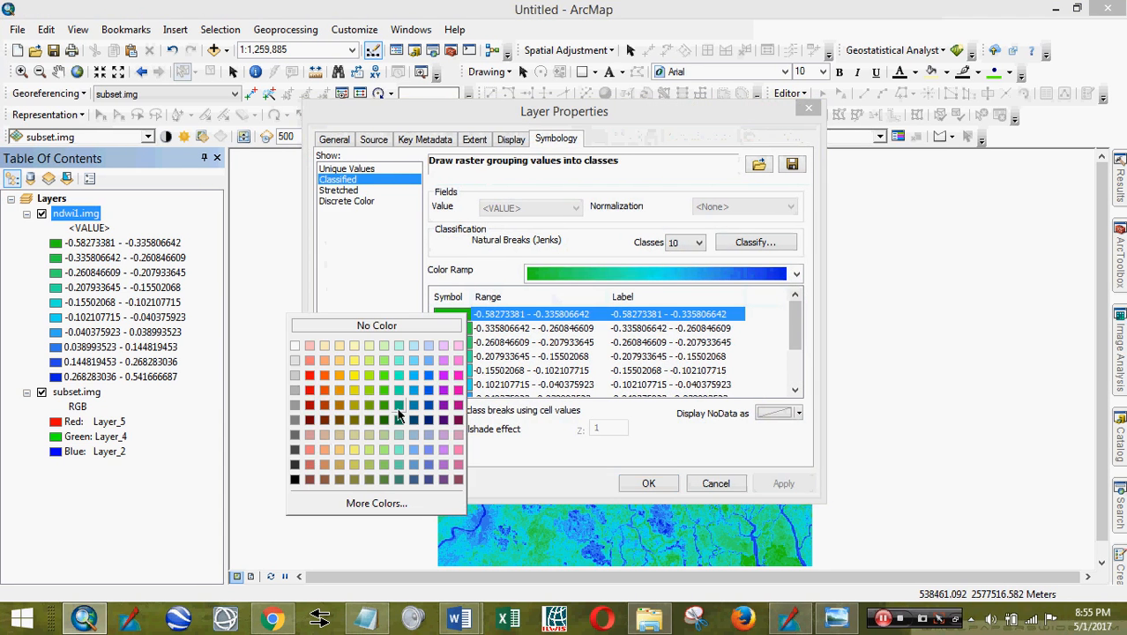
pyautogui.click(382, 423)
pyautogui.click(448, 327)
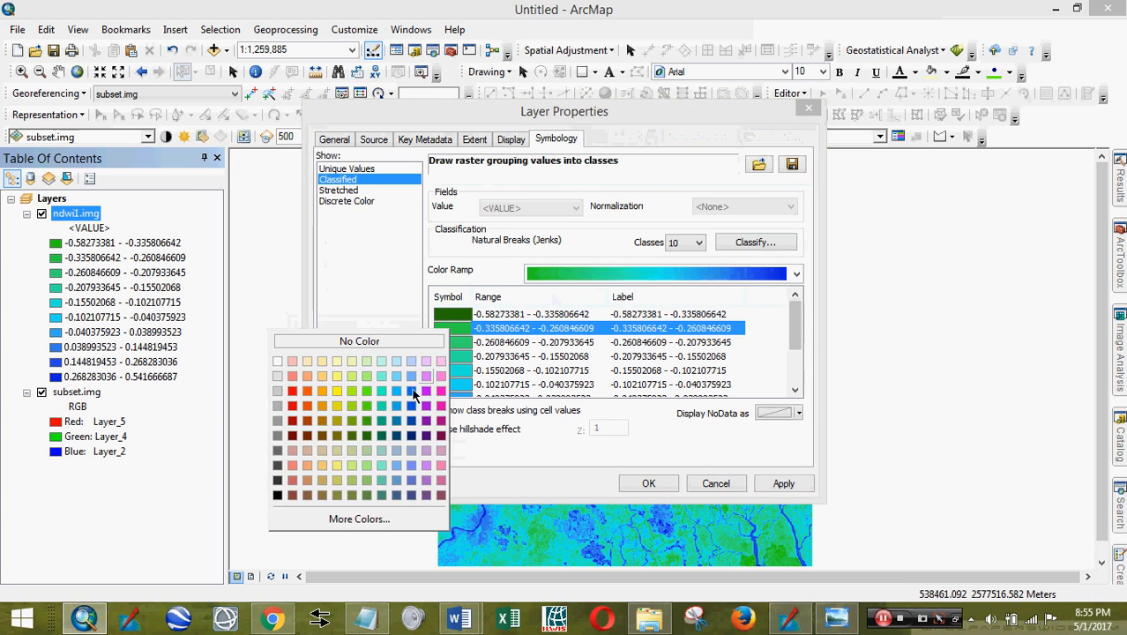
pyautogui.click(366, 416)
# - Make the third class lighter green and the fourth light green, then apply and close
pyautogui.click(446, 342)
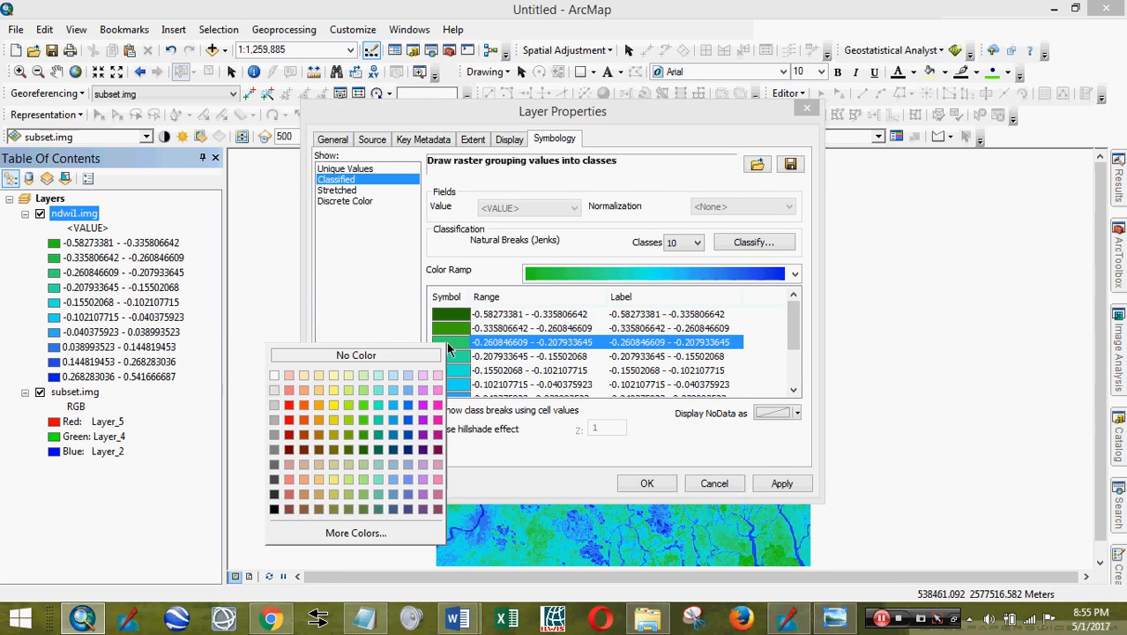
pyautogui.click(366, 414)
pyautogui.click(450, 355)
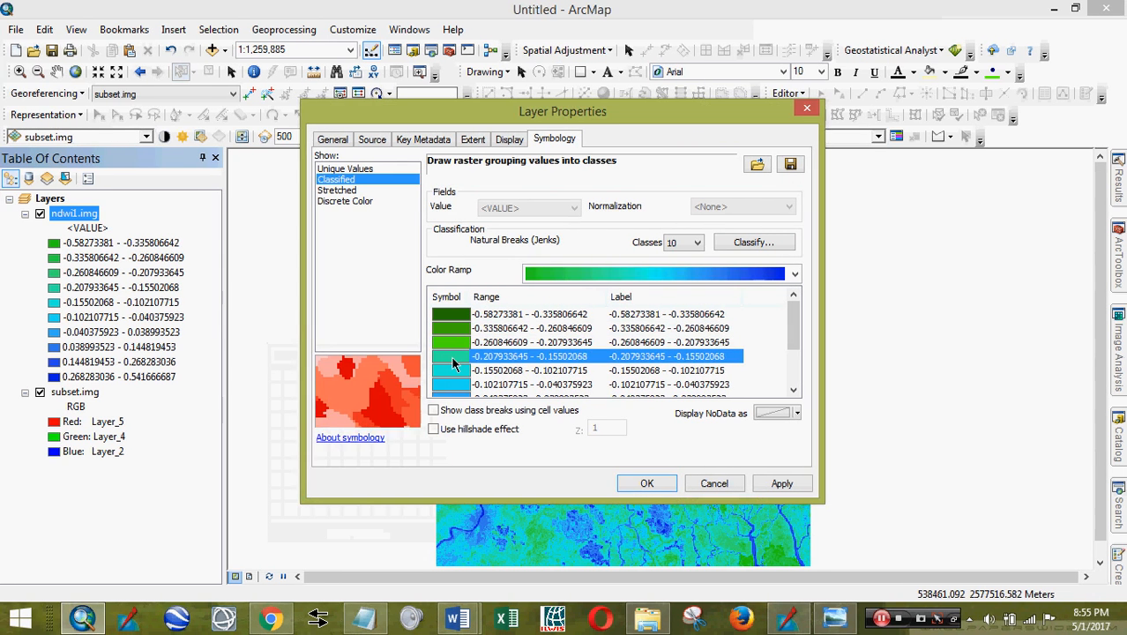
pyautogui.click(374, 402)
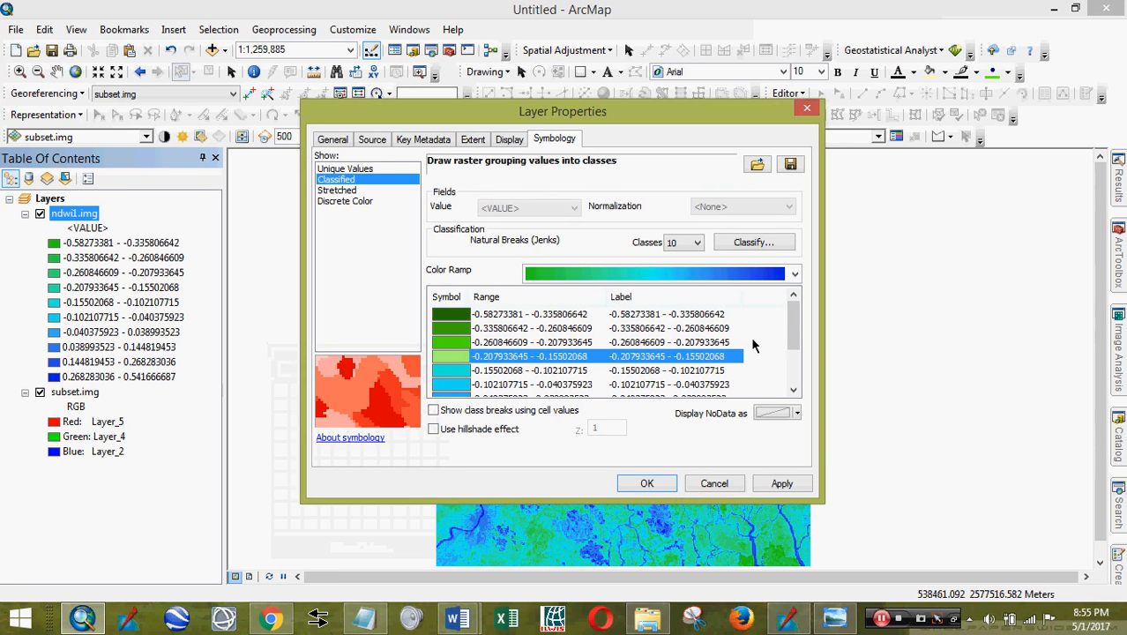
pyautogui.scroll(-2, 785, 333)
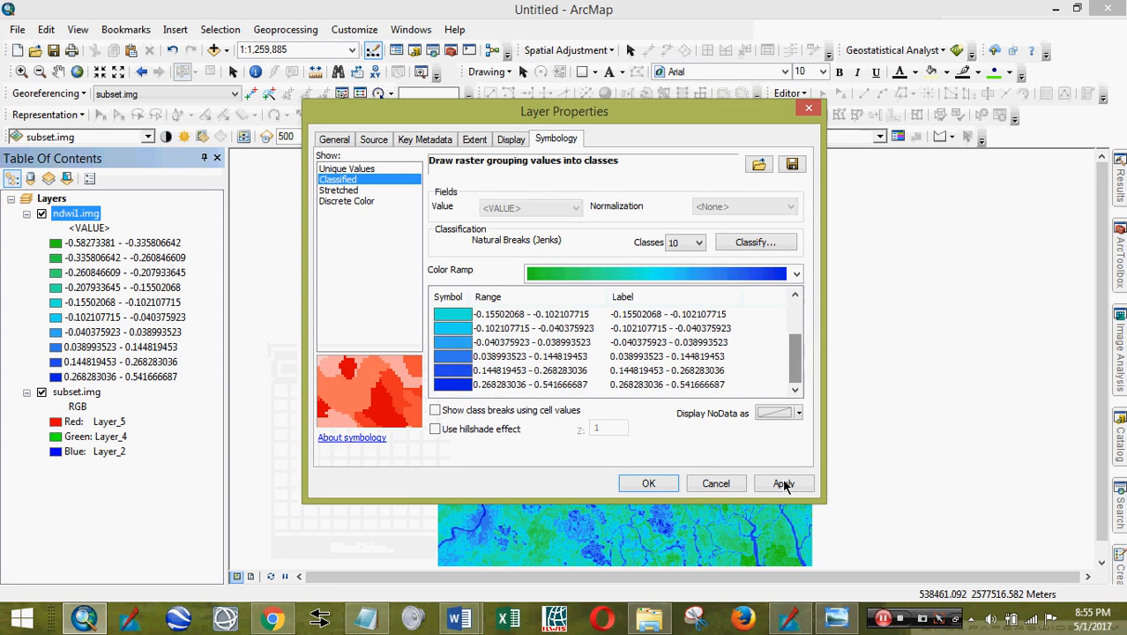
pyautogui.click(780, 484)
pyautogui.click(649, 484)
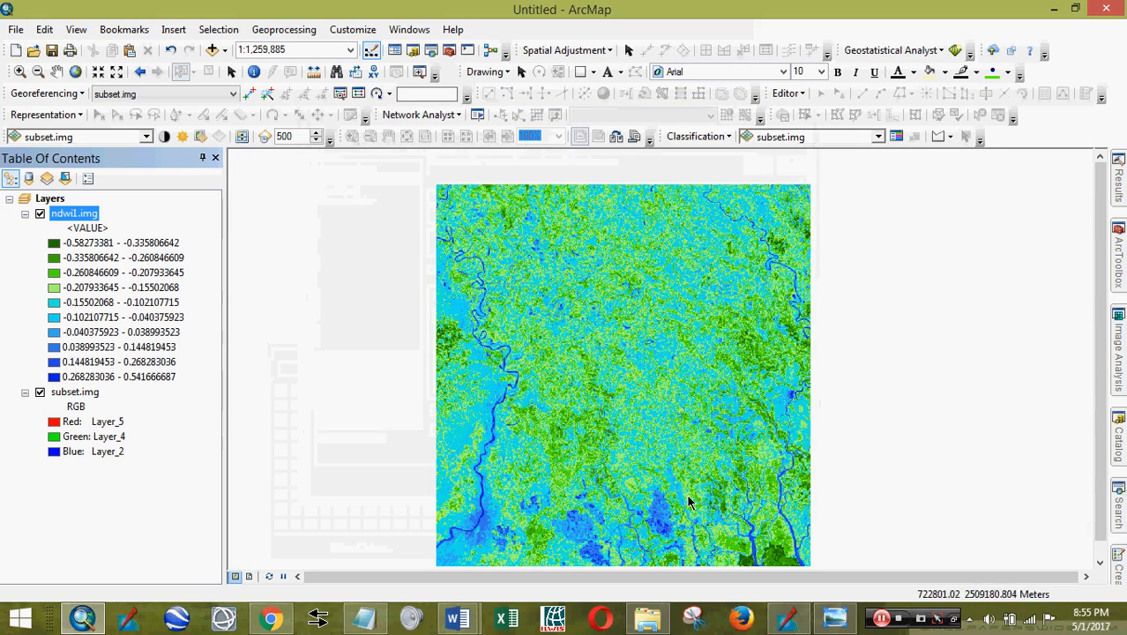
# - Pan and zoom the map, repeatedly toggling ndwi1.img to compare the NDWI classes with the RGB image
pyautogui.moveTo(657, 456); pyautogui.dragTo(649, 396)
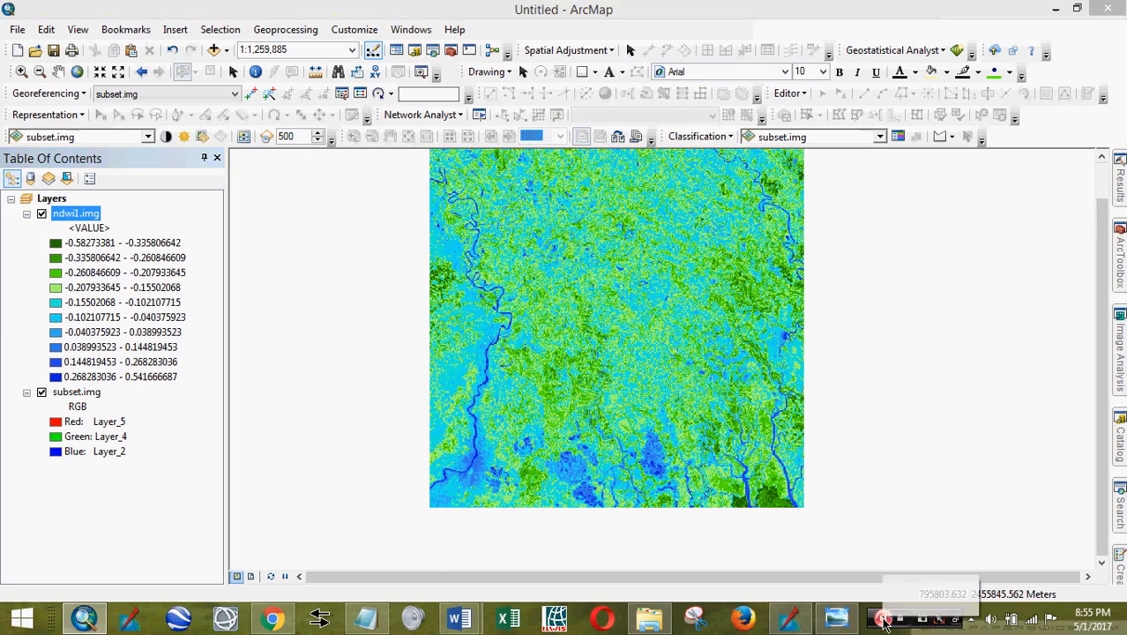
pyautogui.click(882, 619)
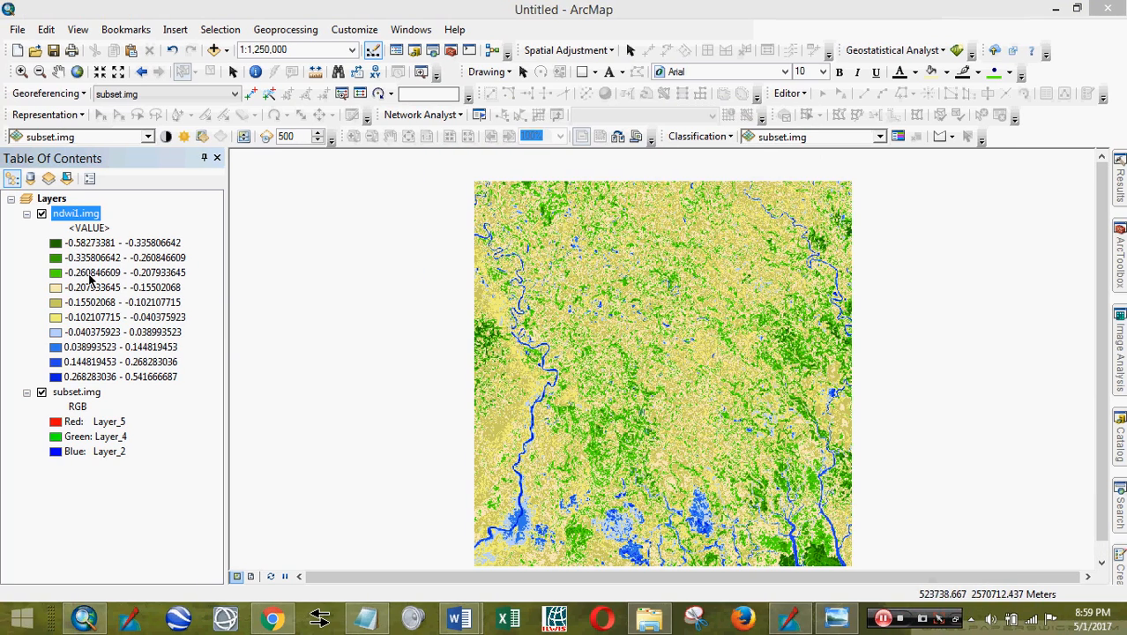
pyautogui.scroll(2, 569, 450)
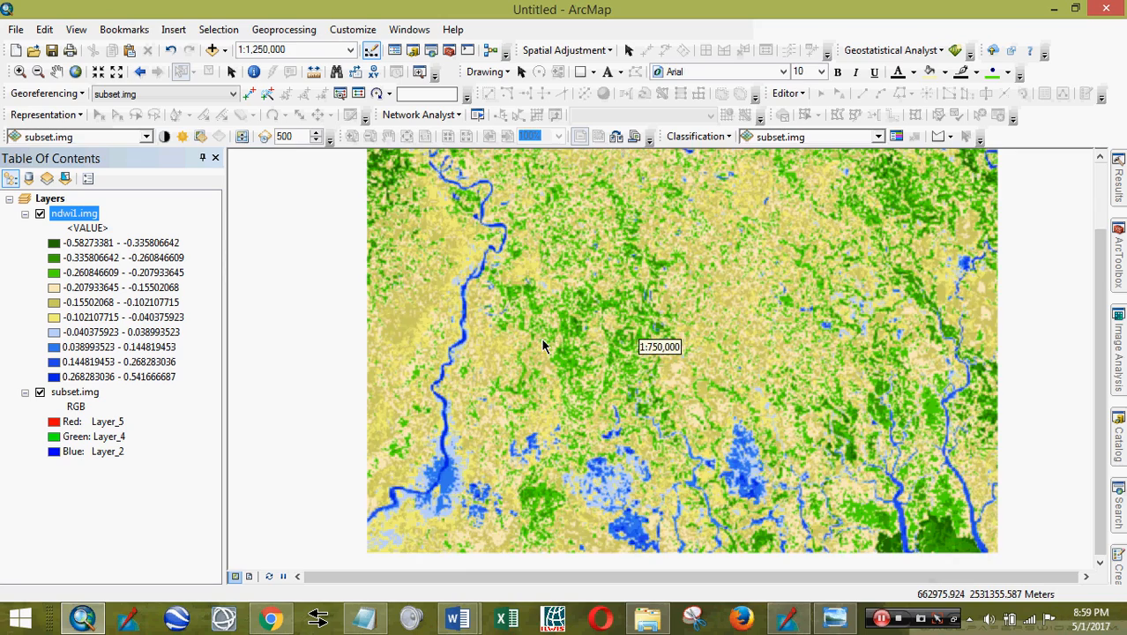
pyautogui.scroll(2, 712, 436)
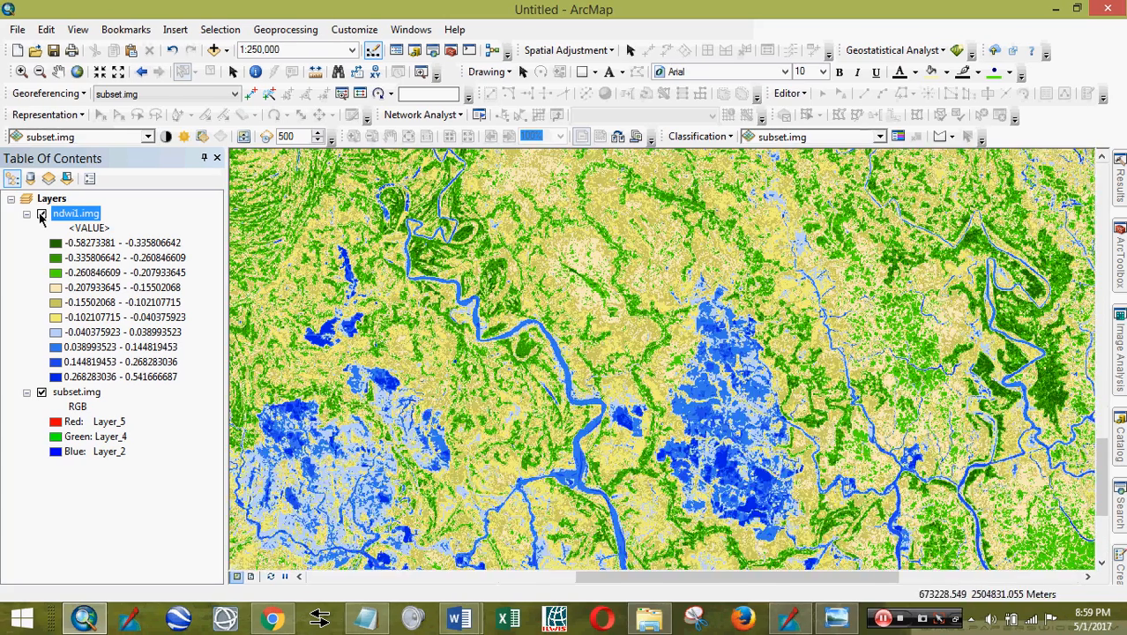
pyautogui.click(41, 215)
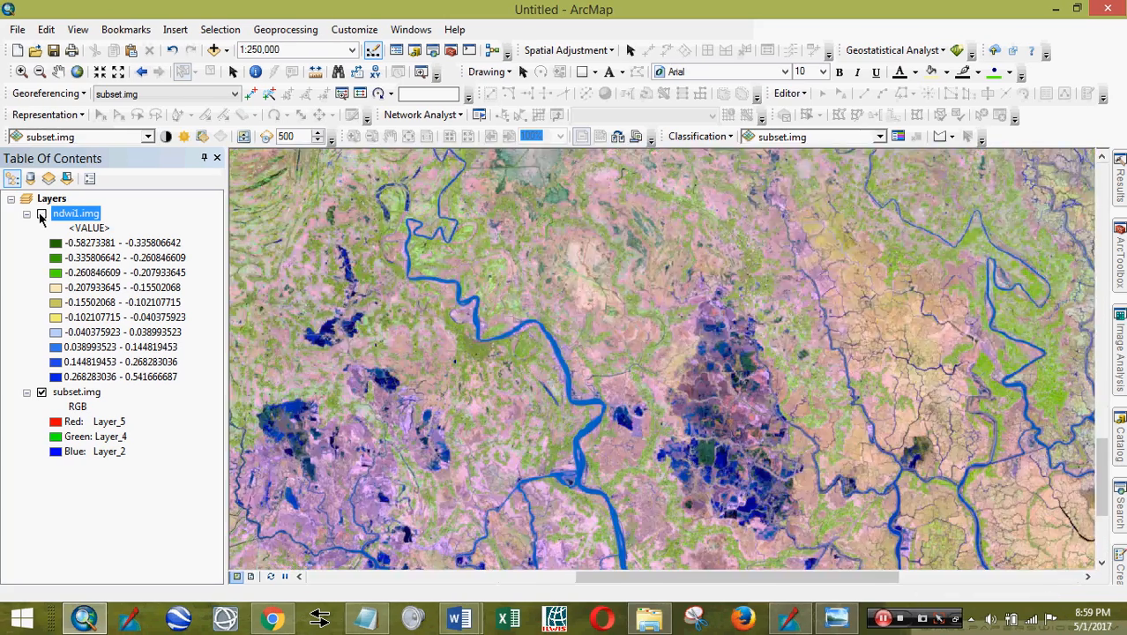
pyautogui.scroll(1, 537, 448)
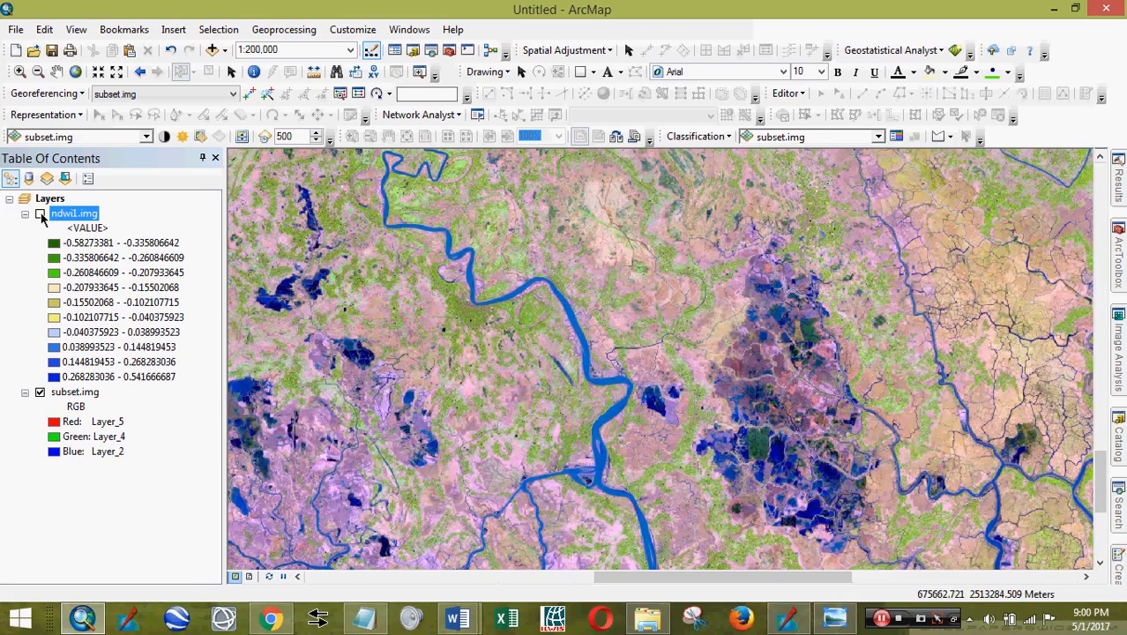
pyautogui.click(40, 215)
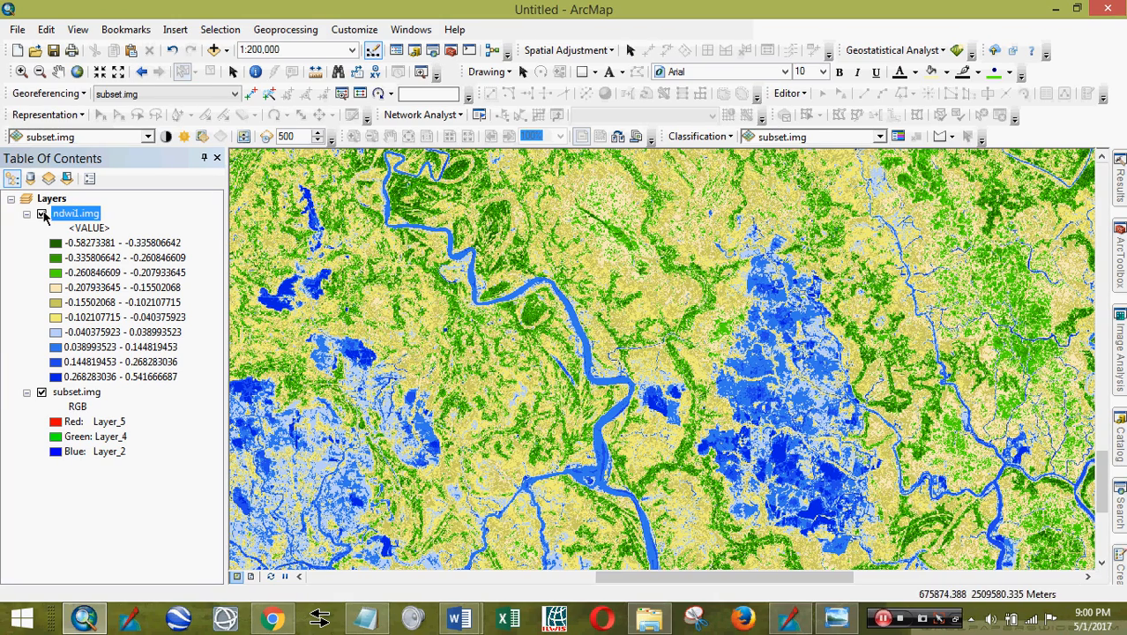
pyautogui.click(42, 215)
pyautogui.click(43, 215)
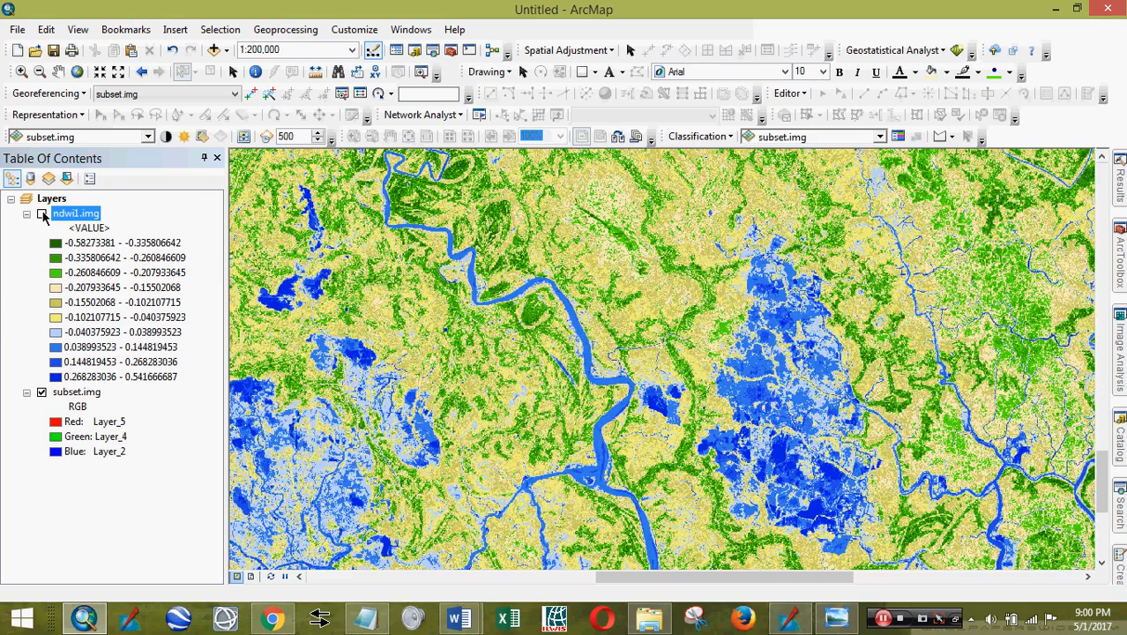
pyautogui.click(43, 215)
pyautogui.click(42, 215)
pyautogui.click(42, 215)
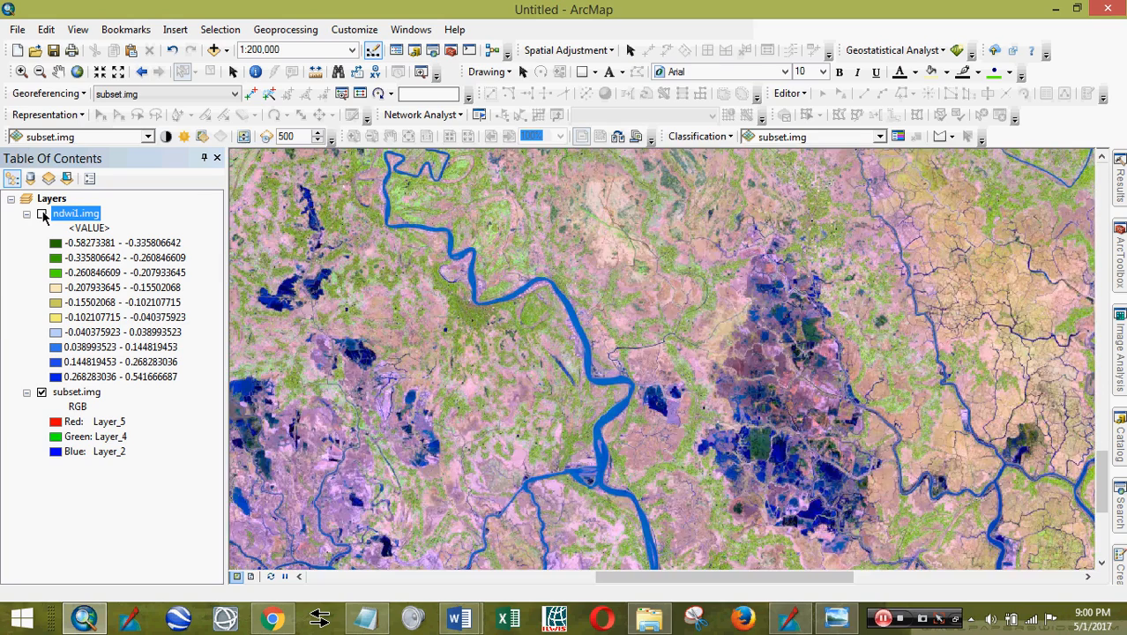
pyautogui.click(42, 215)
pyautogui.click(43, 214)
# - Zoom around the map, turn ndwi1.img back on, and switch to ERDAS IMAGINE
pyautogui.scroll(1, 939, 254)
pyautogui.scroll(-1, 663, 321)
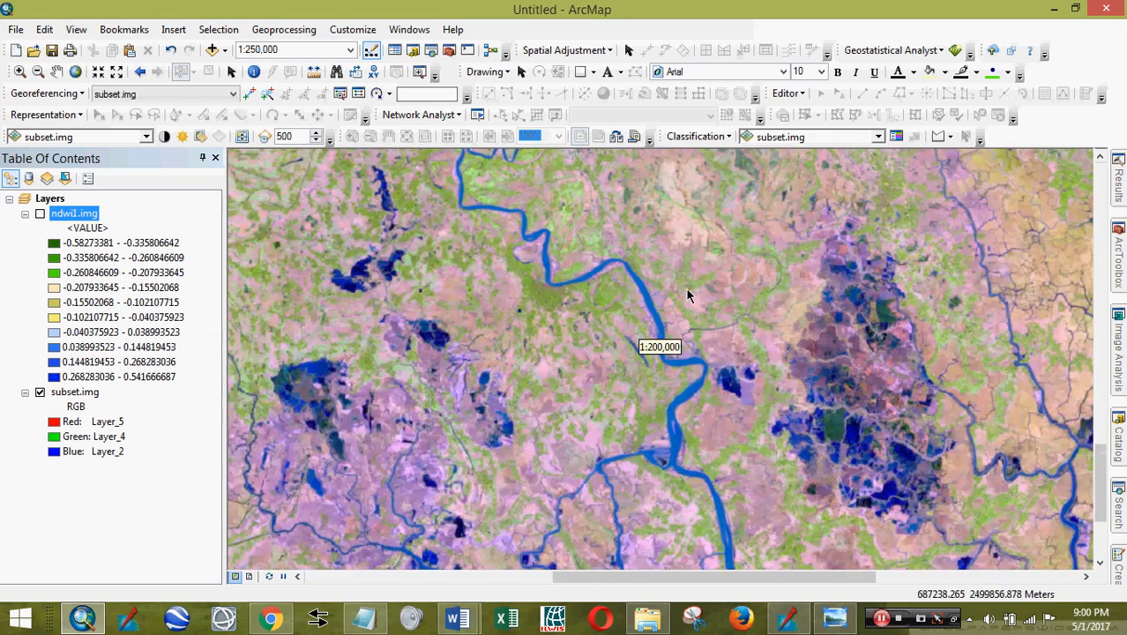
pyautogui.scroll(-4, 852, 418)
pyautogui.scroll(5, 811, 509)
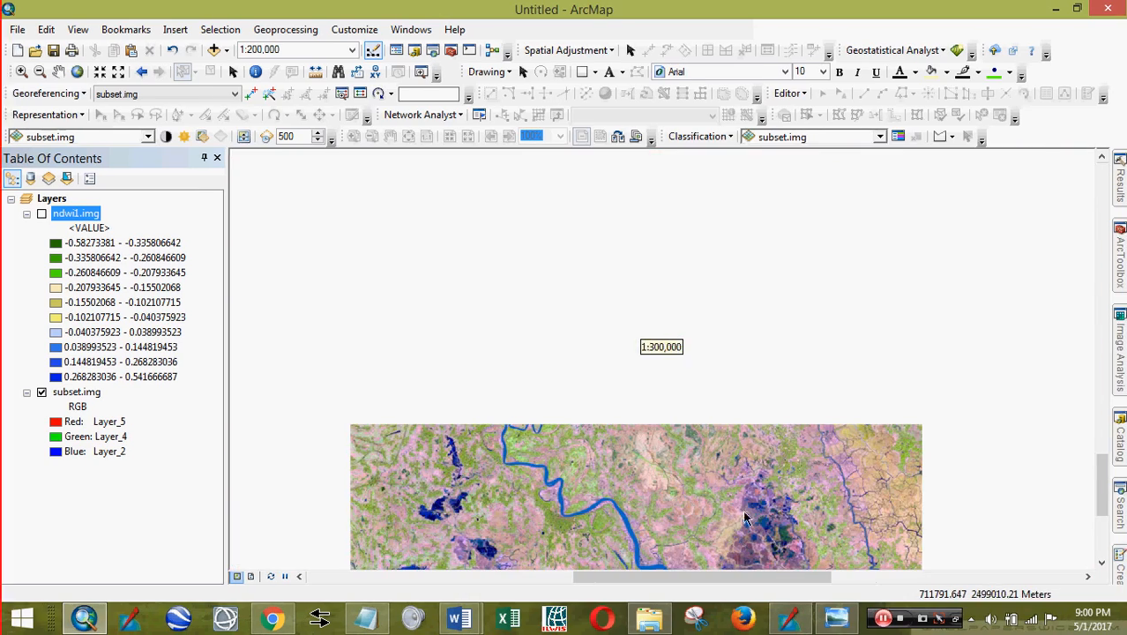
pyautogui.scroll(7, 734, 364)
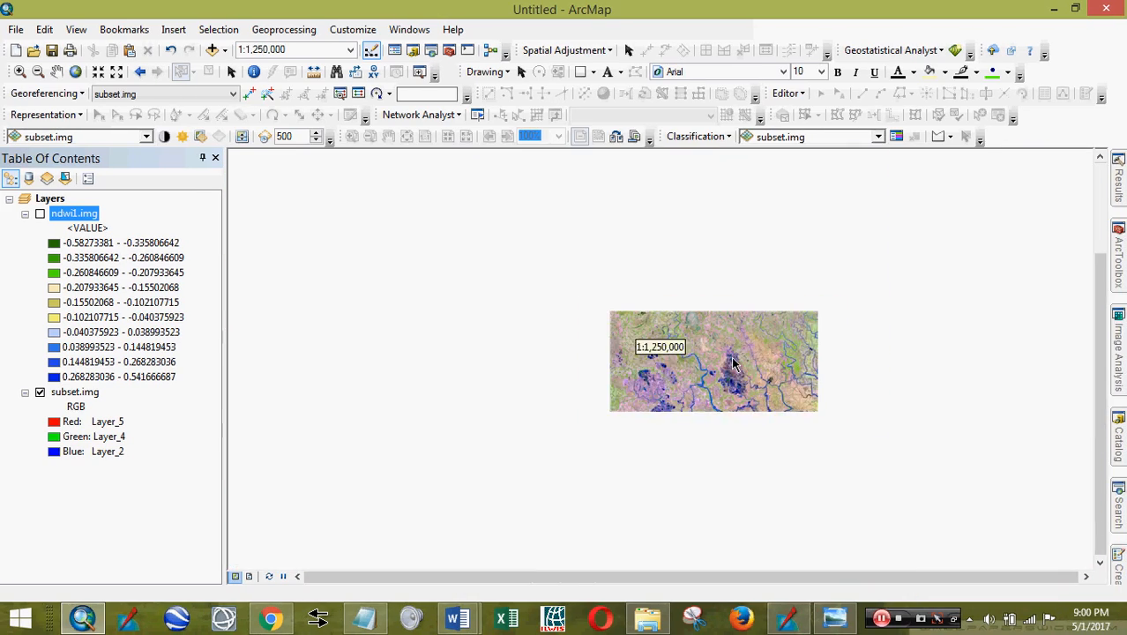
pyautogui.scroll(-3, 733, 364)
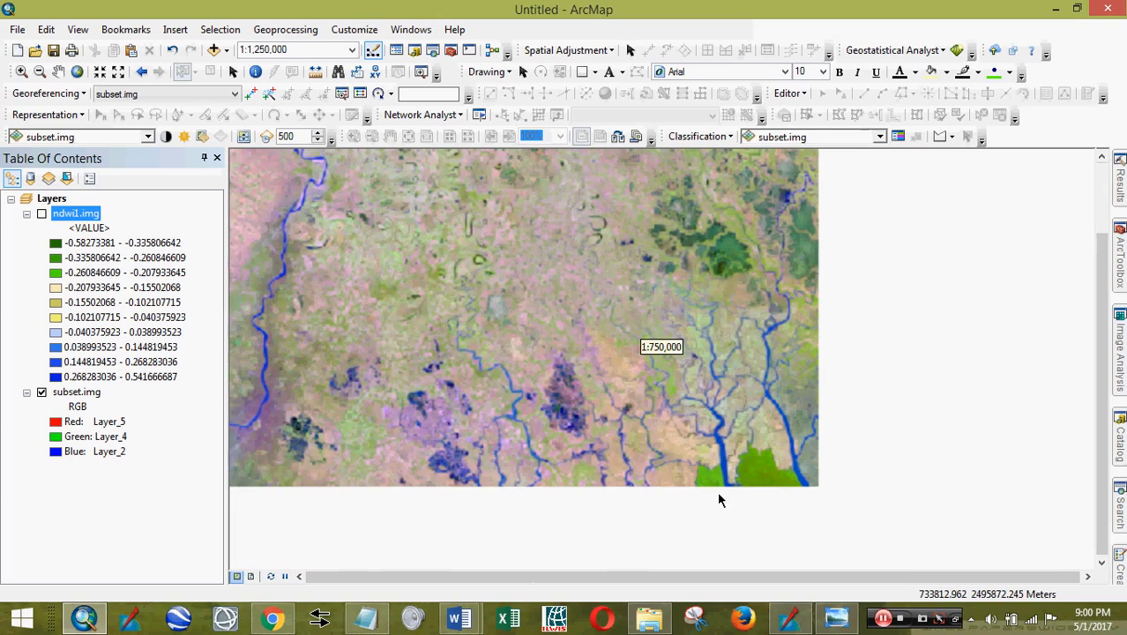
pyautogui.scroll(-2, 718, 499)
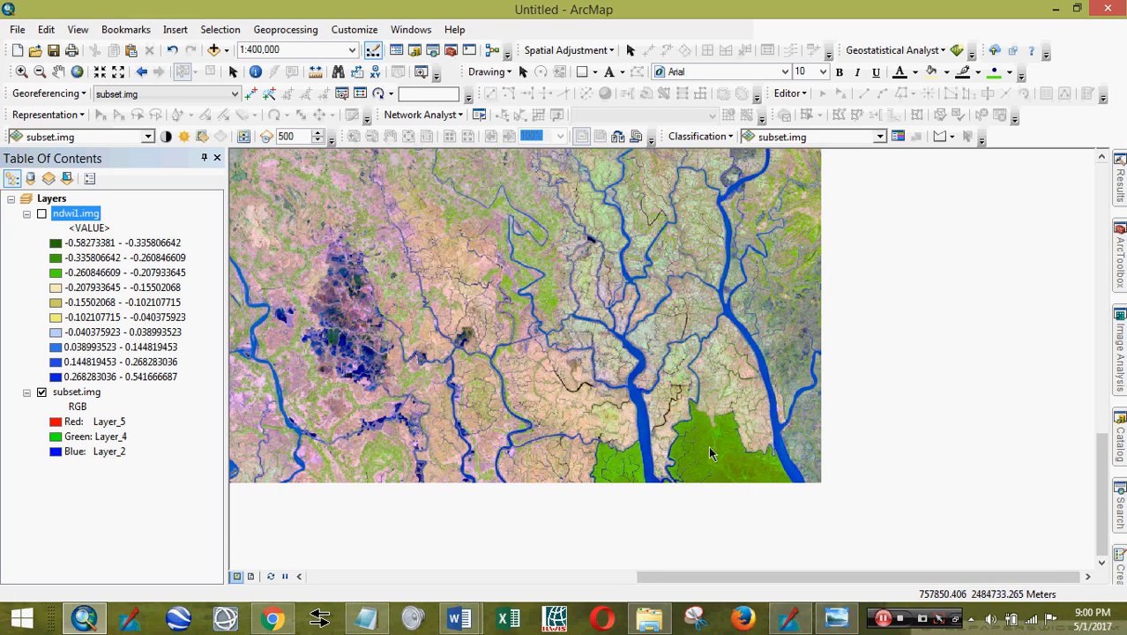
pyautogui.scroll(3, 681, 305)
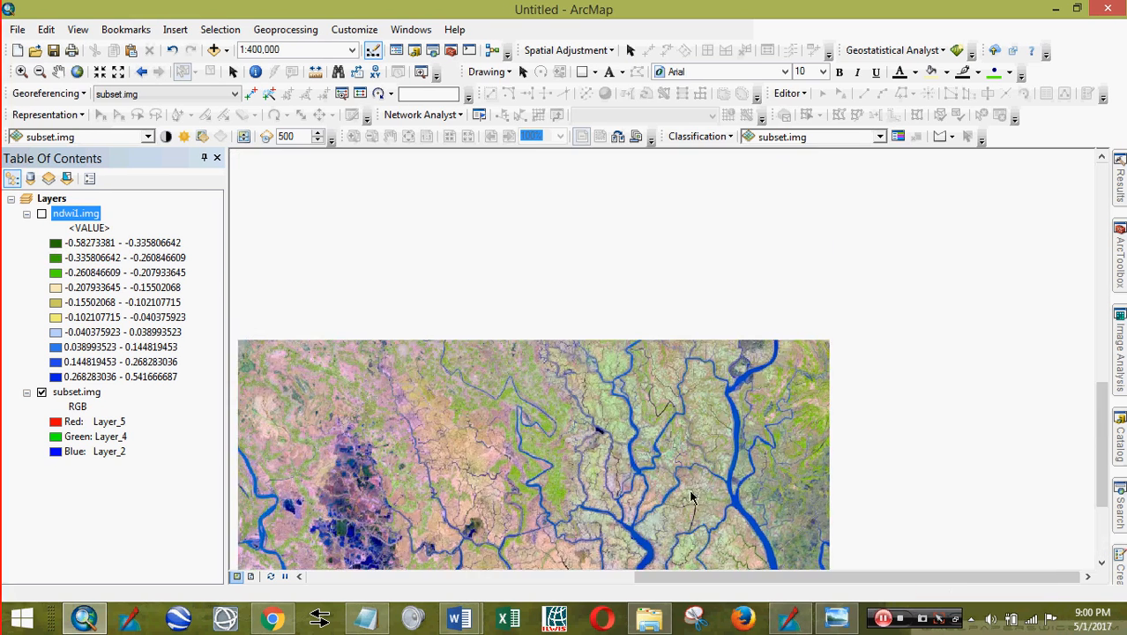
pyautogui.scroll(2, 794, 366)
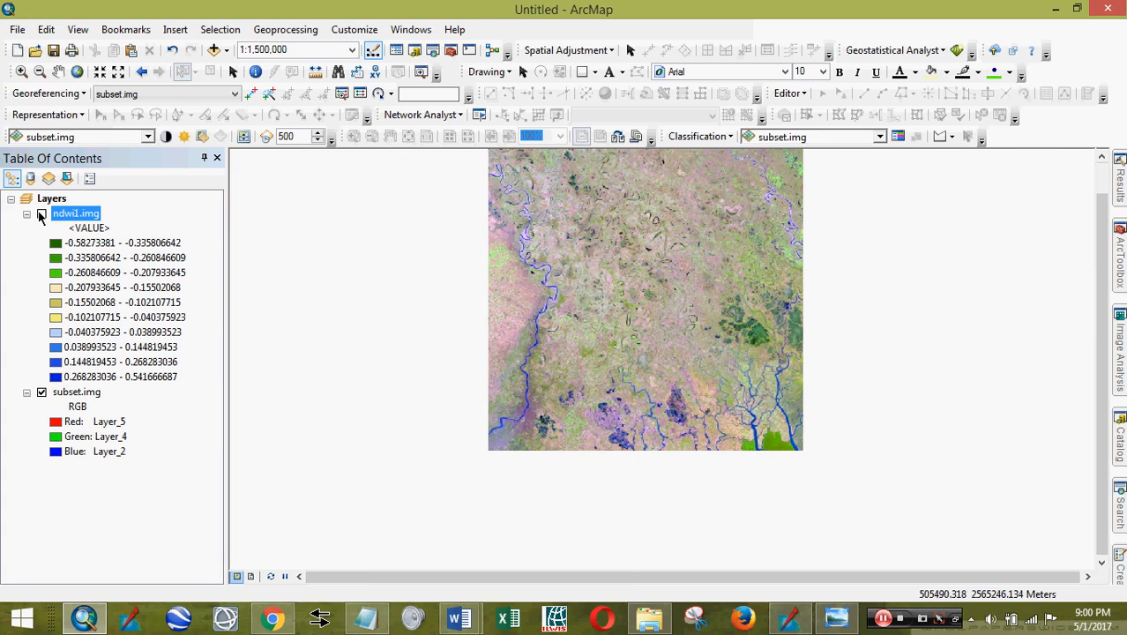
pyautogui.click(40, 215)
pyautogui.scroll(-2, 793, 441)
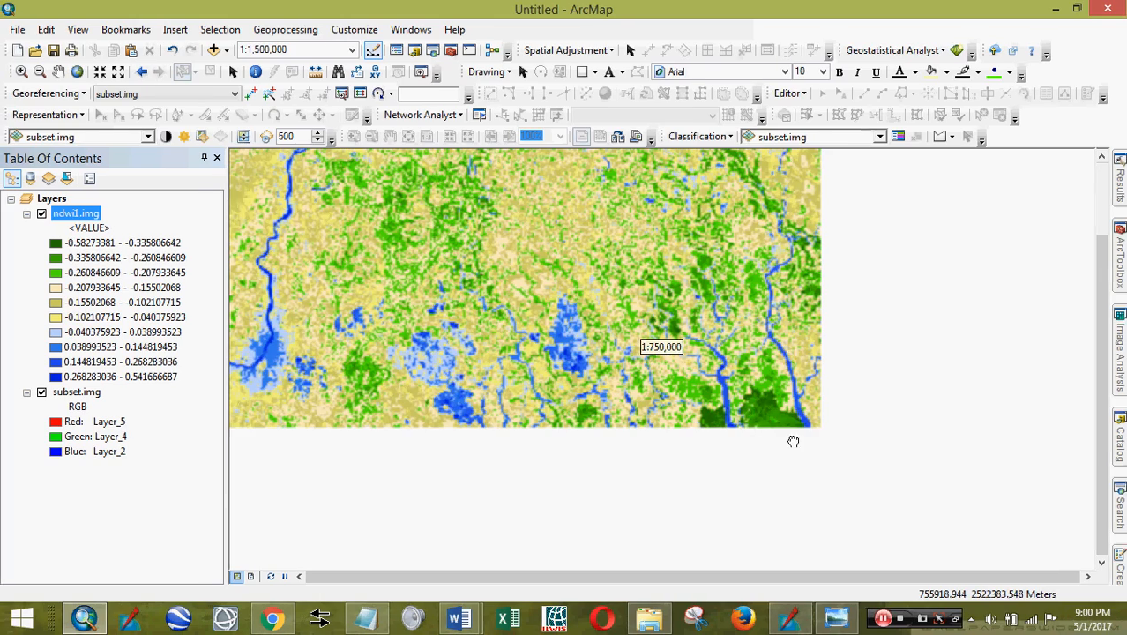
pyautogui.scroll(-2, 793, 441)
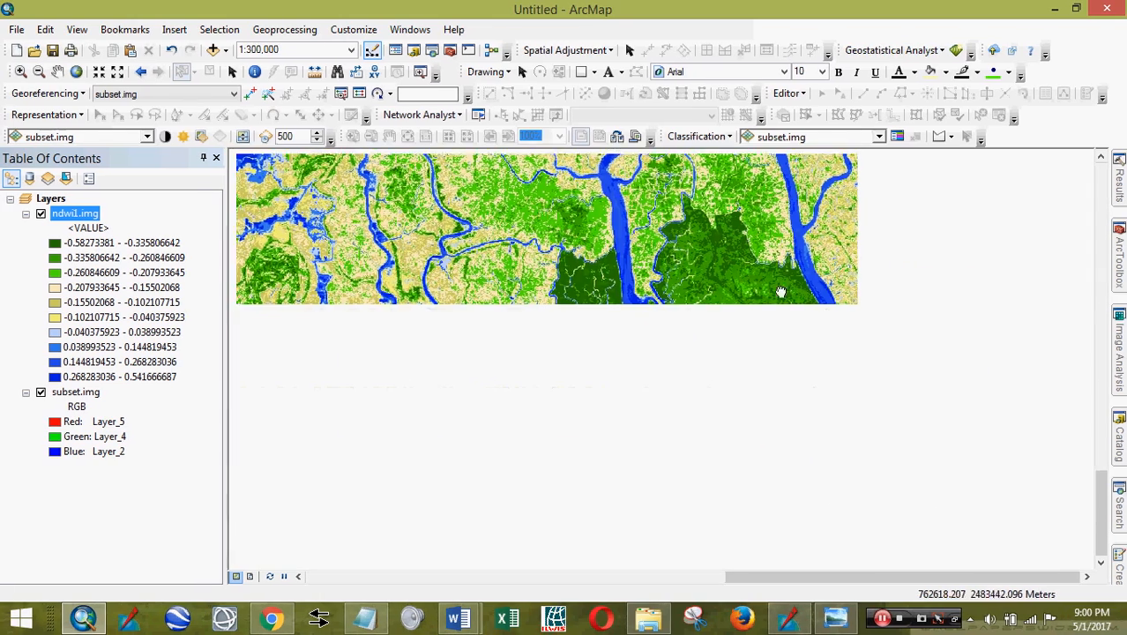
pyautogui.scroll(3, 873, 410)
pyautogui.scroll(-1, 866, 409)
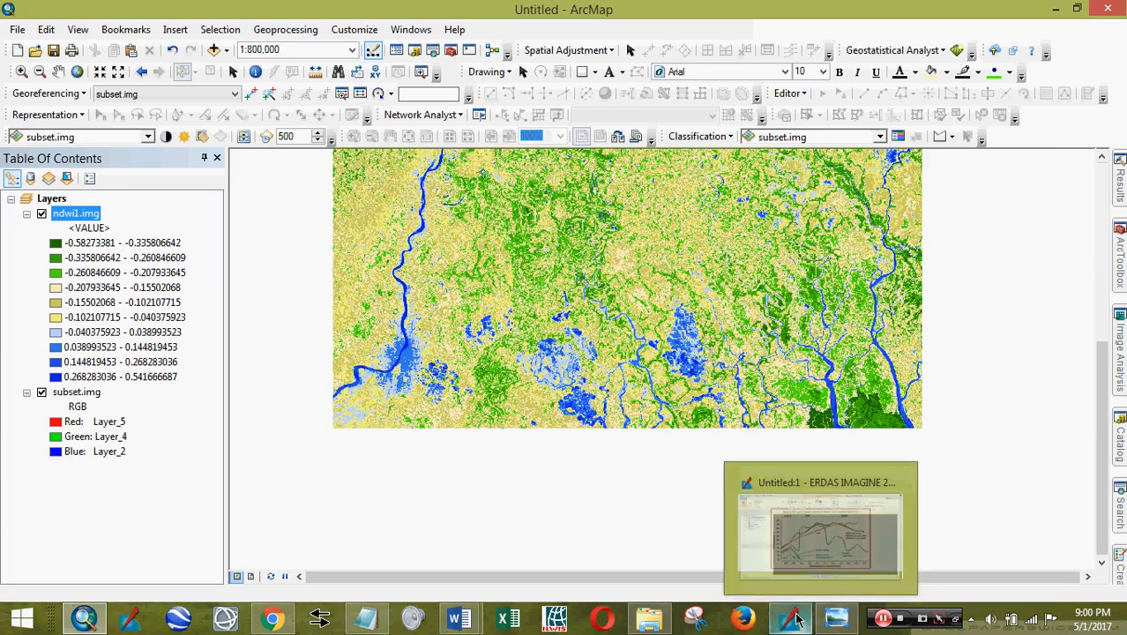
pyautogui.click(793, 620)
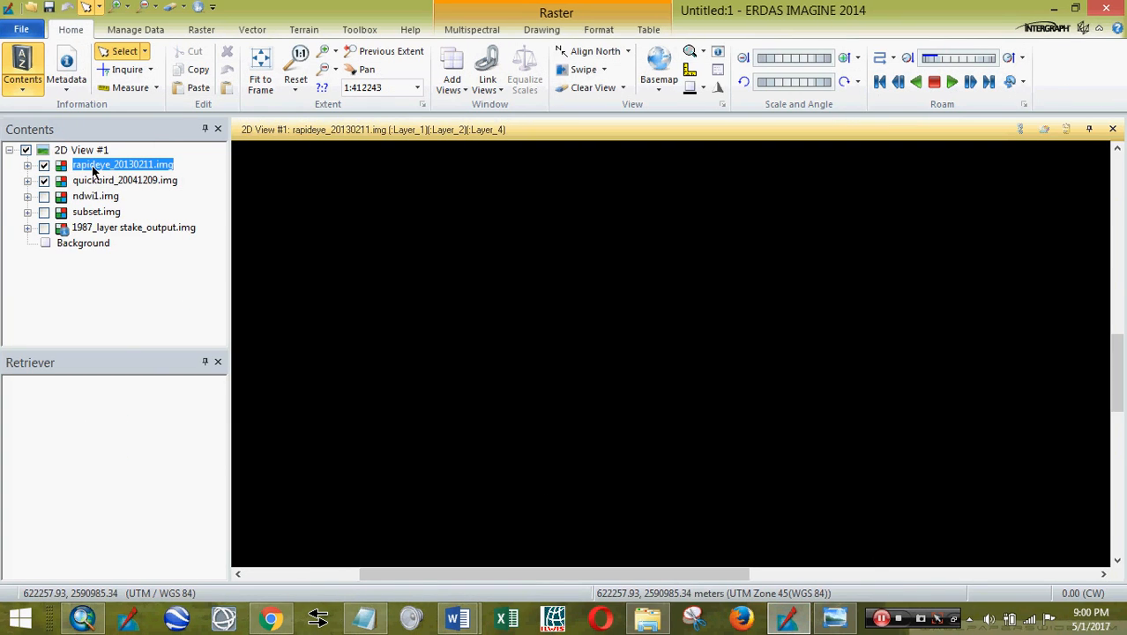
# - Hide quickbird_20041209.img, Fit to Frame and zoom in, then select rapideye_20130211.img
pyautogui.rightClick(518, 330)
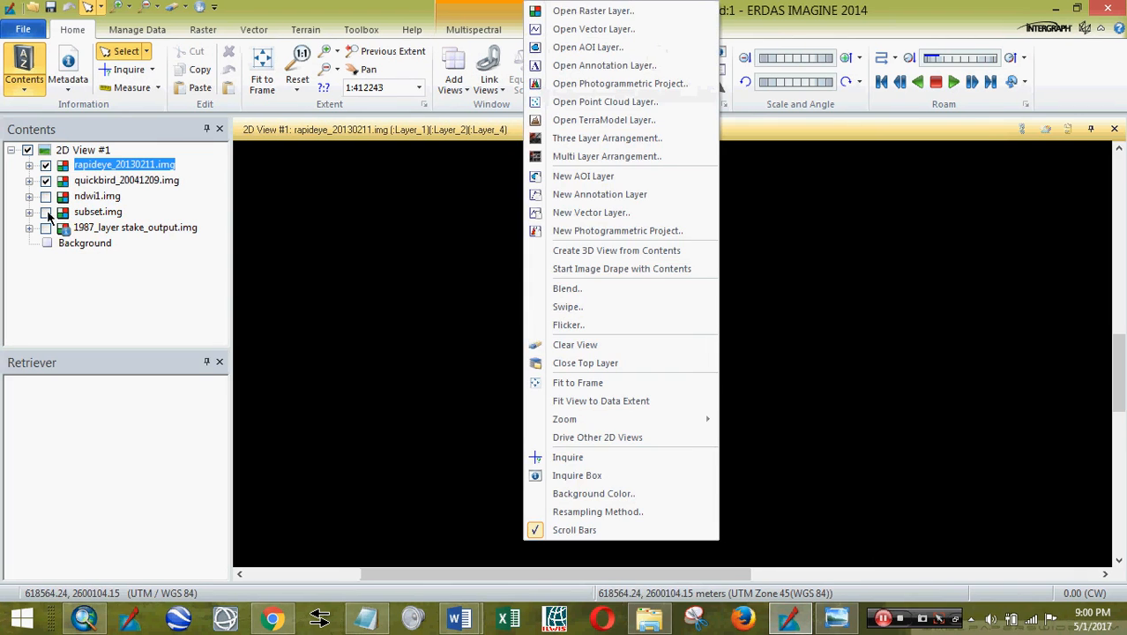
pyautogui.click(55, 181)
pyautogui.rightClick(466, 290)
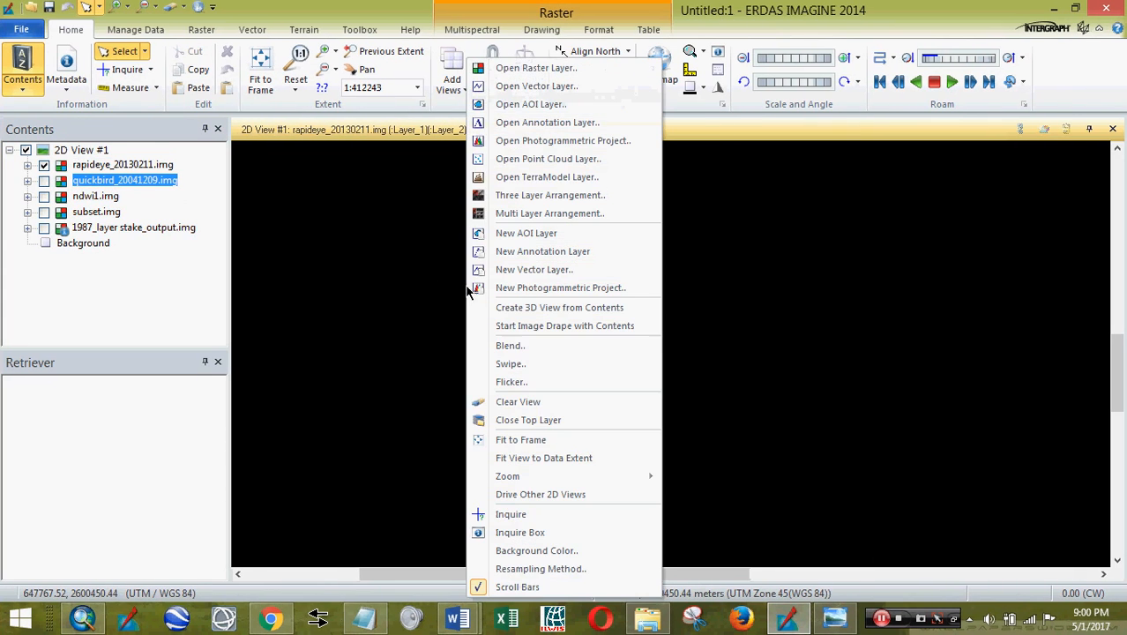
pyautogui.click(532, 439)
pyautogui.press('Down')
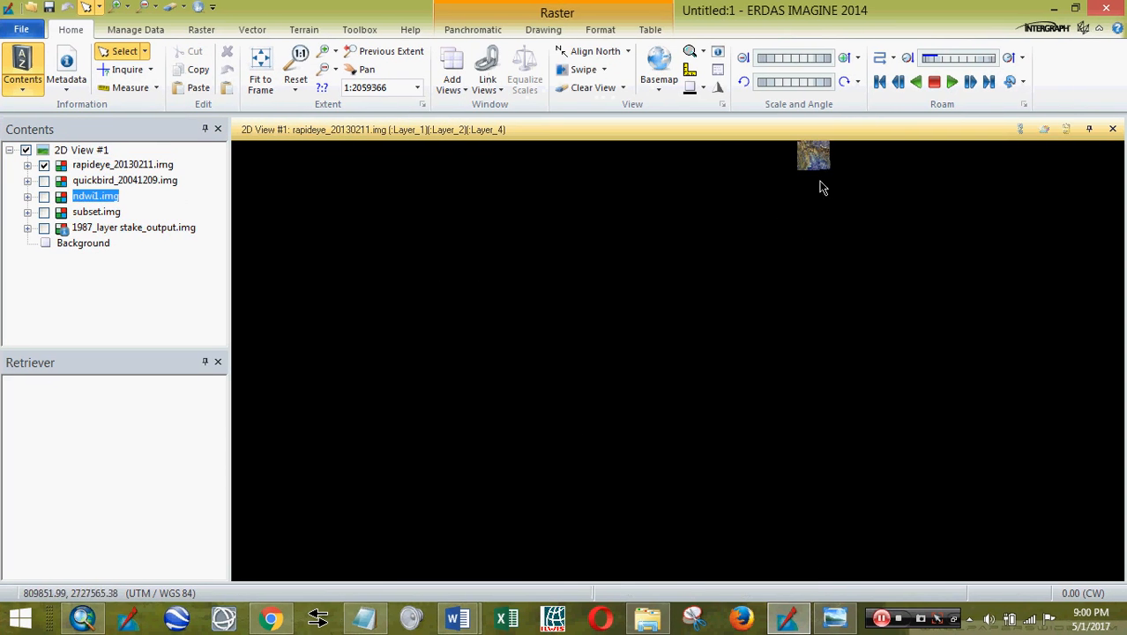
pyautogui.scroll(3, 732, 309)
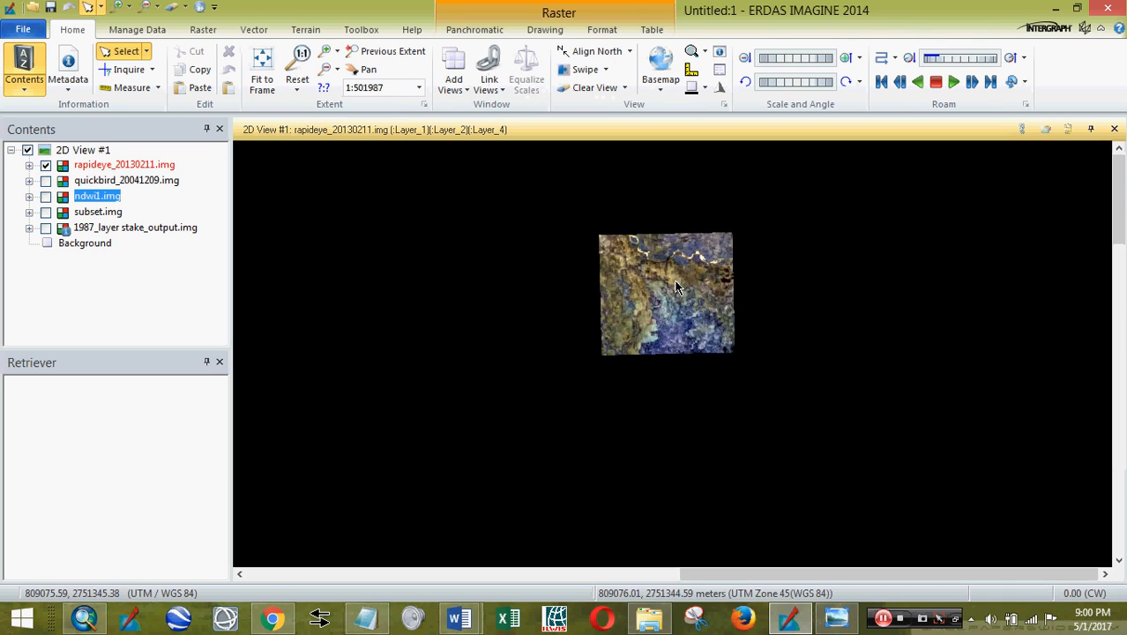
pyautogui.scroll(3, 677, 287)
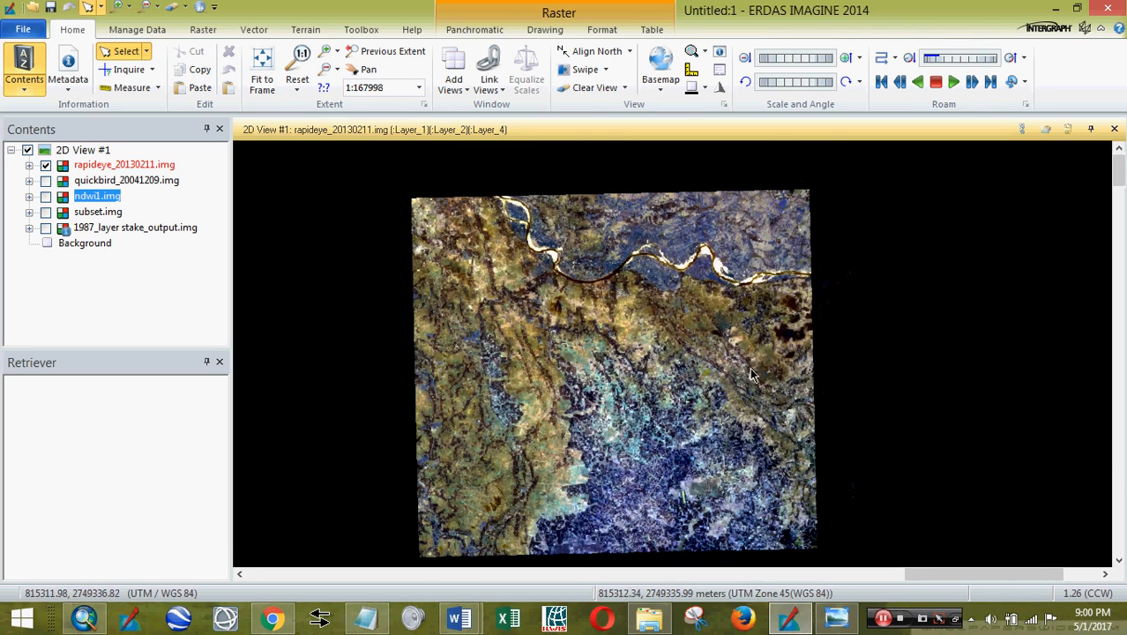
pyautogui.click(177, 164)
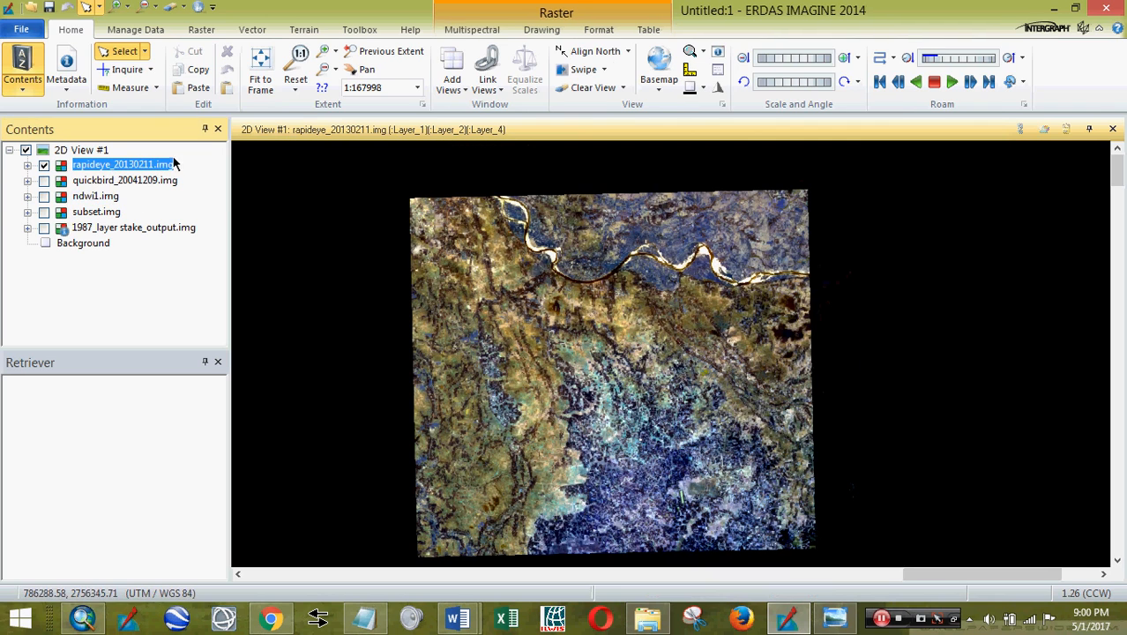
# - On the Multispectral tab, set the RapidEye bands to Red Layer_4, Green Layer_3, Blue Layer_2
pyautogui.click(472, 29)
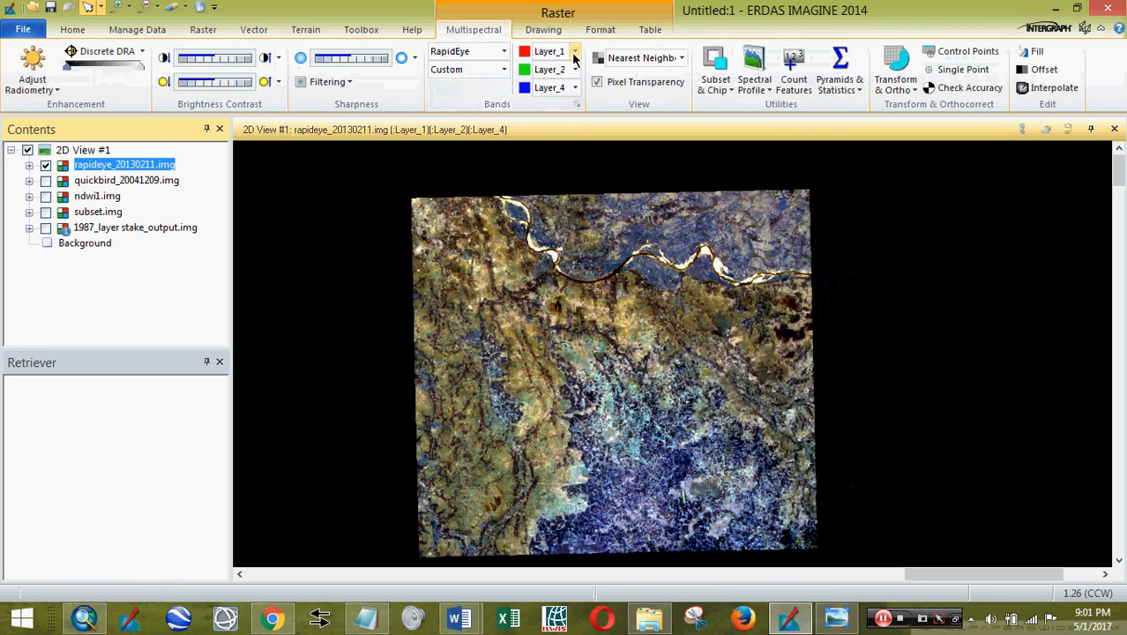
pyautogui.click(574, 51)
pyautogui.click(557, 107)
pyautogui.click(574, 68)
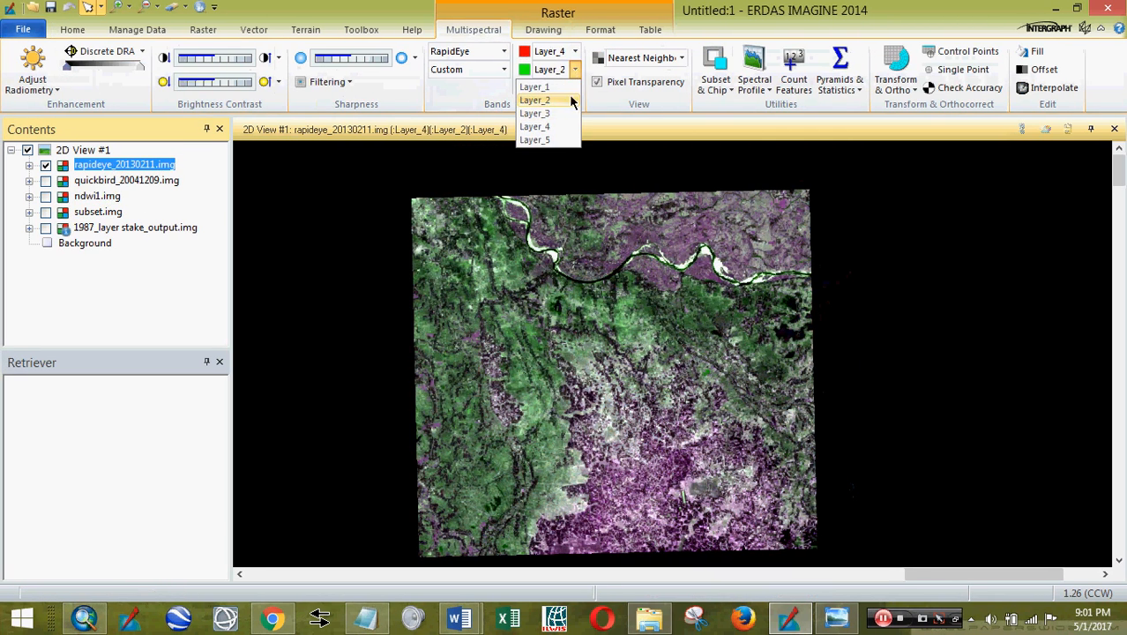
pyautogui.click(536, 112)
pyautogui.click(574, 88)
pyautogui.click(538, 110)
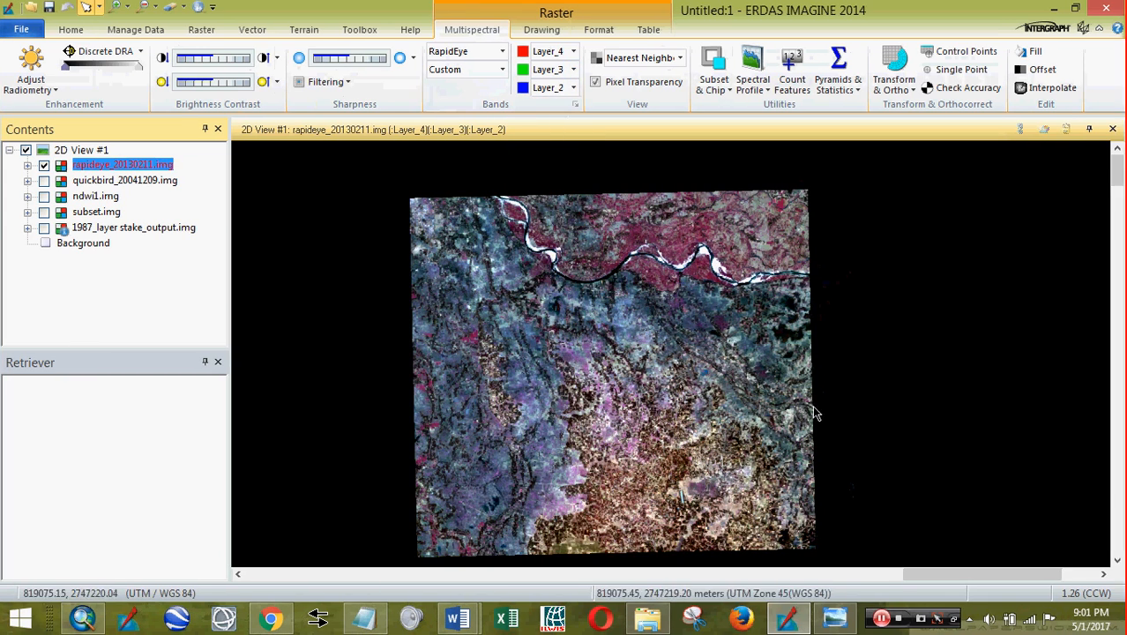
pyautogui.moveTo(785, 422); pyautogui.dragTo(783, 400)
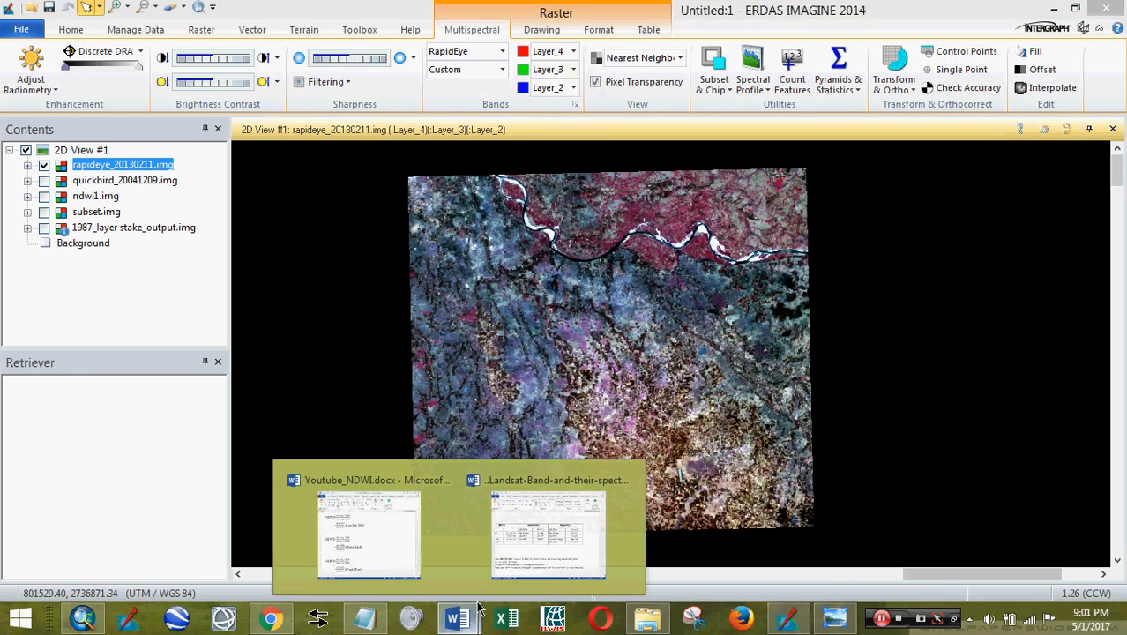
# - After checking the band wavelength document, change the Red band to Layer_5 for a 5-3-2 composite
pyautogui.click(532, 535)
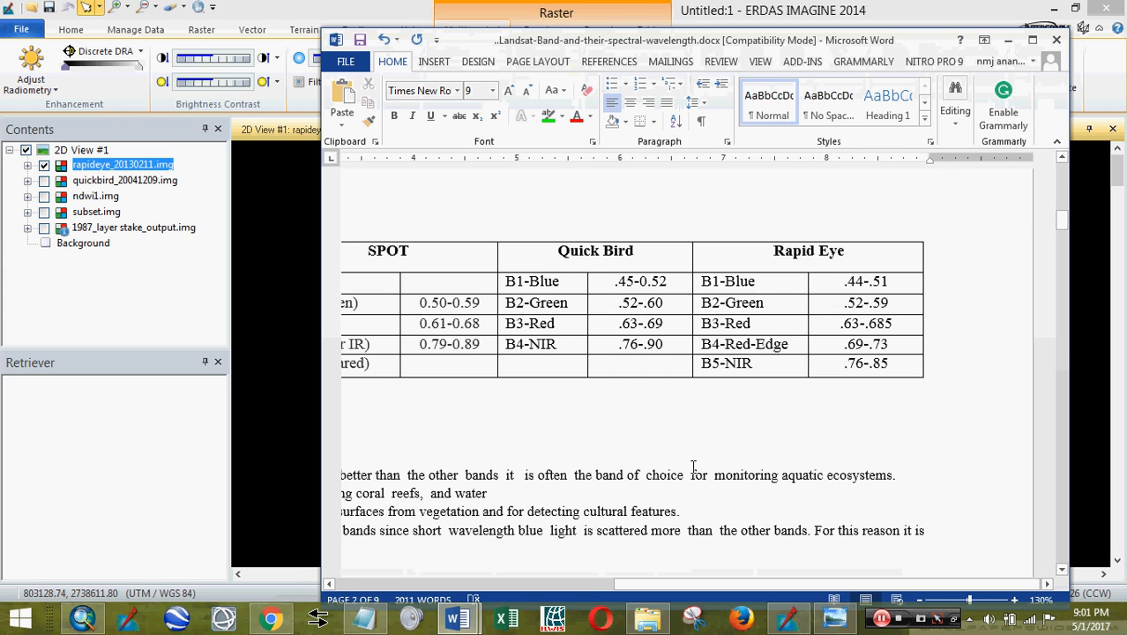
pyautogui.click(1008, 40)
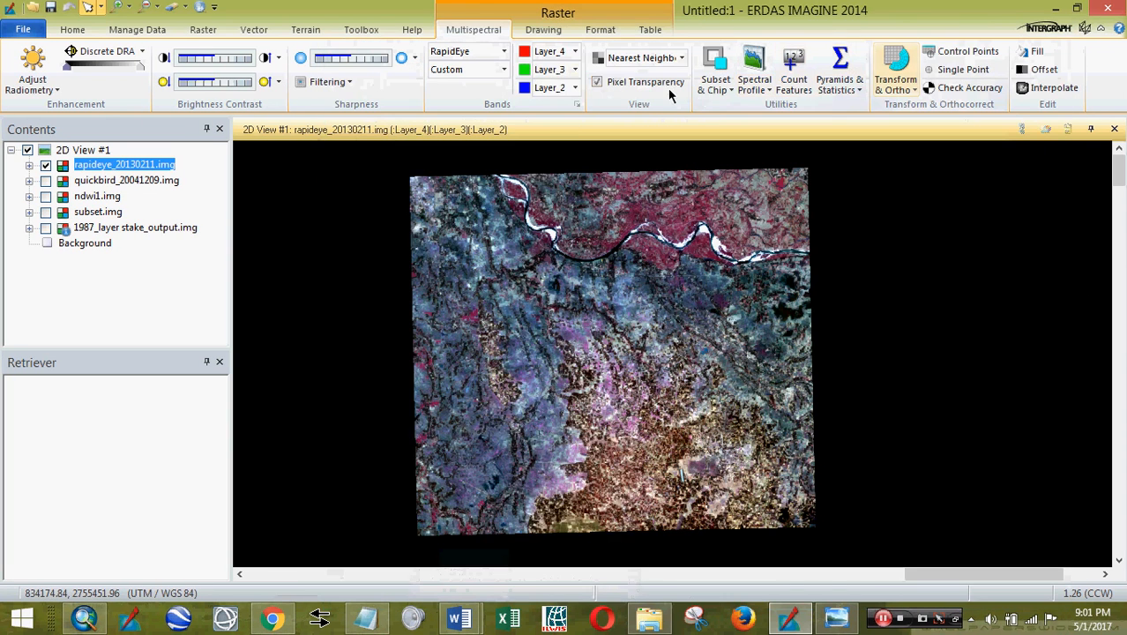
pyautogui.click(574, 51)
pyautogui.click(538, 118)
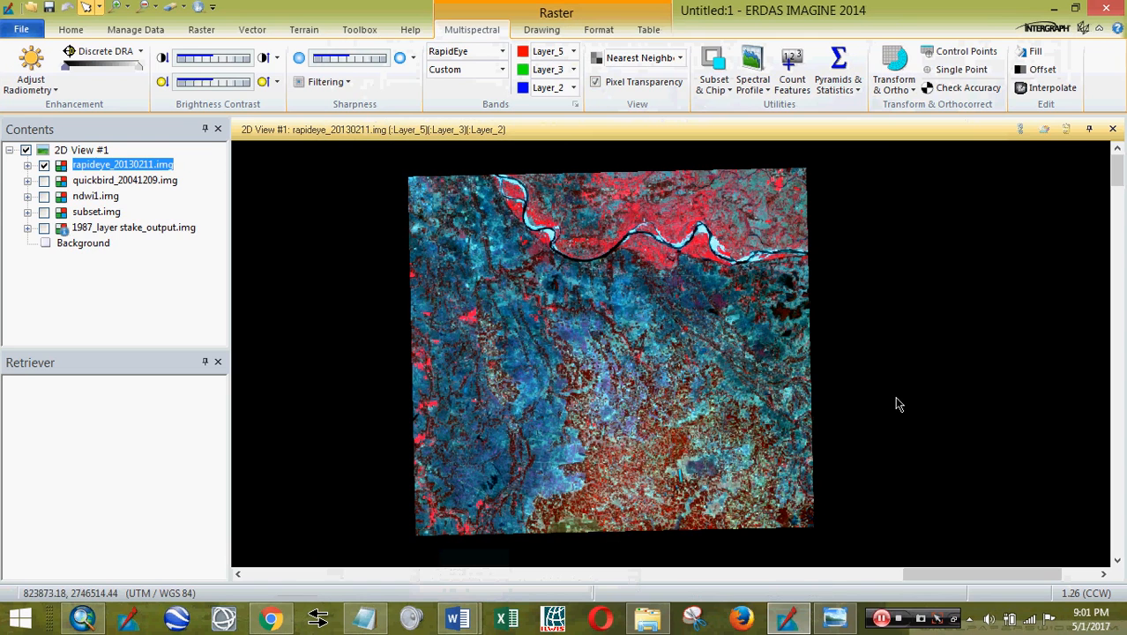
pyautogui.moveTo(777, 341); pyautogui.dragTo(785, 344)
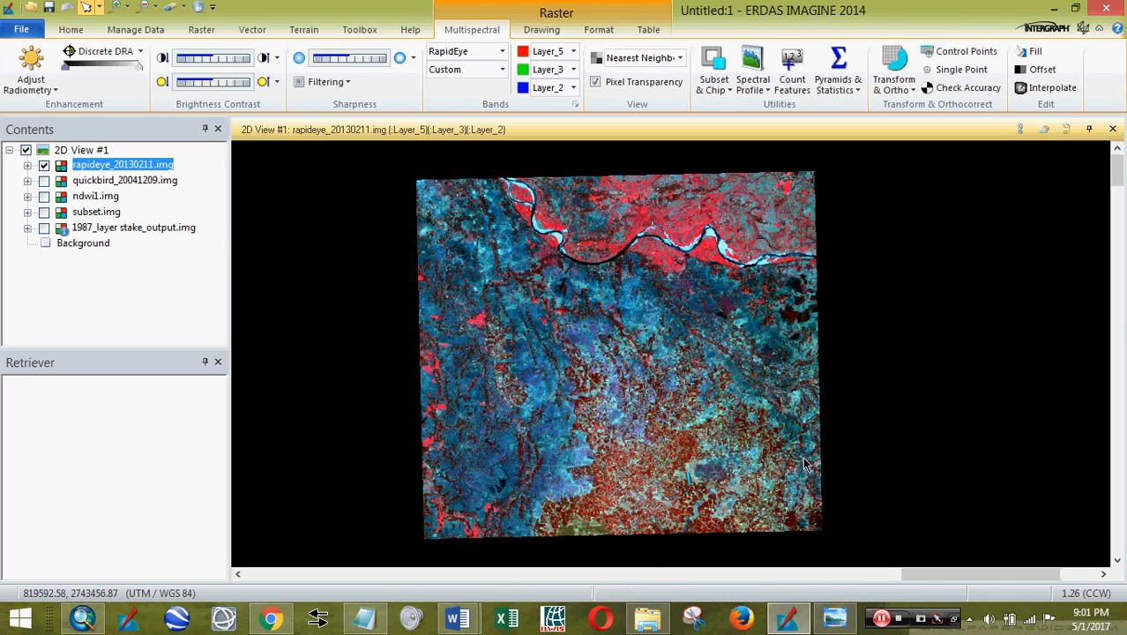
pyautogui.moveTo(457, 619)
pyautogui.click(521, 543)
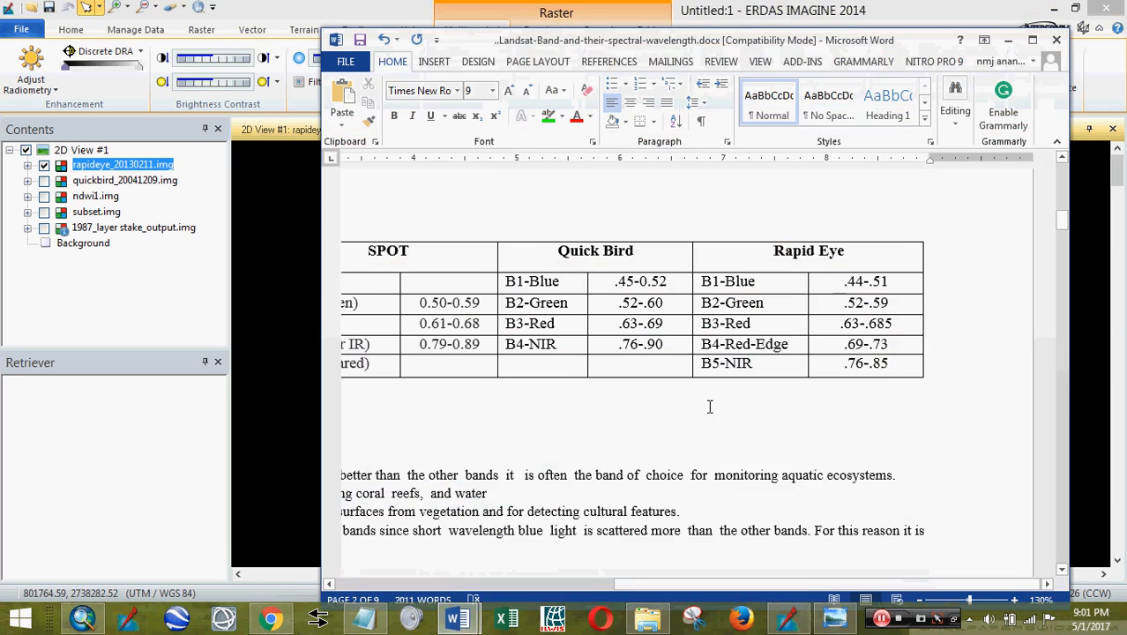
pyautogui.click(658, 253)
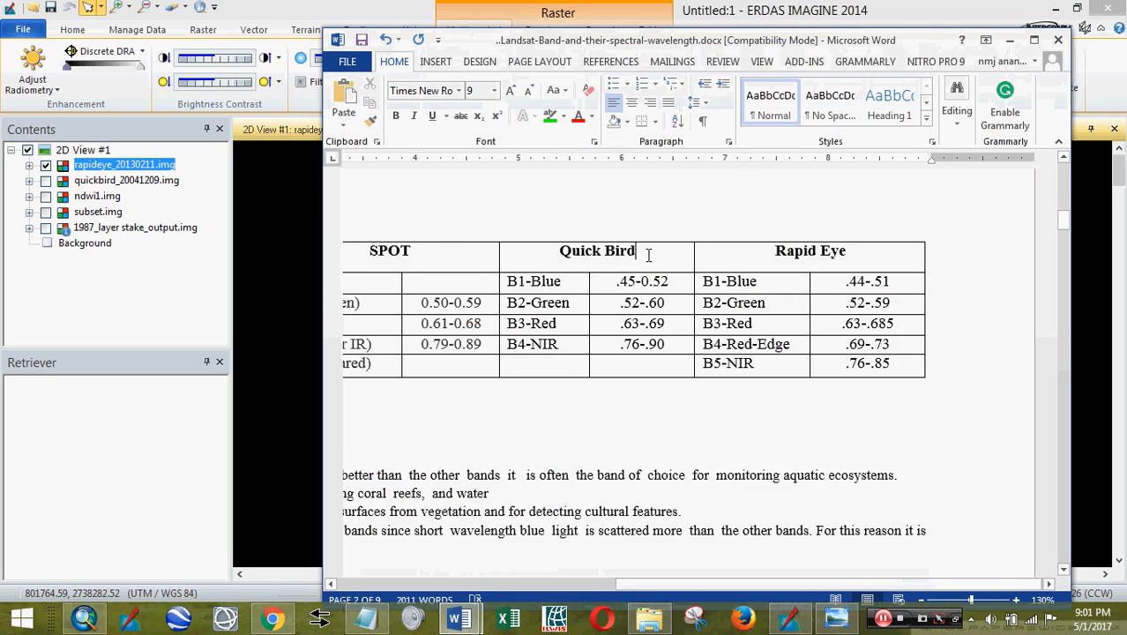
pyautogui.moveTo(863, 251); pyautogui.dragTo(785, 239)
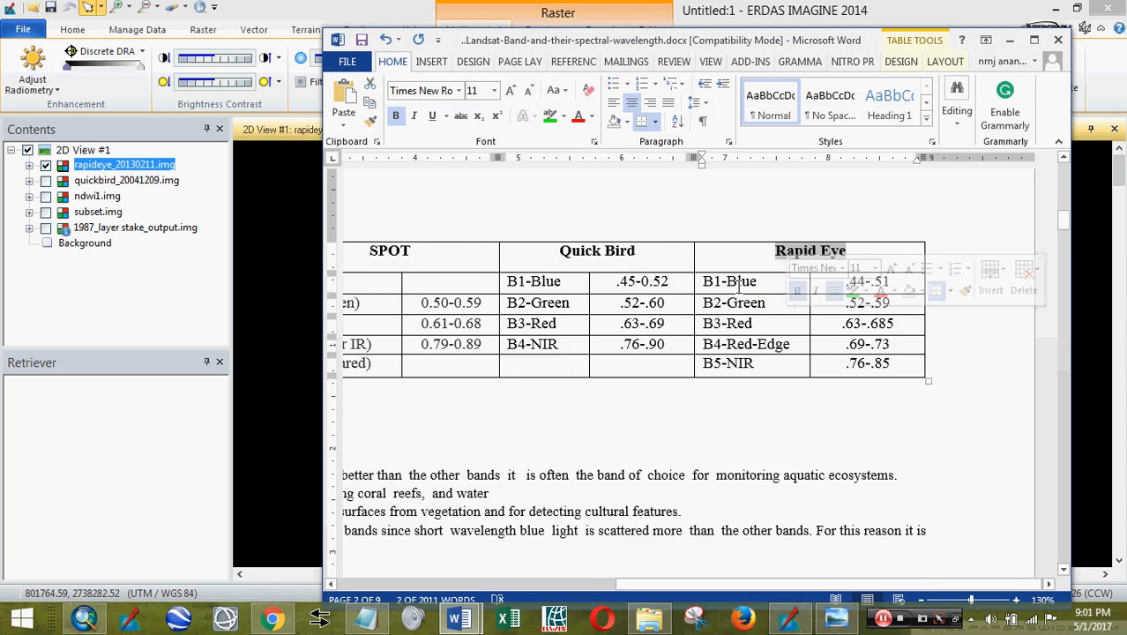
pyautogui.moveTo(721, 280); pyautogui.dragTo(726, 286)
pyautogui.click(714, 302)
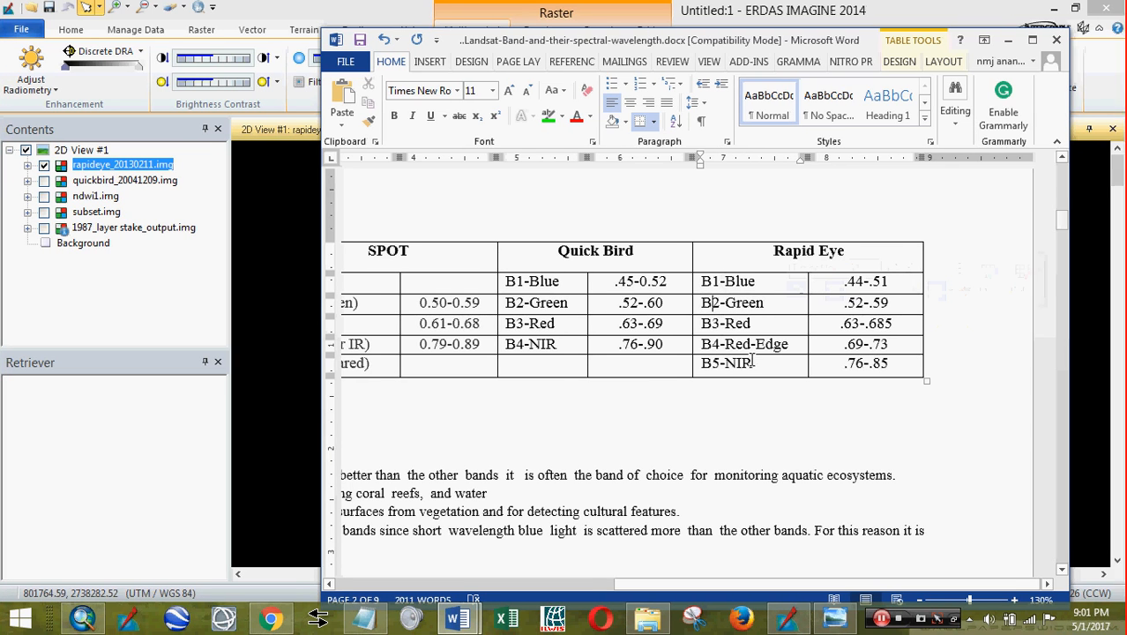
pyautogui.click(763, 368)
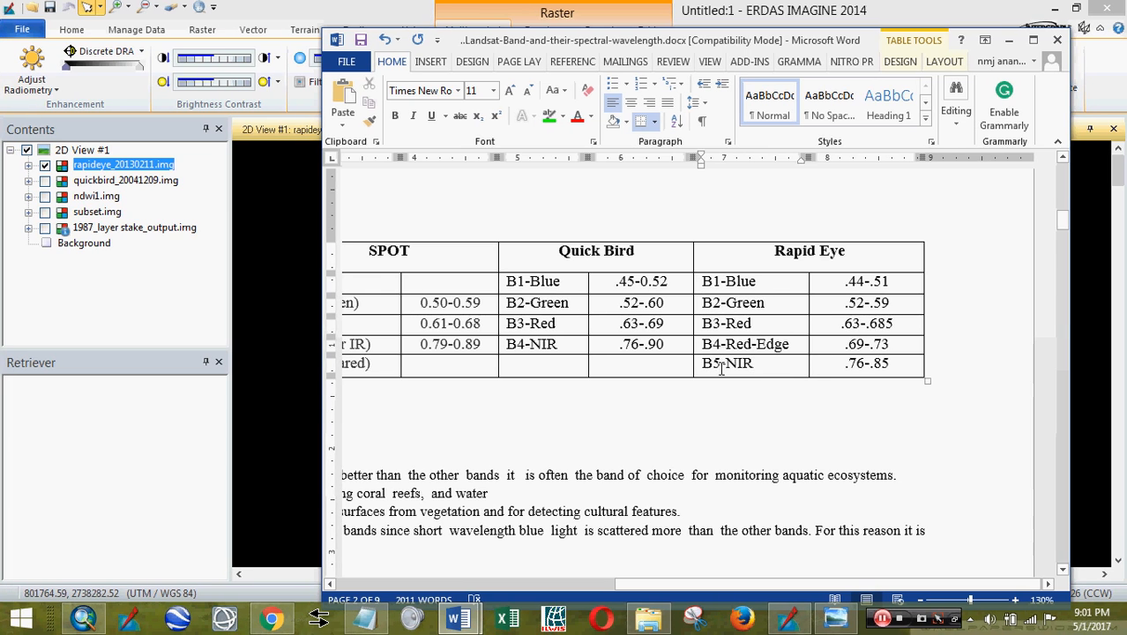
pyautogui.moveTo(459, 617)
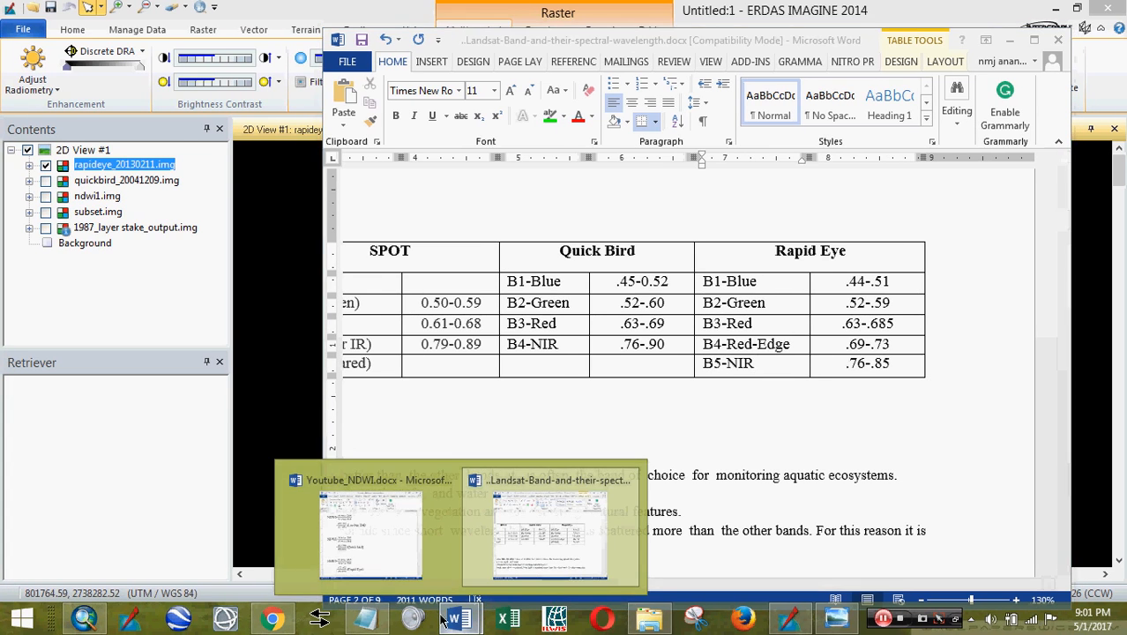
pyautogui.click(379, 538)
pyautogui.scroll(-1, 461, 415)
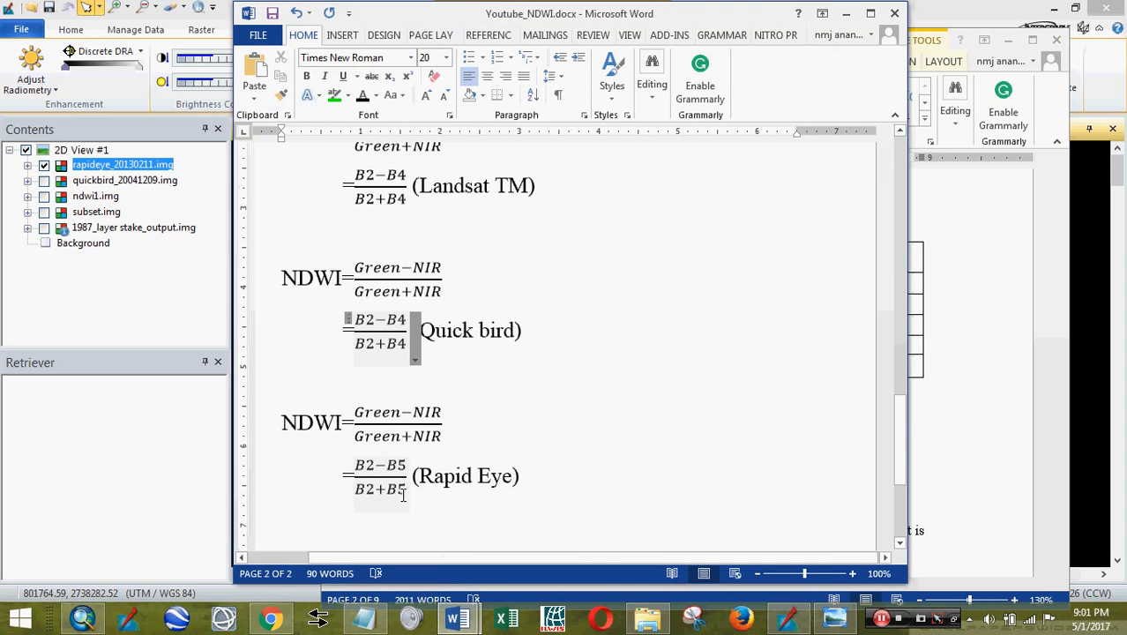
pyautogui.click(846, 13)
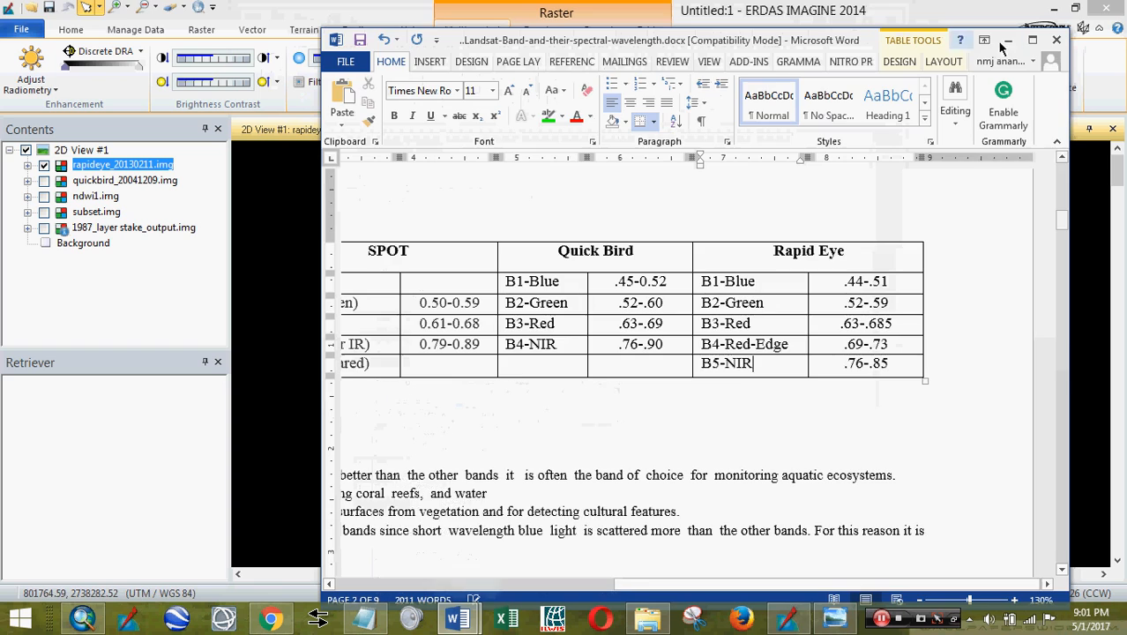
pyautogui.click(1008, 40)
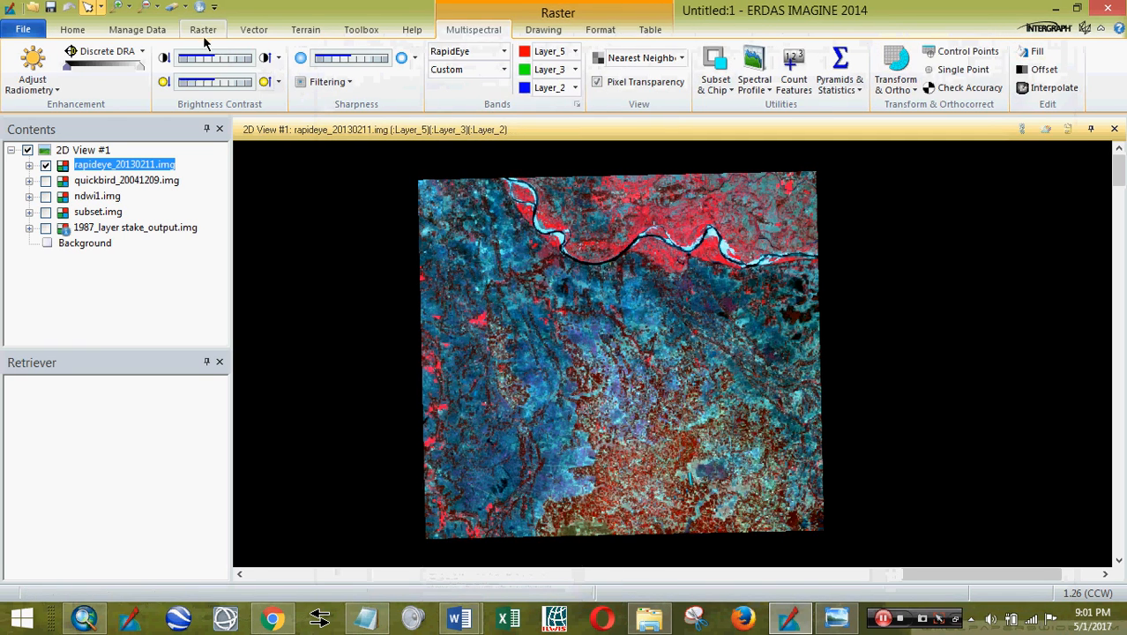
# - Open the spectral Indices tool from Raster classification, keeping RapidEye as the sensor
pyautogui.click(203, 29)
pyautogui.click(439, 66)
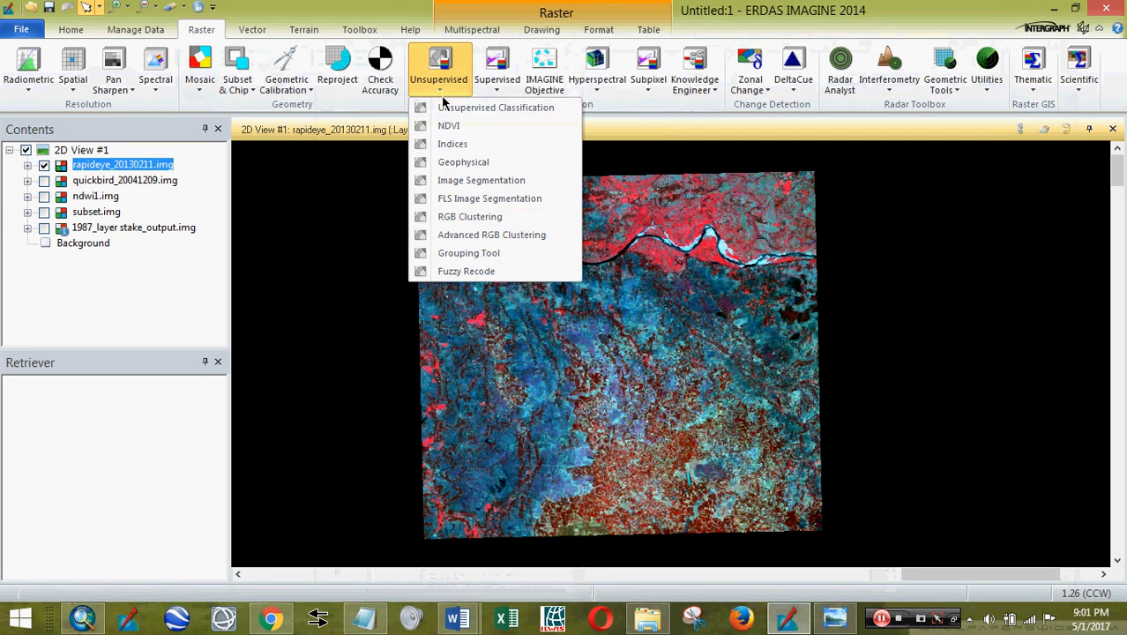
pyautogui.click(452, 145)
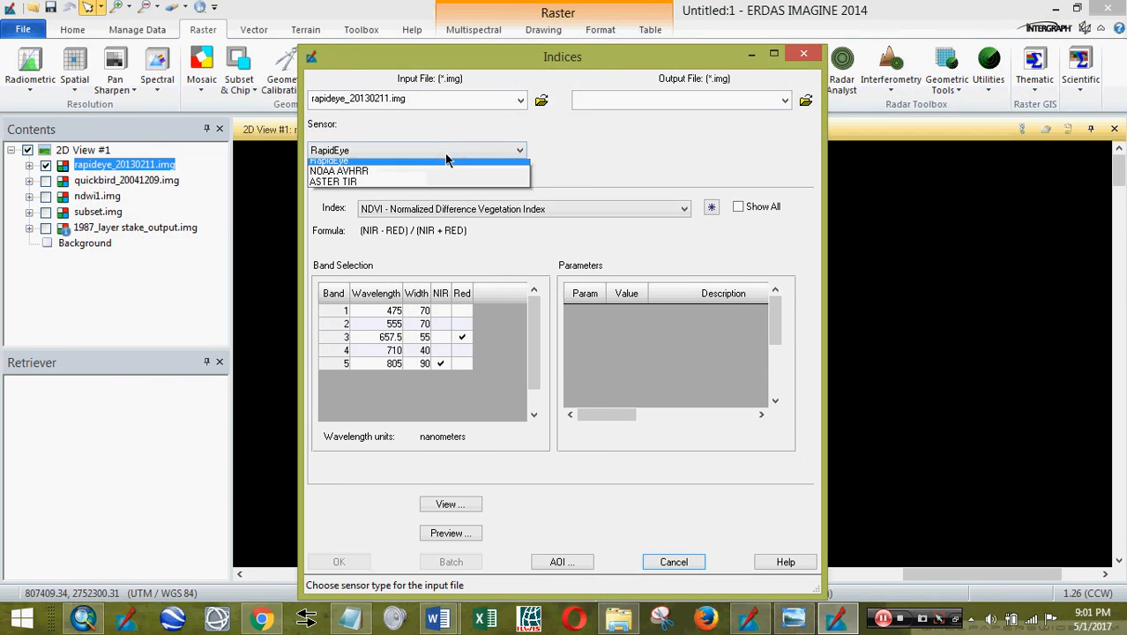
pyautogui.click(446, 161)
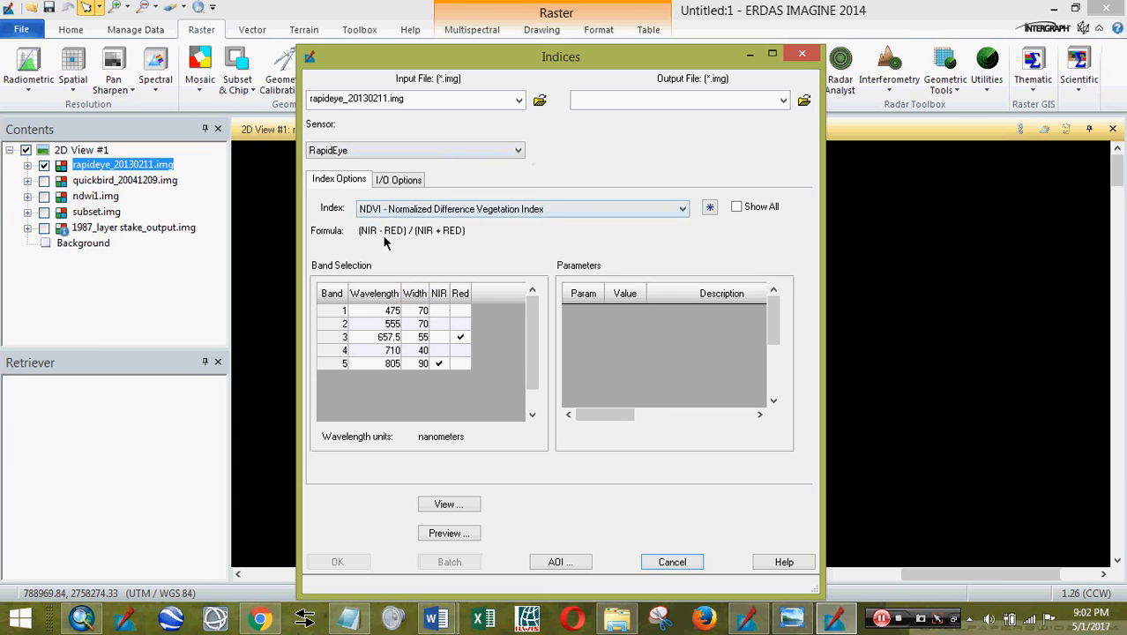
pyautogui.moveTo(499, 67); pyautogui.dragTo(644, 58)
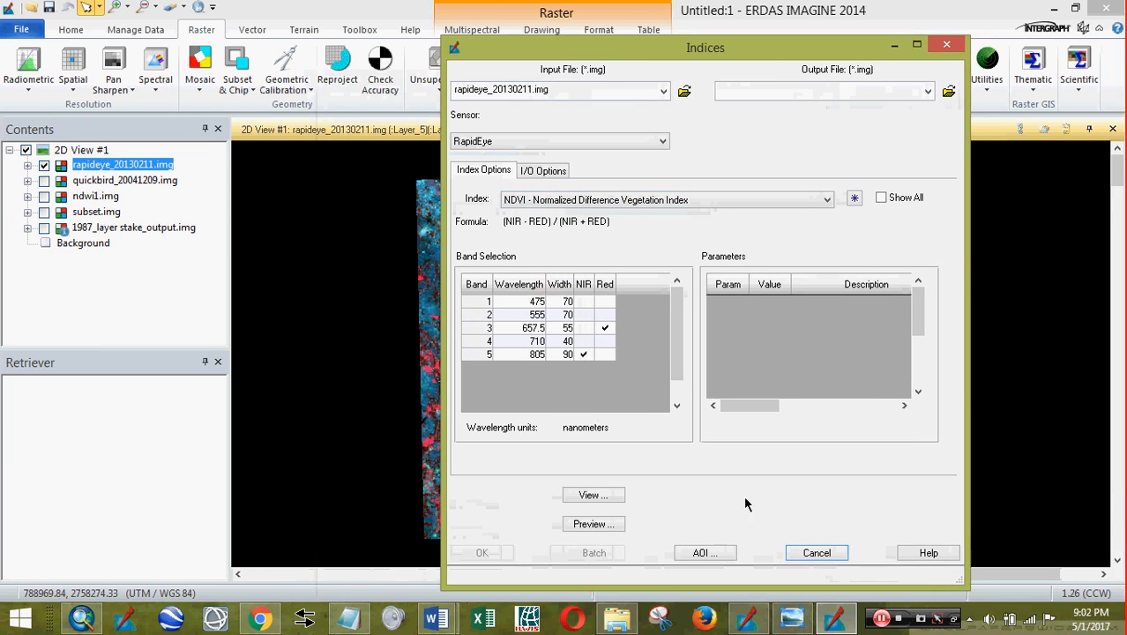
# - Check the NDWI formula notes, assign band 5 as the Red input, and start choosing the output file
pyautogui.moveTo(436, 618)
pyautogui.click(318, 518)
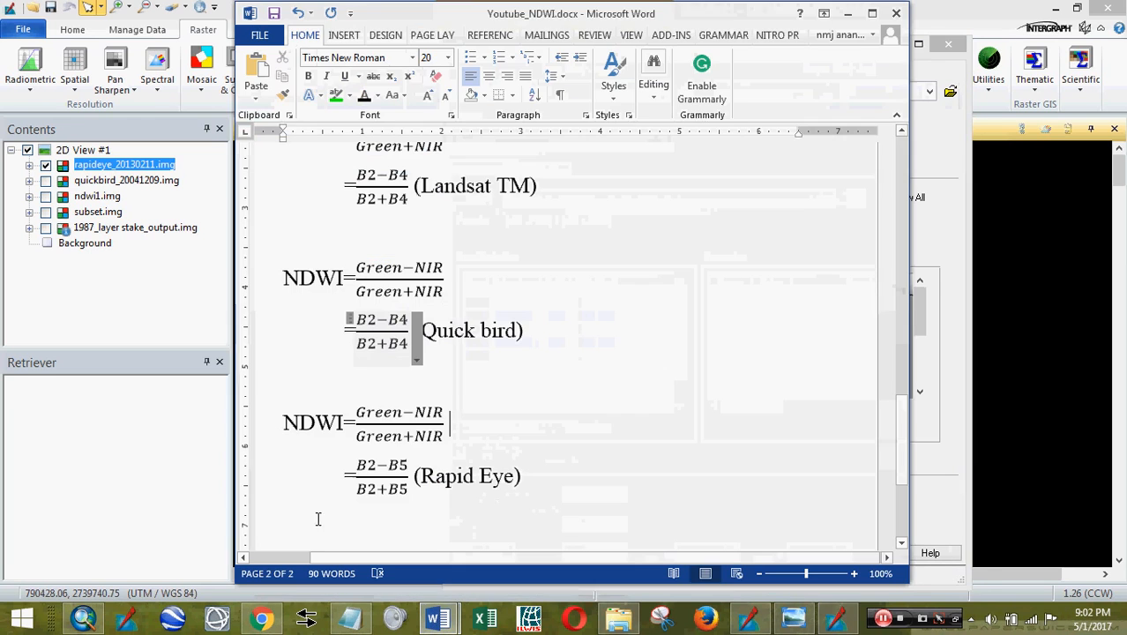
pyautogui.click(847, 14)
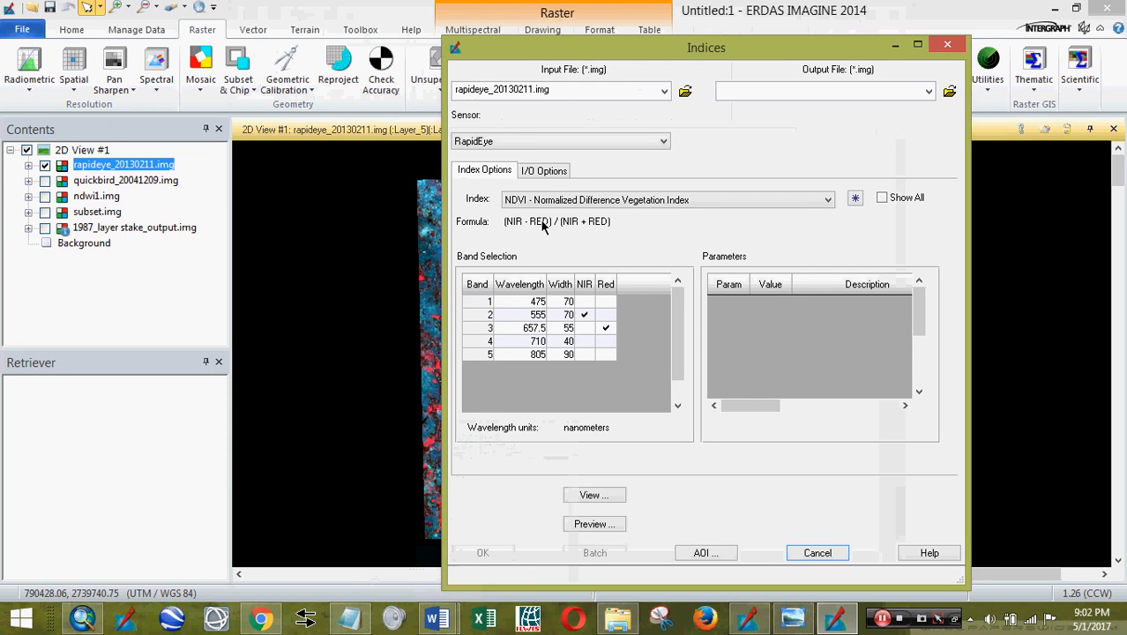
pyautogui.click(605, 354)
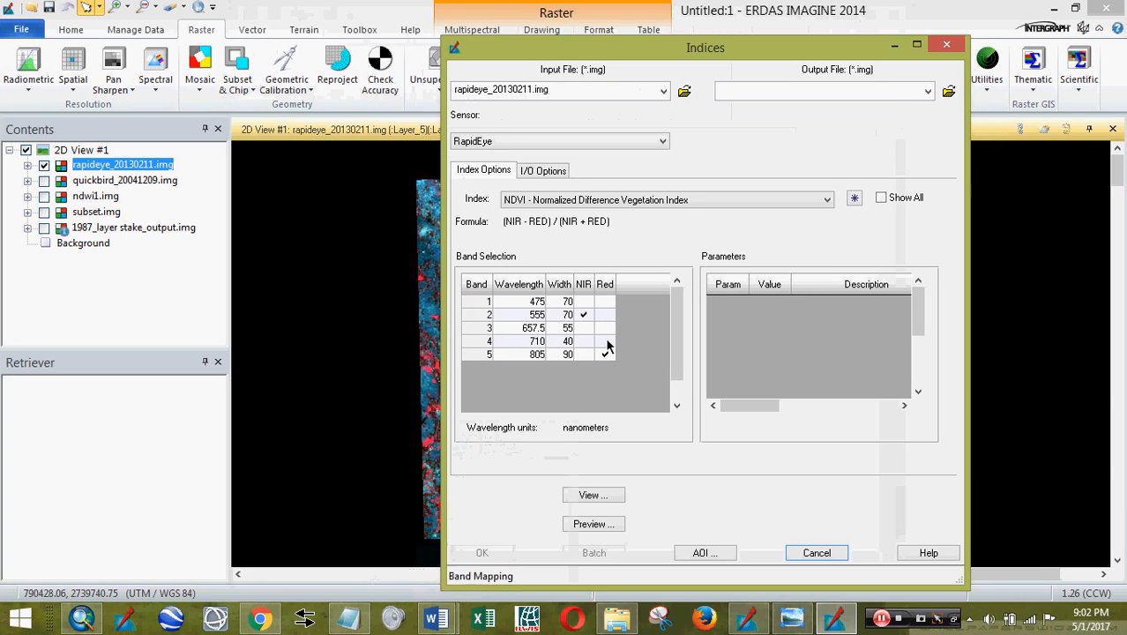
pyautogui.click(948, 93)
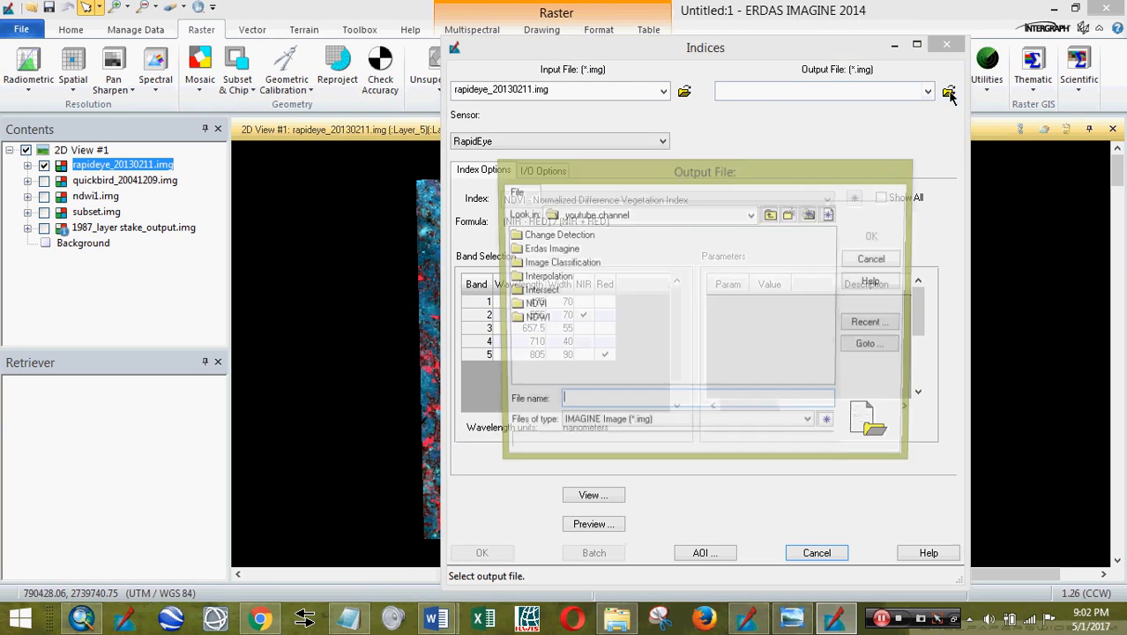
# - In the NDWI\output folder, name the index output file ndwi1_reye.img
pyautogui.doubleClick(533, 321)
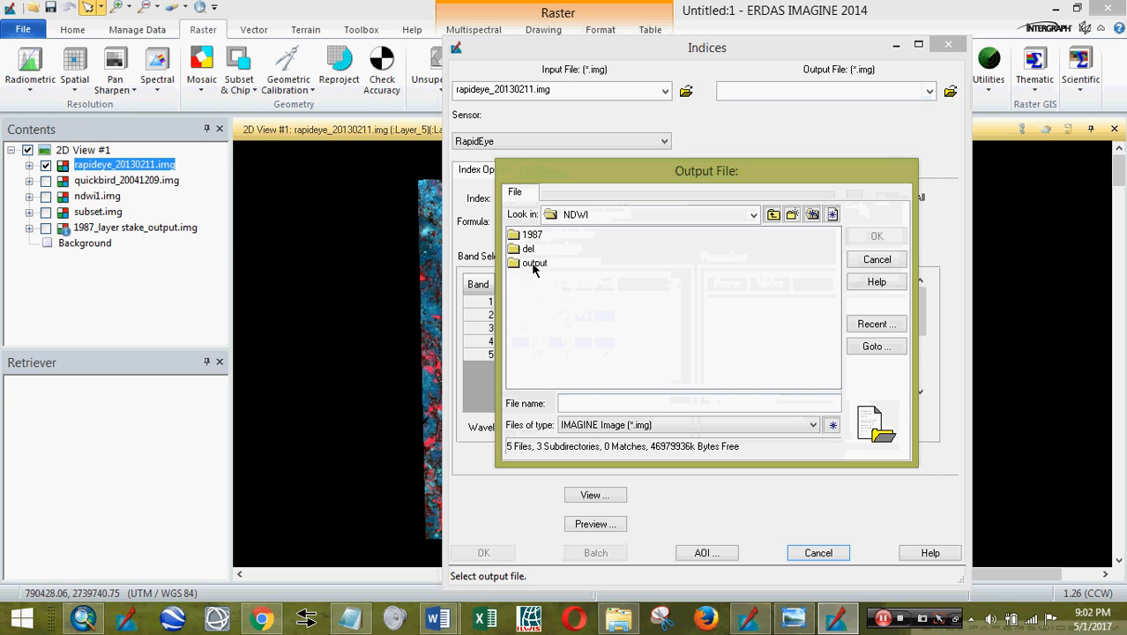
pyautogui.doubleClick(534, 264)
pyautogui.click(539, 234)
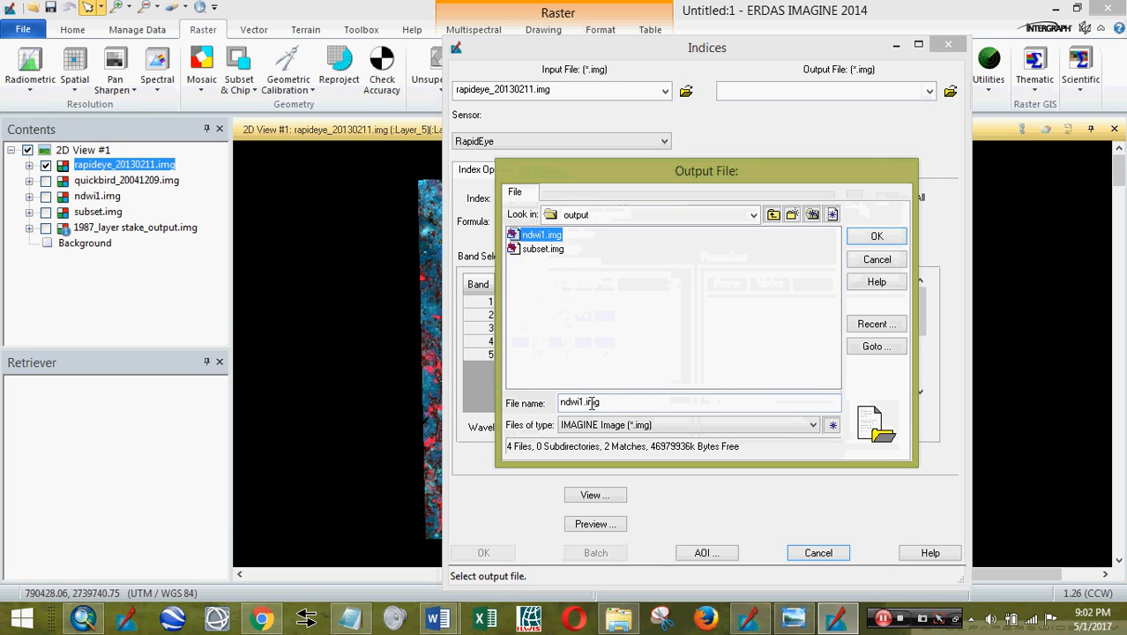
pyautogui.click(583, 401)
pyautogui.write('_REye')
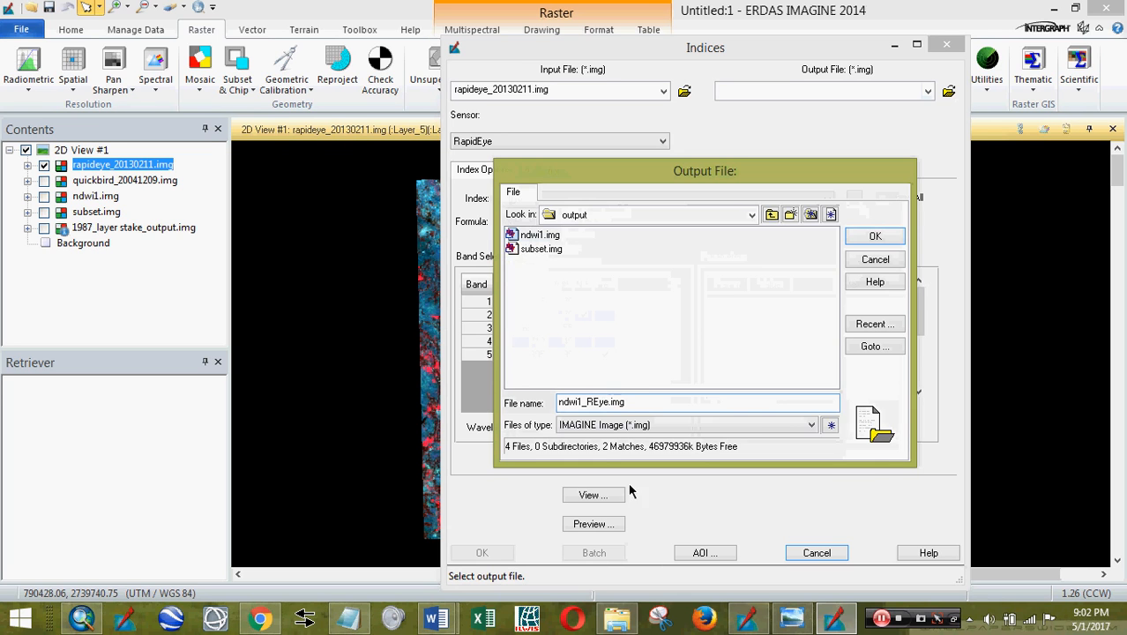
pyautogui.click(873, 235)
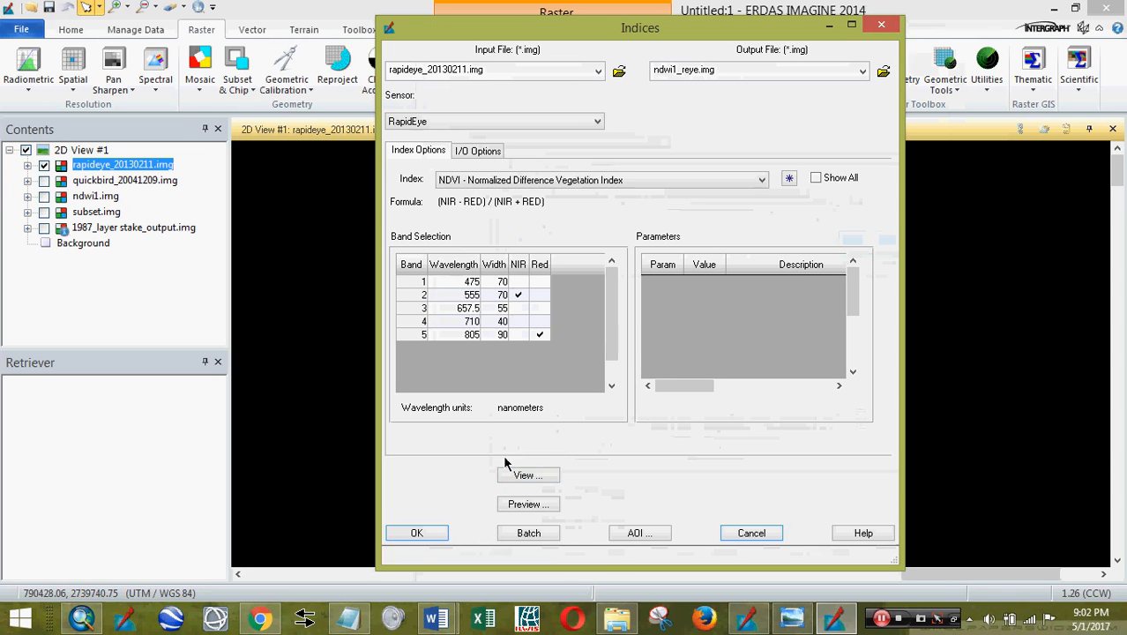
# - Run the NDWI calculation to create ndwi1_reye.img and view the greyscale result
pyautogui.click(426, 535)
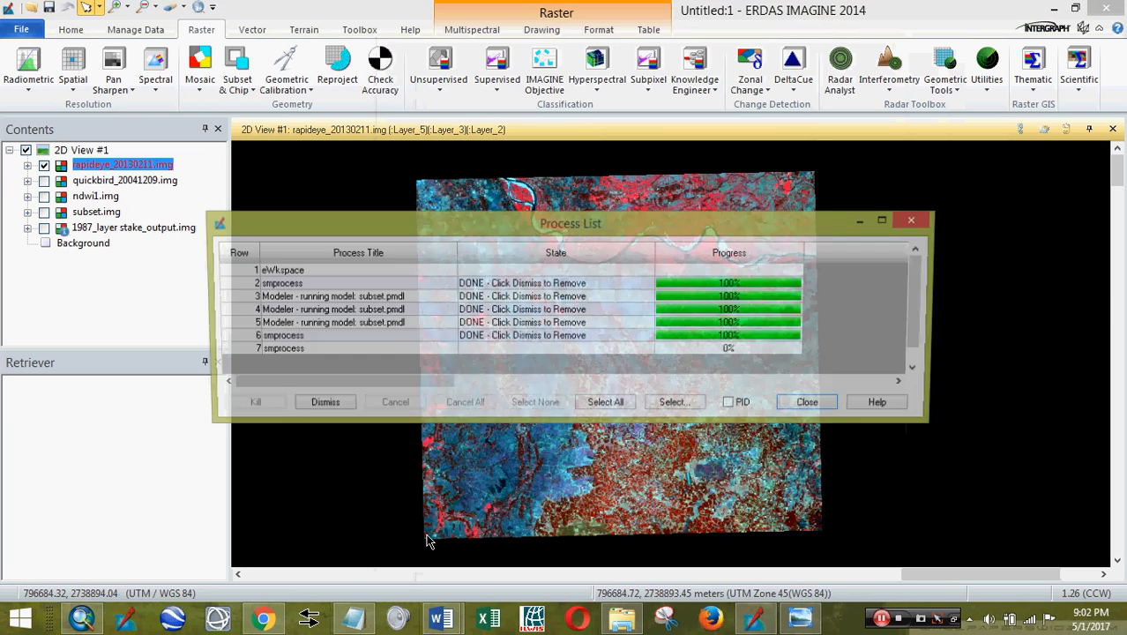
pyautogui.click(882, 620)
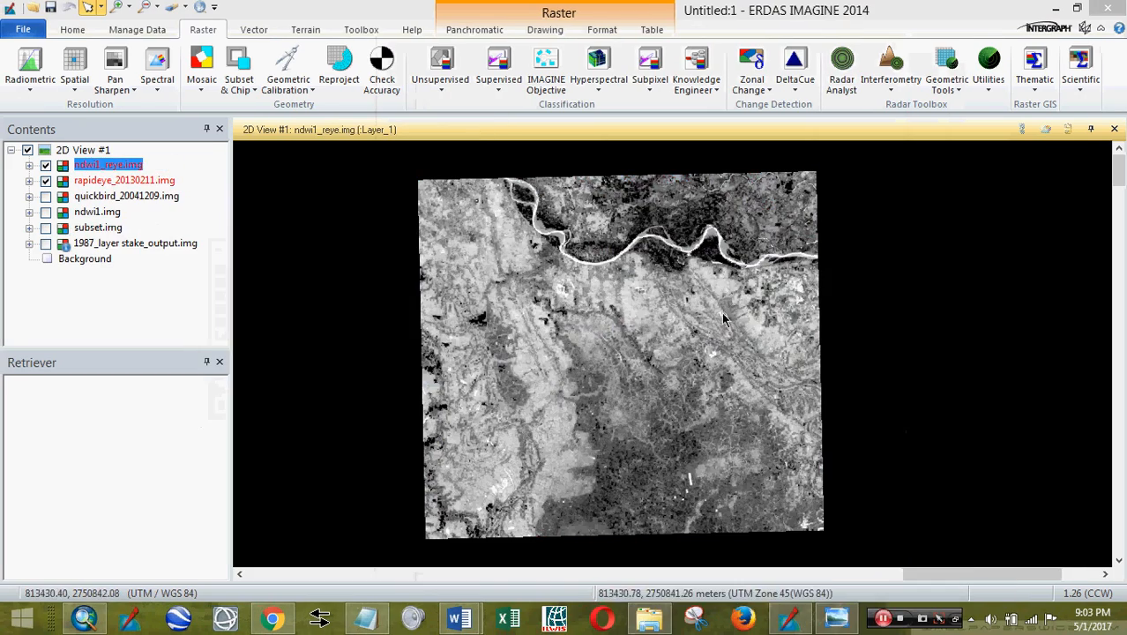
pyautogui.moveTo(675, 298); pyautogui.dragTo(643, 362)
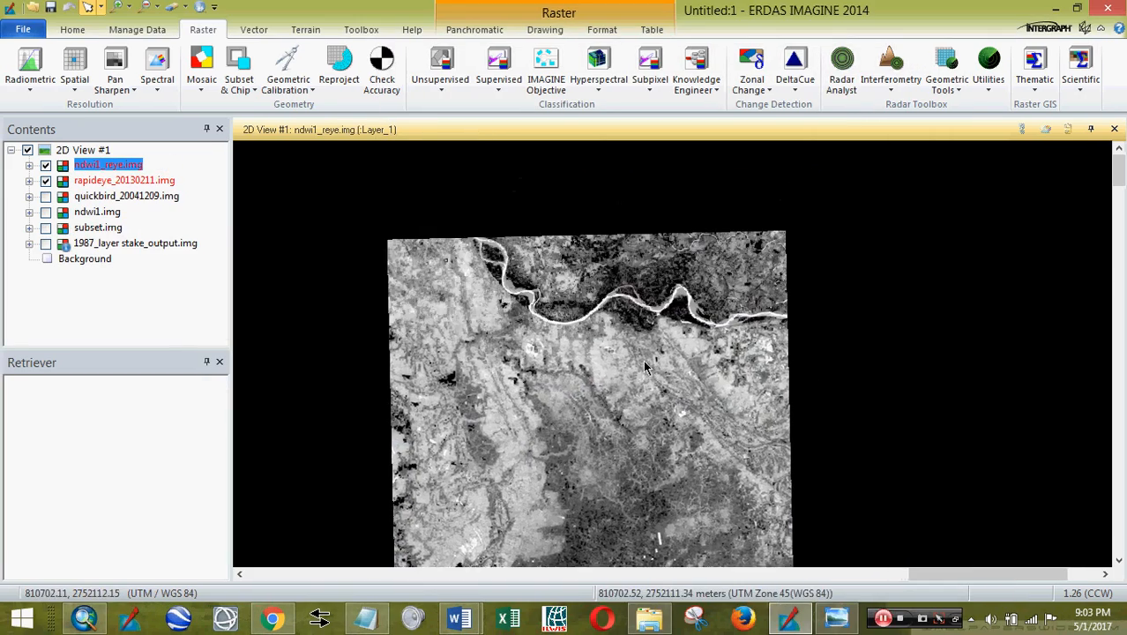
pyautogui.scroll(-1, 644, 362)
pyautogui.scroll(3, 644, 368)
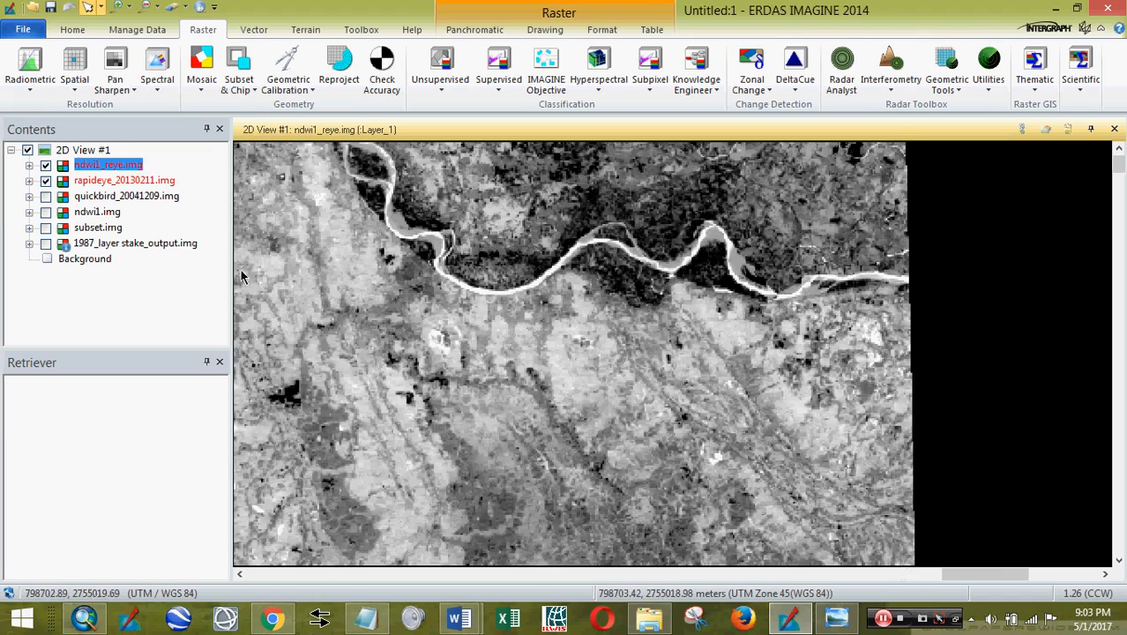
# - Toggle ndwi1_reye.img on and off to compare its bright river with the colour RapidEye image
pyautogui.click(46, 166)
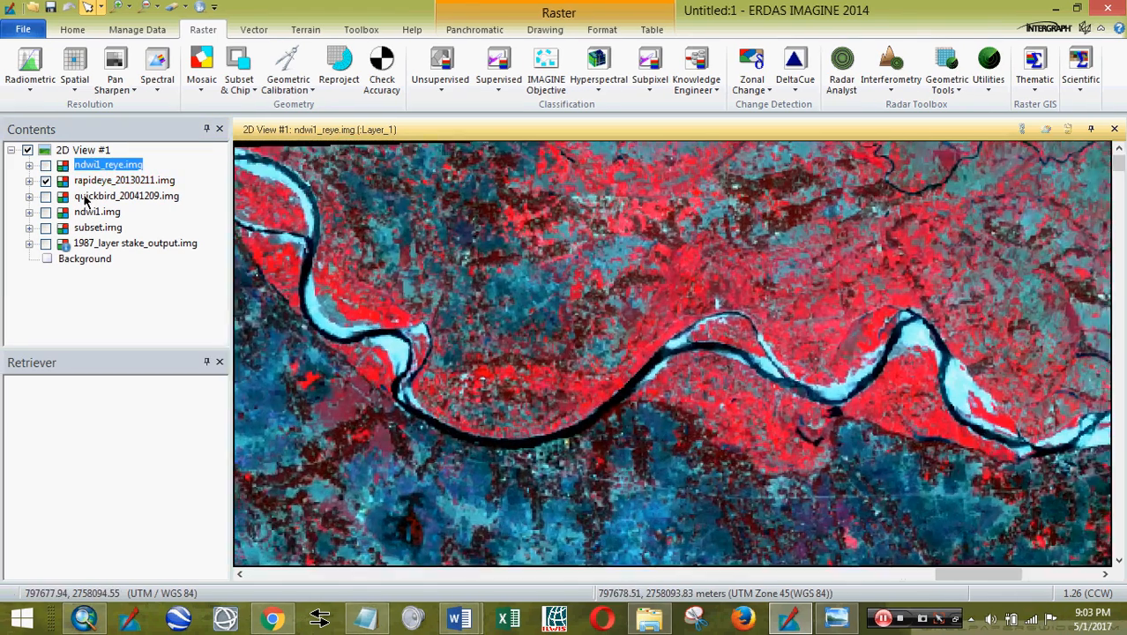
pyautogui.click(46, 166)
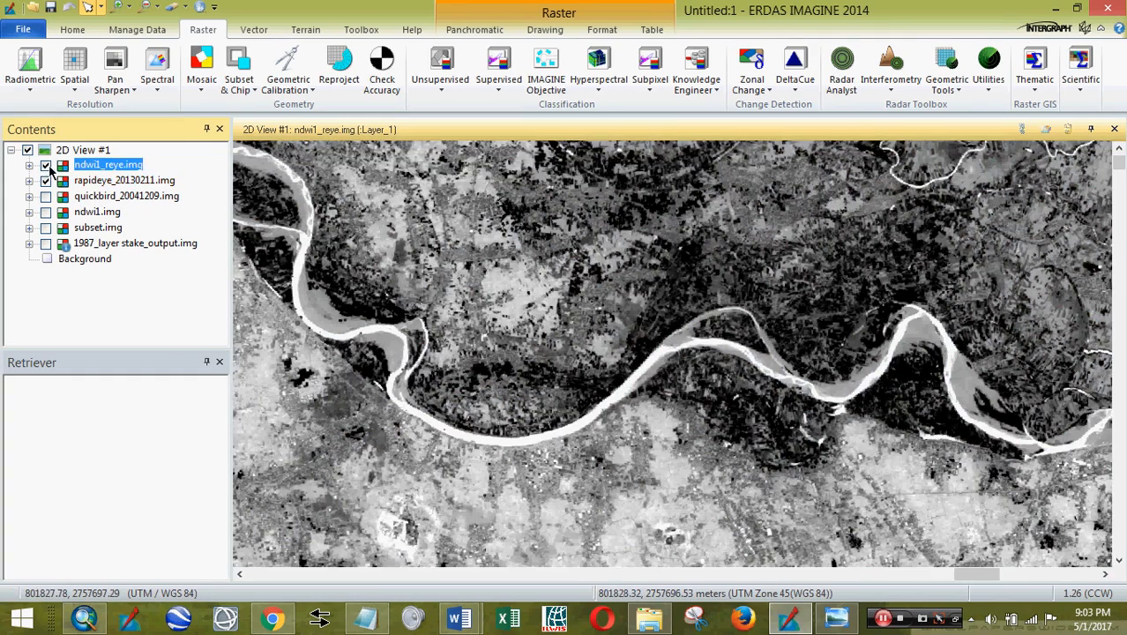
pyautogui.click(45, 166)
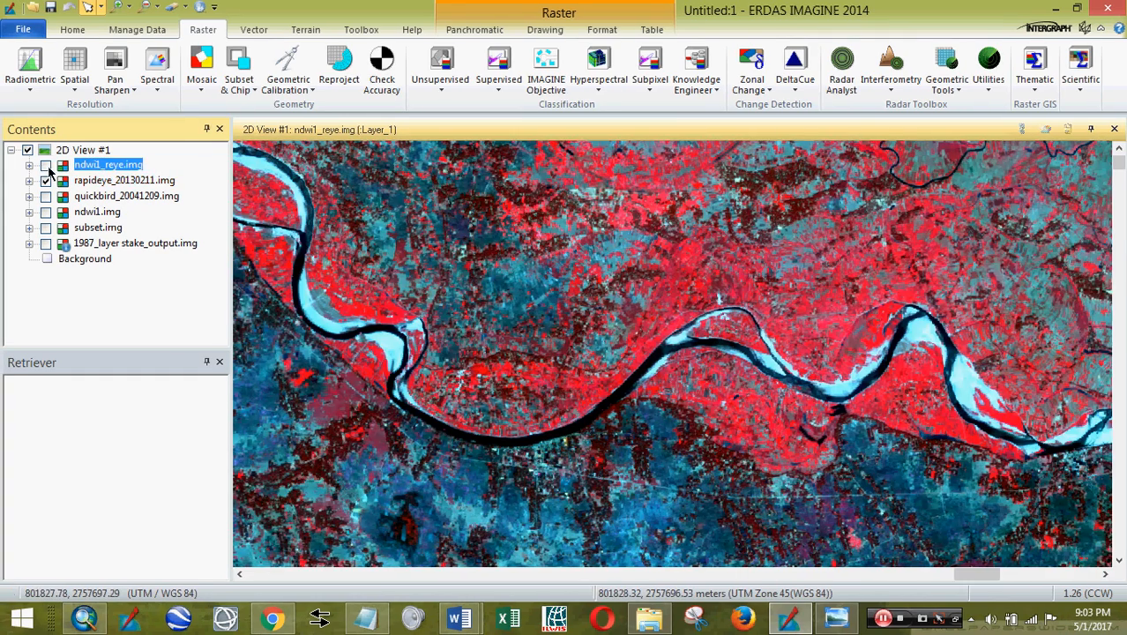
pyautogui.click(123, 180)
pyautogui.click(477, 30)
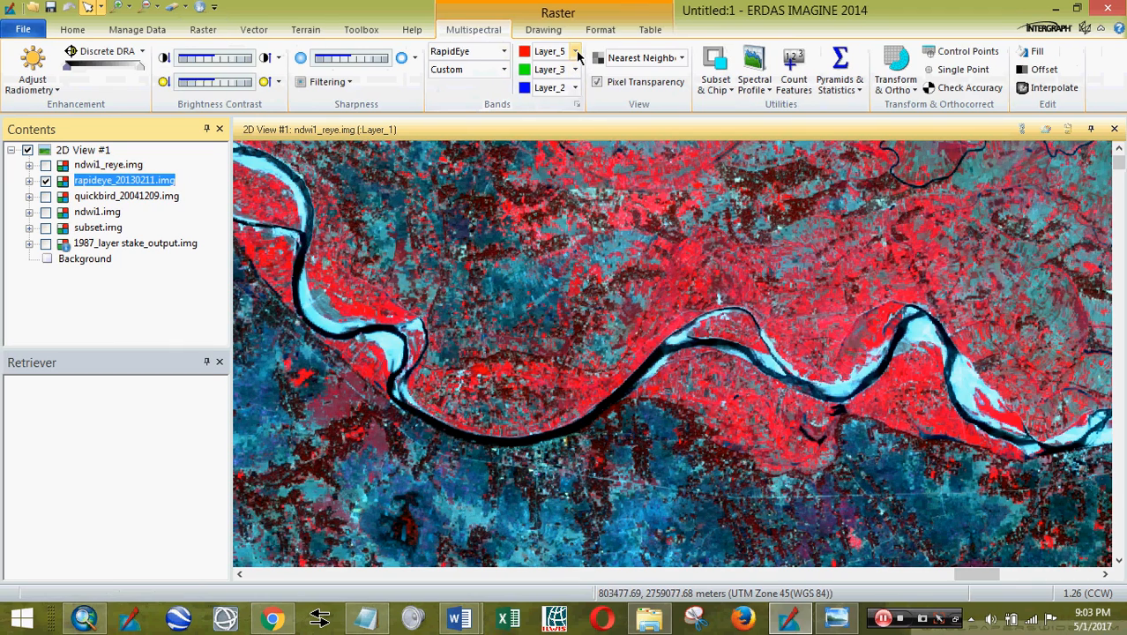
pyautogui.click(575, 52)
pyautogui.click(576, 52)
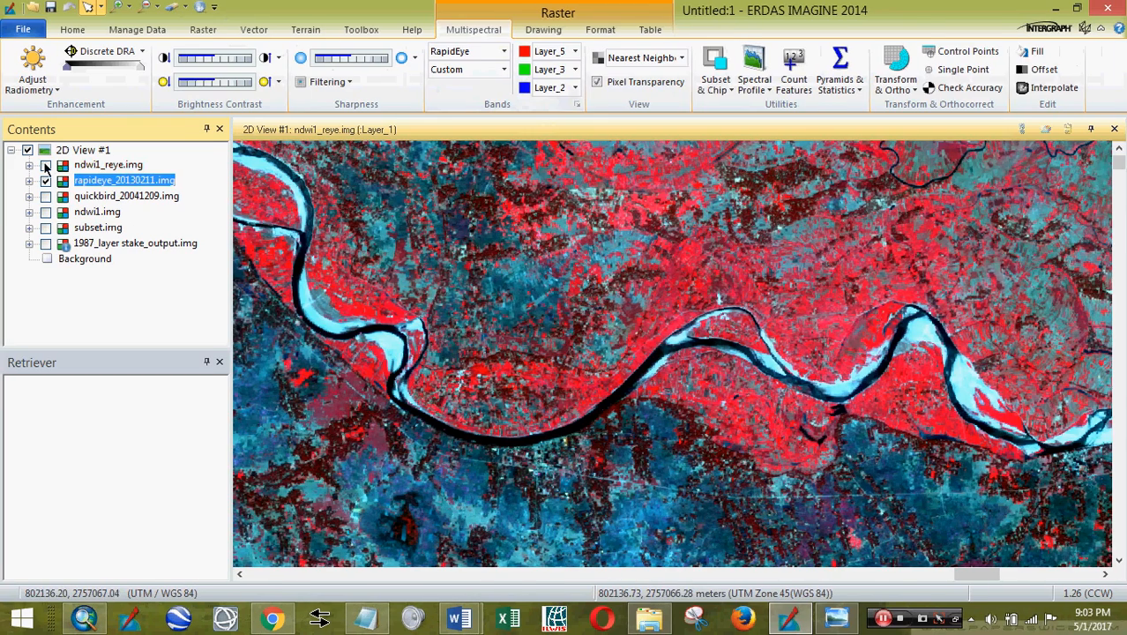
pyautogui.click(46, 166)
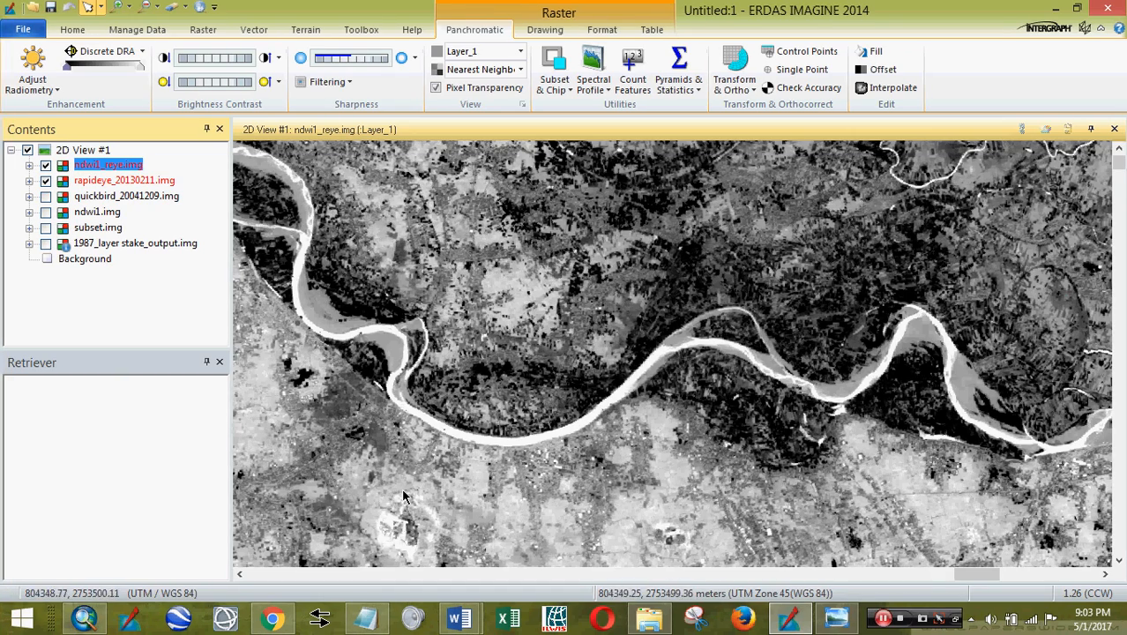
pyautogui.moveTo(403, 497); pyautogui.dragTo(420, 390)
pyautogui.scroll(2, 588, 399)
pyautogui.scroll(-5, 587, 399)
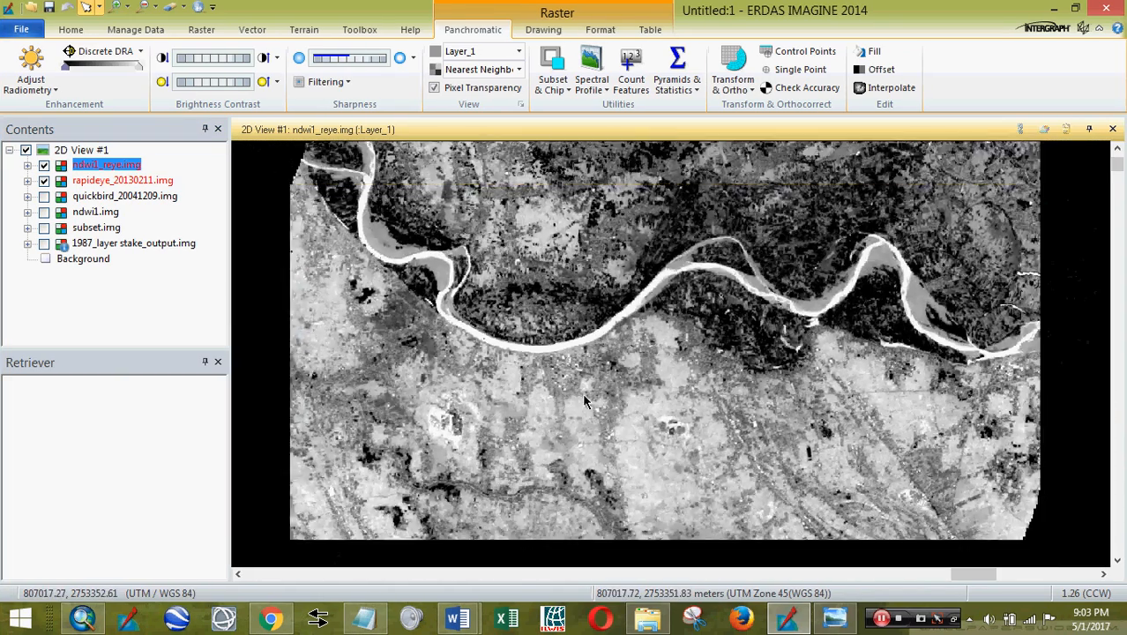
pyautogui.scroll(2, 637, 397)
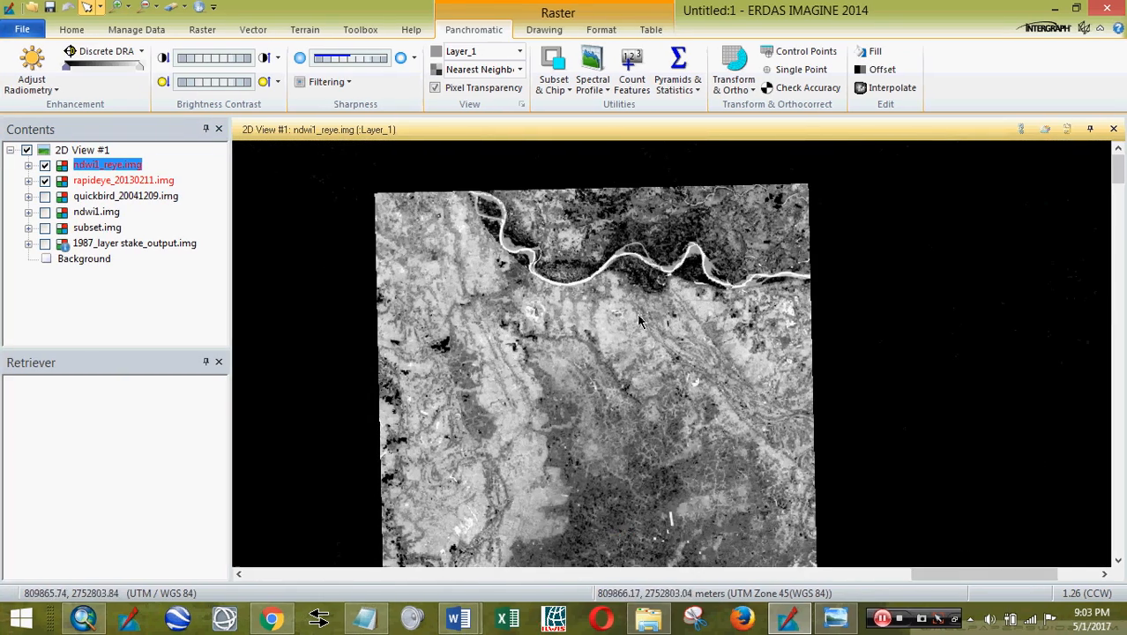
# - Hide both RapidEye layers, display quickbird_20041209.img and fit it to the frame
pyautogui.click(45, 166)
pyautogui.click(46, 180)
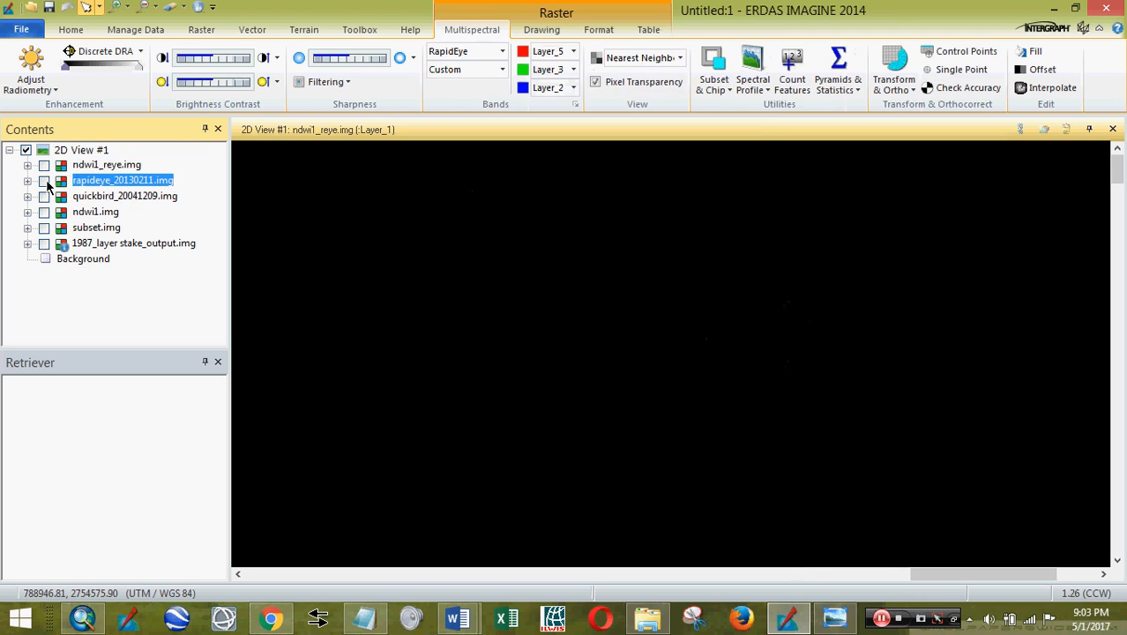
pyautogui.click(45, 195)
pyautogui.rightClick(489, 432)
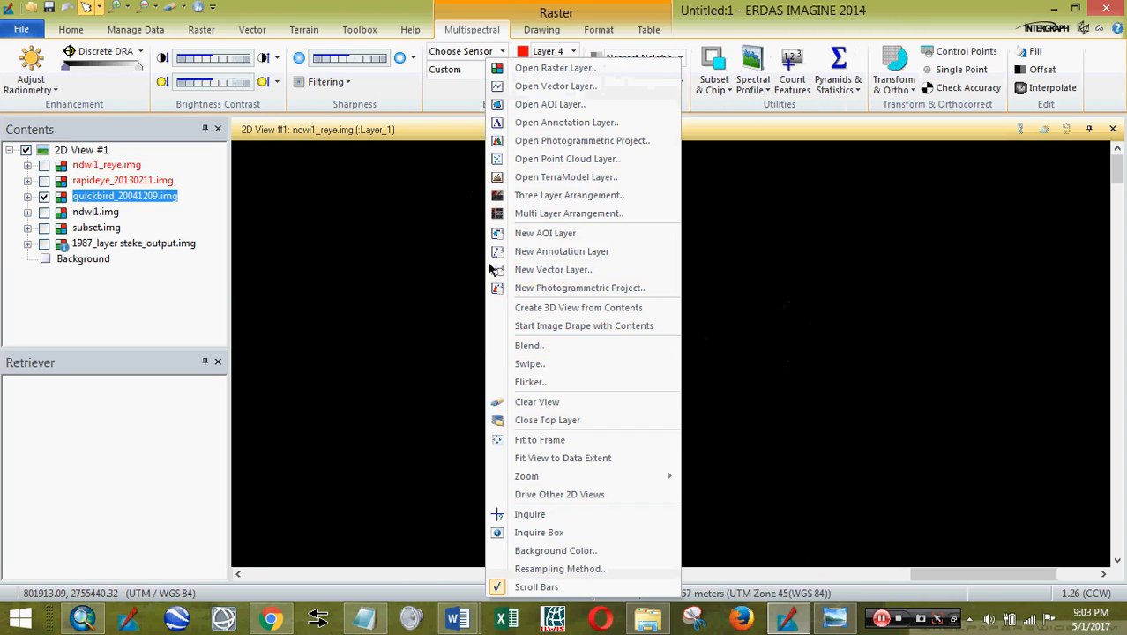
pyautogui.click(562, 433)
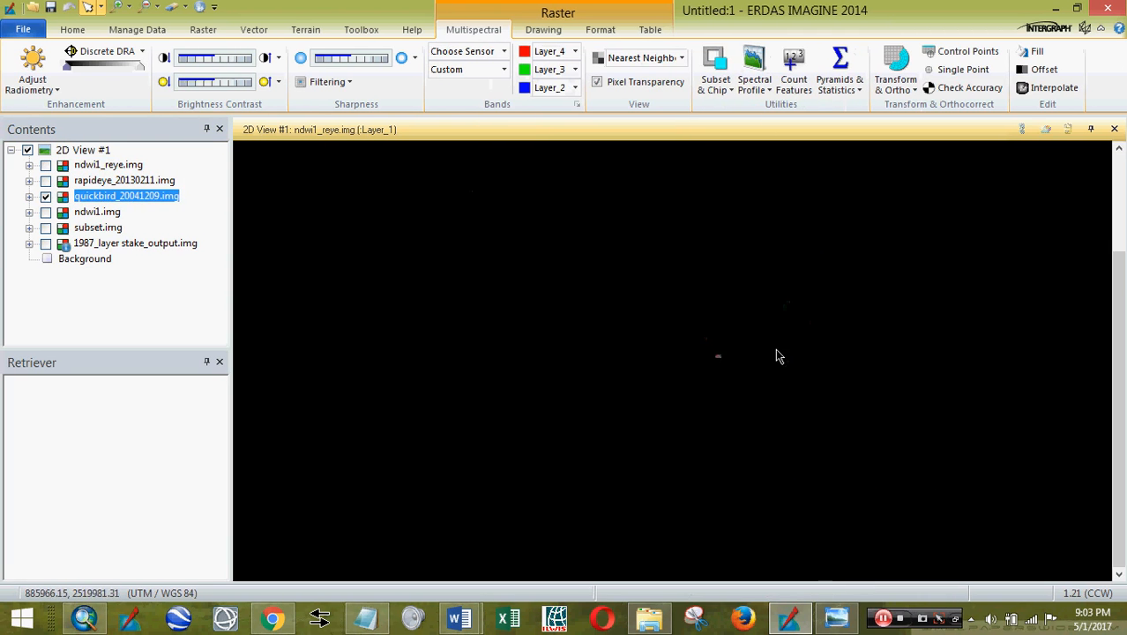
# - Zoom into the QuickBird image and bring up the band-wavelength reference document
pyautogui.scroll(5, 707, 353)
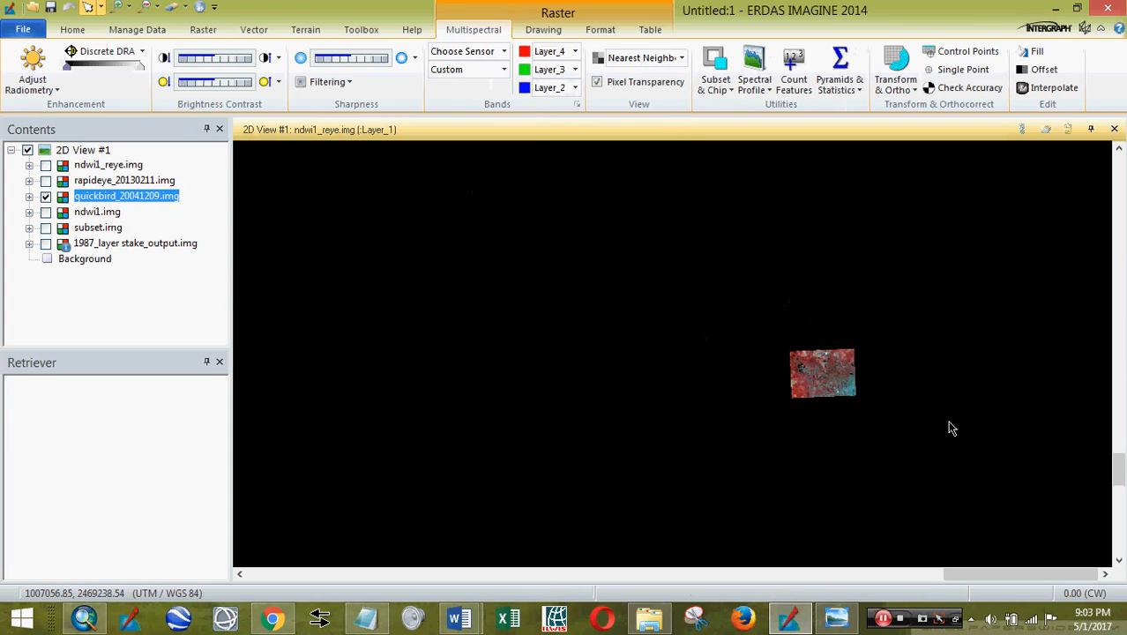
pyautogui.moveTo(948, 420); pyautogui.dragTo(674, 379)
pyautogui.scroll(5, 643, 353)
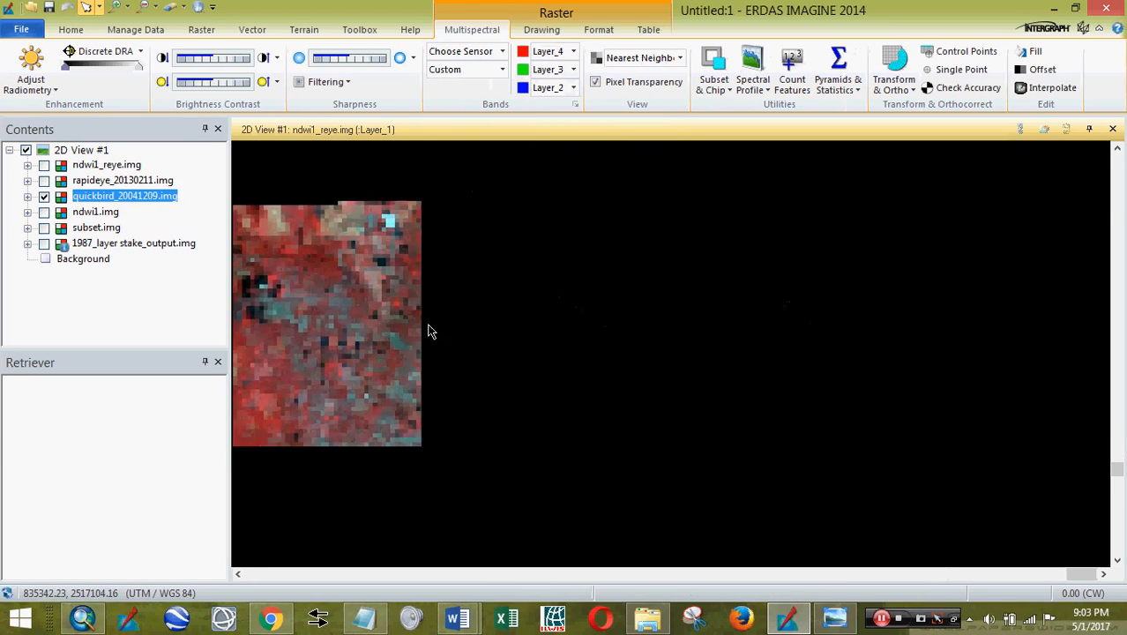
pyautogui.moveTo(428, 325); pyautogui.dragTo(695, 353)
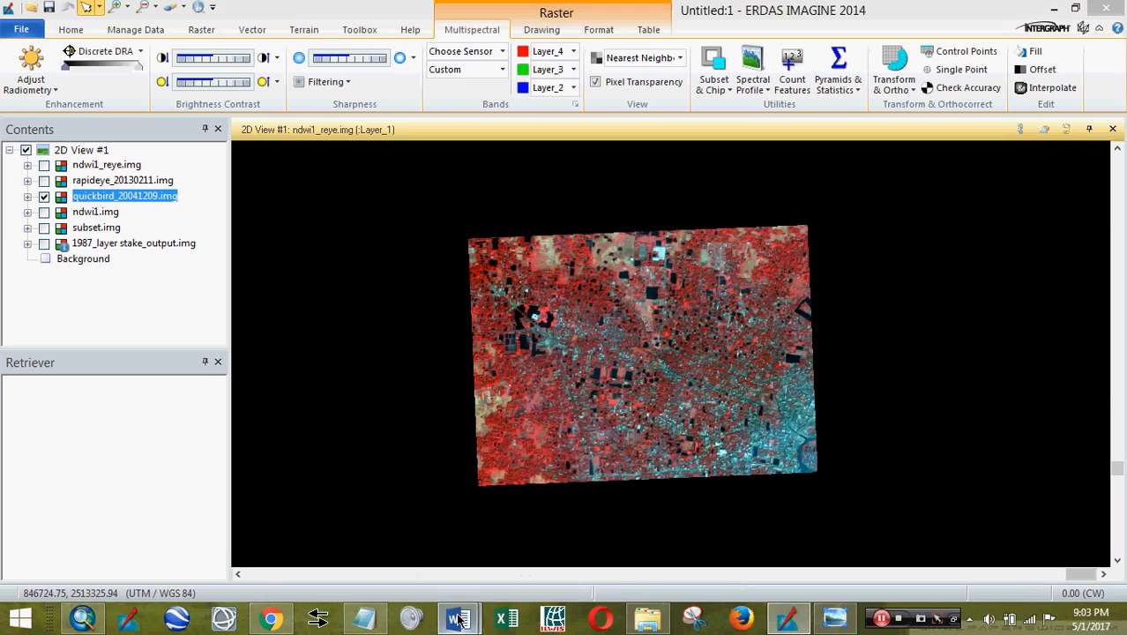
pyautogui.moveTo(456, 617)
pyautogui.click(500, 573)
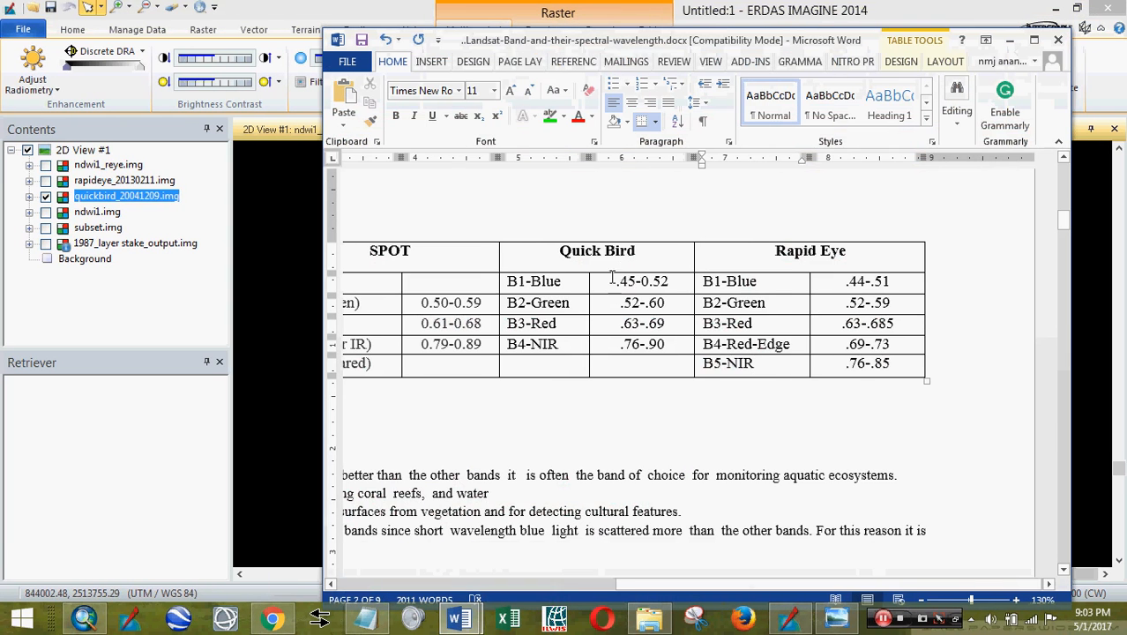
# - Highlight the QuickBird B2-Green and B4-NIR entries in the band table
pyautogui.doubleClick(553, 303)
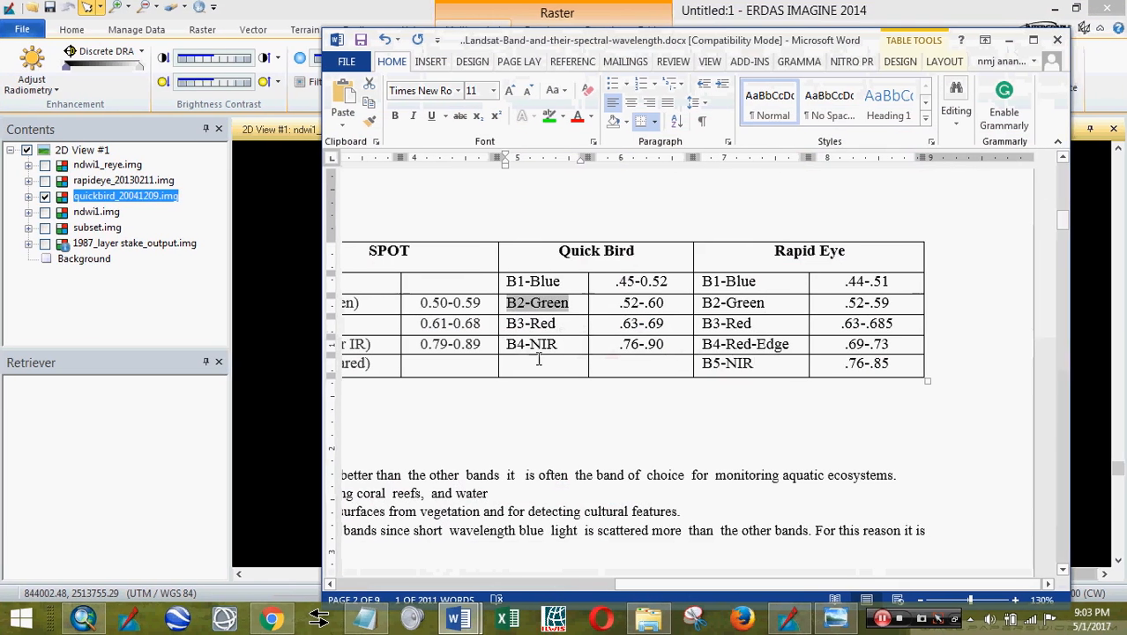
pyautogui.click(557, 346)
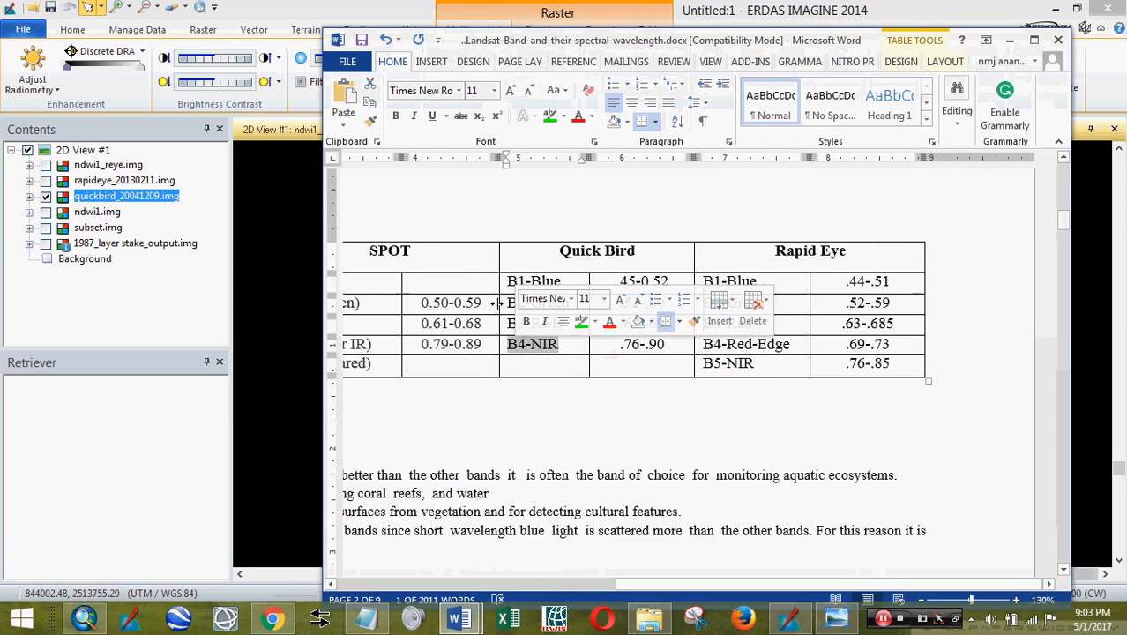
pyautogui.click(580, 410)
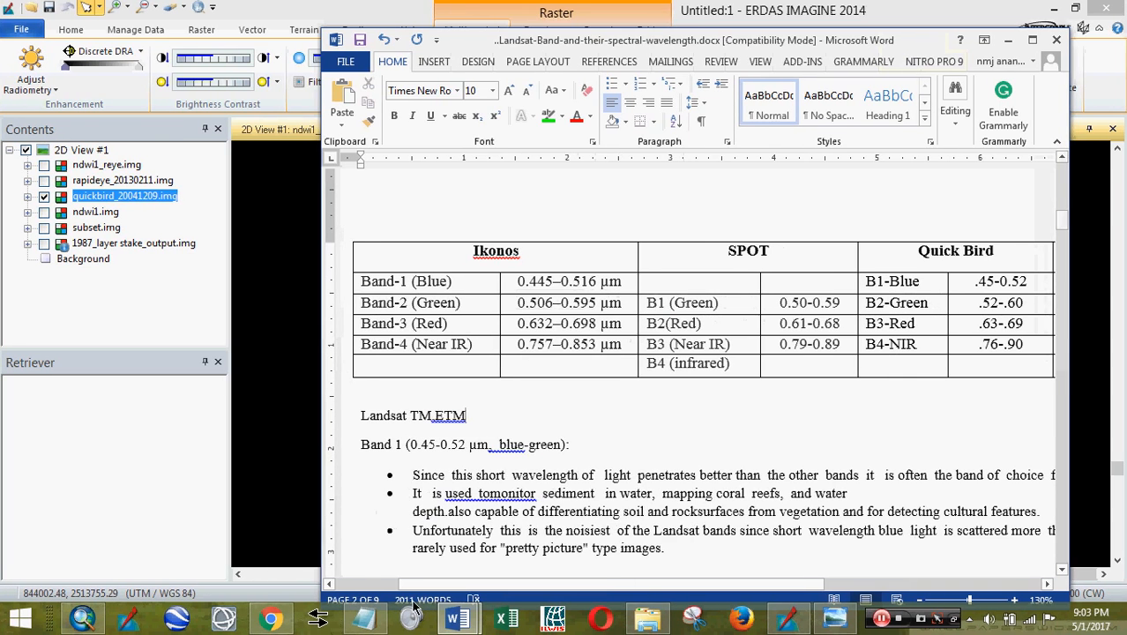
# - Review the NDWI formula notes, then minimize both Word documents to return to ERDAS
pyautogui.click(380, 535)
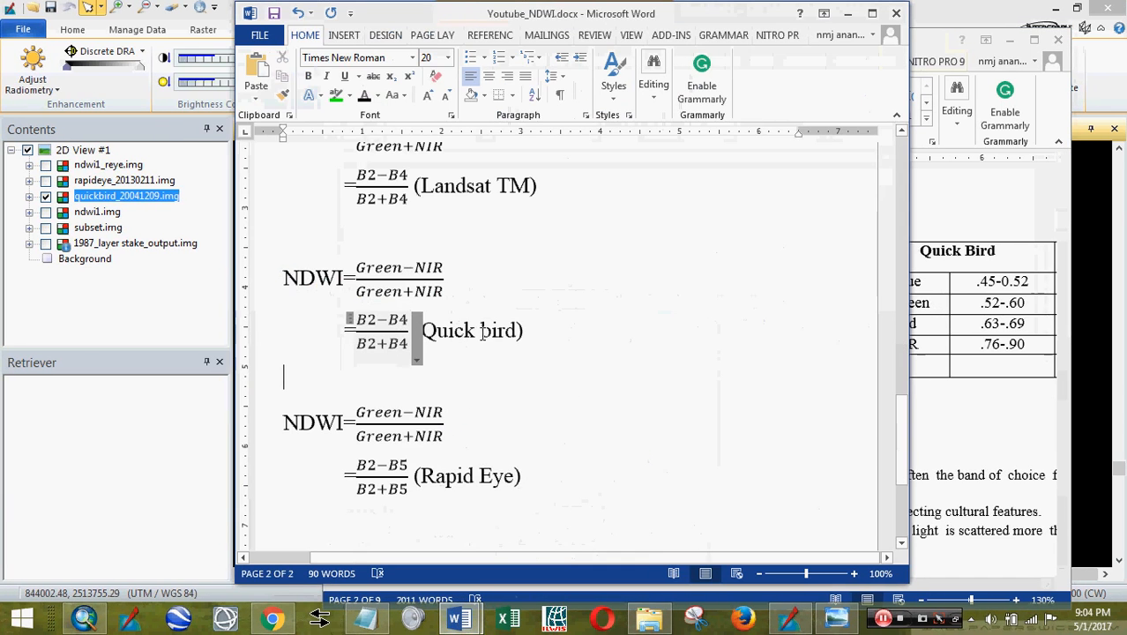
pyautogui.click(847, 13)
pyautogui.click(1010, 42)
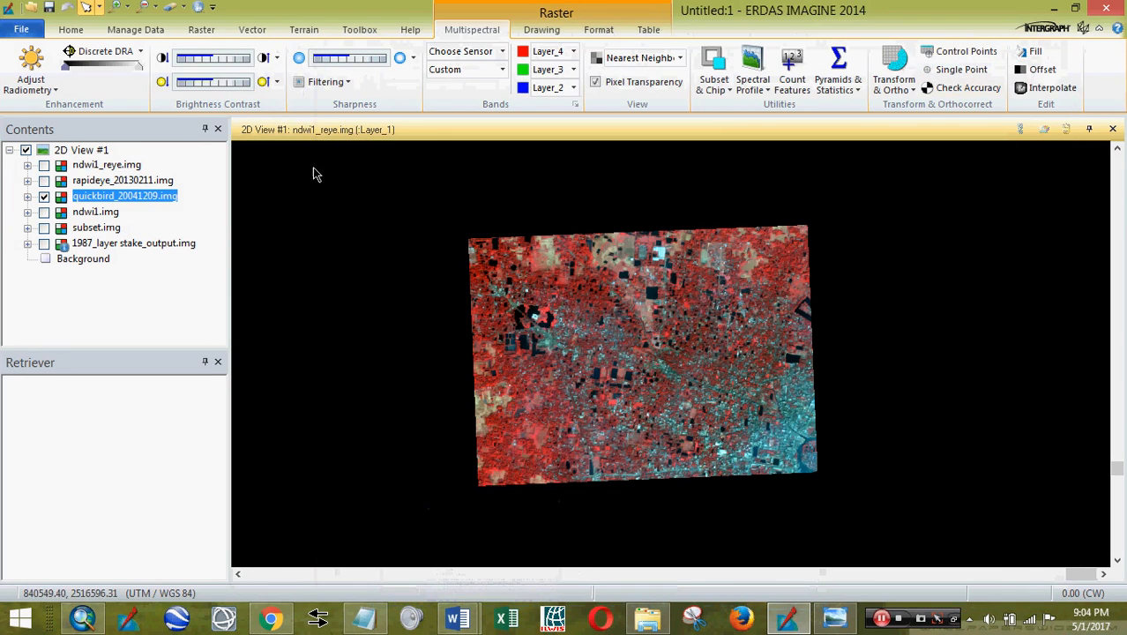
pyautogui.click(204, 31)
# - Open the Indices tool and set the sensor to QuickBird Multispectral
pyautogui.click(440, 93)
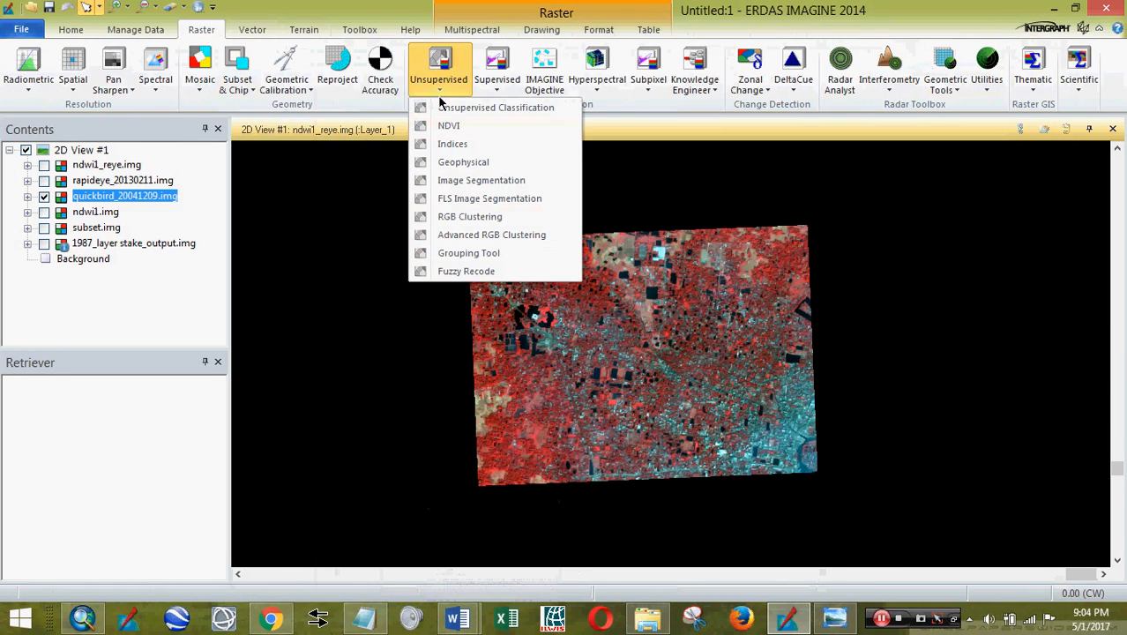
pyautogui.click(449, 146)
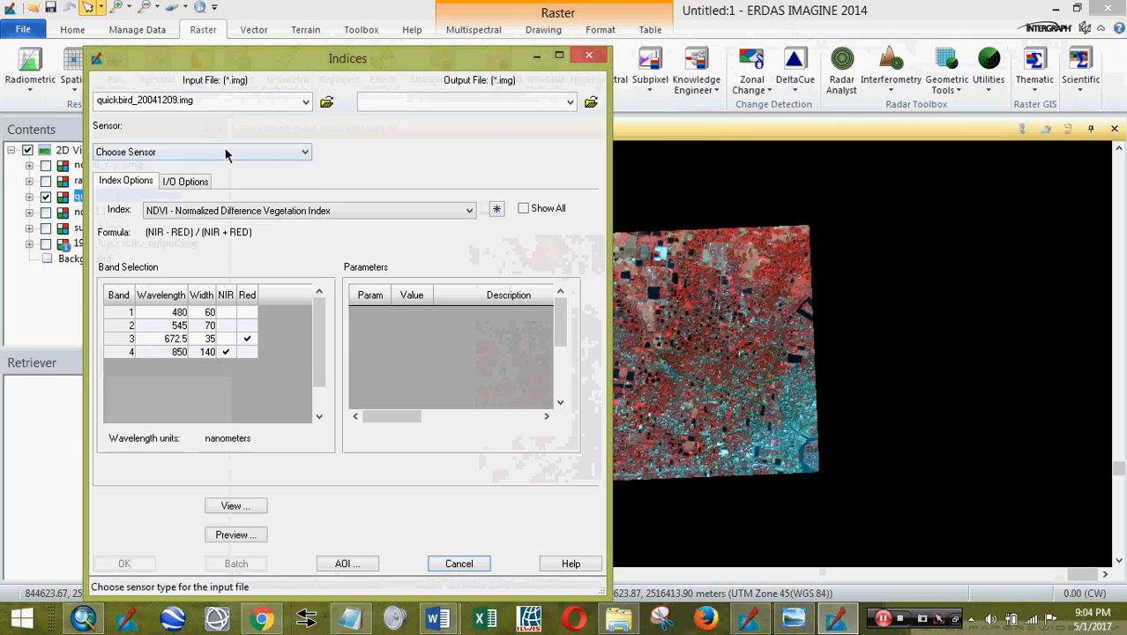
pyautogui.click(226, 153)
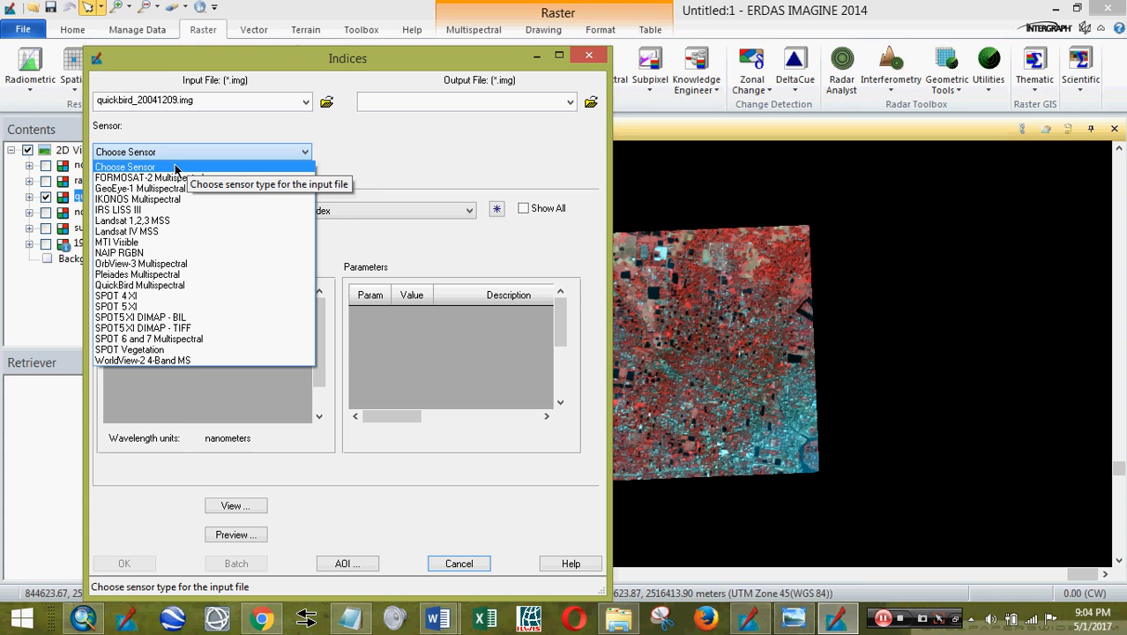
pyautogui.click(411, 64)
pyautogui.moveTo(411, 64); pyautogui.dragTo(619, 53)
pyautogui.click(491, 141)
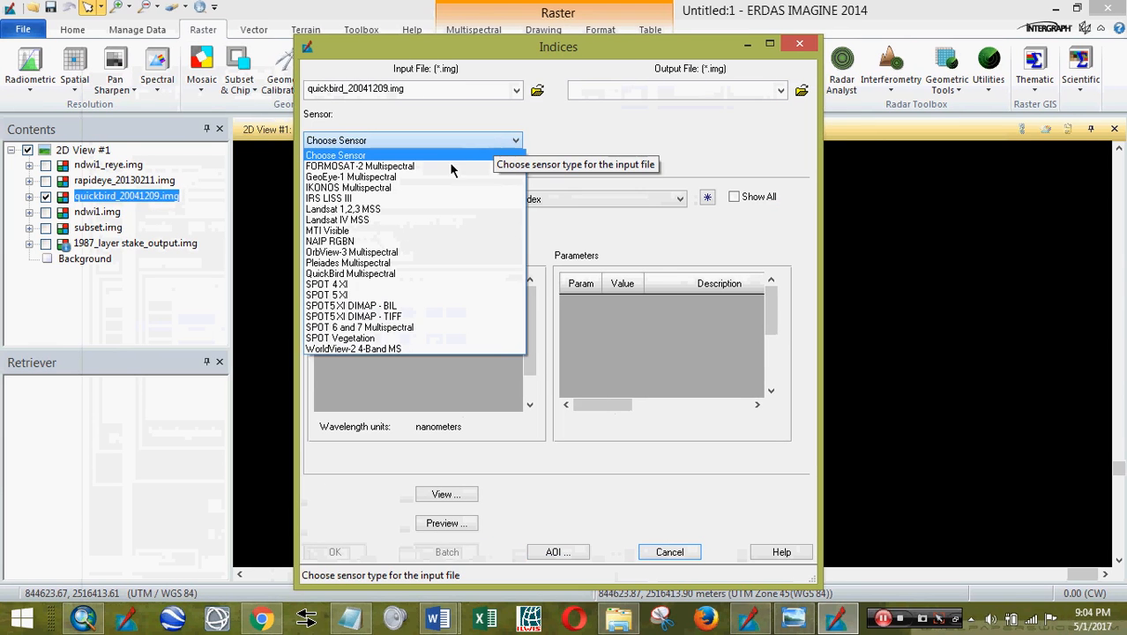
pyautogui.click(384, 274)
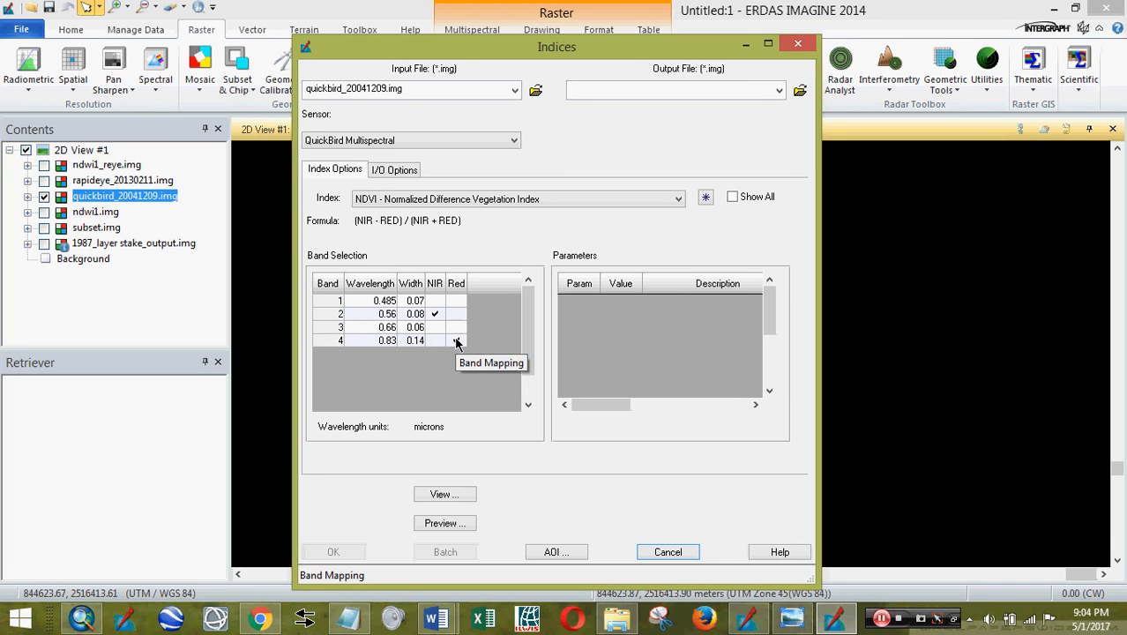
# - Name the output ndwi1_qb.img in the output folder and run the NDWI calculation
pyautogui.click(800, 91)
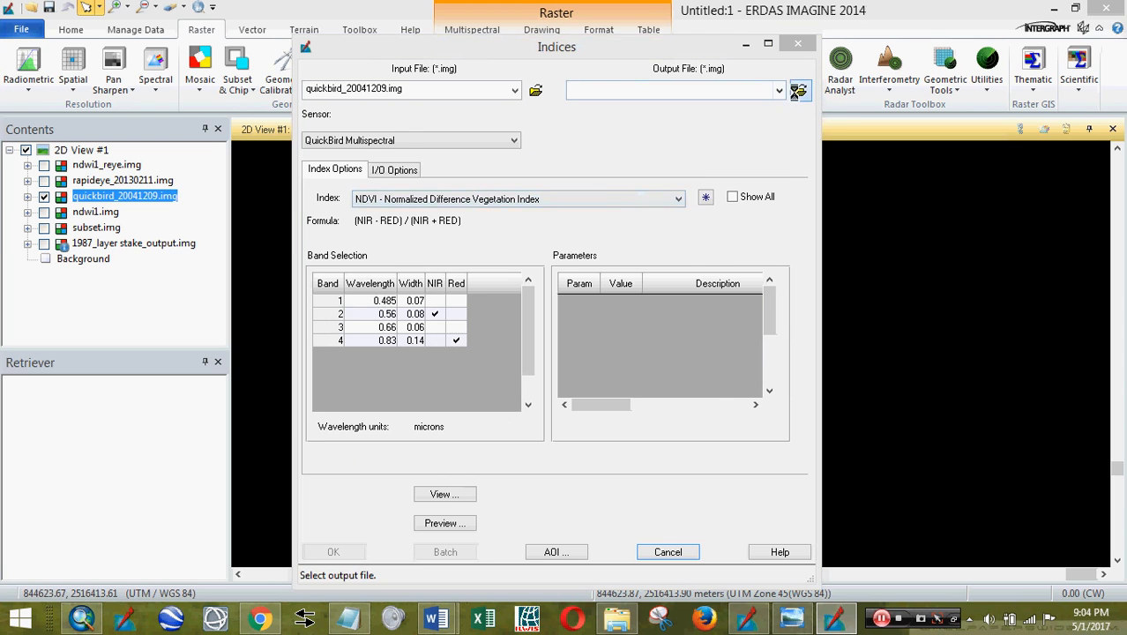
pyautogui.doubleClick(385, 319)
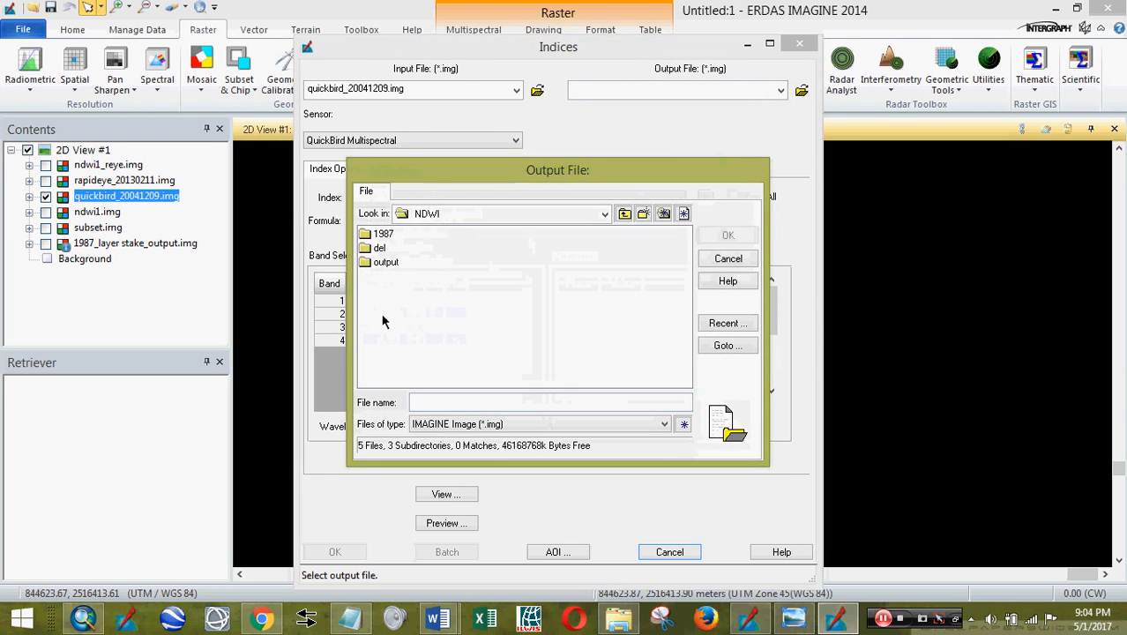
pyautogui.doubleClick(386, 262)
pyautogui.click(385, 250)
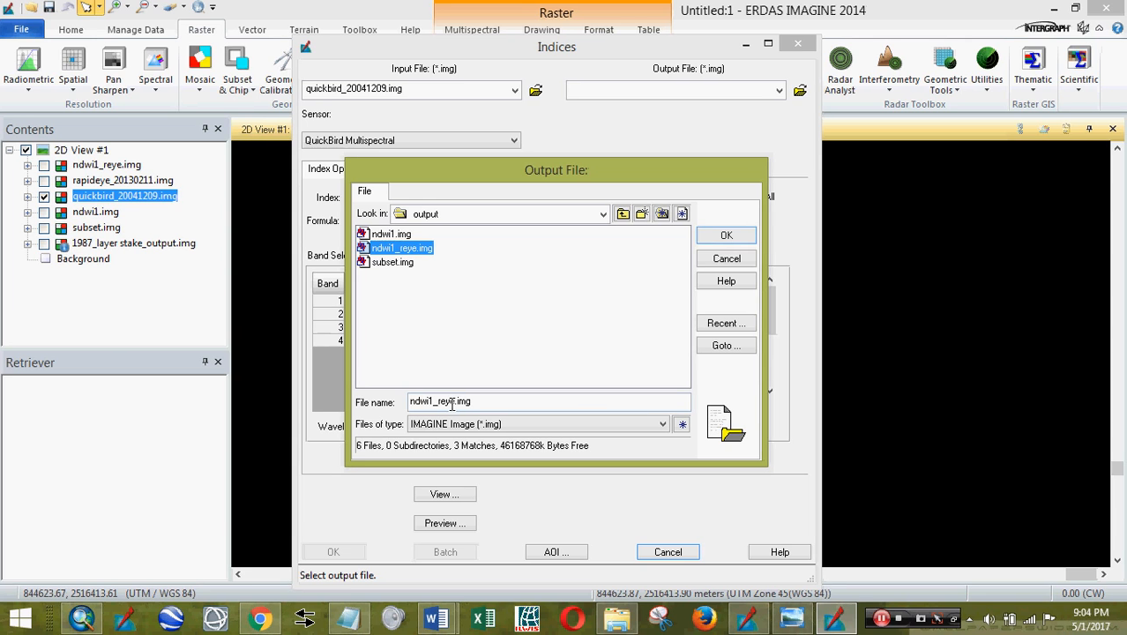
pyautogui.doubleClick(452, 400)
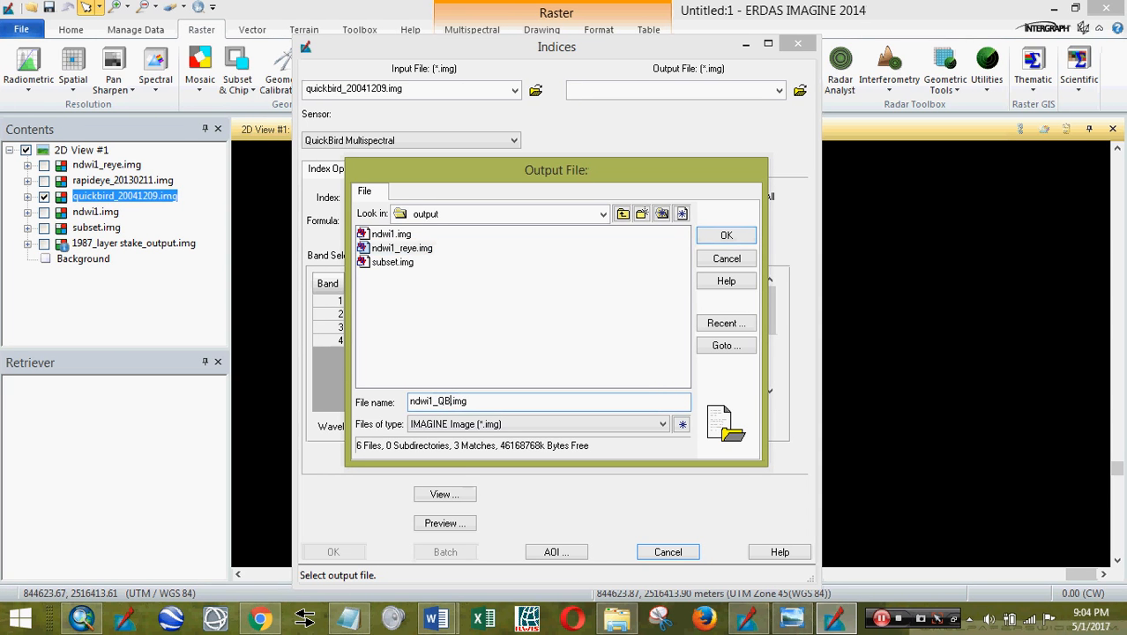
pyautogui.click(731, 238)
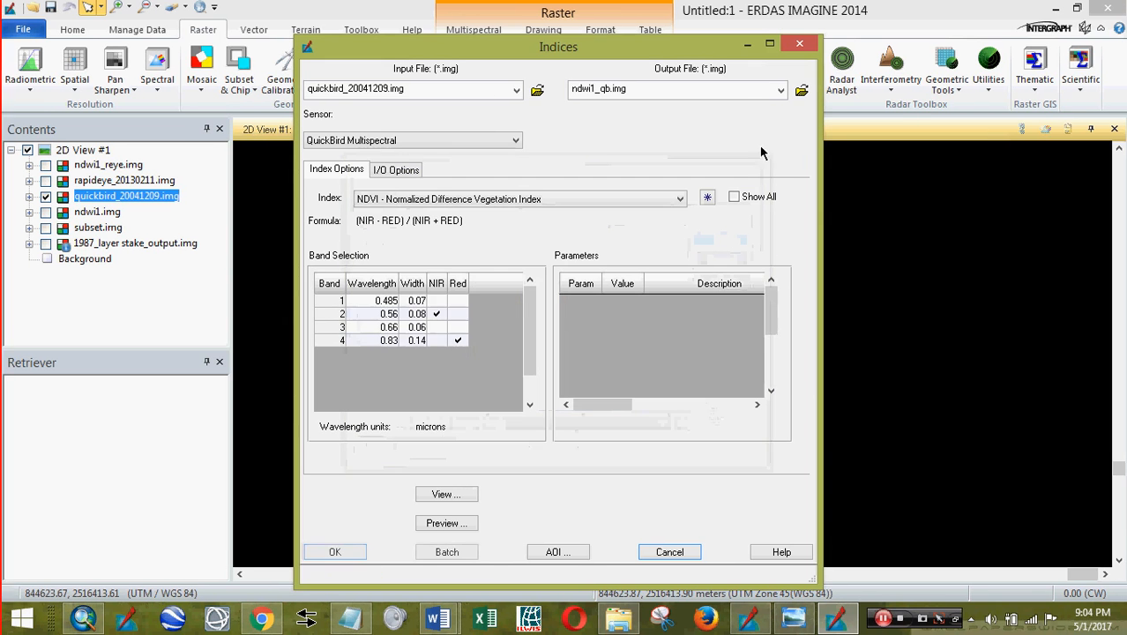
pyautogui.click(335, 552)
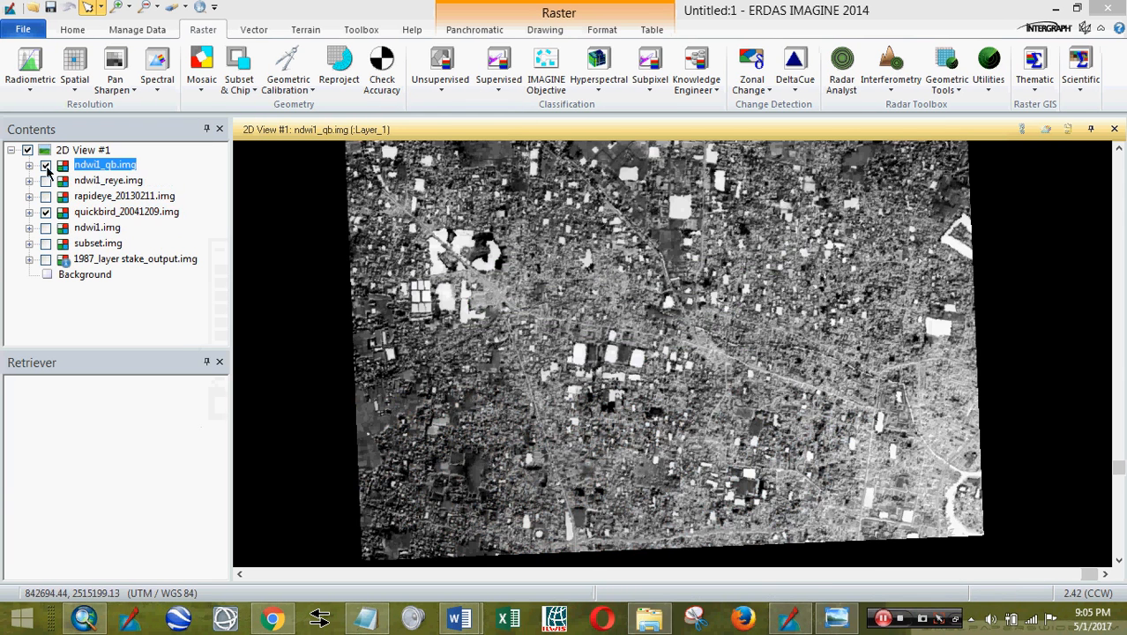
# - Toggle ndwi1_qb.img on and off to compare it with the colour QuickBird image, then switch to ArcMap
pyautogui.click(46, 166)
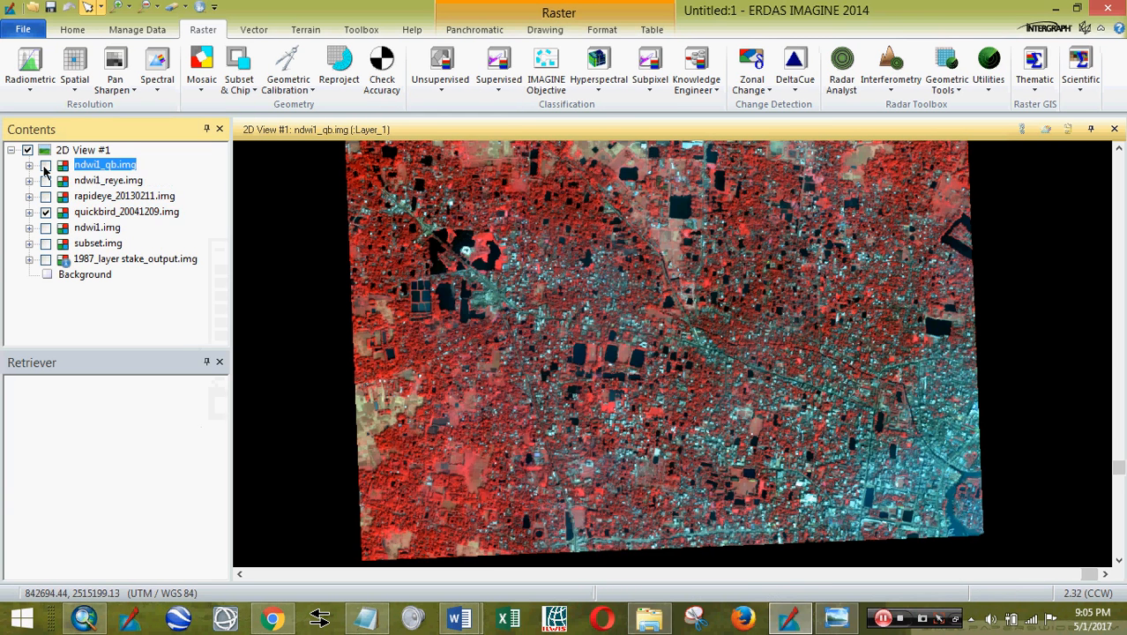
pyautogui.click(46, 167)
pyautogui.scroll(2, 442, 353)
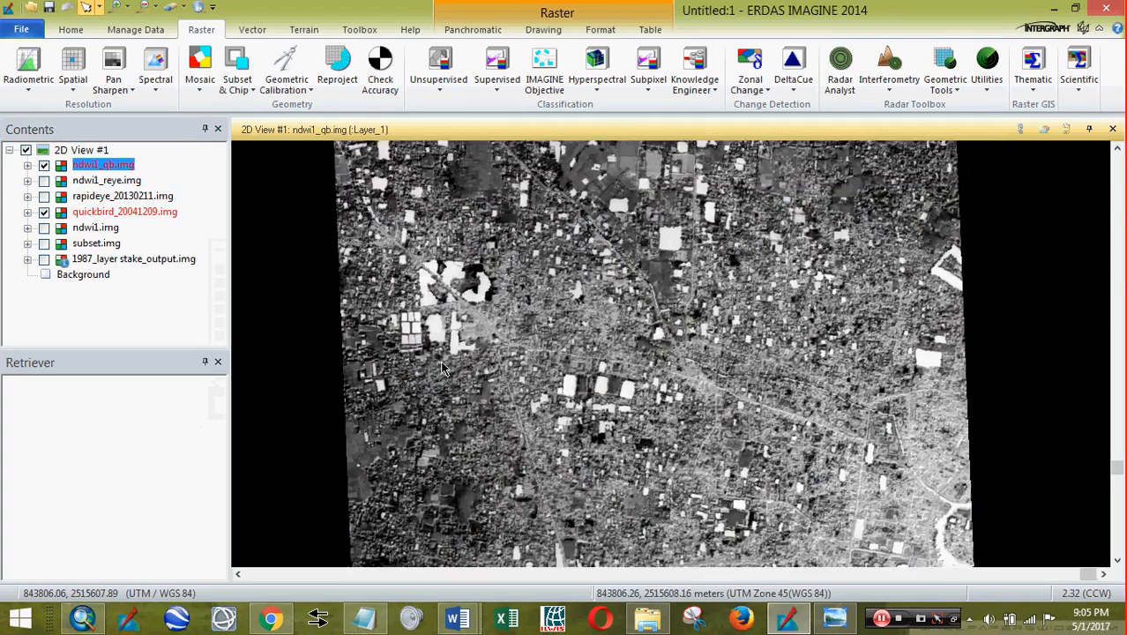
pyautogui.scroll(2, 443, 360)
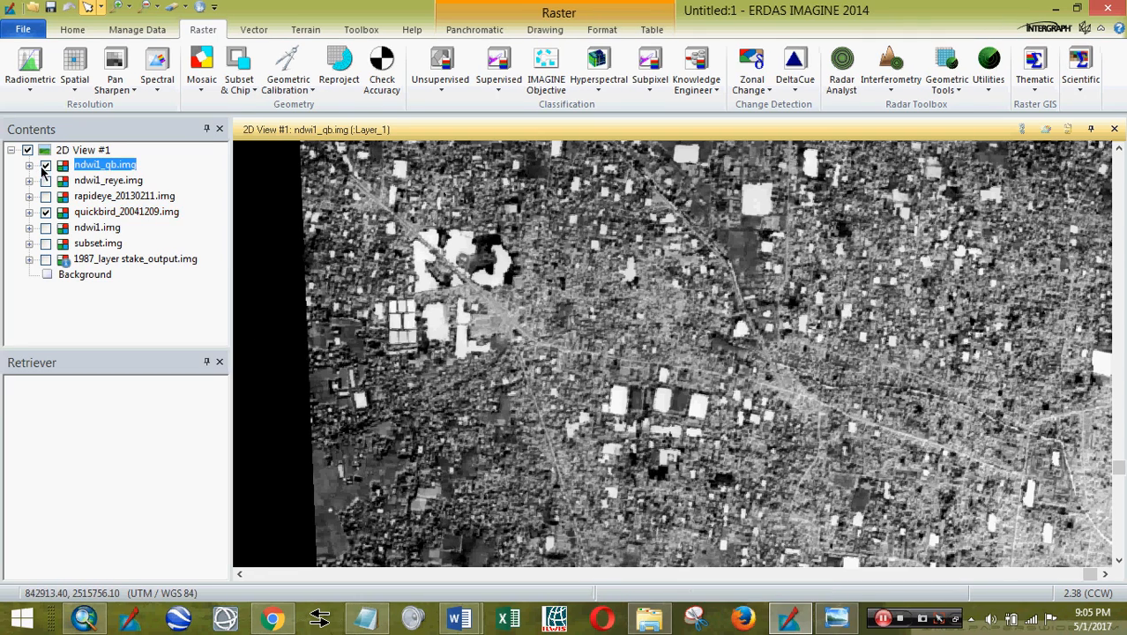
pyautogui.click(45, 167)
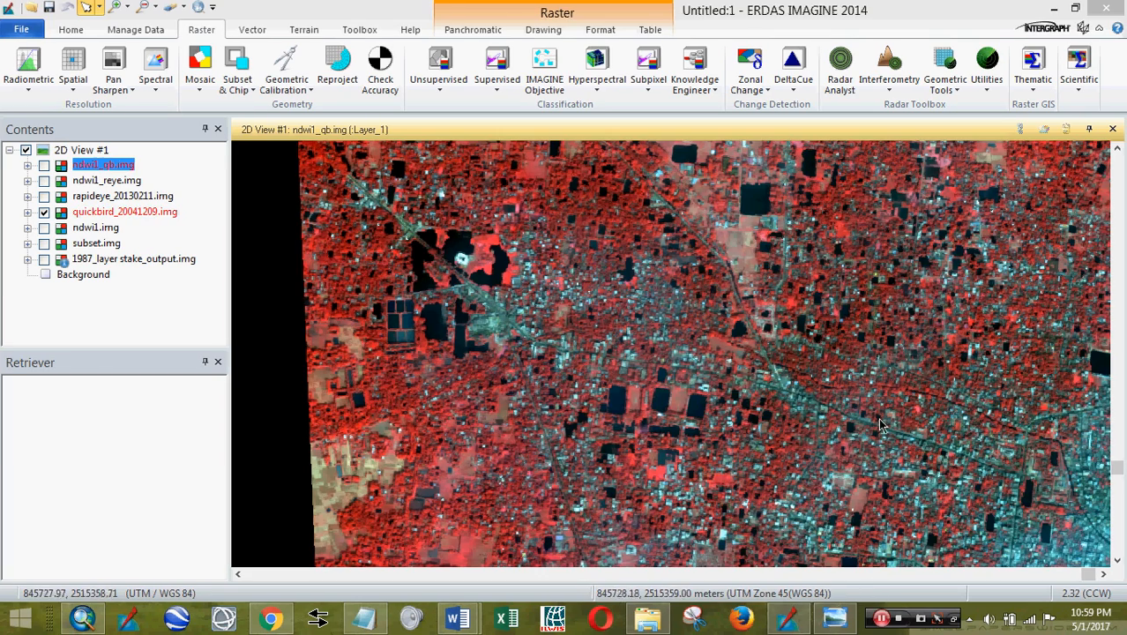
pyautogui.scroll(-5, 638, 362)
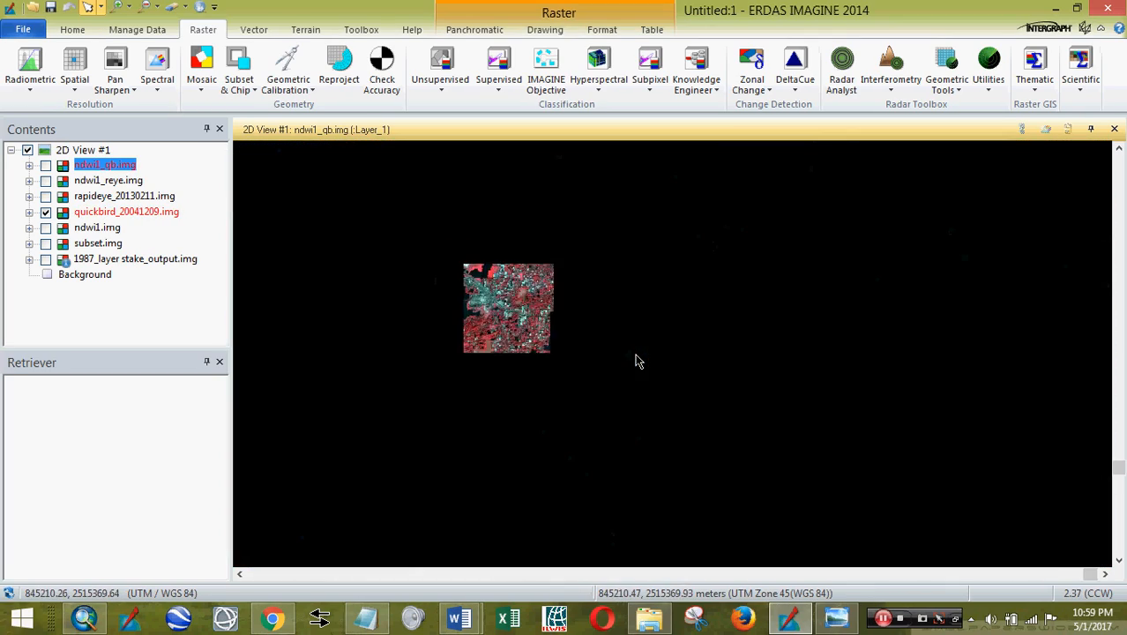
pyautogui.click(46, 165)
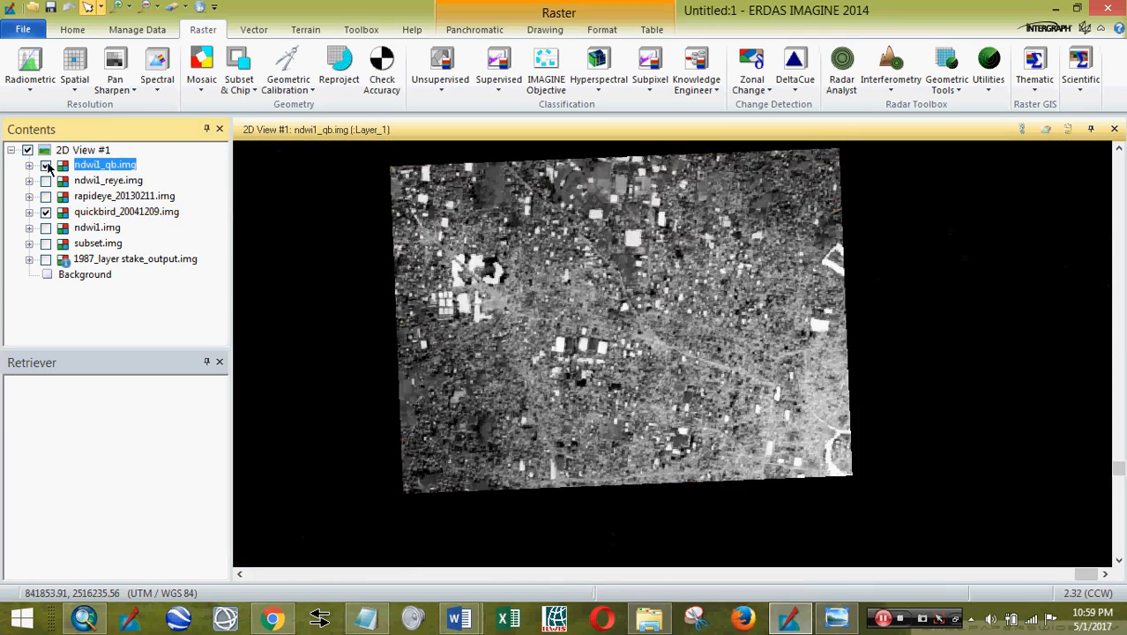
pyautogui.click(46, 165)
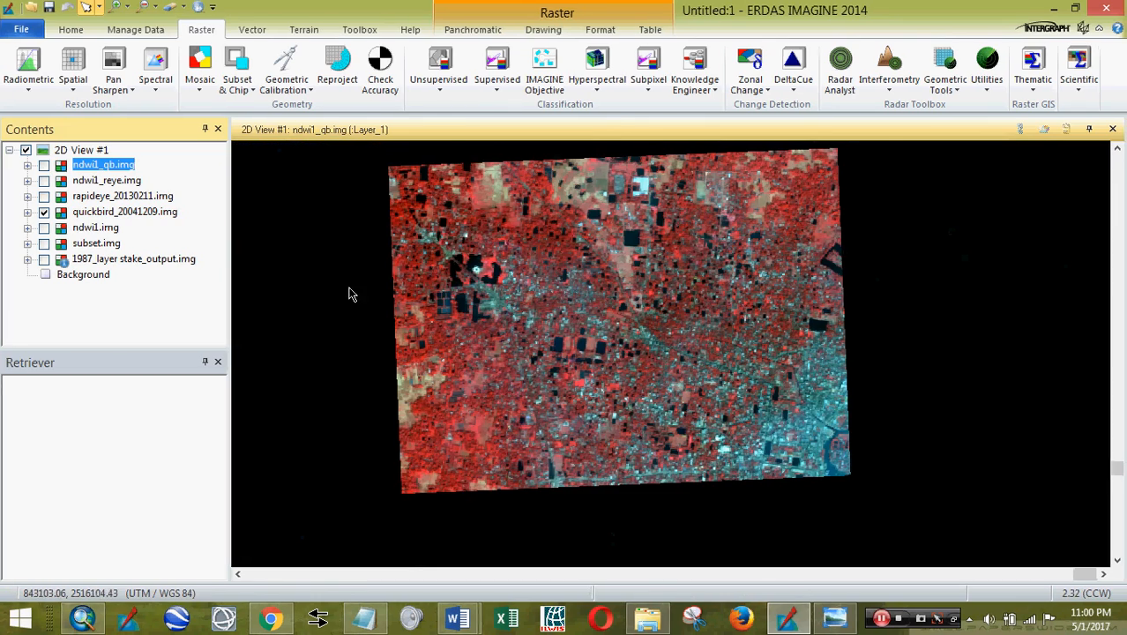
pyautogui.click(83, 620)
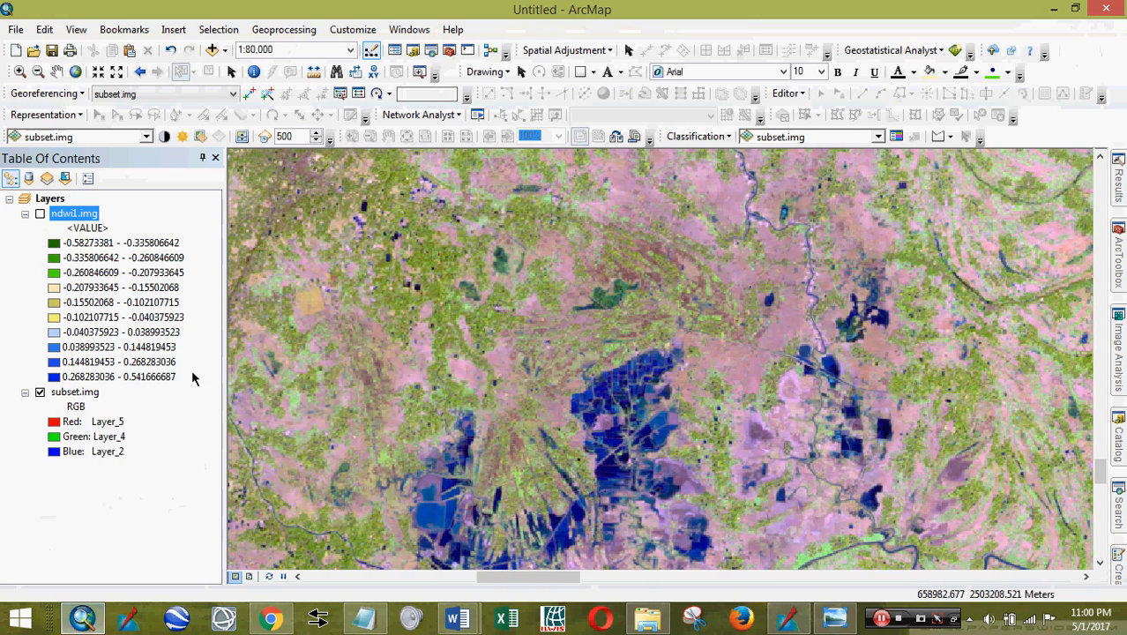
# - Turn on the classified ndwi1.img layer, zoom in on the map, and open ArcToolbox
pyautogui.click(39, 215)
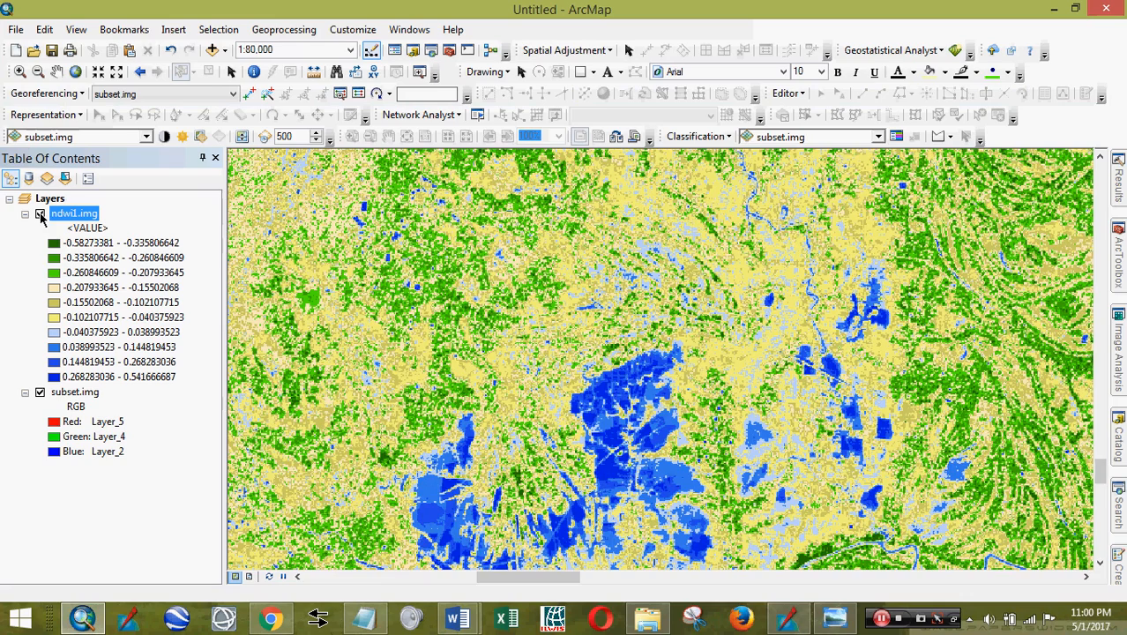
pyautogui.scroll(-2, 674, 404)
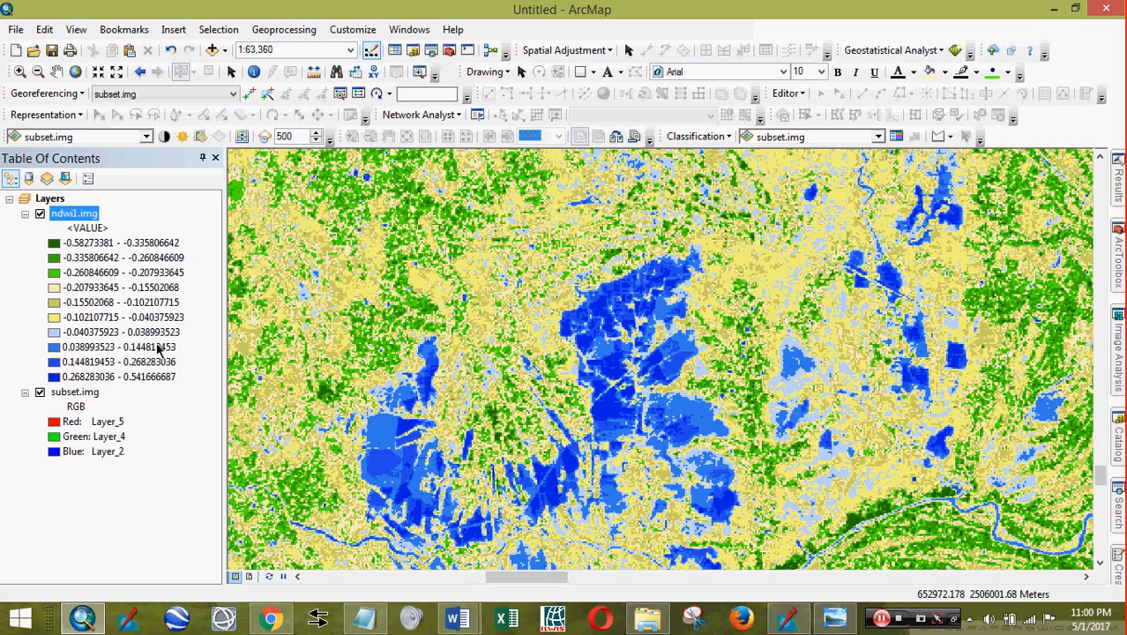
pyautogui.scroll(3, 765, 366)
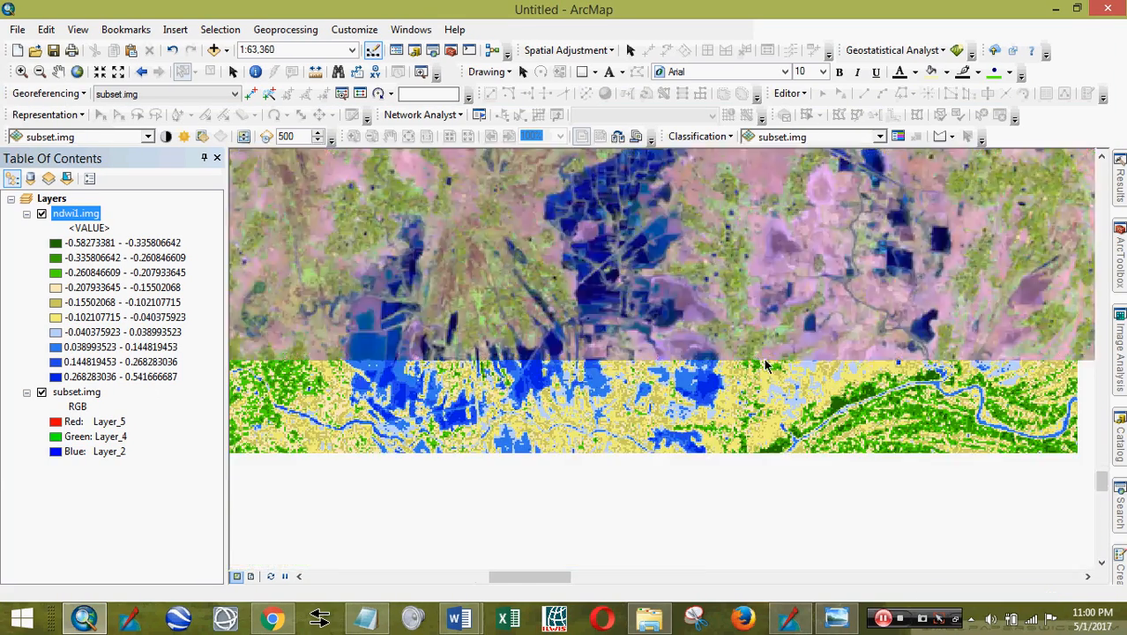
pyautogui.scroll(2, 688, 282)
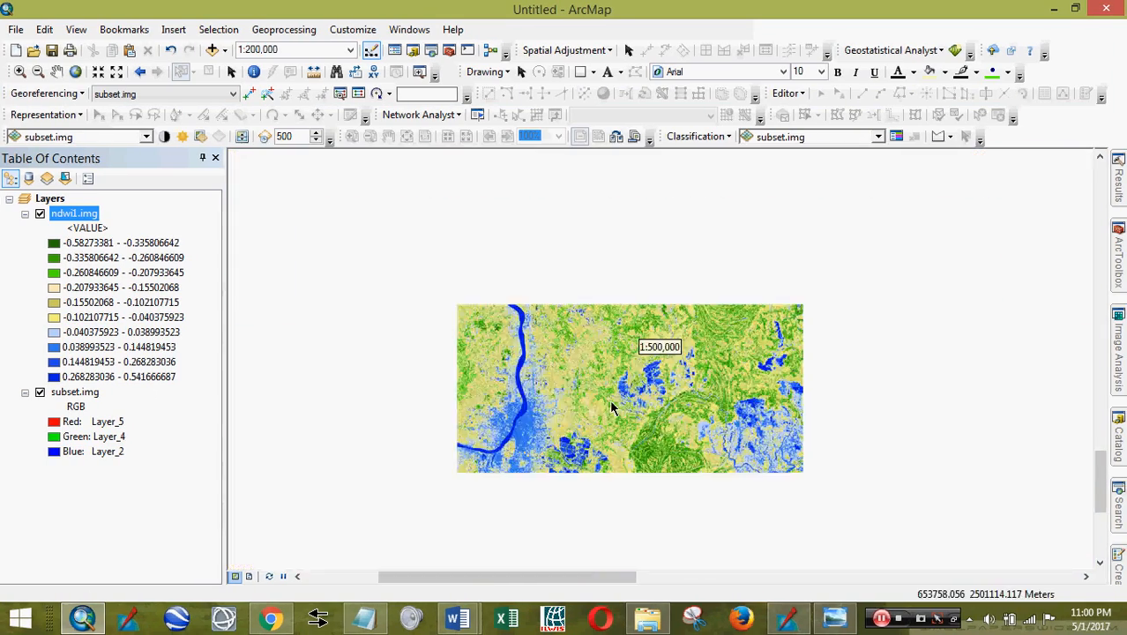
pyautogui.scroll(1, 610, 403)
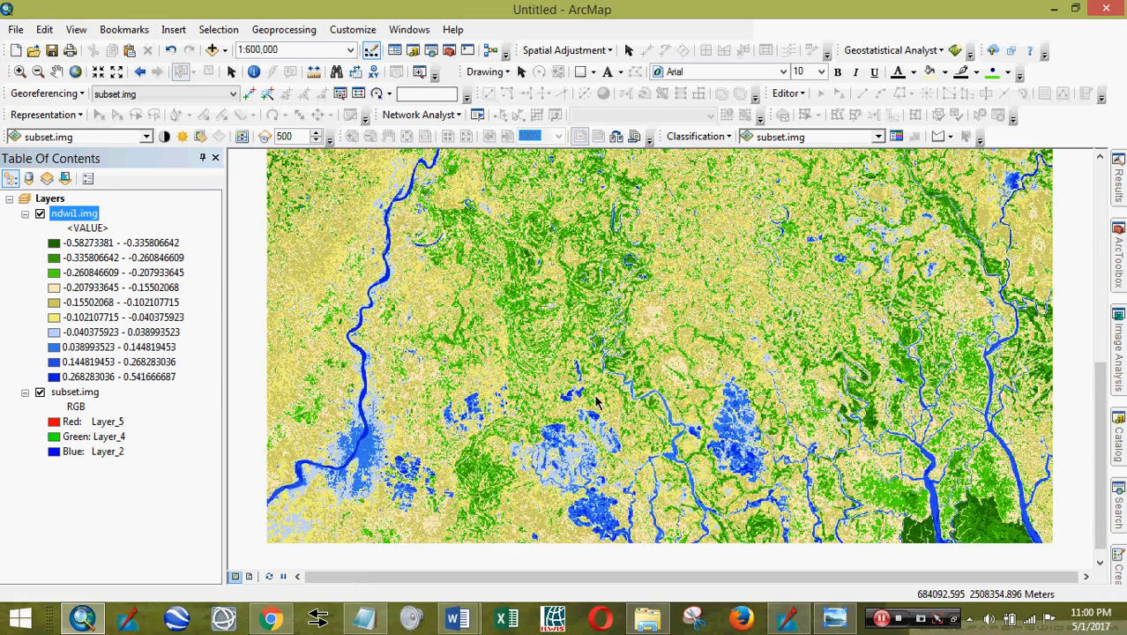
pyautogui.scroll(1, 592, 407)
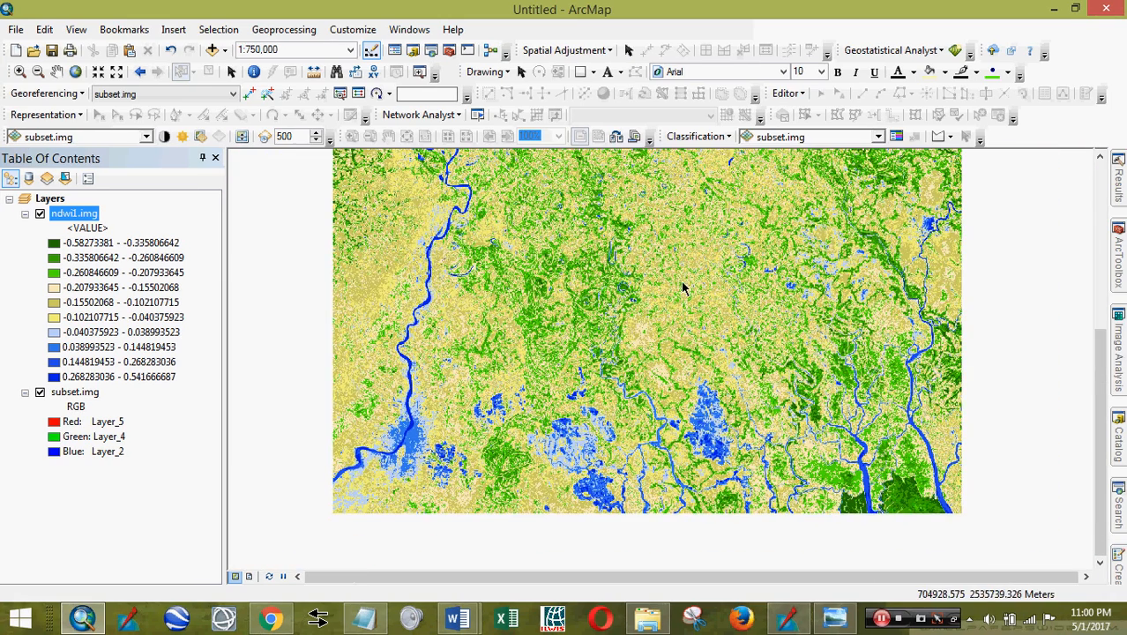
pyautogui.moveTo(683, 287); pyautogui.dragTo(688, 322)
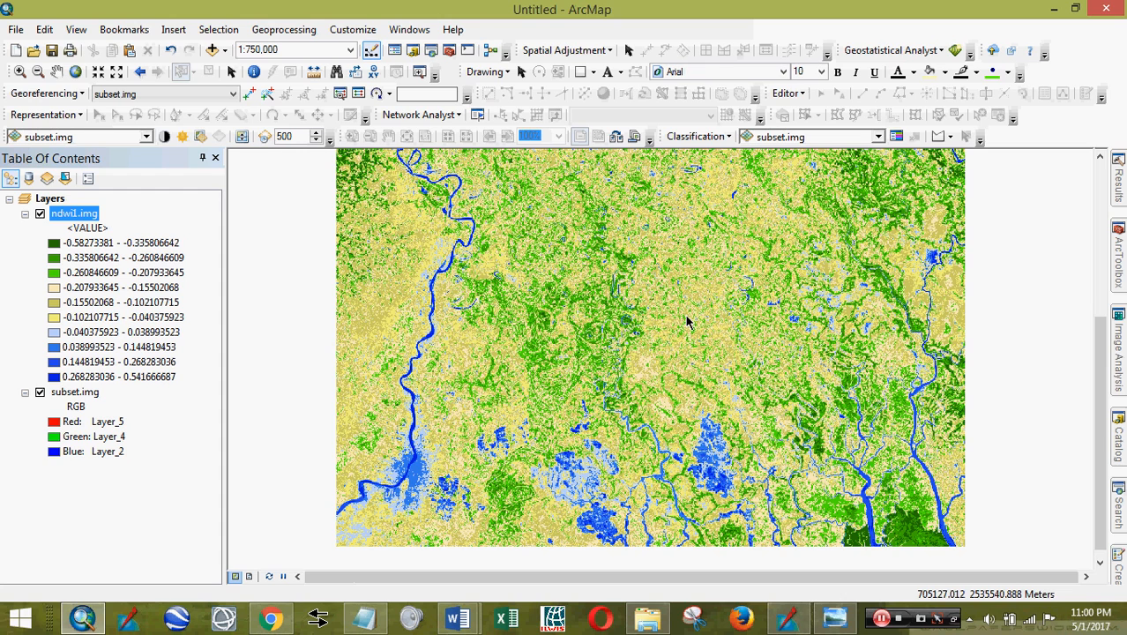
pyautogui.click(1118, 257)
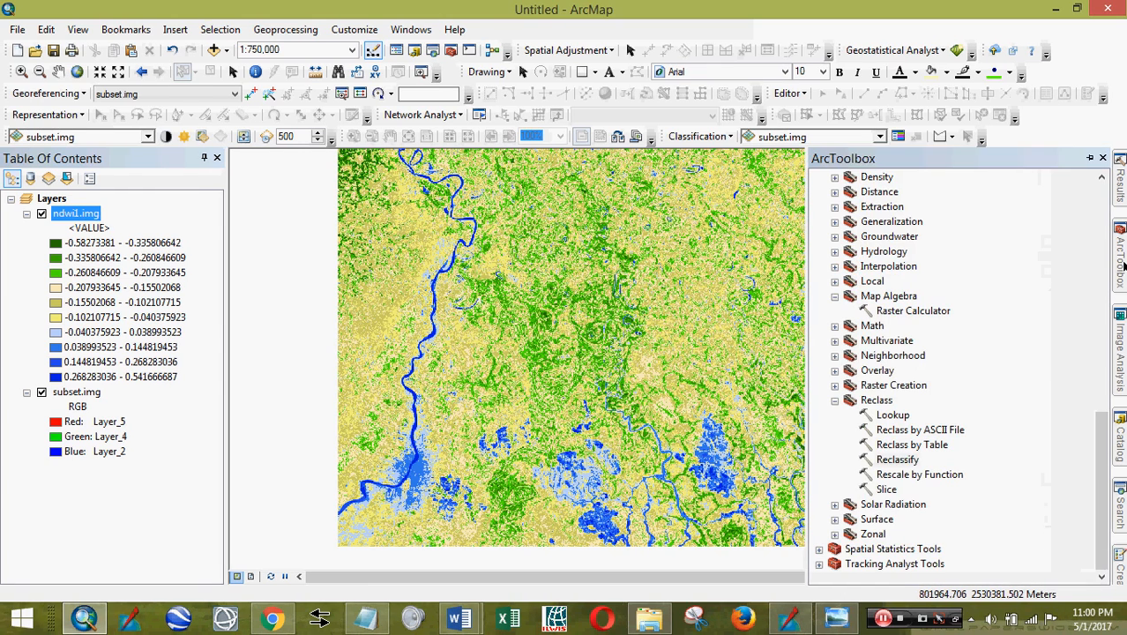
# - Open Reclassify on ndwi1.img and set the lower NDWI ranges' new values to 1
pyautogui.doubleClick(898, 463)
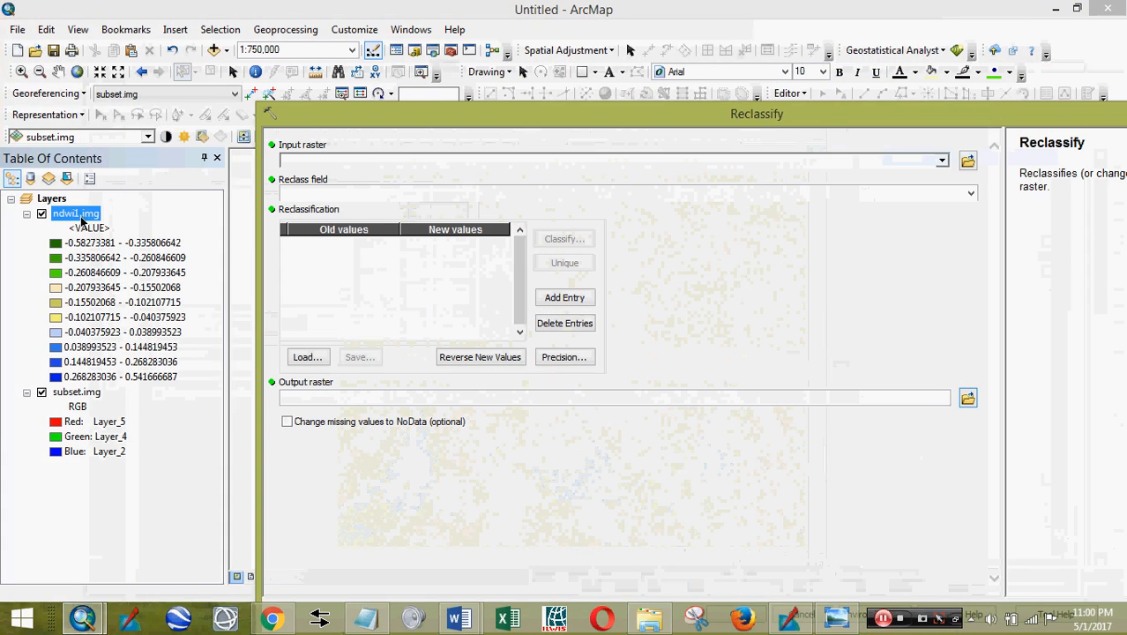
pyautogui.moveTo(81, 220); pyautogui.dragTo(322, 162)
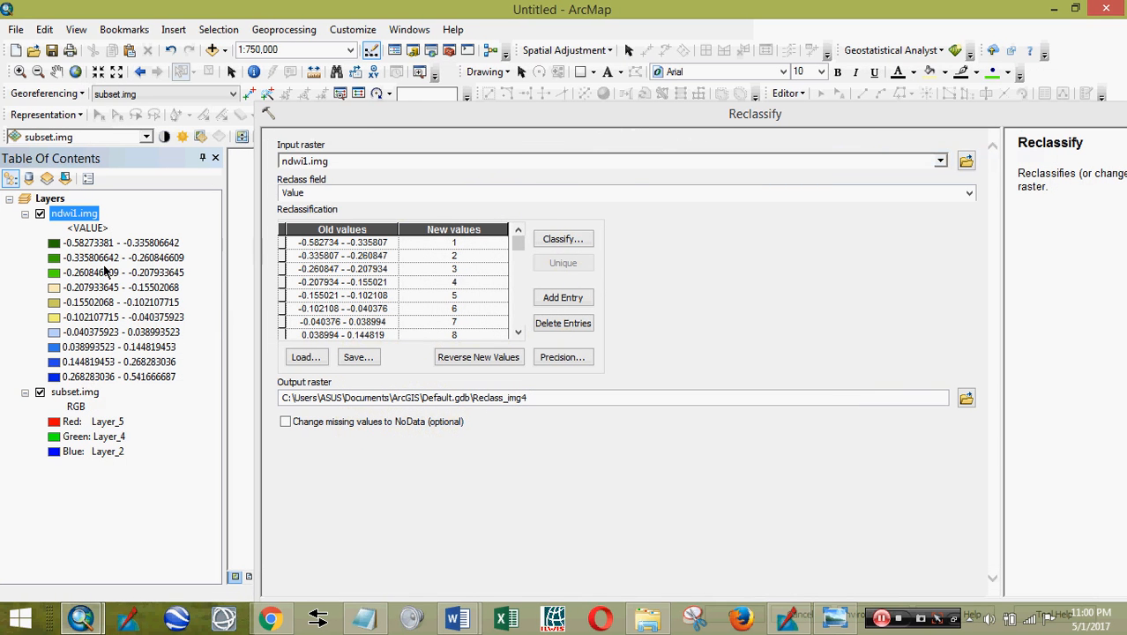
pyautogui.click(444, 244)
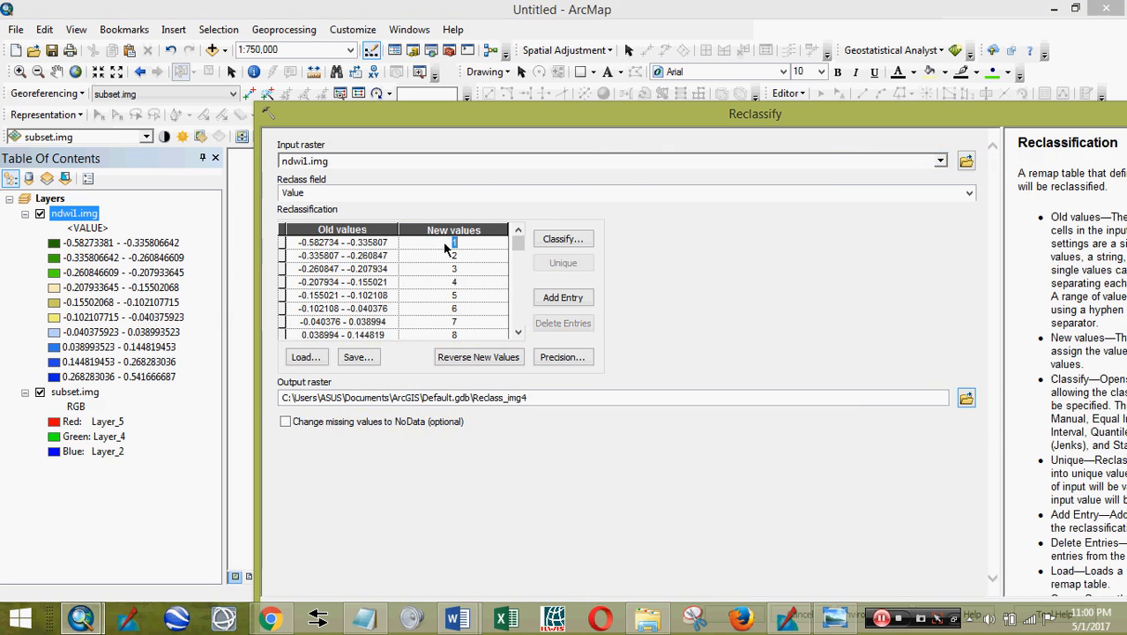
pyautogui.click(453, 254)
pyautogui.write('1')
pyautogui.click(462, 265)
pyautogui.write('1')
pyautogui.moveTo(466, 267); pyautogui.dragTo(440, 281)
pyautogui.write('11')
pyautogui.click(456, 295)
pyautogui.write('1')
pyautogui.click(455, 308)
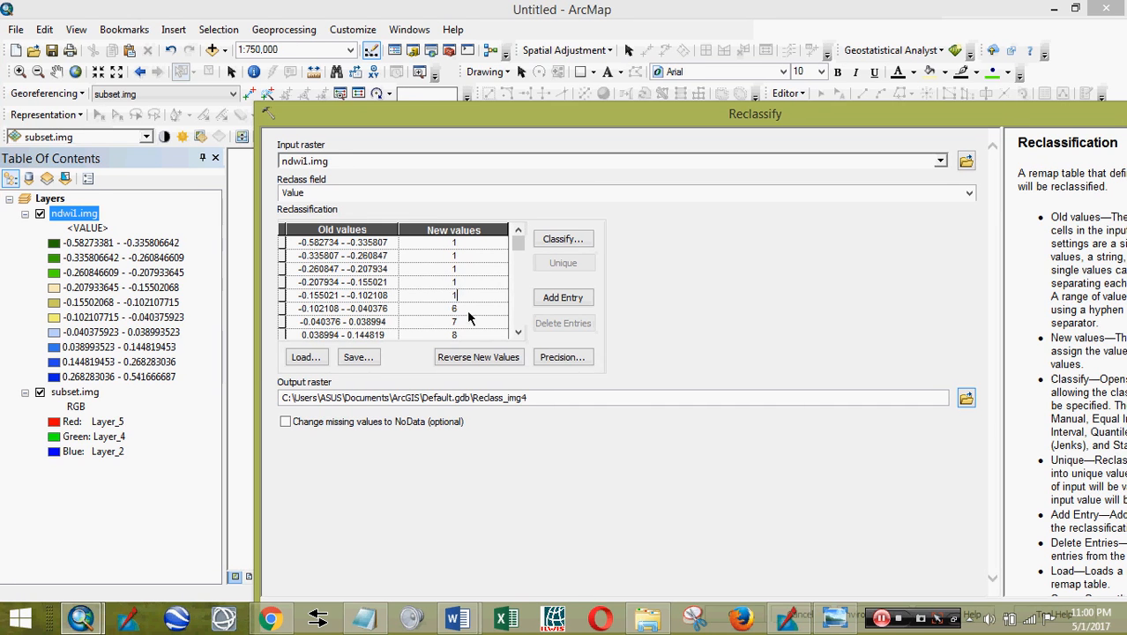
pyautogui.write('1')
pyautogui.click(458, 322)
pyautogui.write('1')
# - Set the three upper ranges to 2 and run the reclassification to Reclass_img4
pyautogui.click(517, 332)
pyautogui.click(518, 331)
pyautogui.click(518, 332)
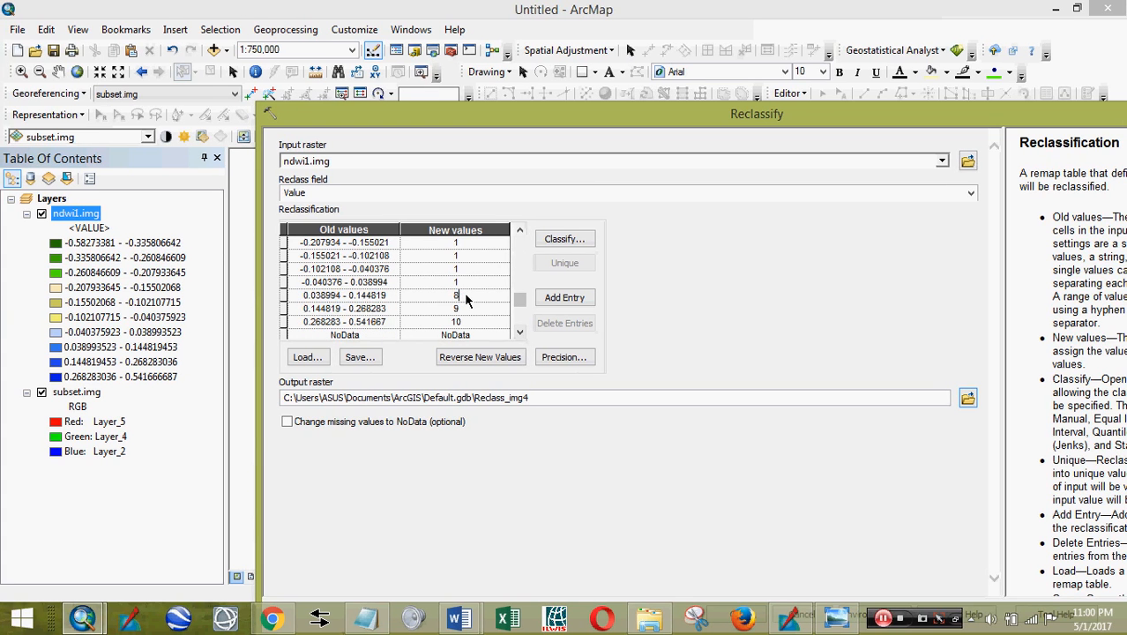
pyautogui.write('2')
pyautogui.click(455, 308)
pyautogui.write('2')
pyautogui.click(455, 322)
pyautogui.write('2')
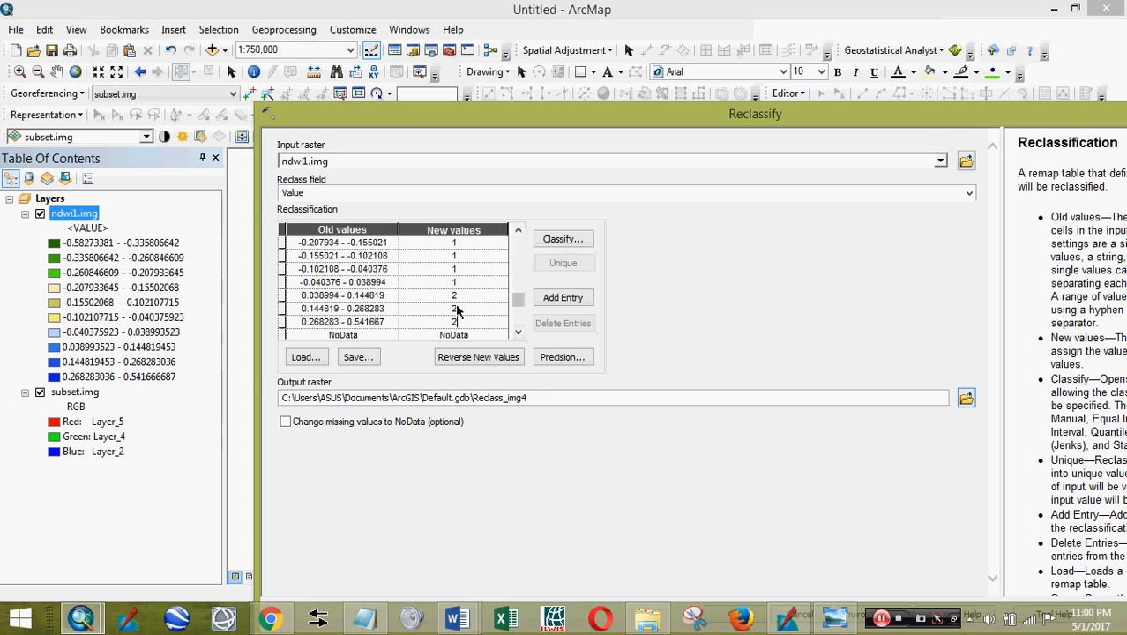
pyautogui.moveTo(540, 112); pyautogui.dragTo(487, 46)
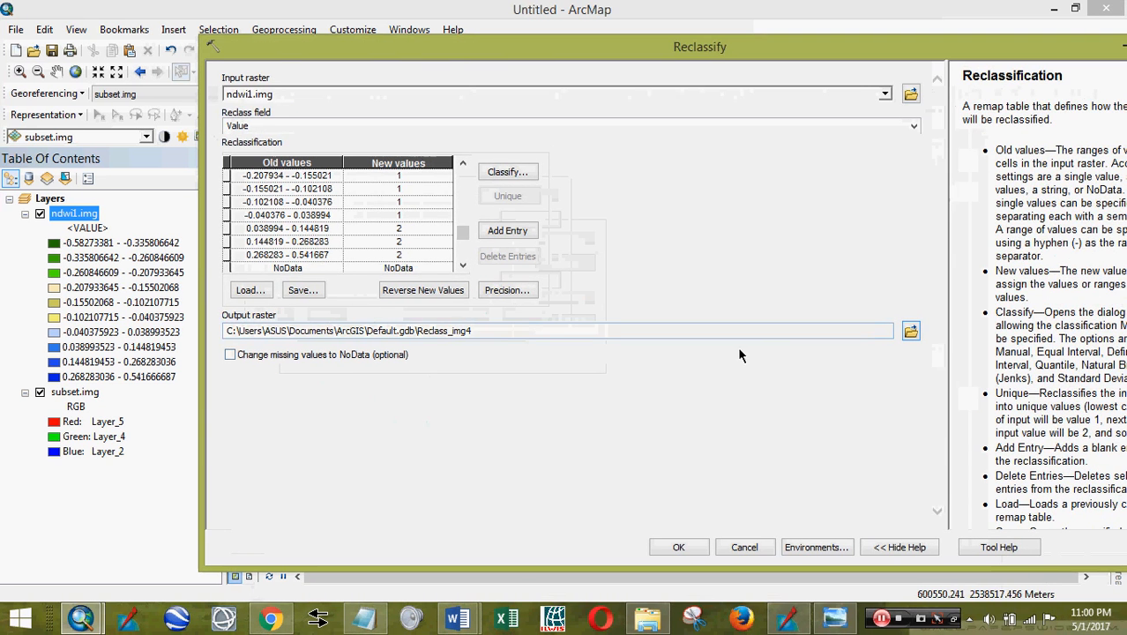
pyautogui.click(695, 548)
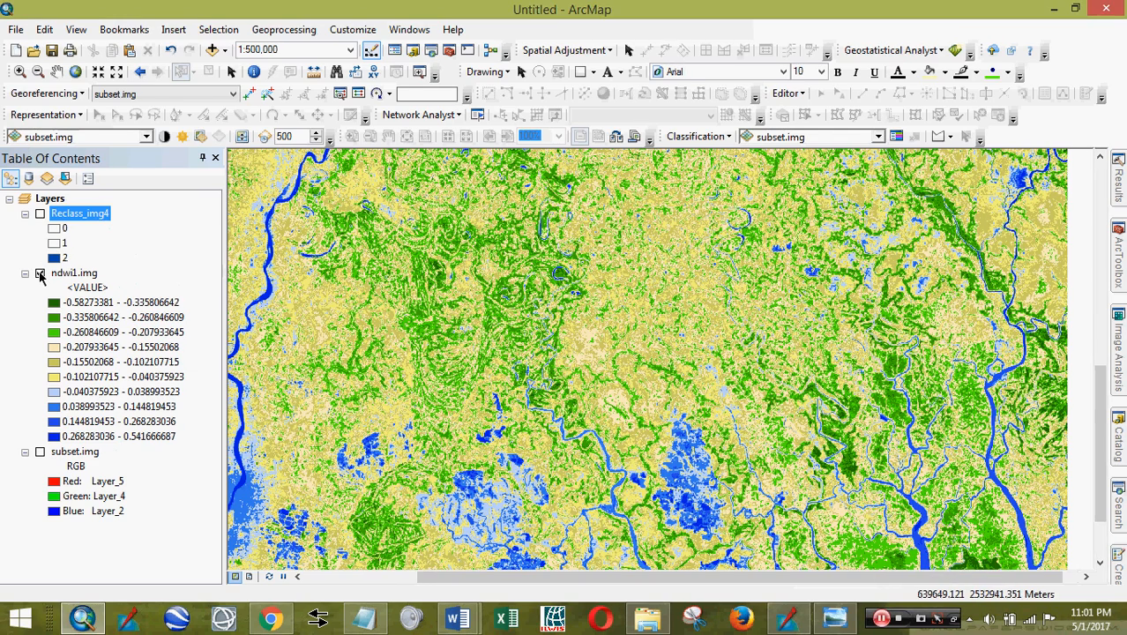
# - Show only the Reclass_img4 layer and review its symbology
pyautogui.click(40, 275)
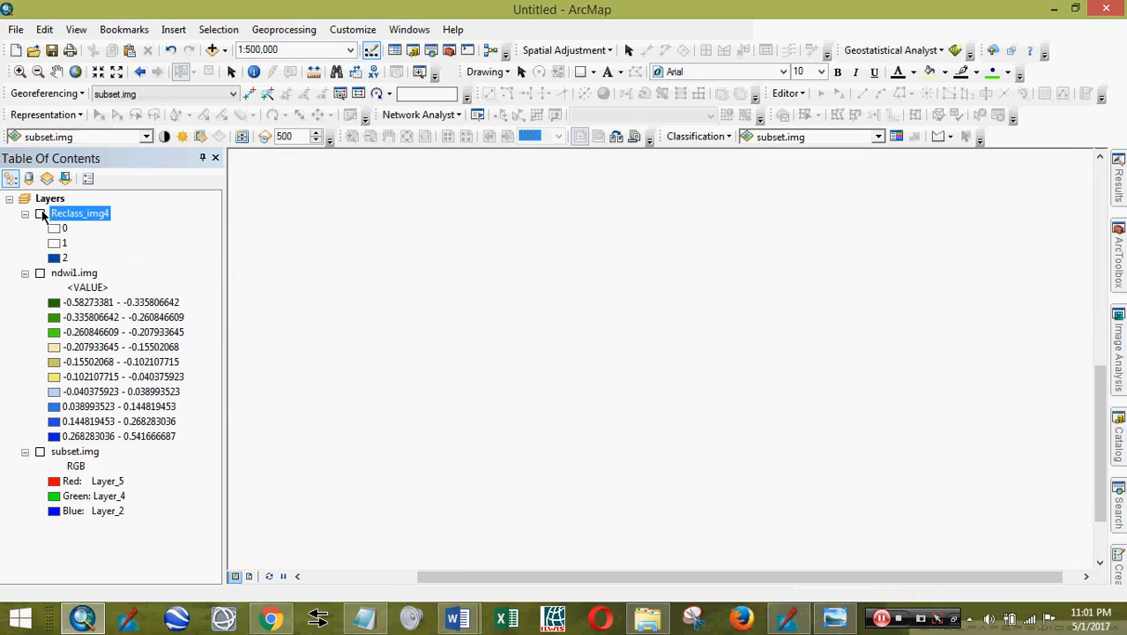
pyautogui.click(40, 215)
pyautogui.doubleClick(106, 216)
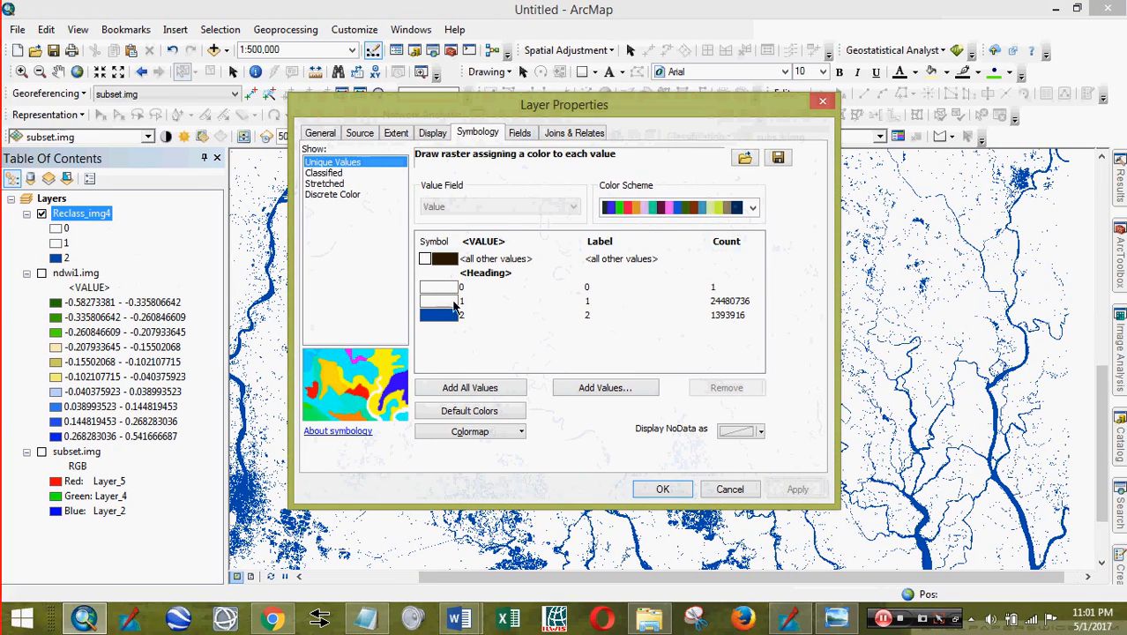
pyautogui.click(652, 491)
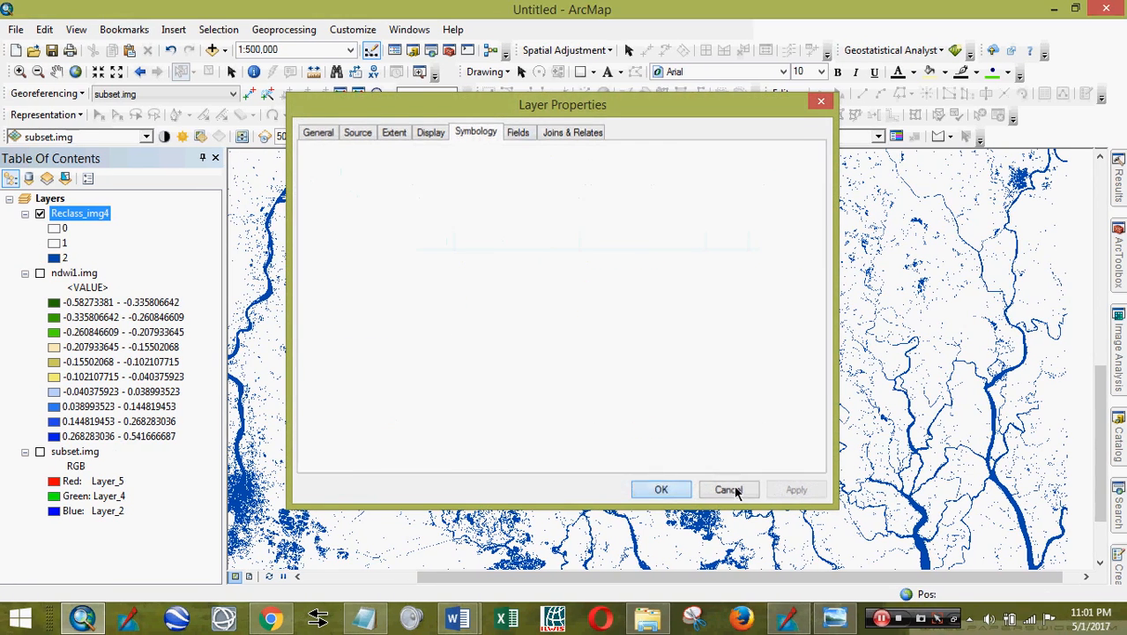
pyautogui.scroll(3, 657, 300)
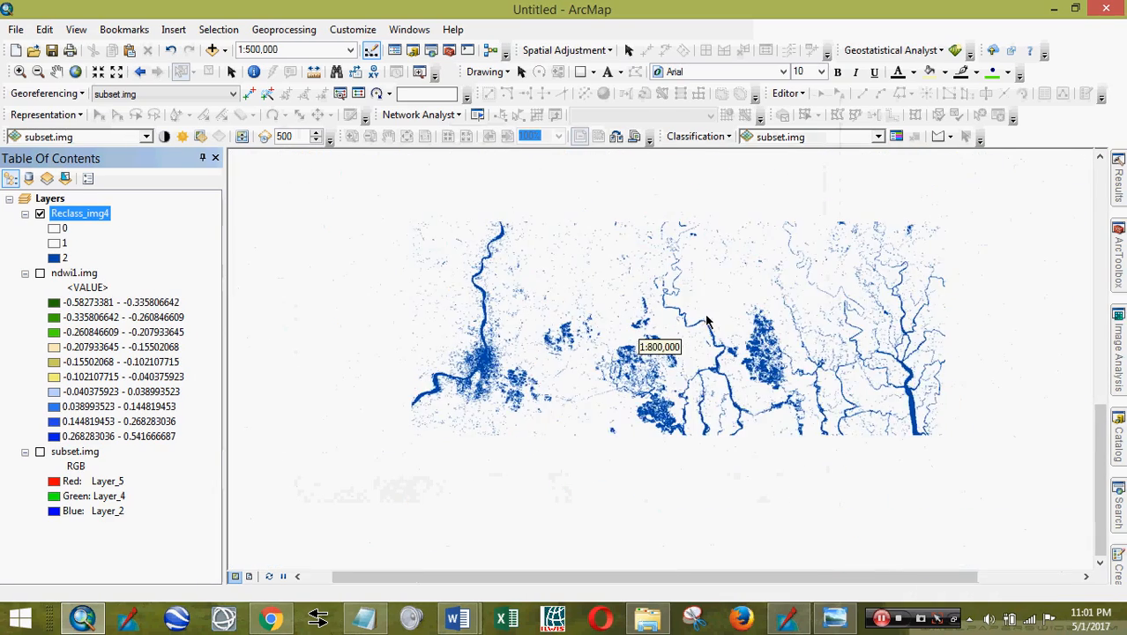
pyautogui.scroll(3, 785, 389)
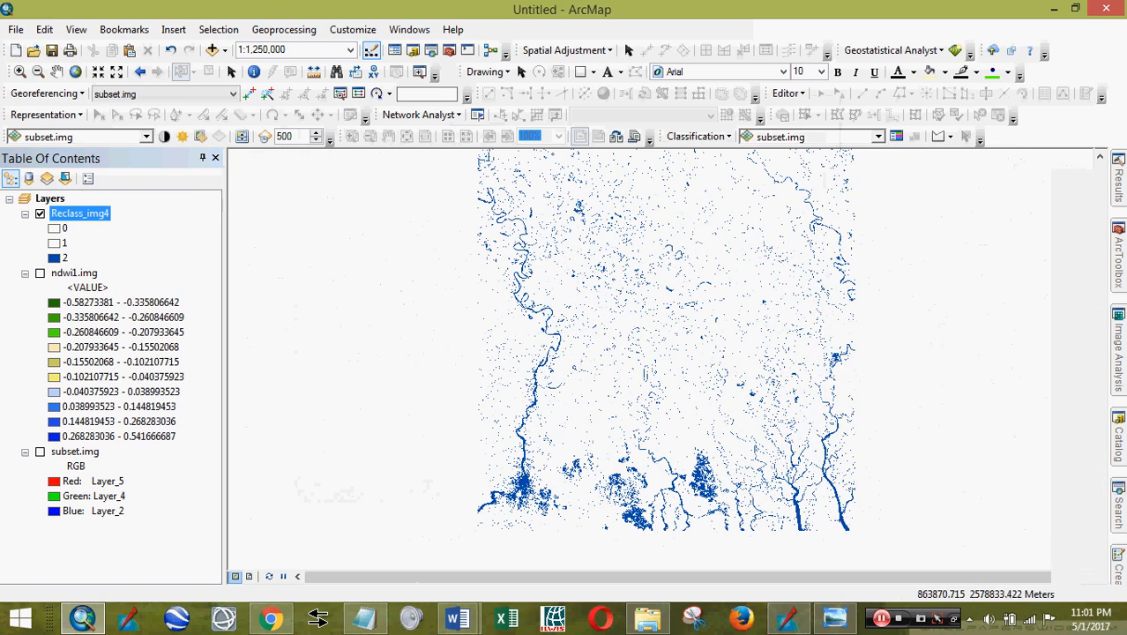
# - Check Reclass_img4's class counts in its attribute table, then open ArcToolbox's conversion tools
pyautogui.rightClick(88, 220)
pyautogui.click(132, 262)
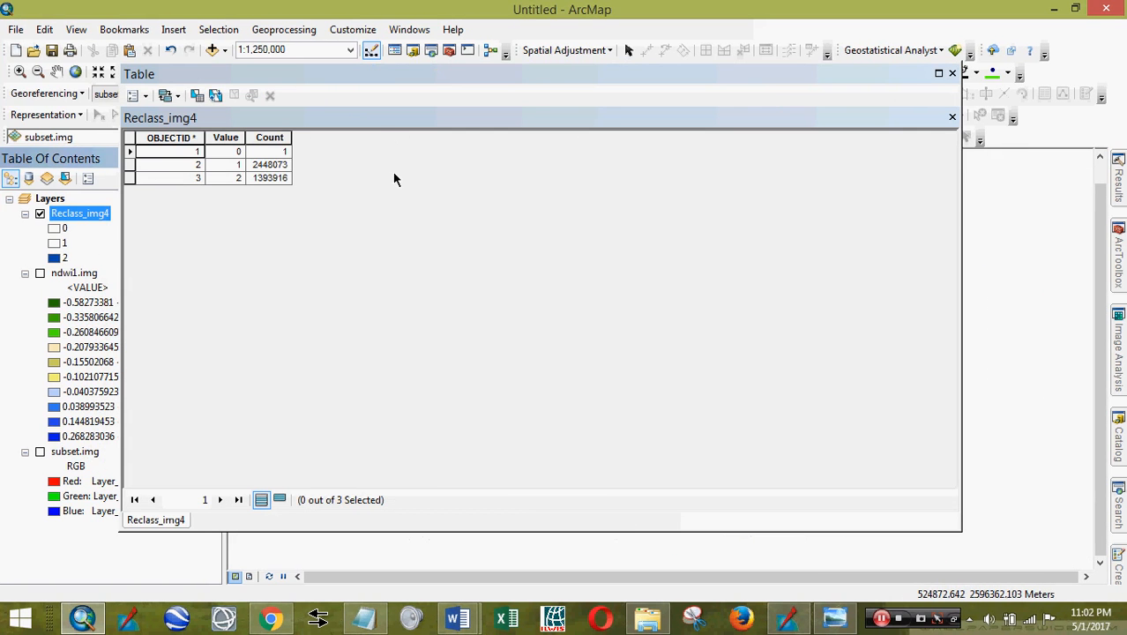
pyautogui.moveTo(318, 78); pyautogui.dragTo(349, 123)
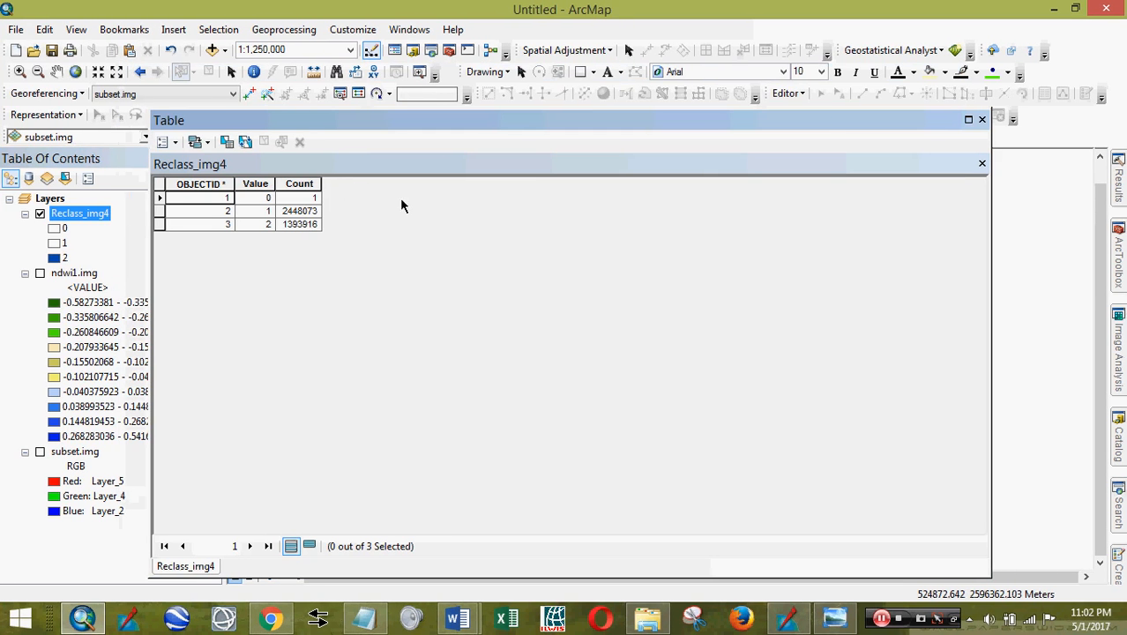
pyautogui.click(984, 121)
pyautogui.click(1120, 266)
pyautogui.scroll(8, 879, 333)
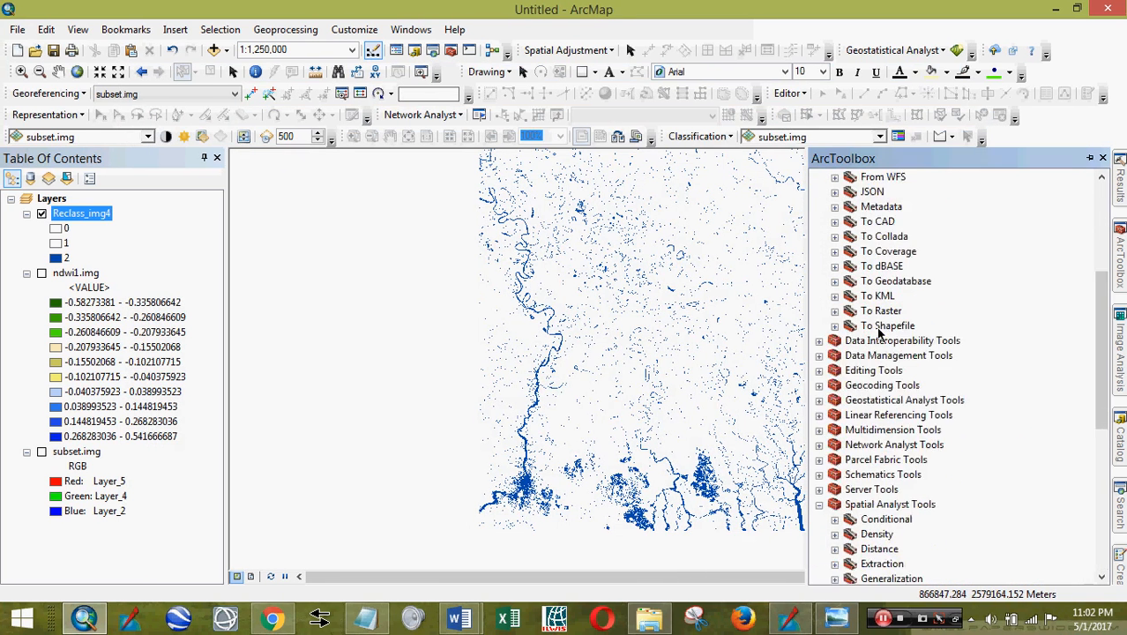
# - Run Raster to Polygon on Reclass_img4 with field Value, producing RasterT_Reclass2
pyautogui.scroll(5, 877, 333)
pyautogui.doubleClick(911, 356)
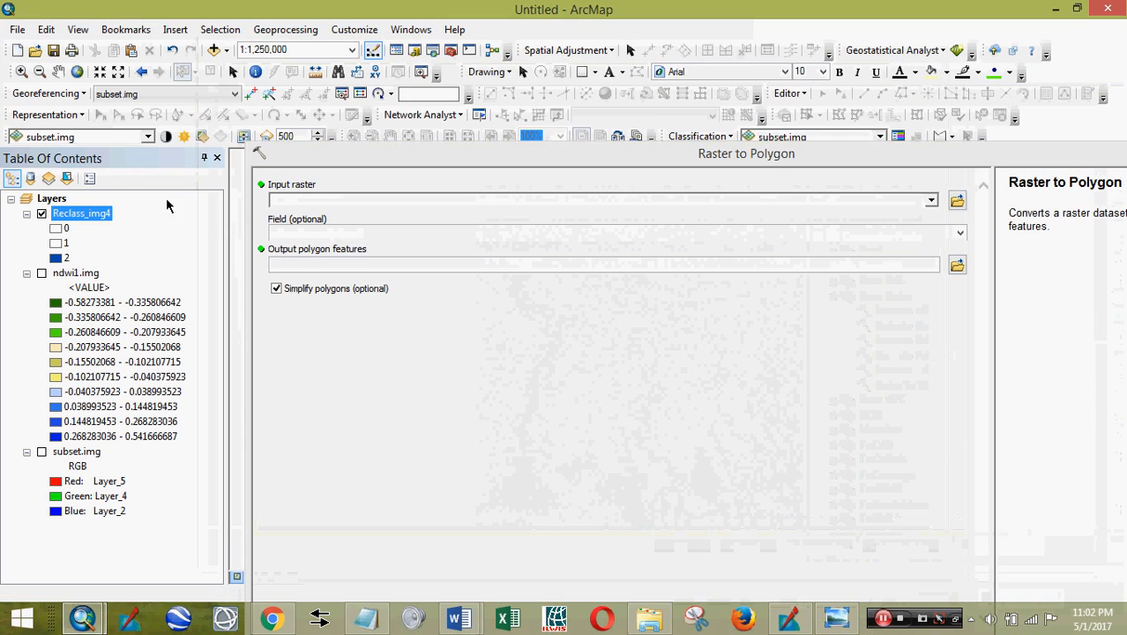
pyautogui.rightClick(99, 219)
pyautogui.click(131, 262)
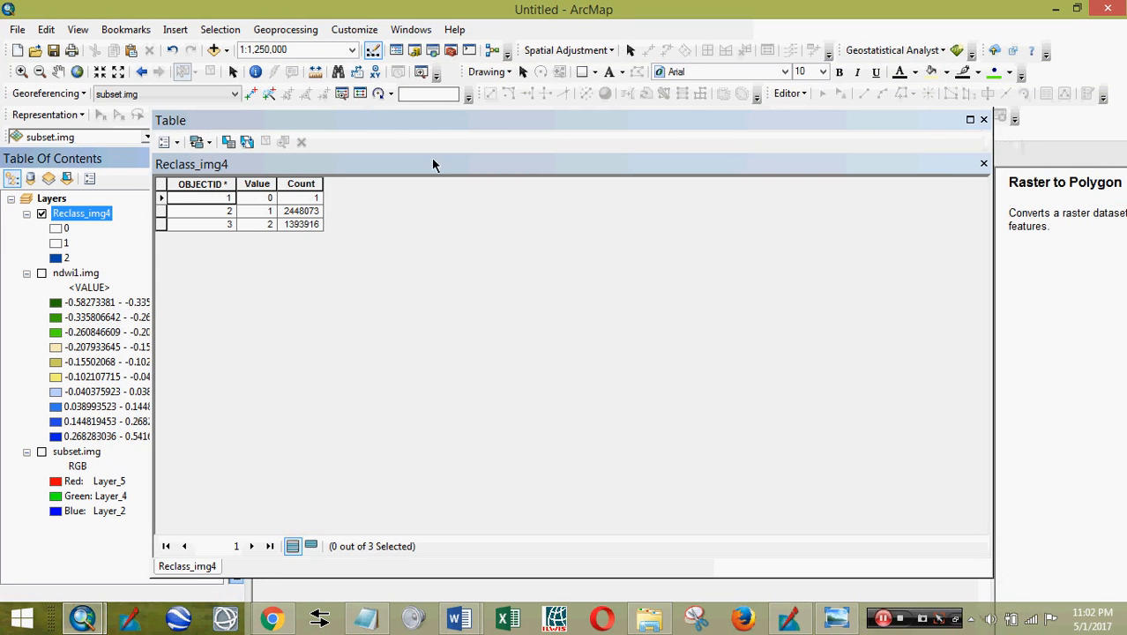
pyautogui.click(984, 119)
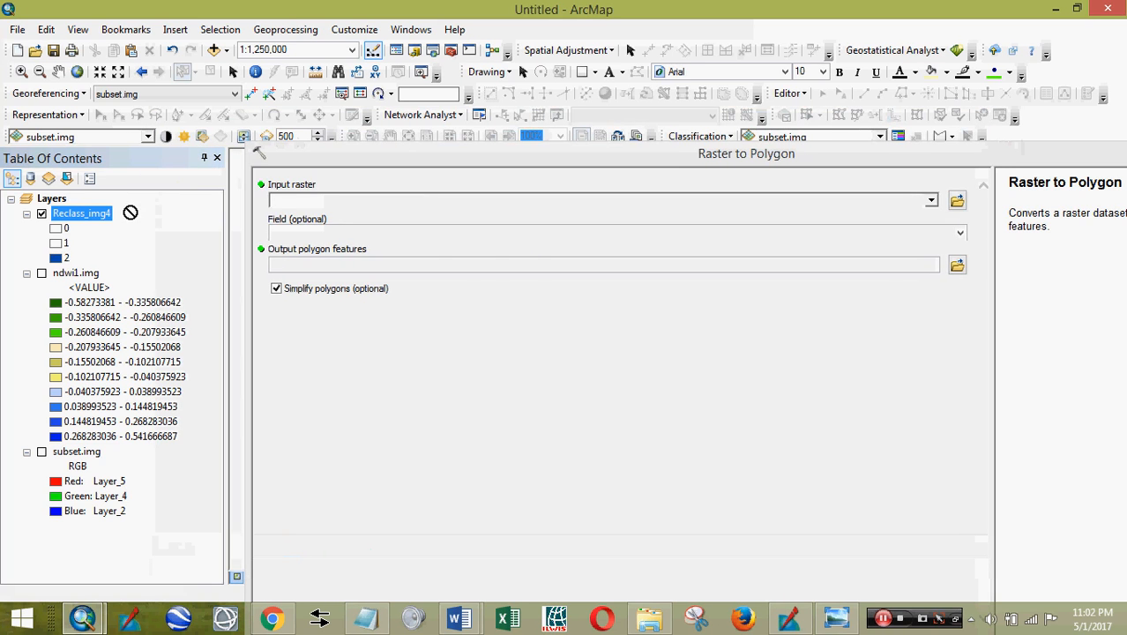
pyautogui.moveTo(130, 213); pyautogui.dragTo(286, 201)
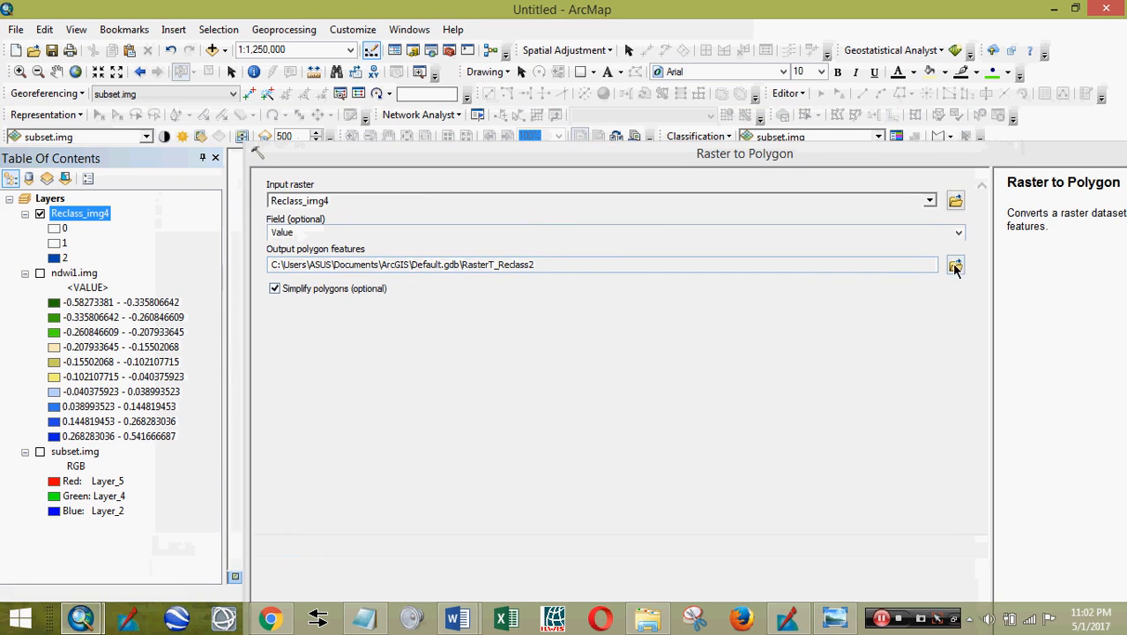
pyautogui.moveTo(941, 165); pyautogui.dragTo(911, 92)
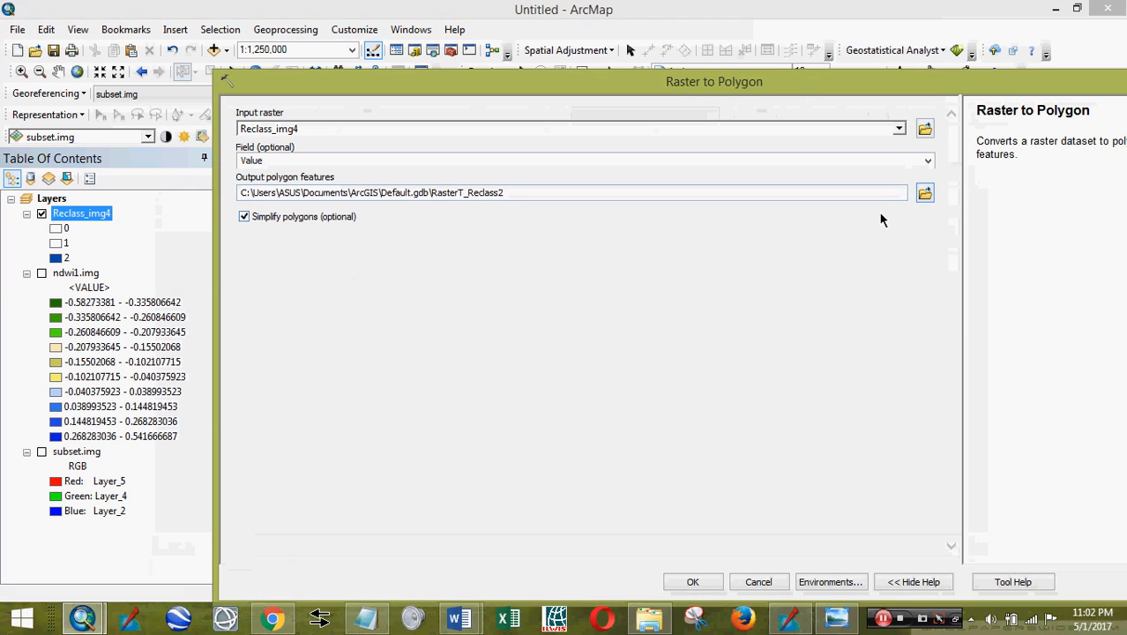
pyautogui.click(704, 584)
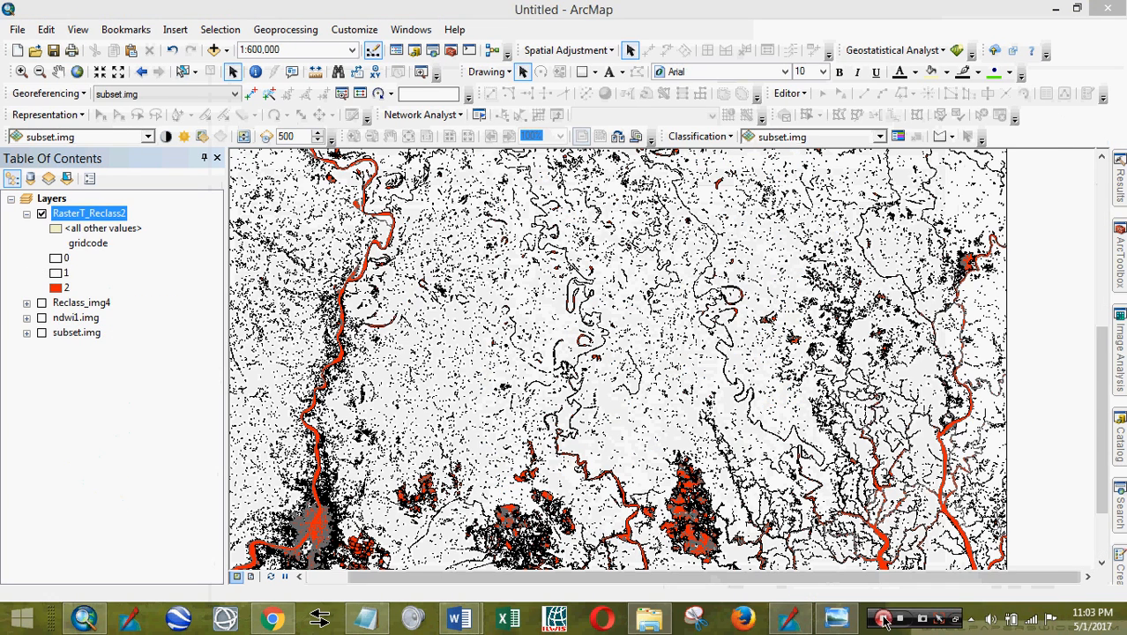
pyautogui.click(177, 275)
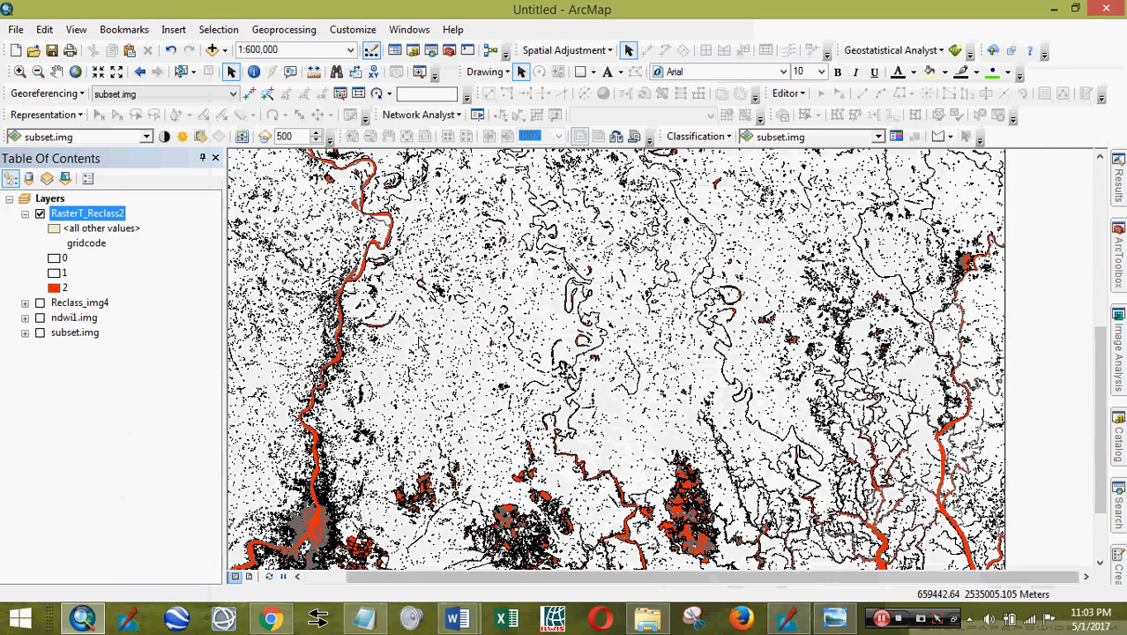
pyautogui.moveTo(420, 341); pyautogui.dragTo(563, 338)
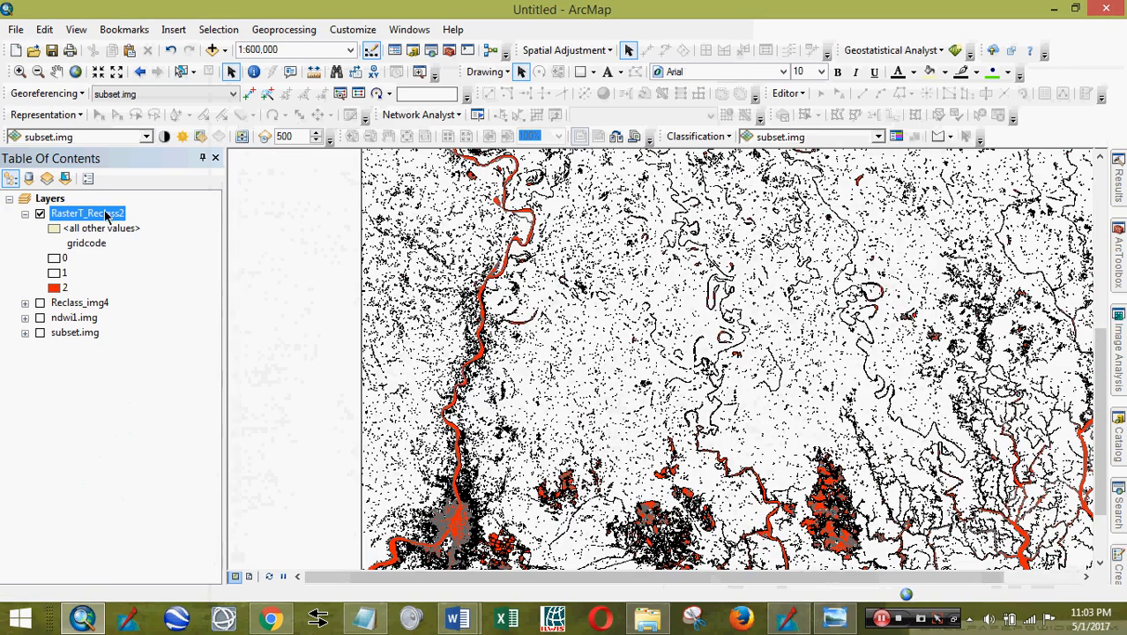
# - Inspect the RasterT_Reclass2 attribute table's 96905 polygons, selecting the gridcode column
pyautogui.rightClick(107, 215)
pyautogui.click(141, 265)
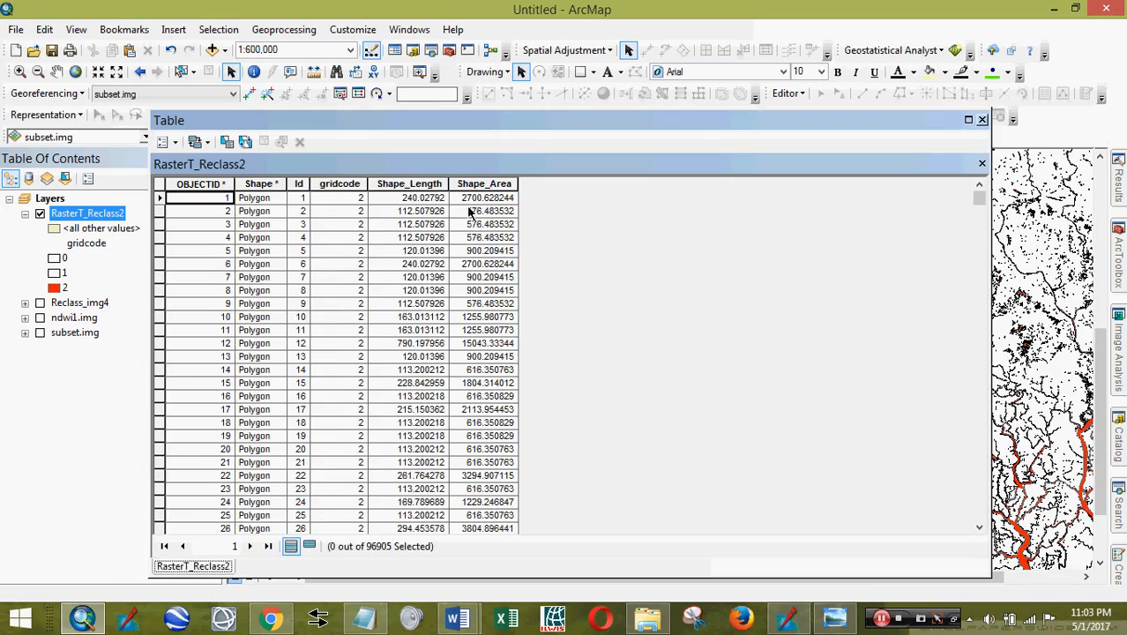
pyautogui.click(339, 183)
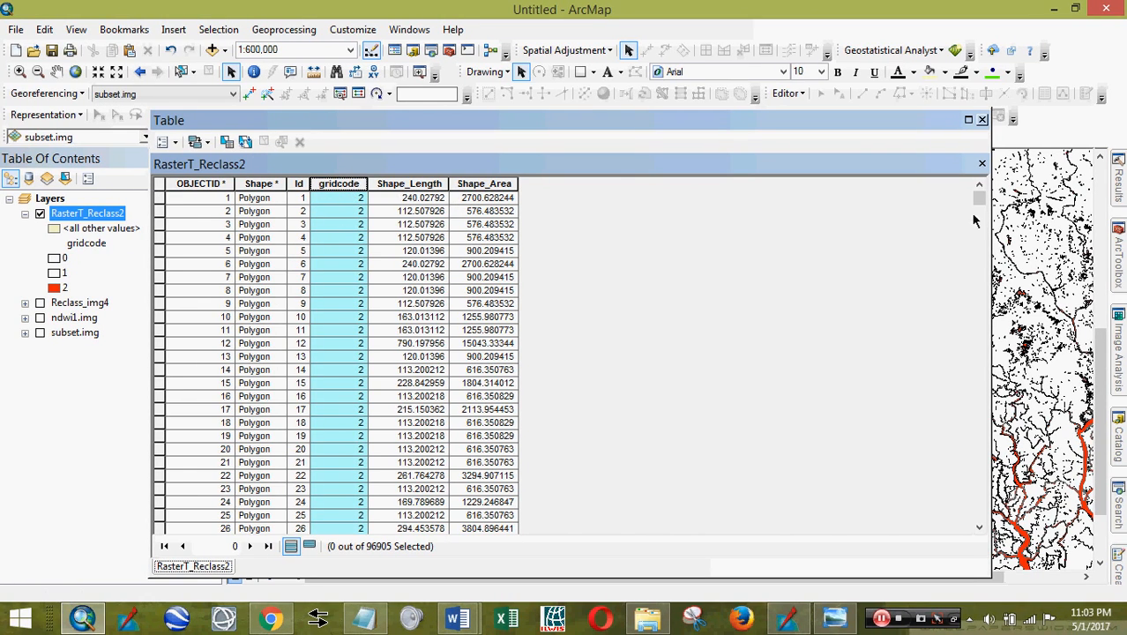
pyautogui.moveTo(980, 201)
pyautogui.mouseDown()
pyautogui.moveTo(979, 512)
pyautogui.moveTo(980, 199)
pyautogui.mouseUp()
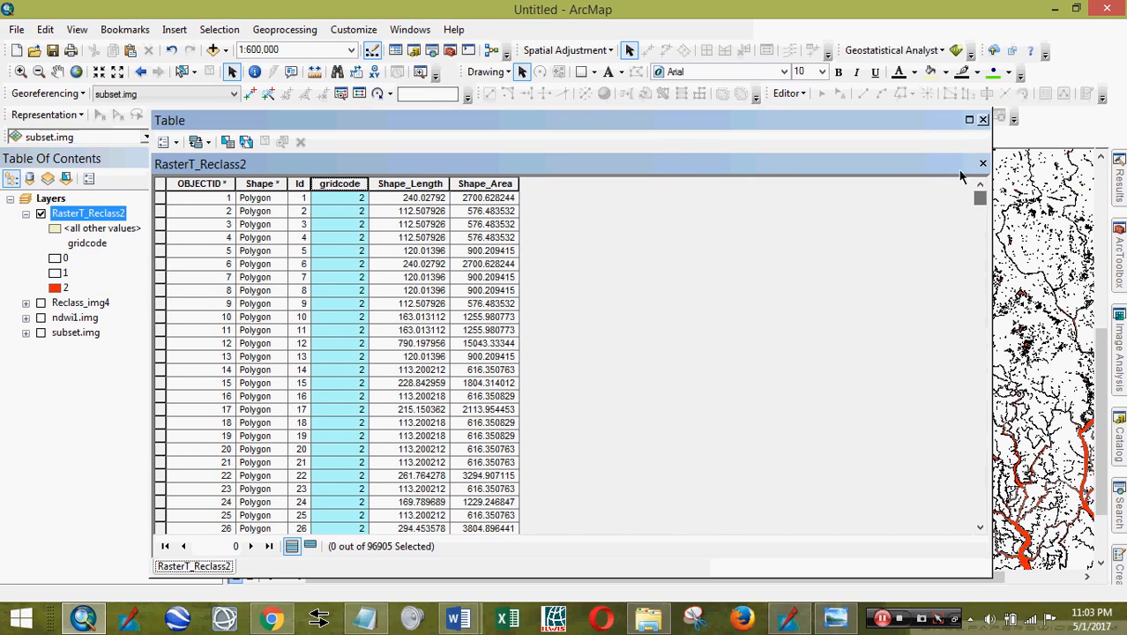
pyautogui.click(984, 119)
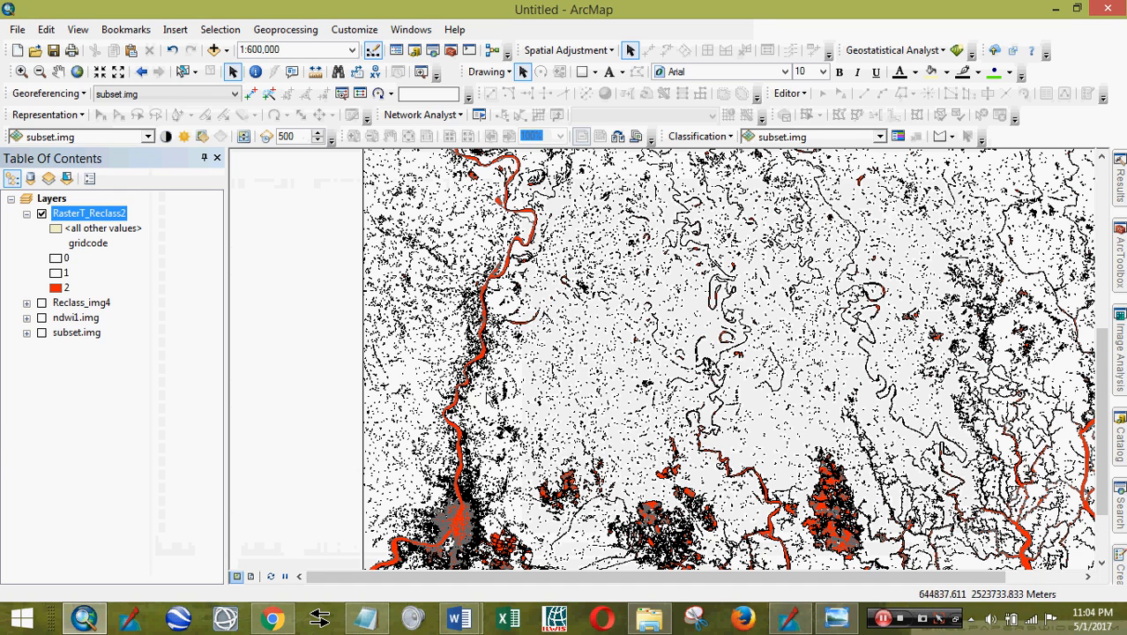
pyautogui.rightClick(89, 221)
pyautogui.click(885, 622)
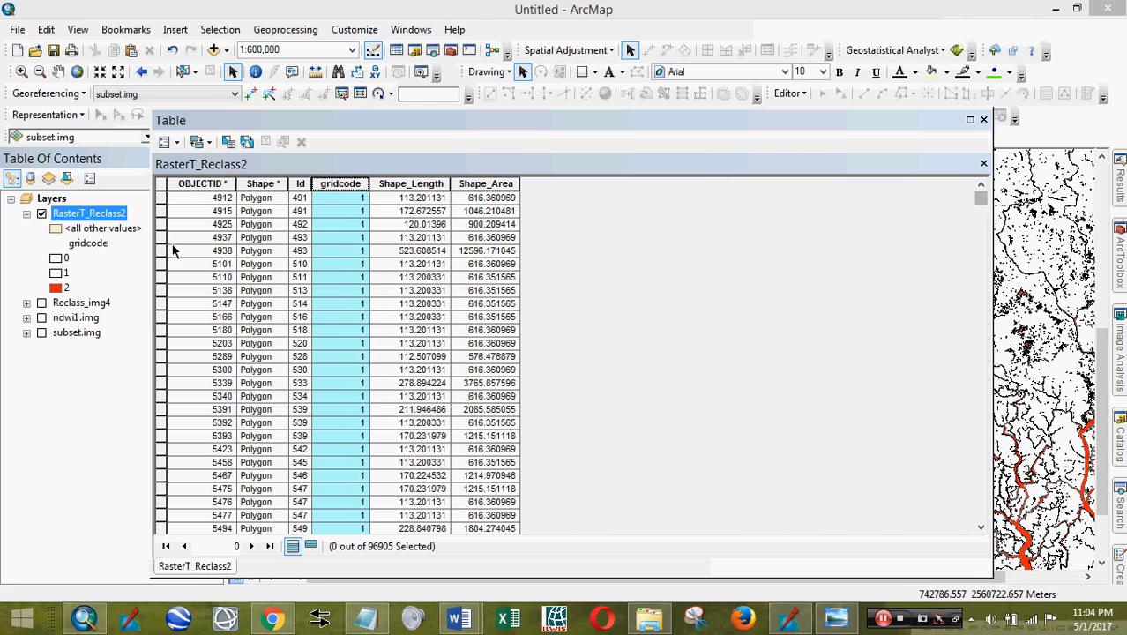
pyautogui.moveTo(979, 198)
pyautogui.mouseDown()
pyautogui.moveTo(974, 329)
pyautogui.moveTo(979, 199)
pyautogui.mouseUp()
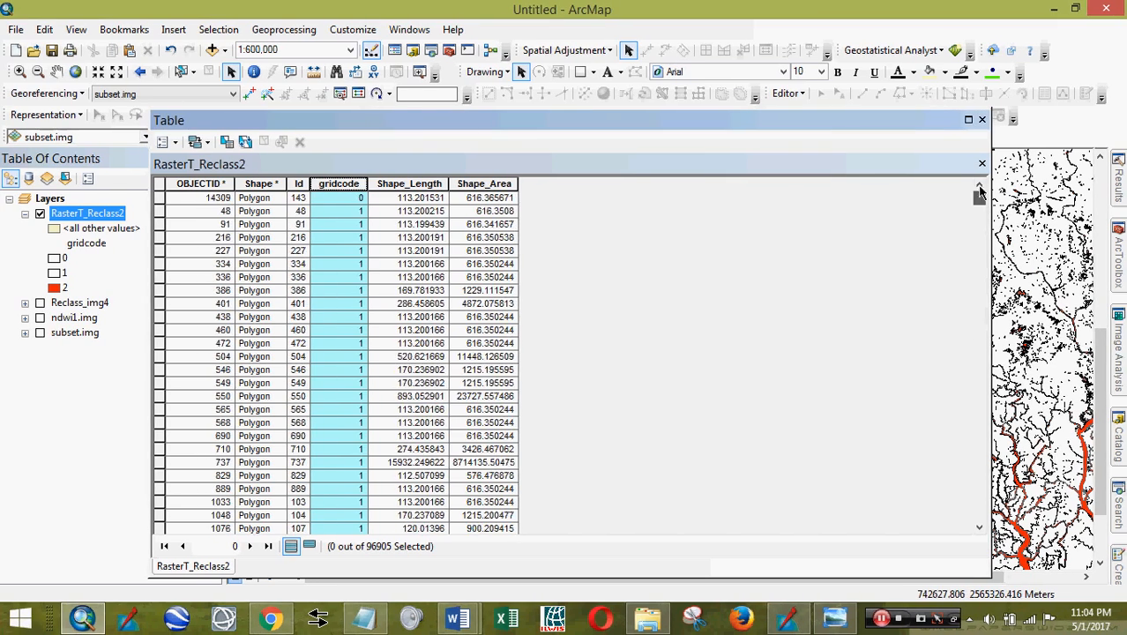
# - Select RasterT_Reclass2 polygons with gridcode = 2 (87742 of 96905) and show only the selected records
pyautogui.click(171, 150)
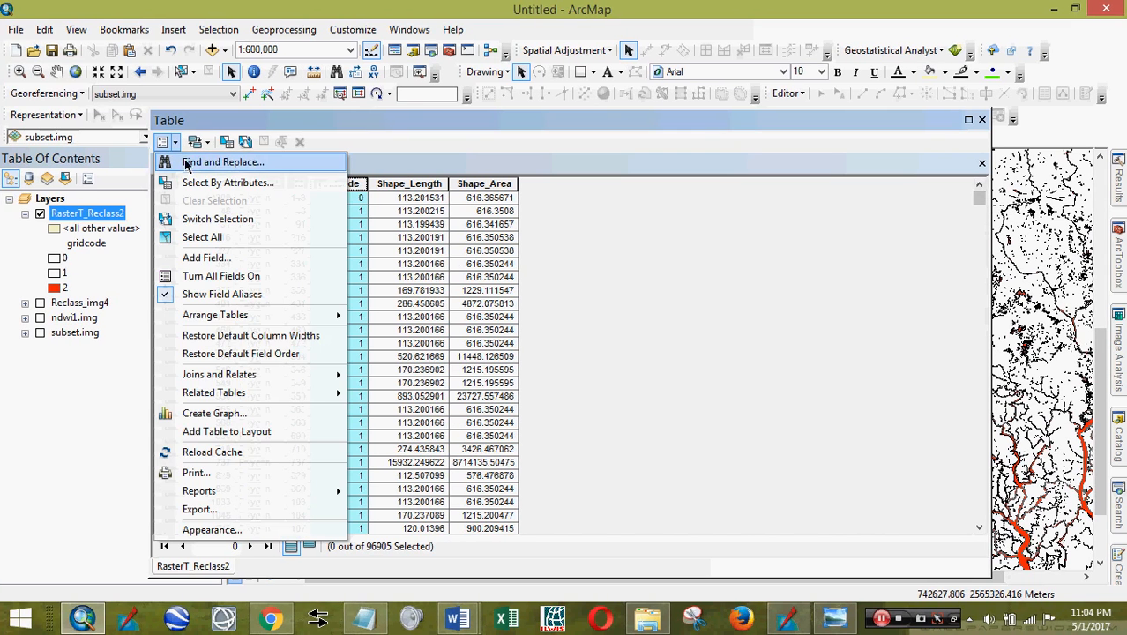
pyautogui.click(198, 184)
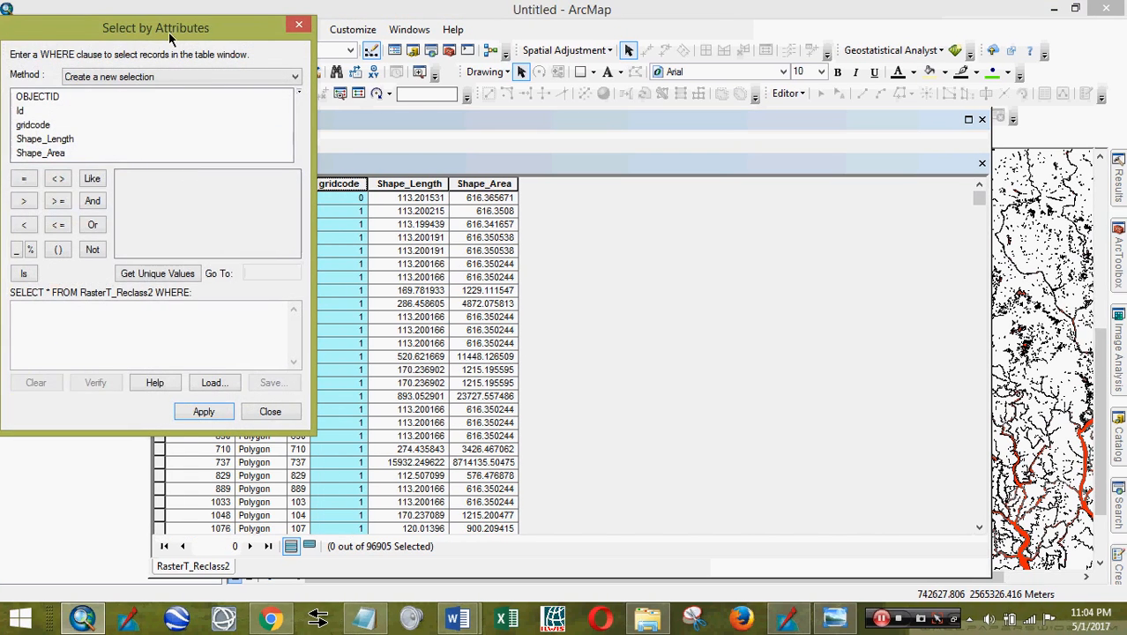
pyautogui.moveTo(168, 32); pyautogui.dragTo(579, 39)
pyautogui.doubleClick(451, 128)
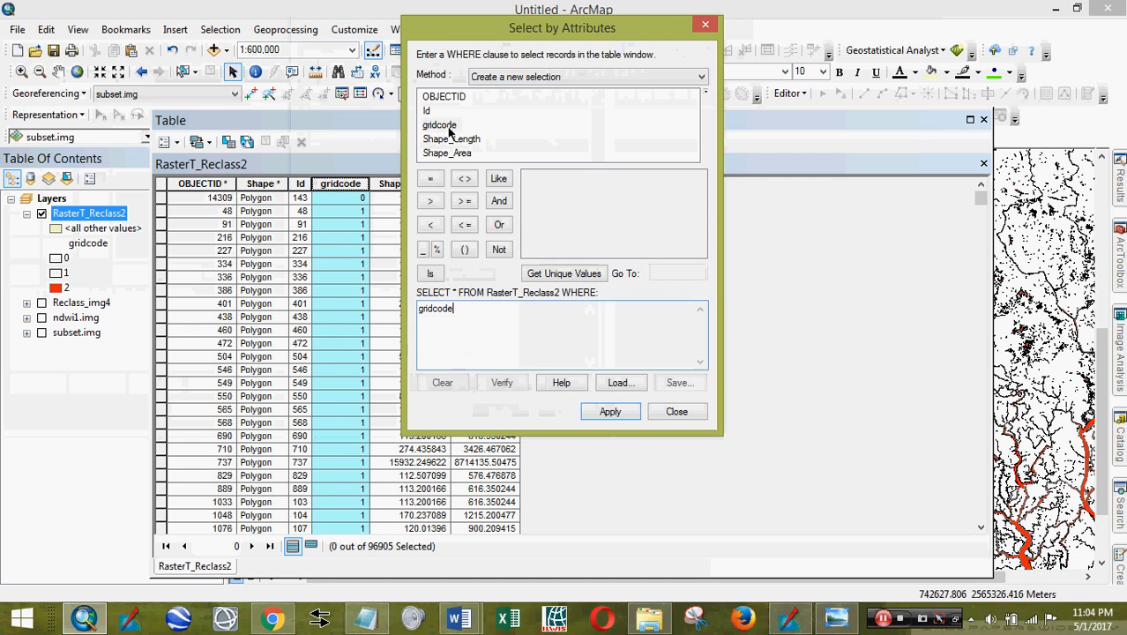
pyautogui.click(430, 178)
pyautogui.click(533, 276)
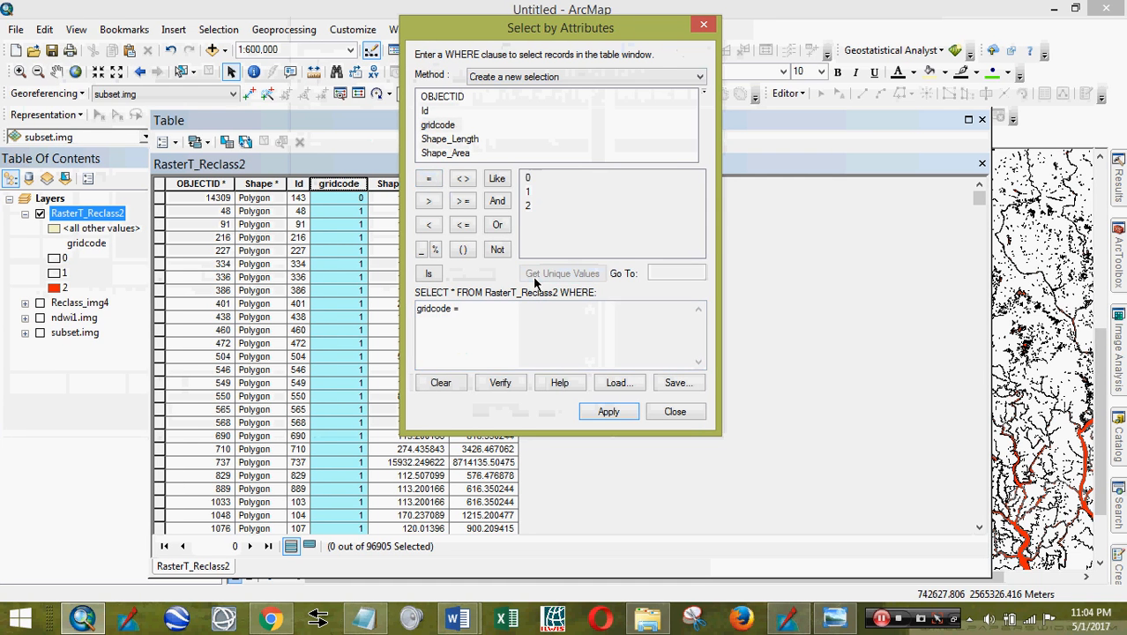
pyautogui.doubleClick(528, 206)
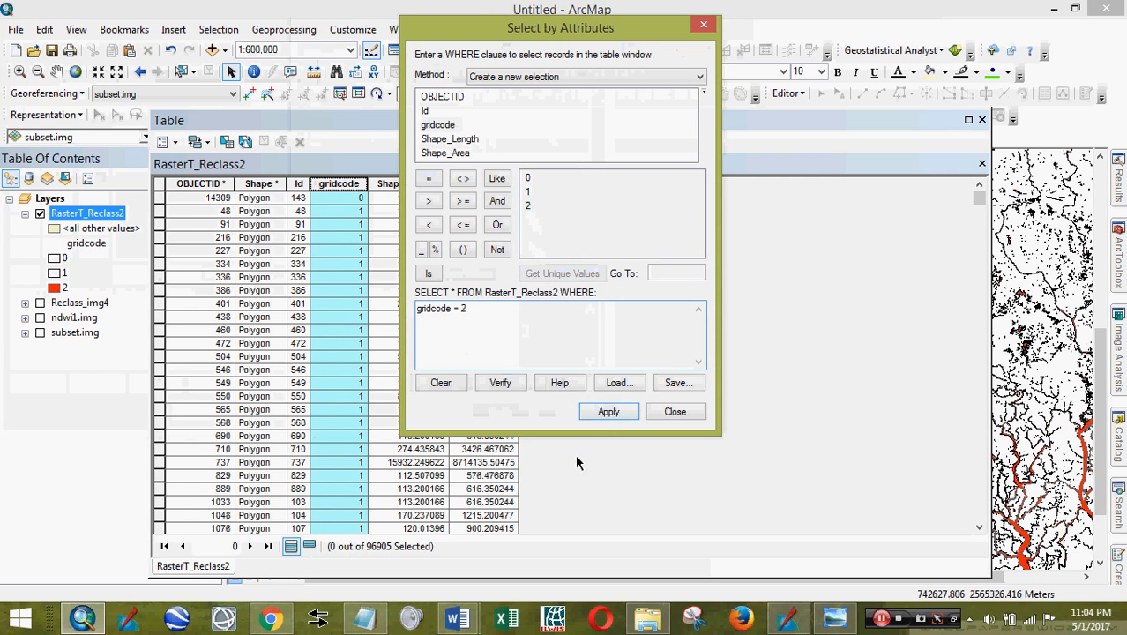
pyautogui.click(595, 415)
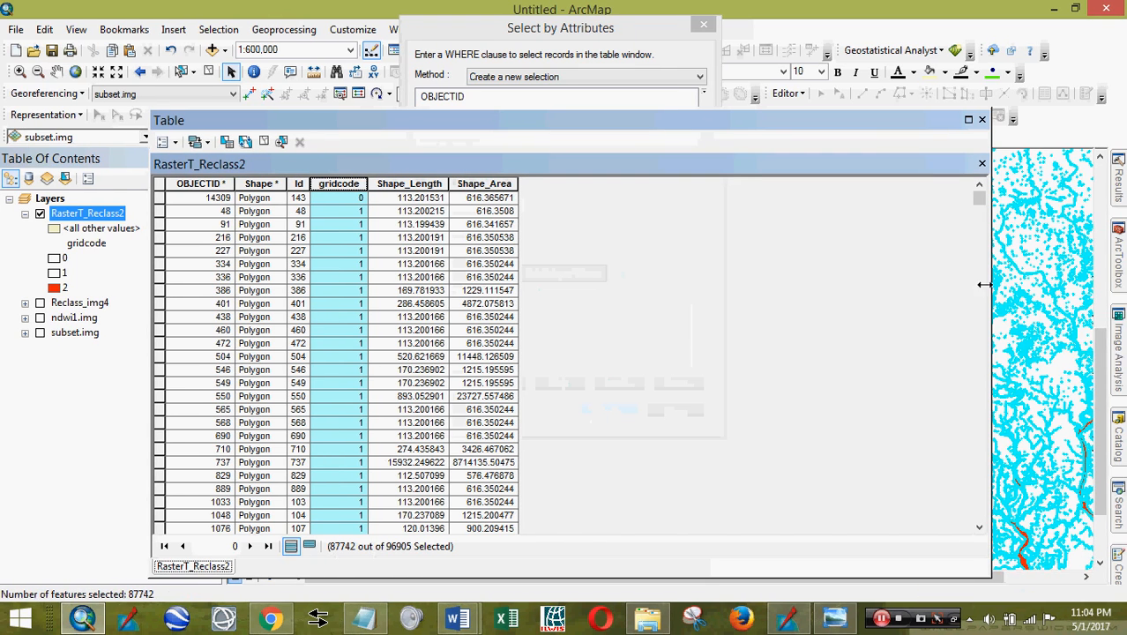
pyautogui.moveTo(978, 201); pyautogui.dragTo(979, 439)
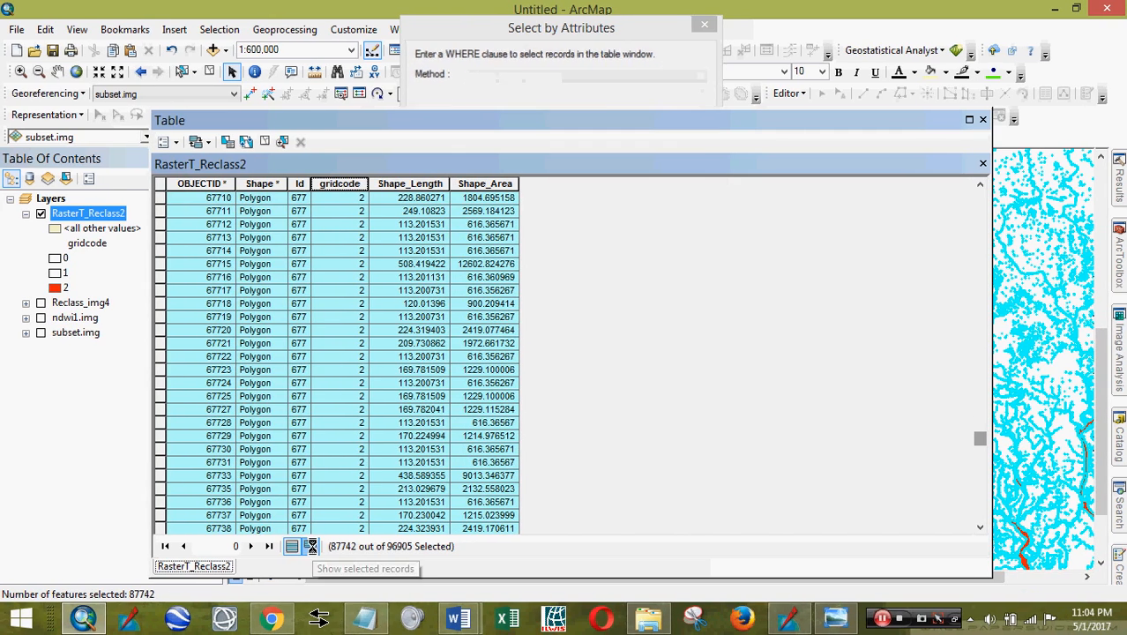
pyautogui.click(311, 546)
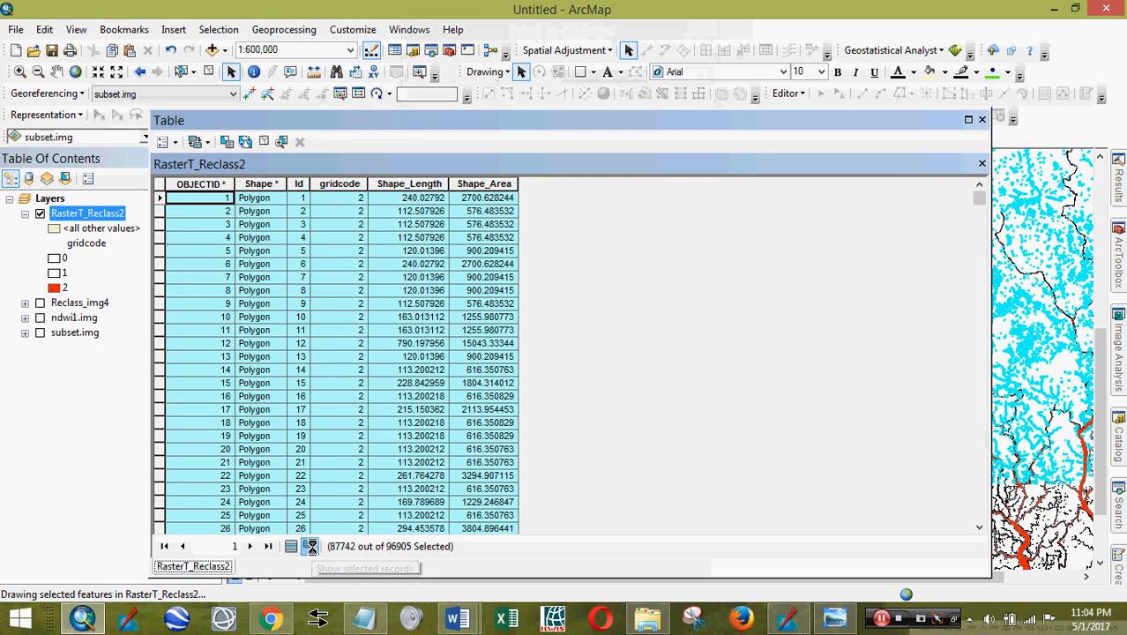
# - Export the selected RasterT_Reclass2 polygons to NDWI\output as the Water_Shape shapefile
pyautogui.click(982, 120)
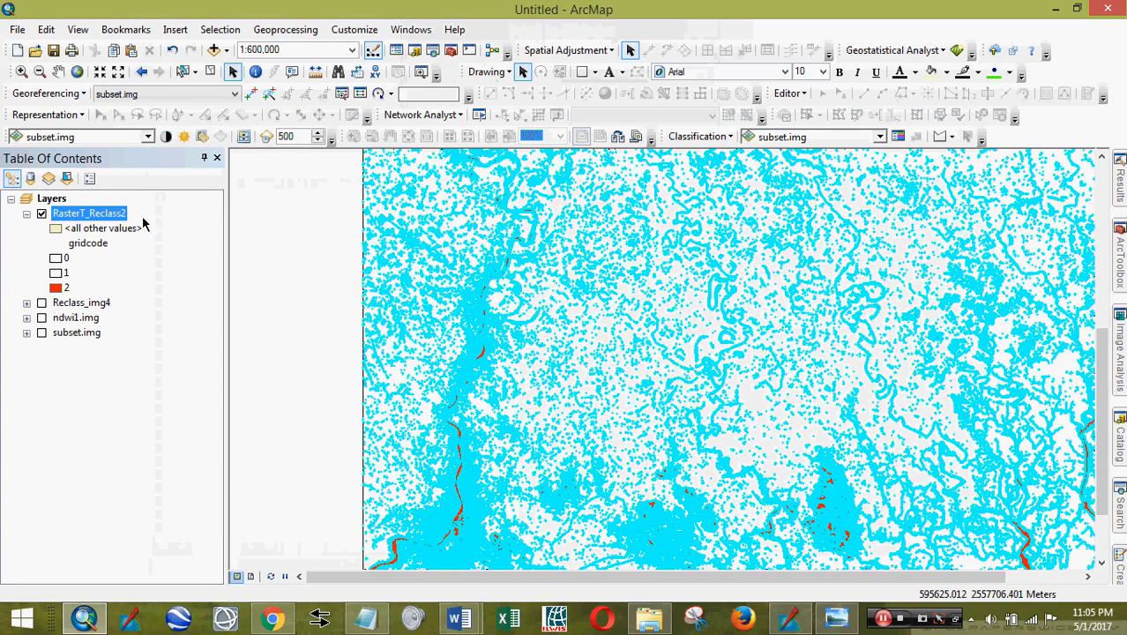
pyautogui.rightClick(99, 216)
pyautogui.moveTo(221, 496)
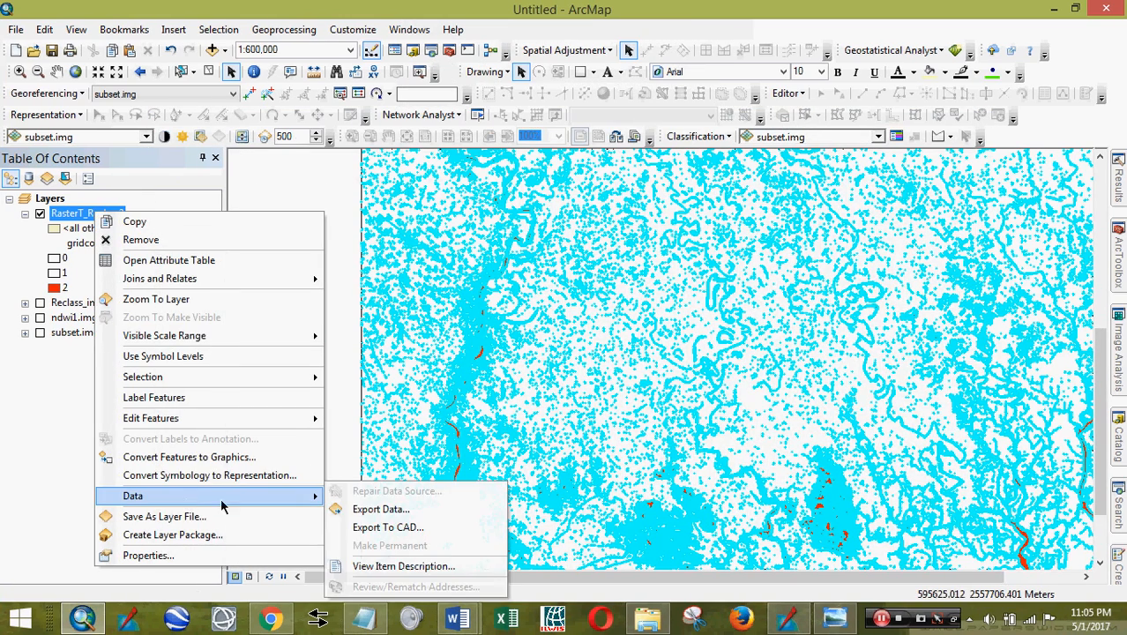
pyautogui.click(391, 504)
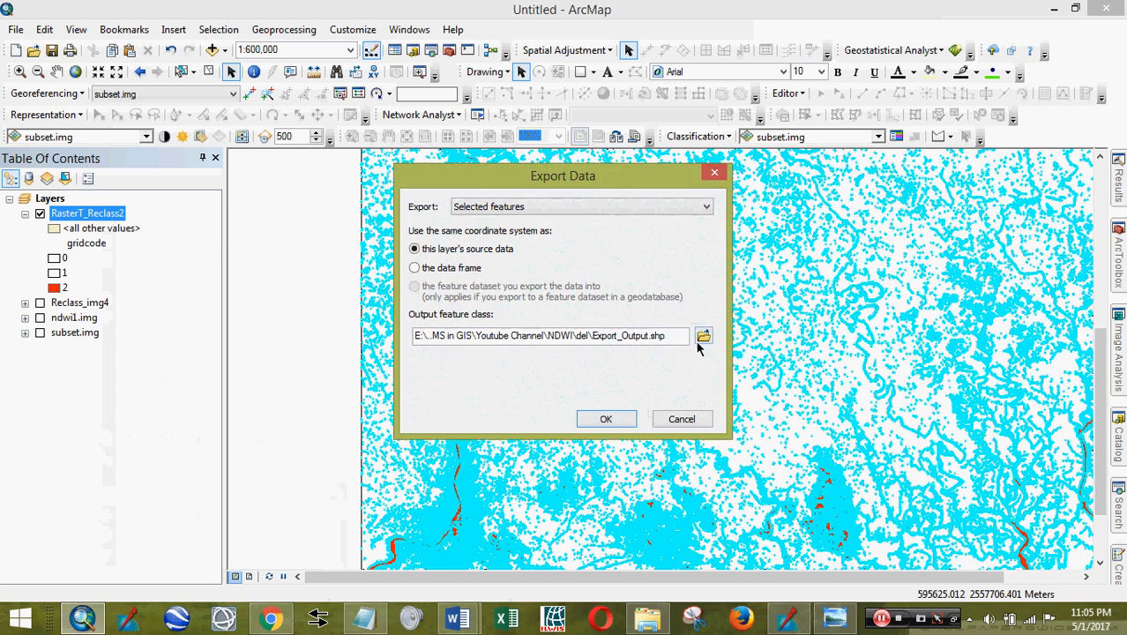
pyautogui.click(703, 336)
pyautogui.click(562, 200)
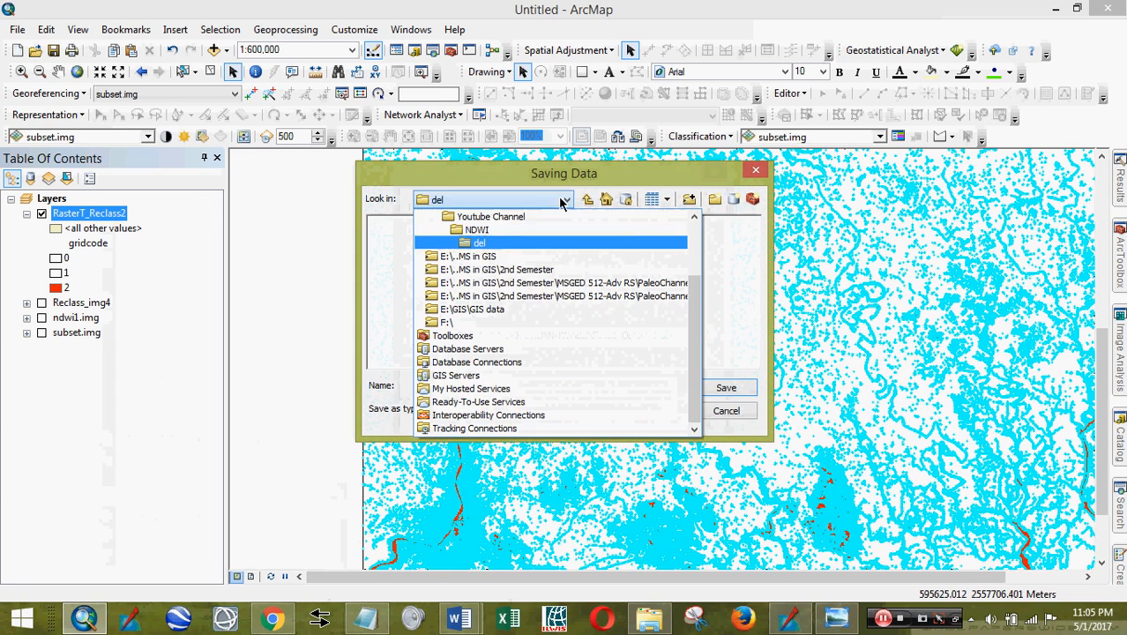
pyautogui.click(481, 230)
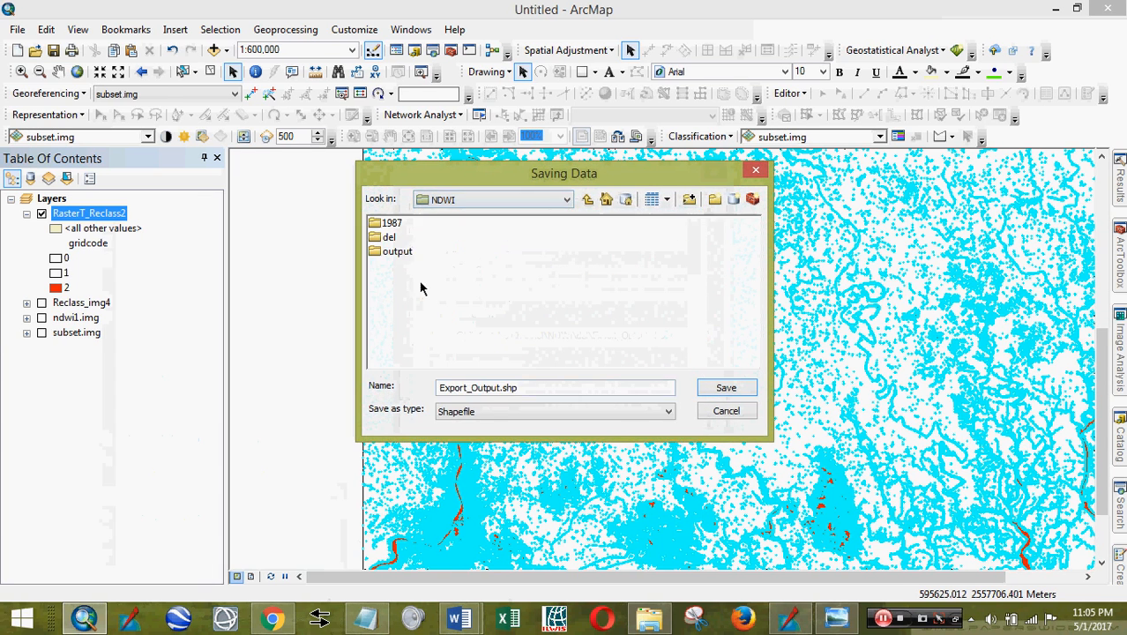
pyautogui.doubleClick(396, 252)
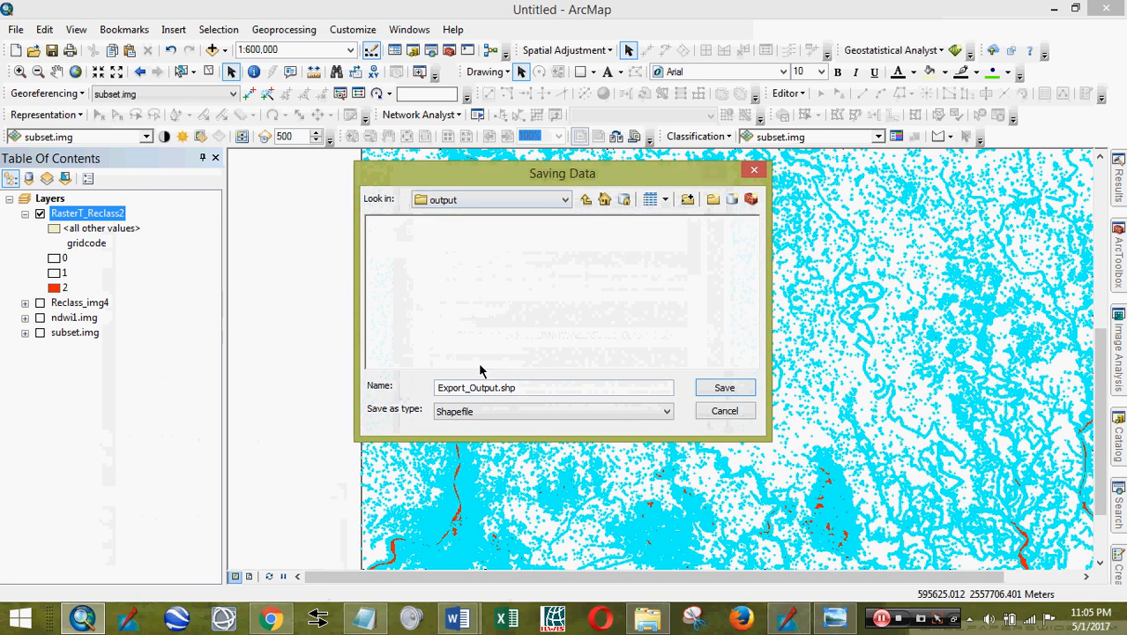
pyautogui.doubleClick(549, 386)
pyautogui.write('Water_Shape')
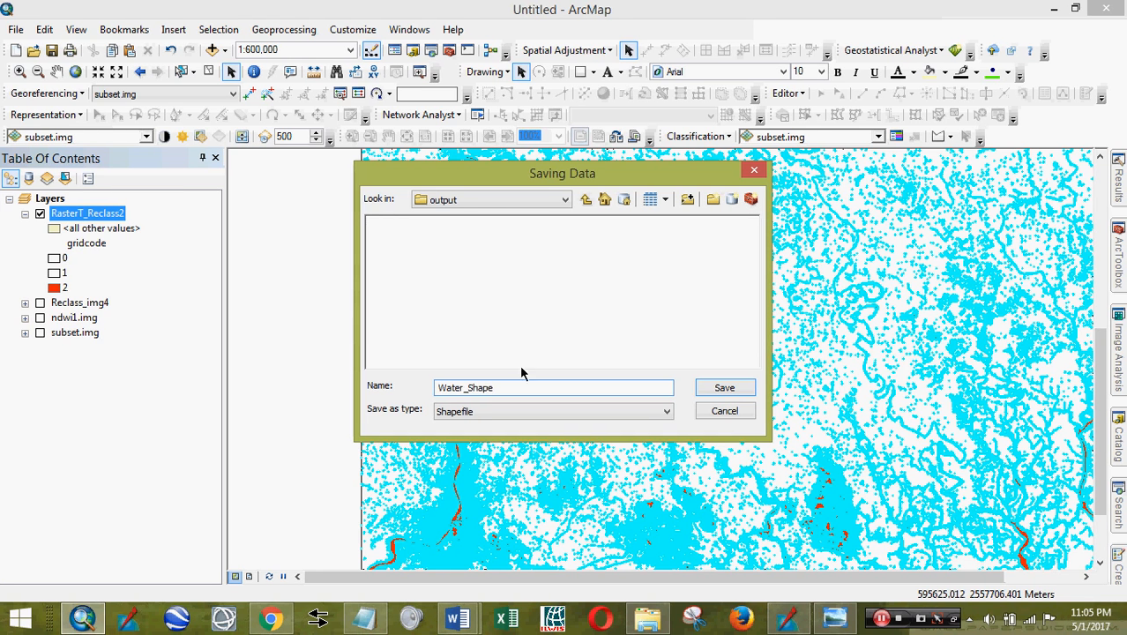
pyautogui.click(705, 391)
pyautogui.click(606, 419)
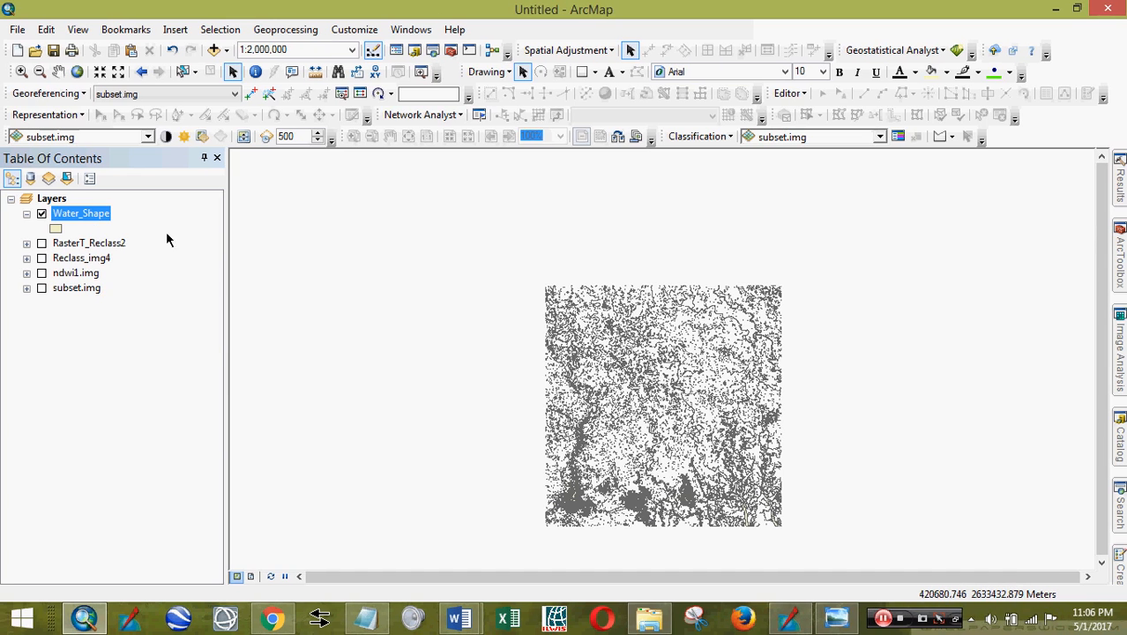
# - Review the Water_Shape attribute table, then zoom and pan the map to the main river
pyautogui.rightClick(105, 224)
pyautogui.click(141, 264)
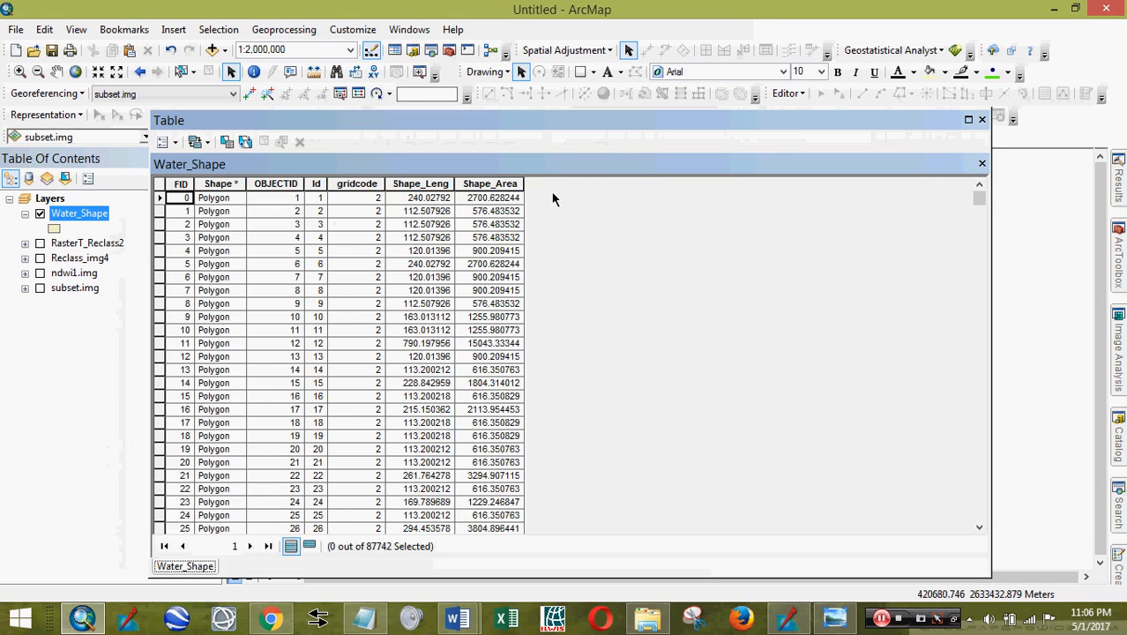
pyautogui.click(982, 119)
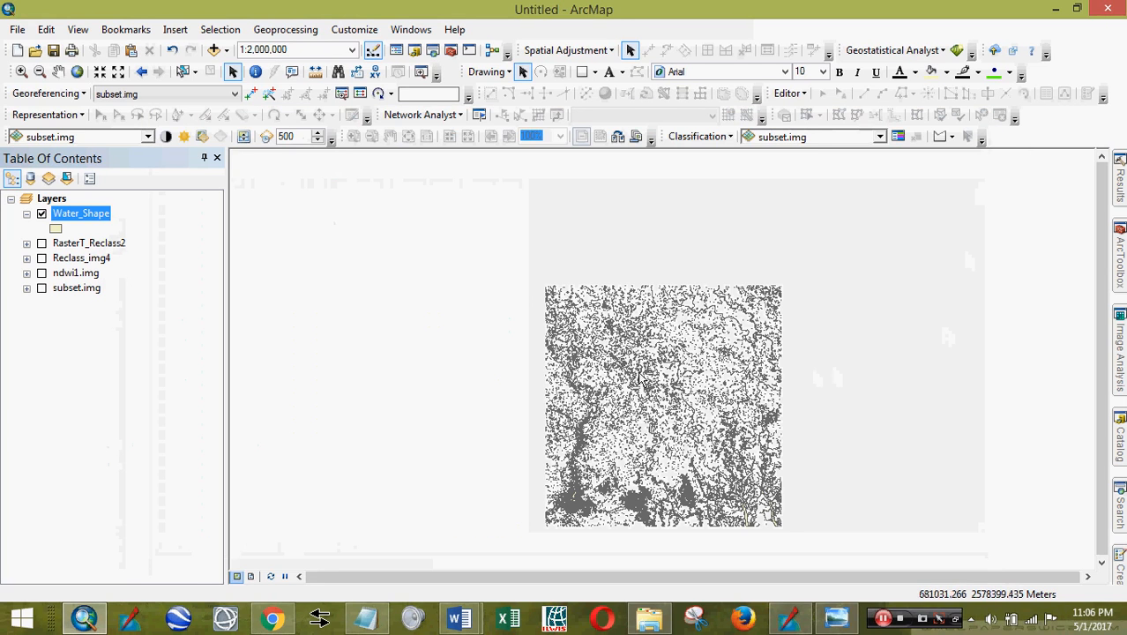
pyautogui.scroll(-4, 627, 328)
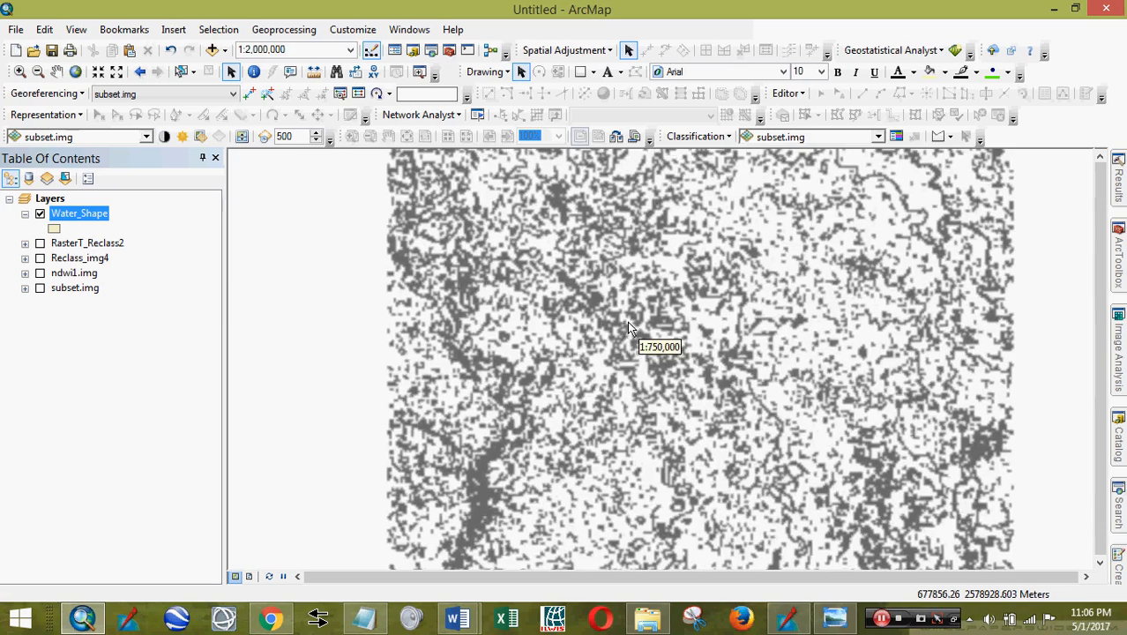
pyautogui.scroll(-4, 628, 328)
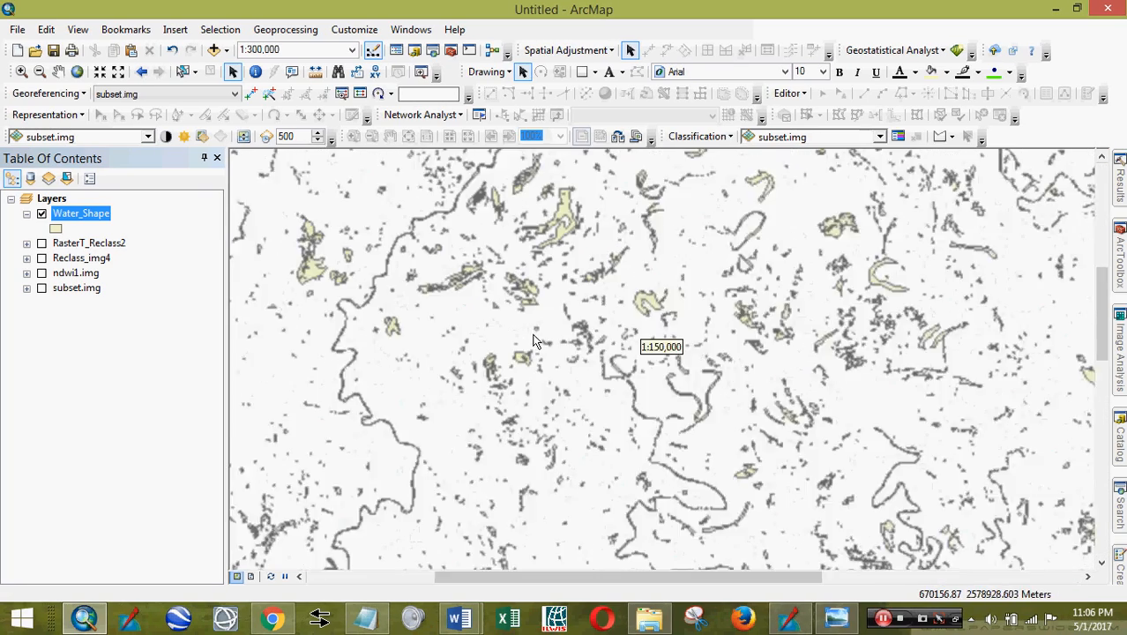
pyautogui.scroll(-3, 533, 339)
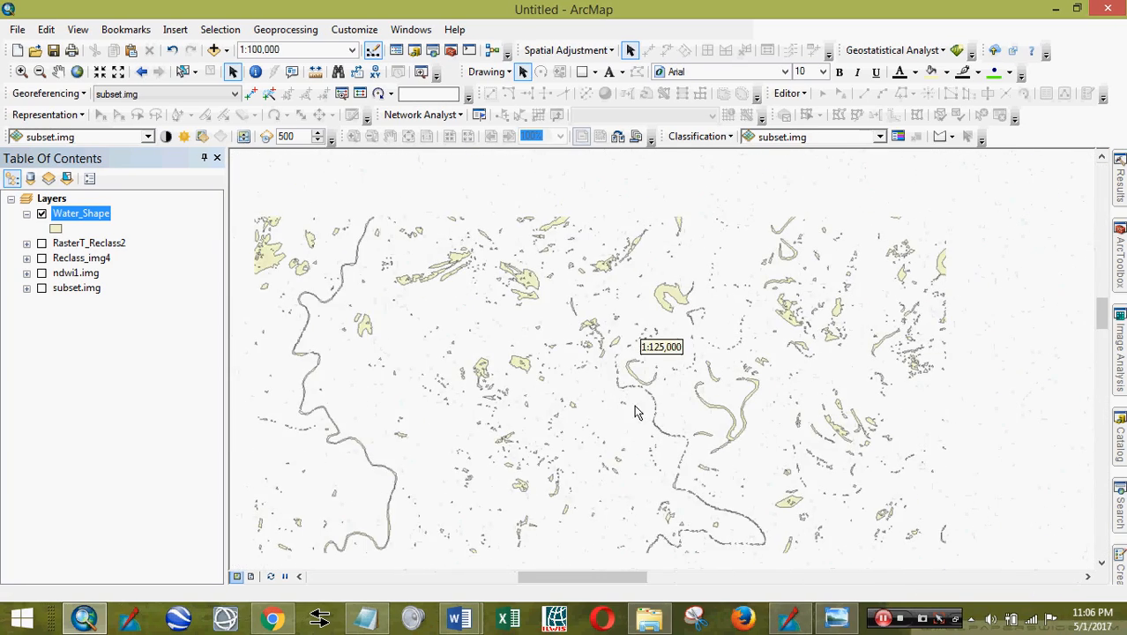
pyautogui.moveTo(402, 415); pyautogui.dragTo(817, 236)
pyautogui.moveTo(467, 439); pyautogui.dragTo(653, 342)
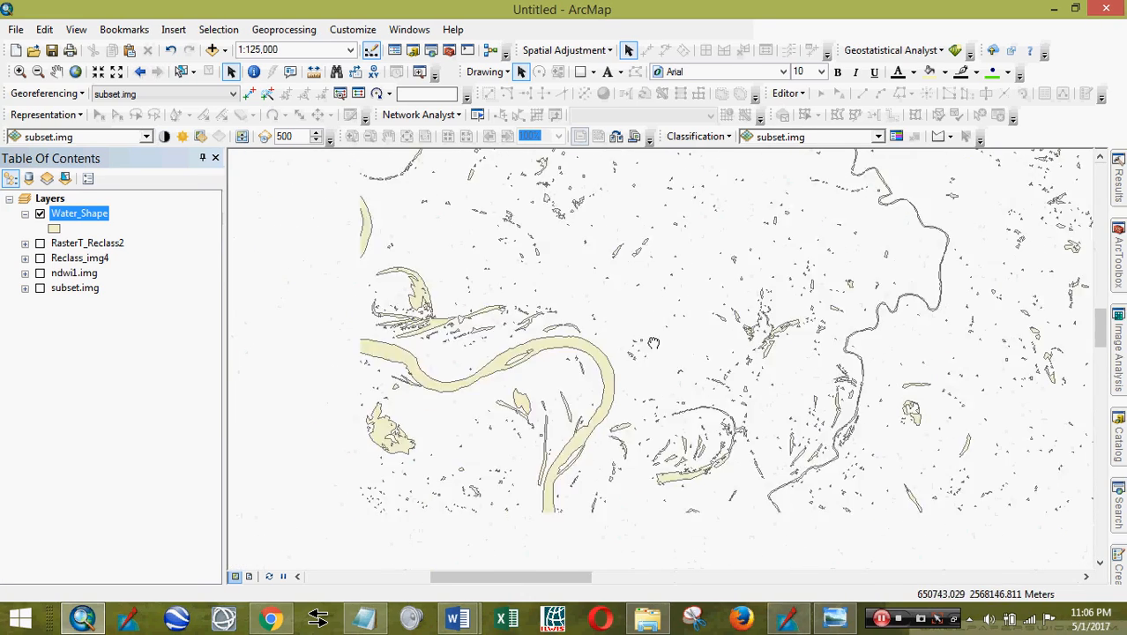
# - Turn on subset.img and toggle Water_Shape on and off to compare it with the river
pyautogui.click(42, 288)
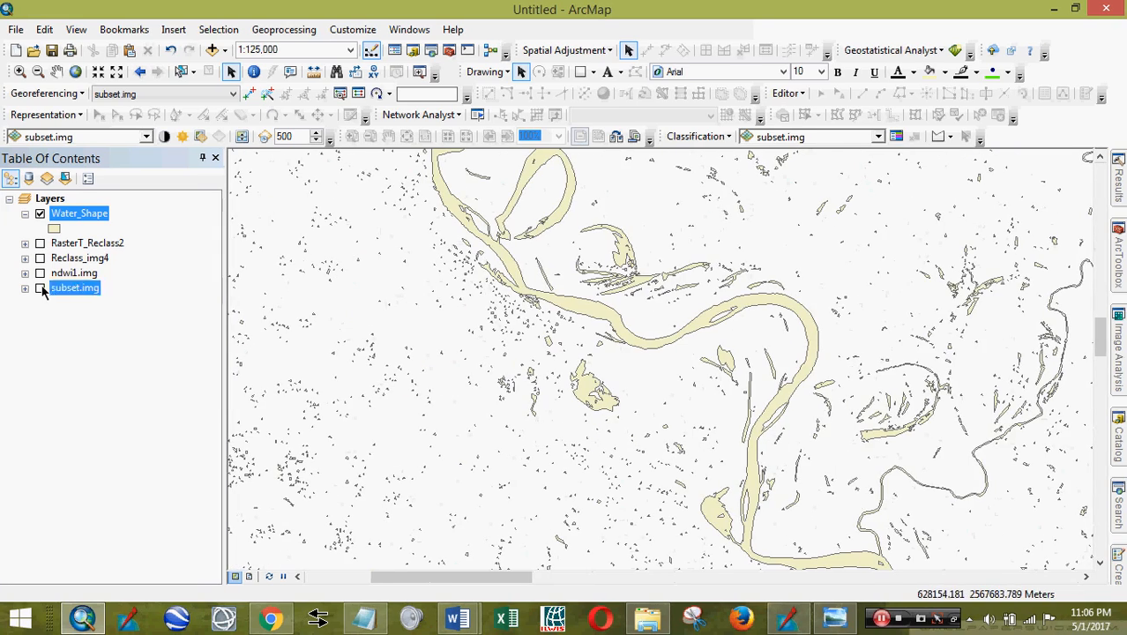
pyautogui.click(40, 288)
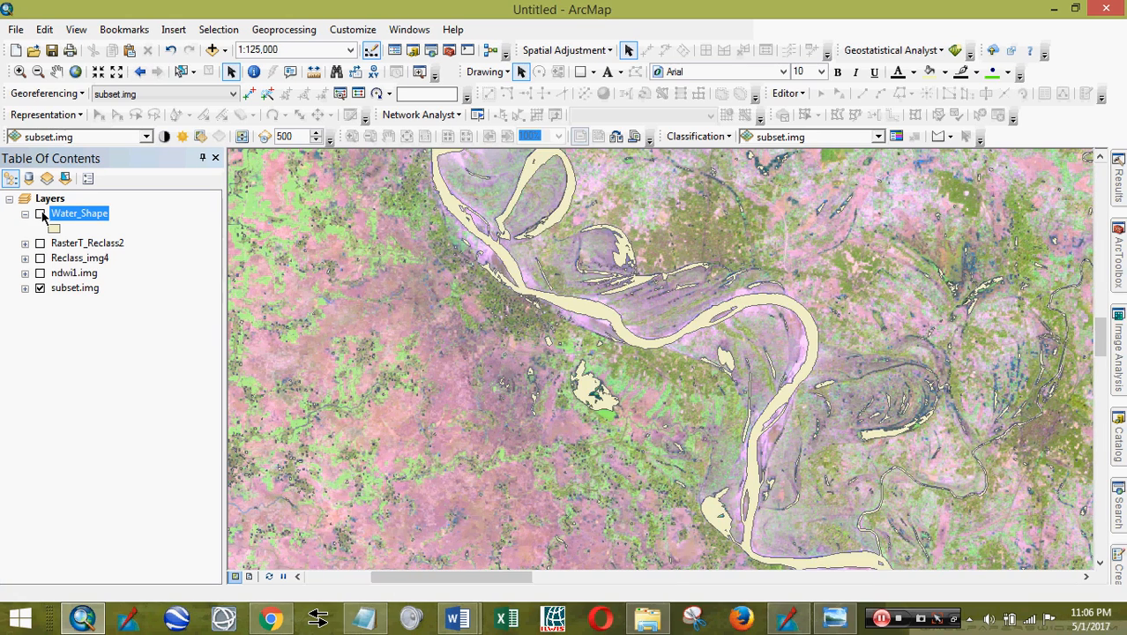
pyautogui.click(41, 213)
pyautogui.click(40, 214)
pyautogui.click(39, 215)
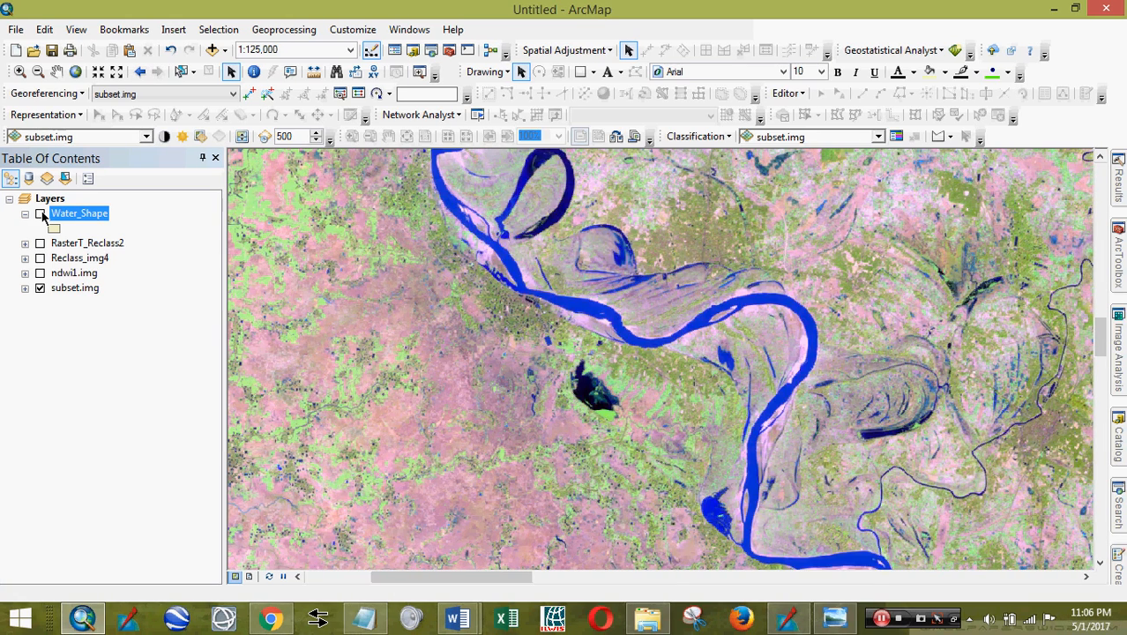
pyautogui.click(41, 214)
pyautogui.click(40, 214)
pyautogui.click(41, 215)
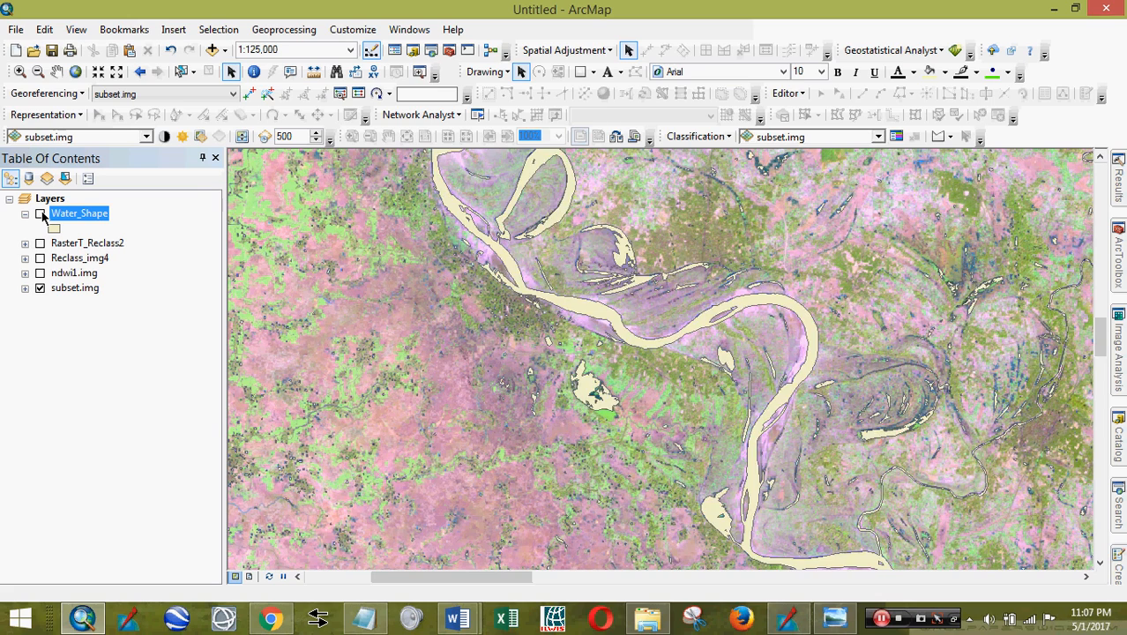
pyautogui.click(41, 214)
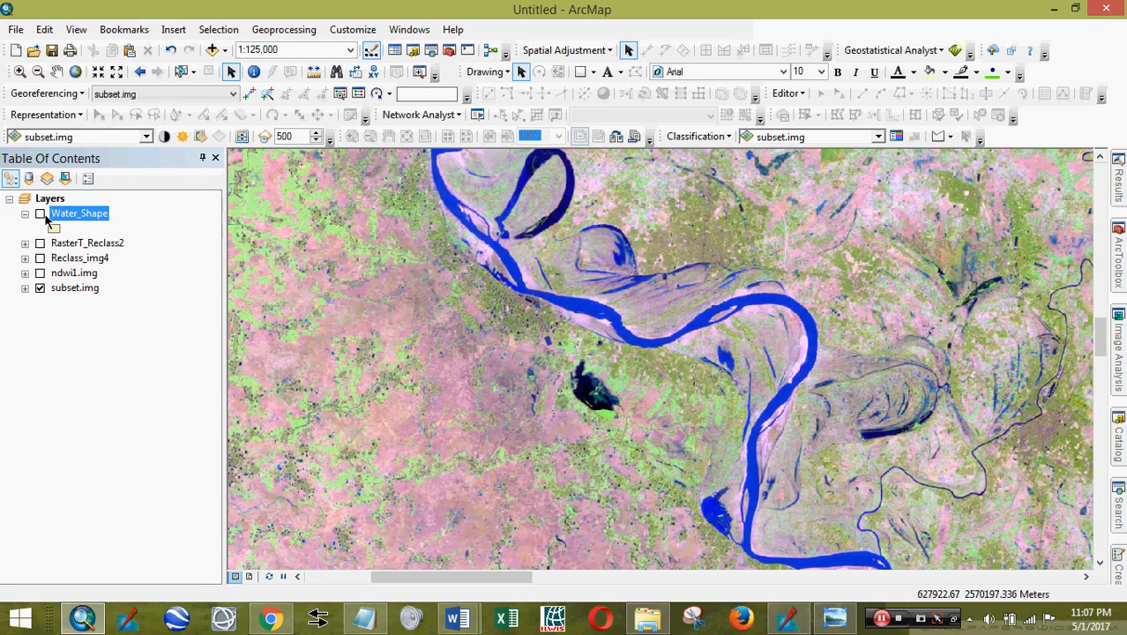
pyautogui.click(41, 214)
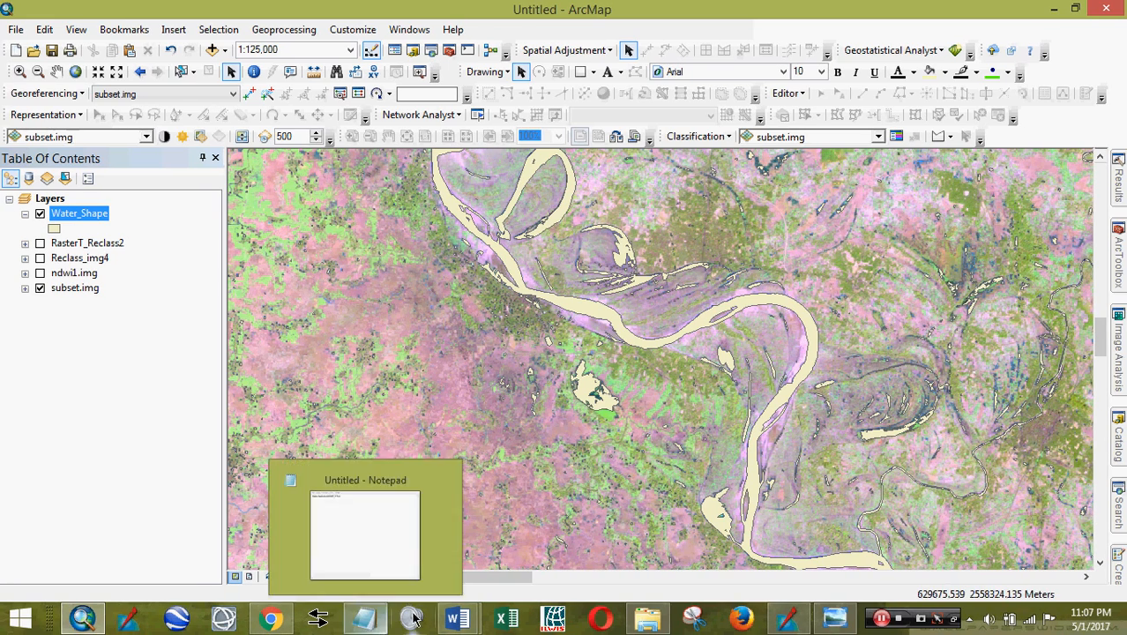
# - Bring Youtube_NDWI.docx to the front and widen its window to read the NDWI steps
pyautogui.moveTo(458, 617)
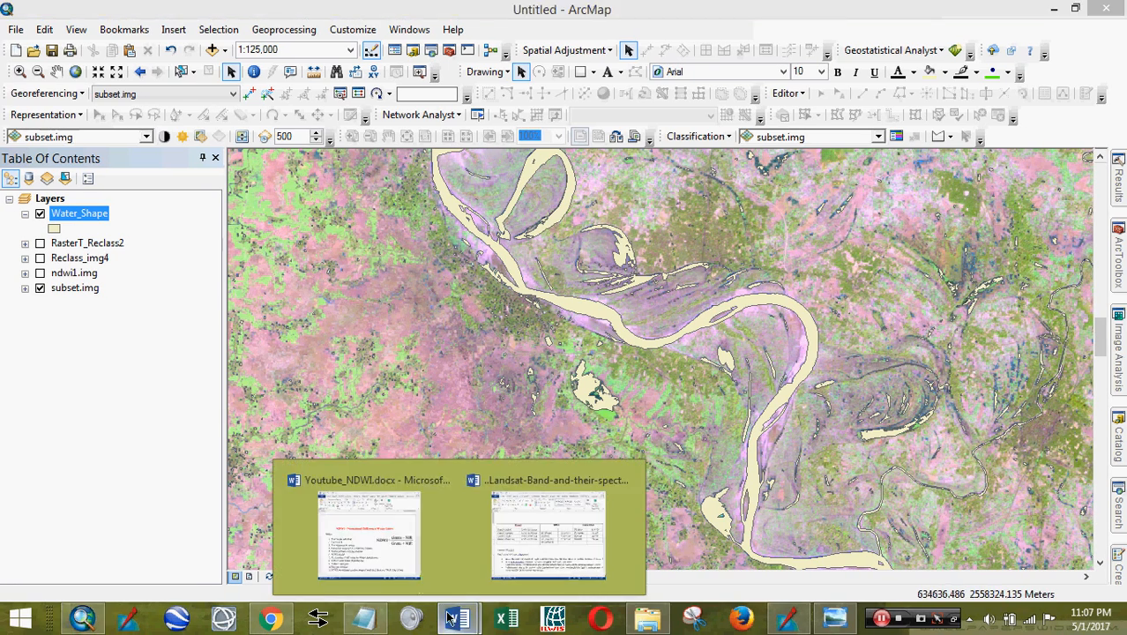
pyautogui.click(380, 520)
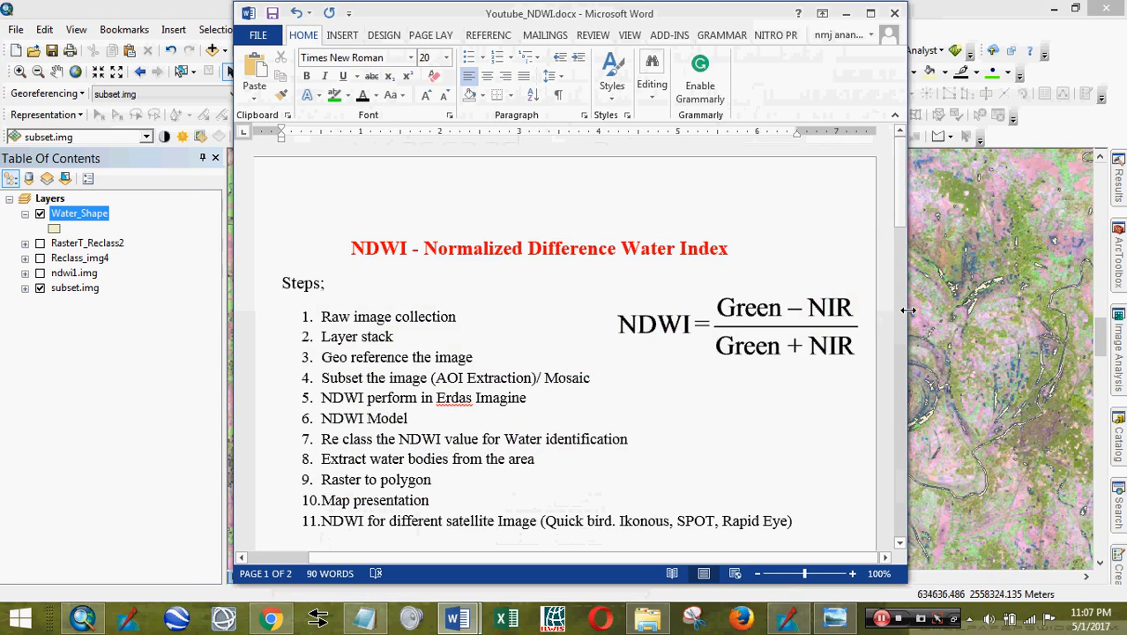
pyautogui.moveTo(908, 310); pyautogui.dragTo(1098, 311)
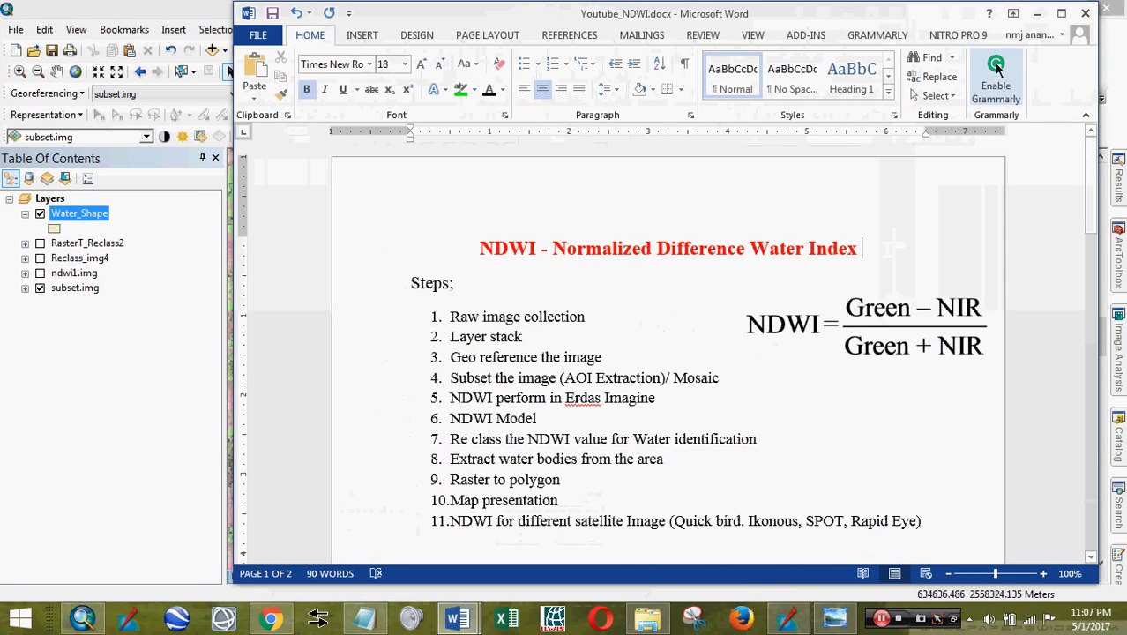
pyautogui.scroll(-5, 875, 256)
pyautogui.scroll(3, 900, 291)
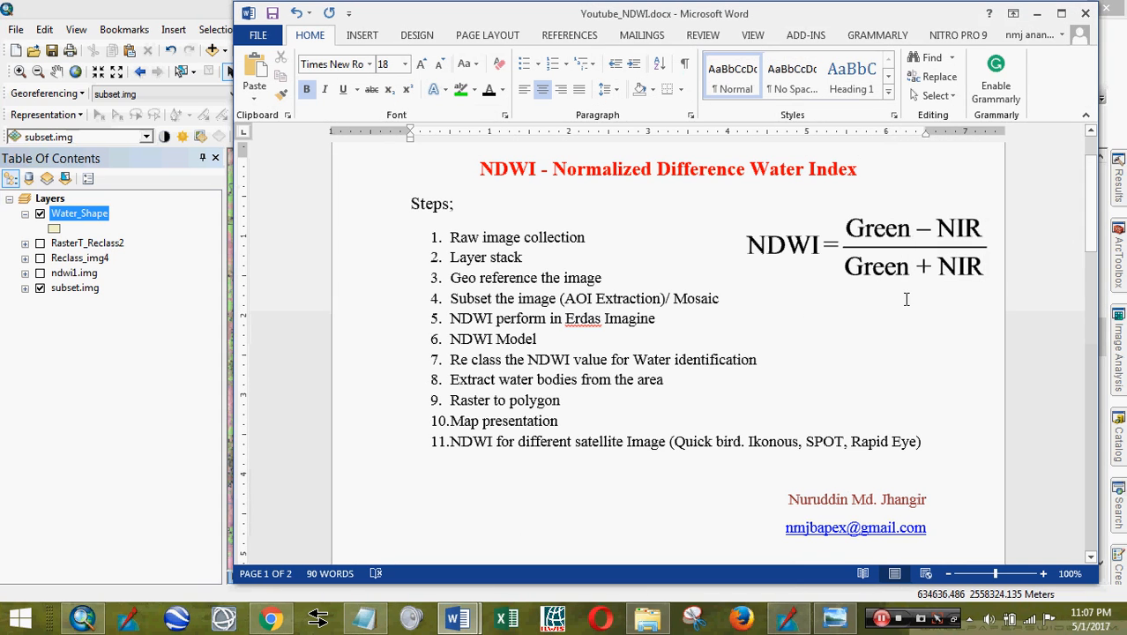